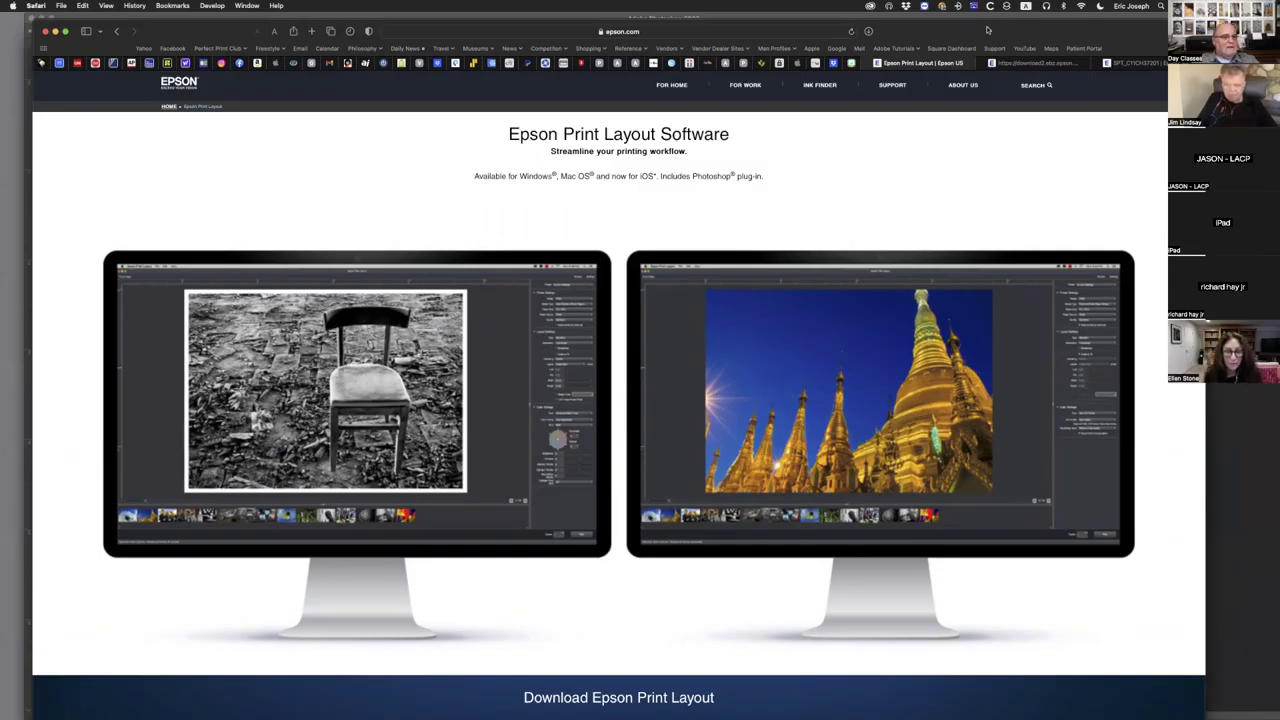
- Examine the Epson Print Layout page's features, supported printers and download options, and open the Using Epson Print Layout manual
drag(987, 30, 1001, 48)
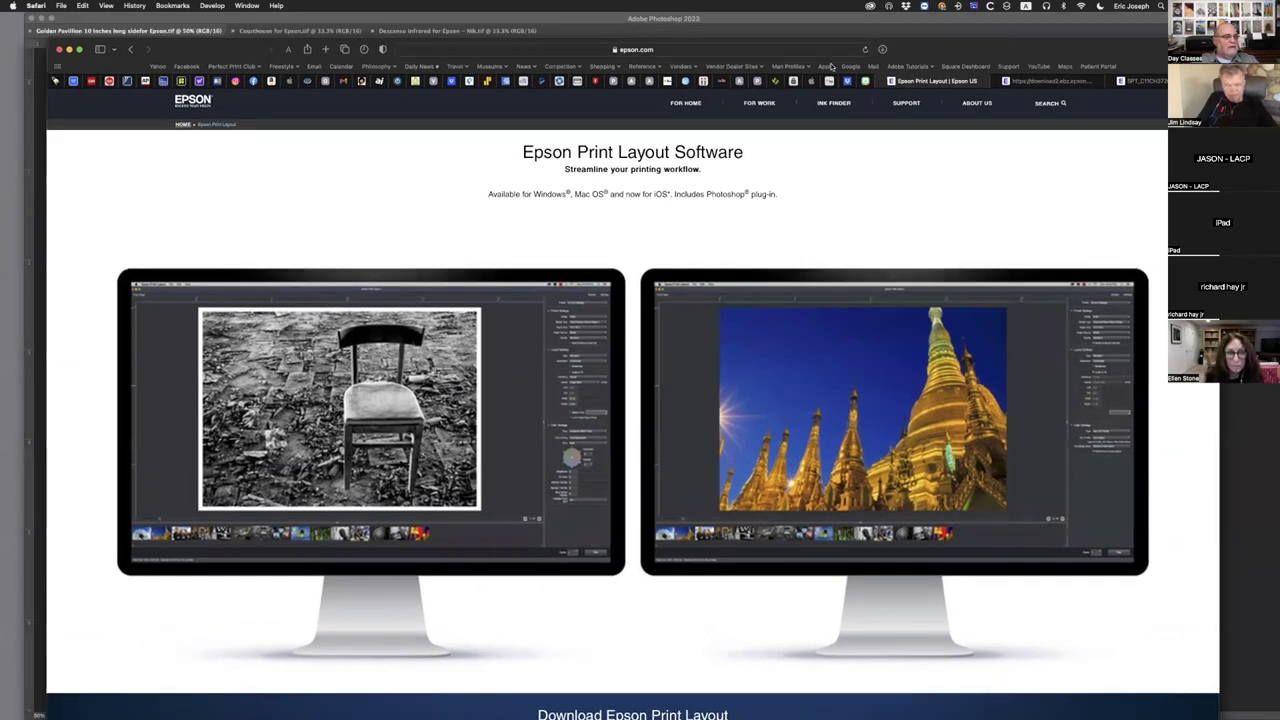
click(672, 48)
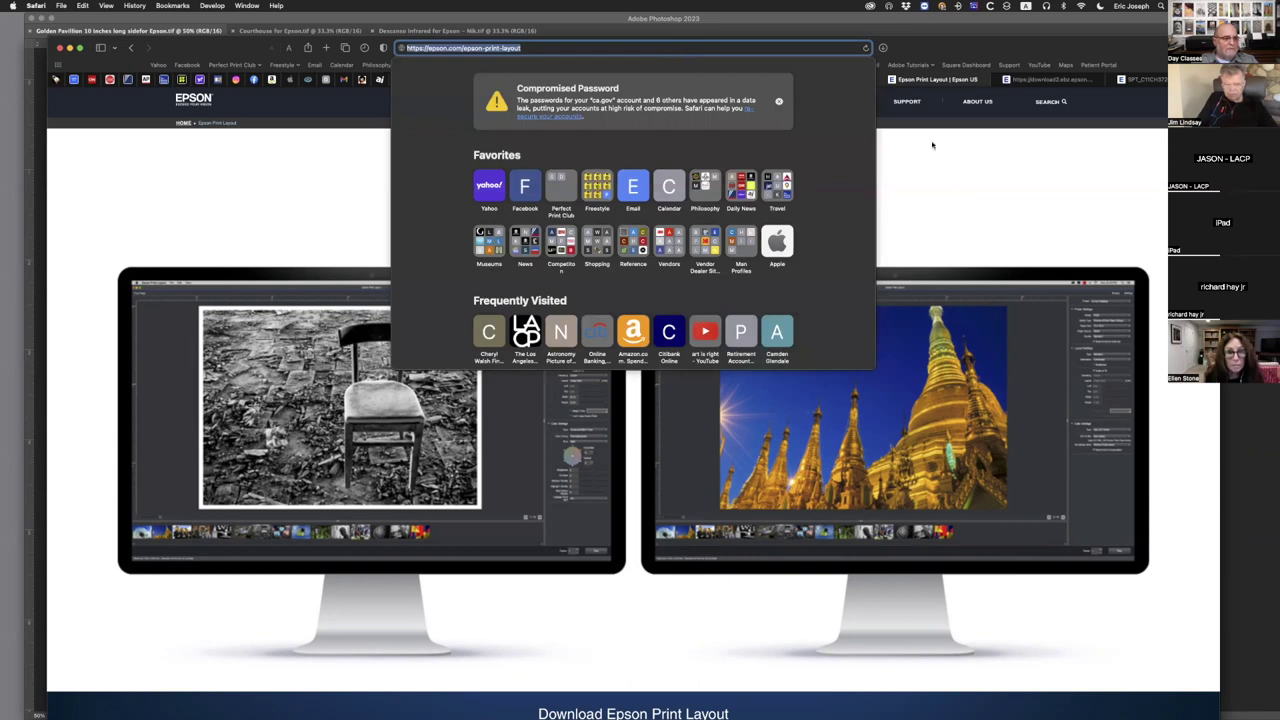
click(957, 184)
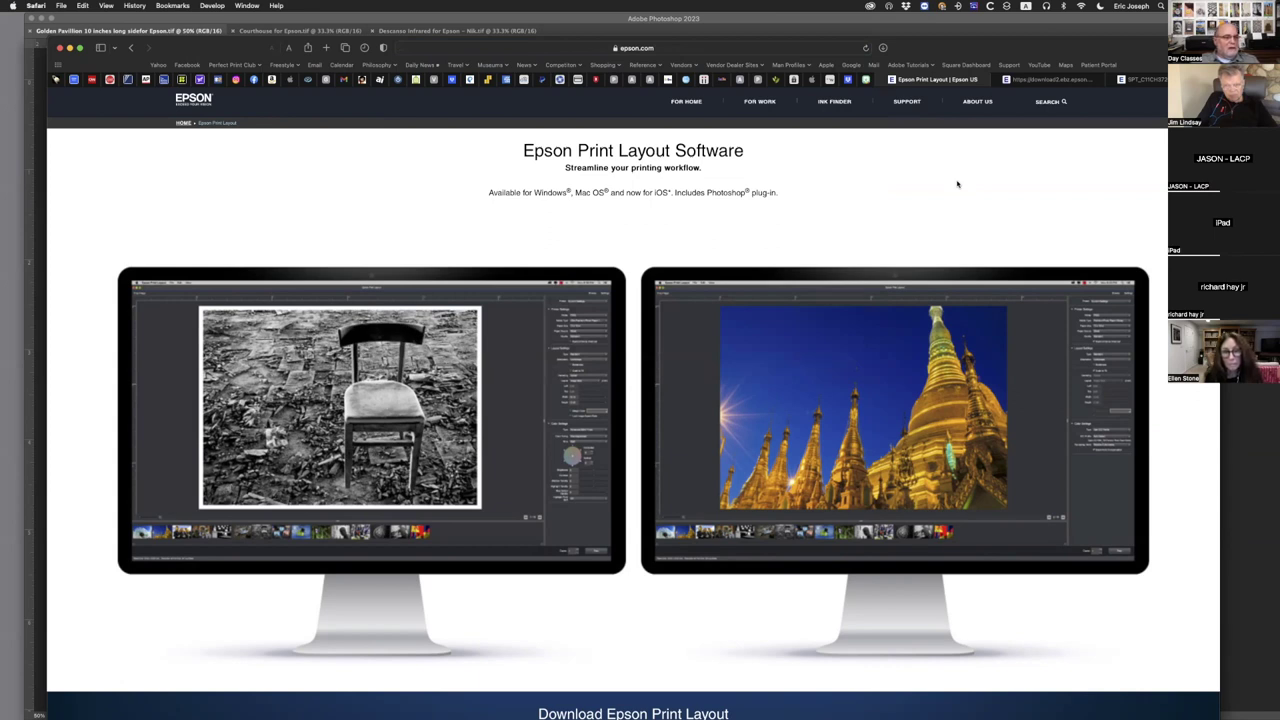
scroll(957, 184, down, 3)
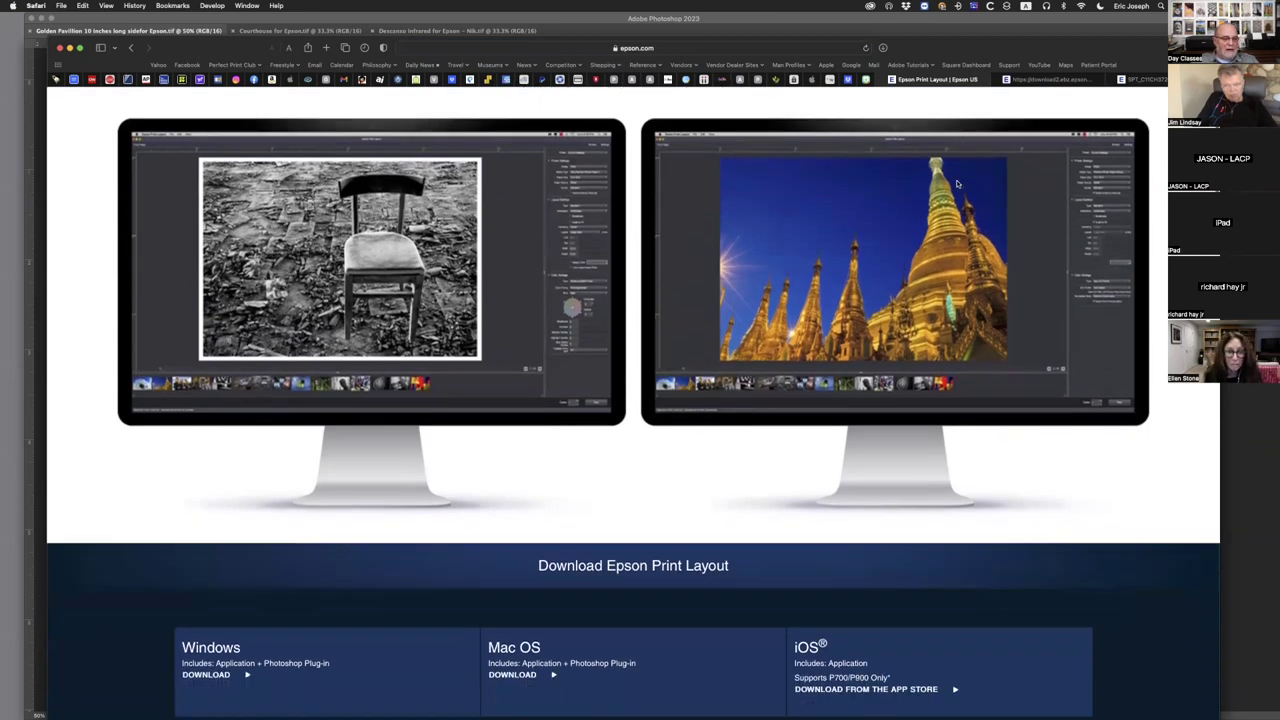
scroll(957, 184, down, 12)
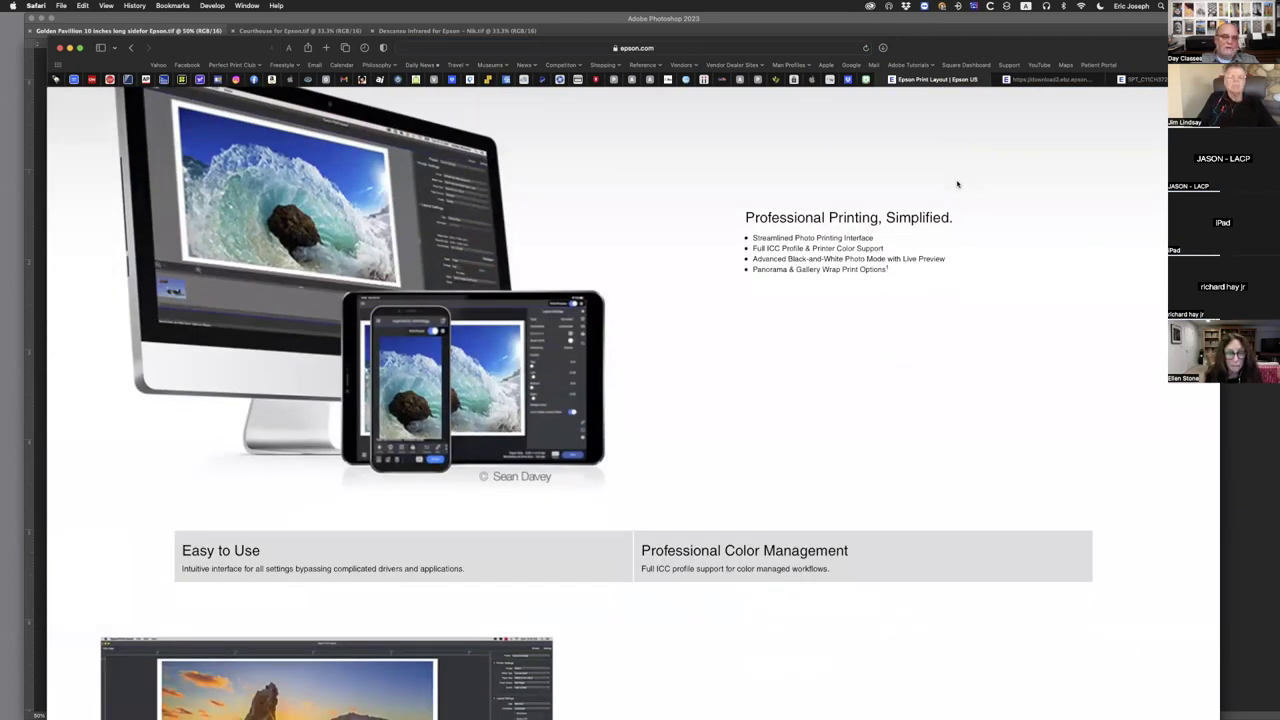
scroll(957, 184, down, 10)
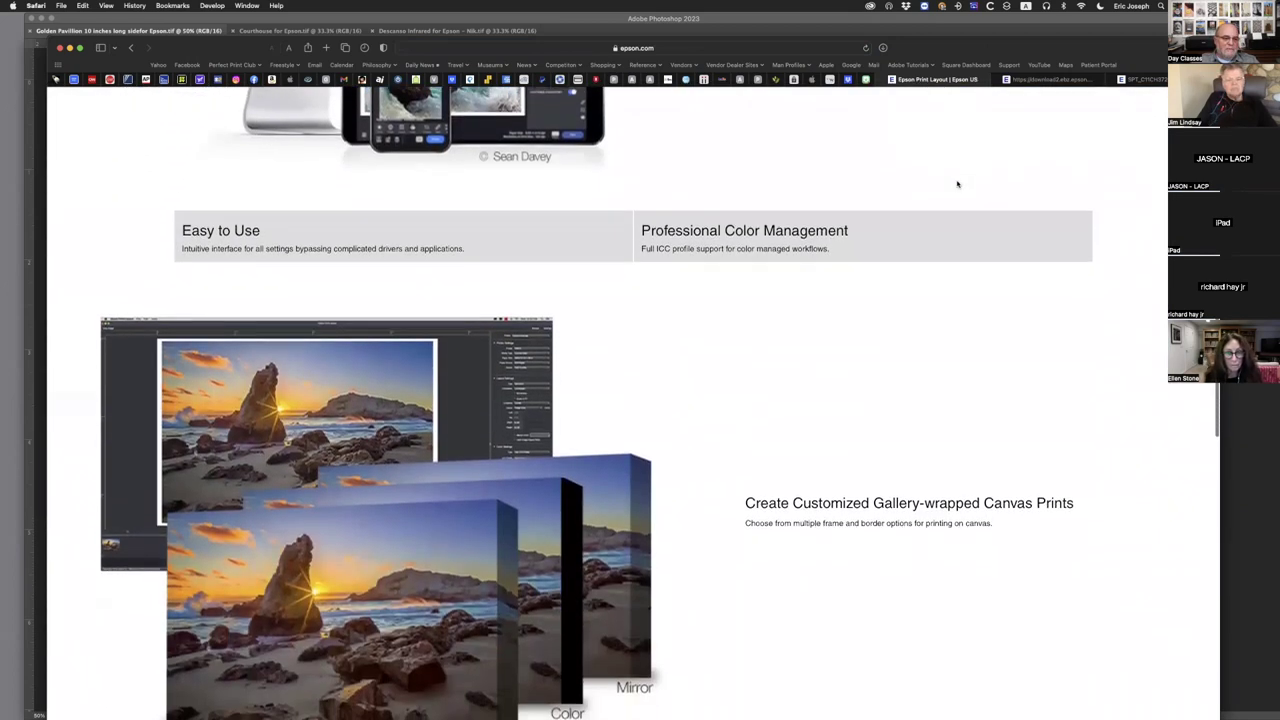
scroll(957, 184, down, 6)
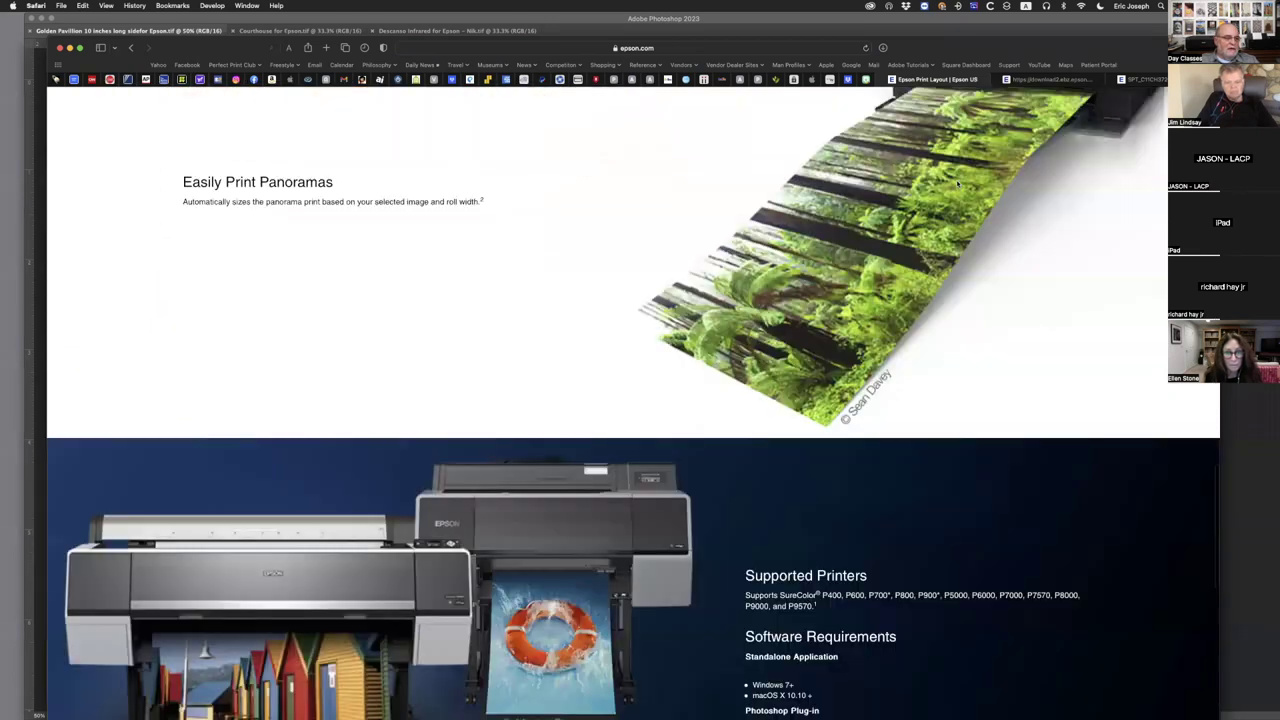
scroll(957, 184, down, 5)
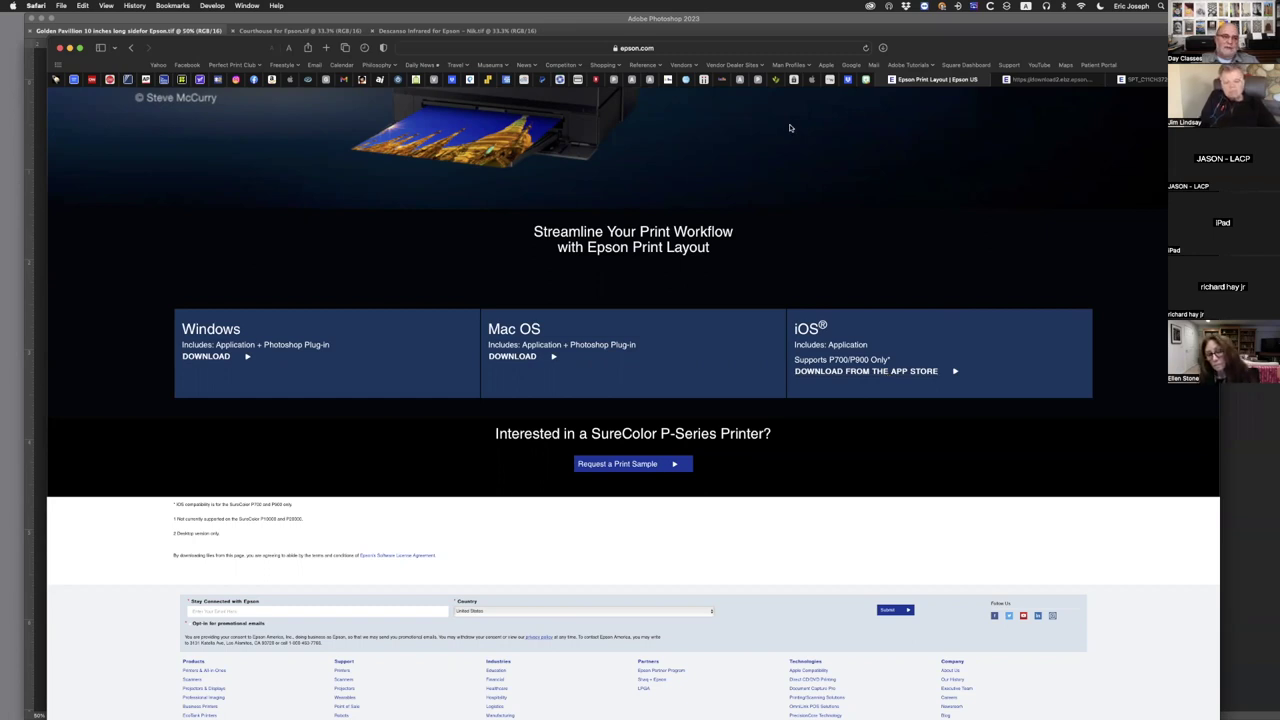
scroll(871, 188, up, 5)
scroll(871, 188, up, 20)
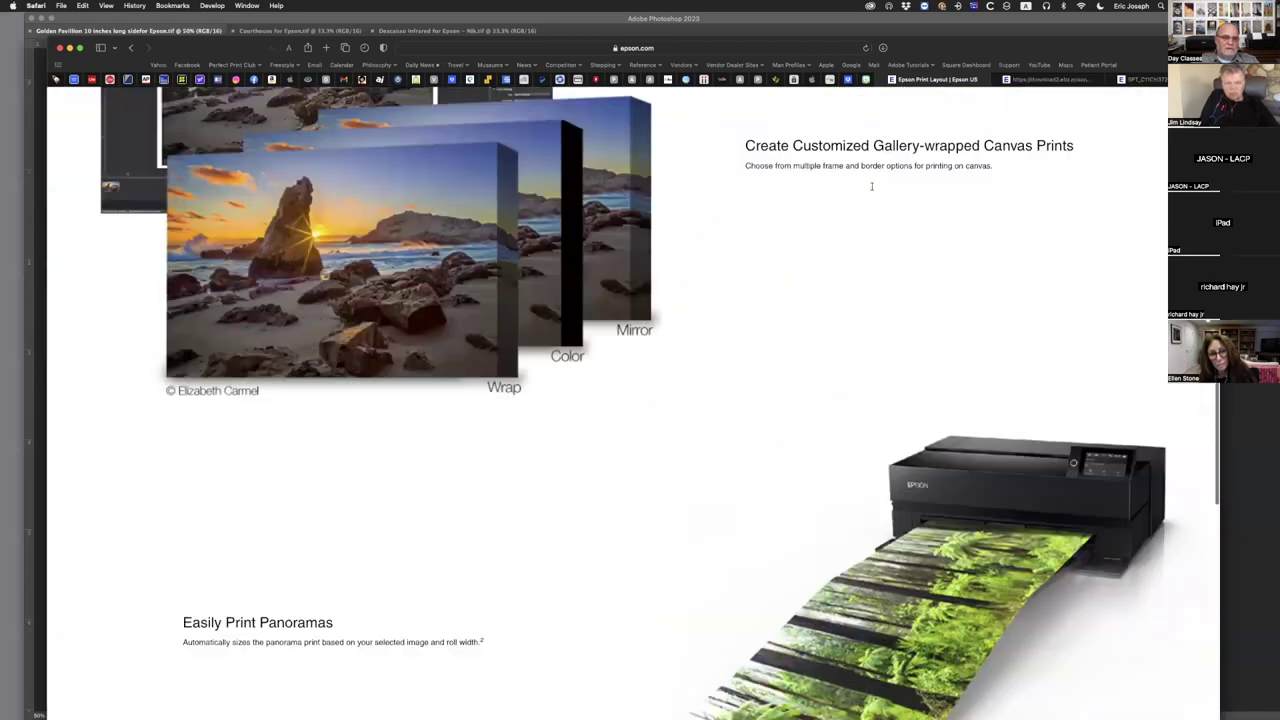
scroll(871, 188, up, 15)
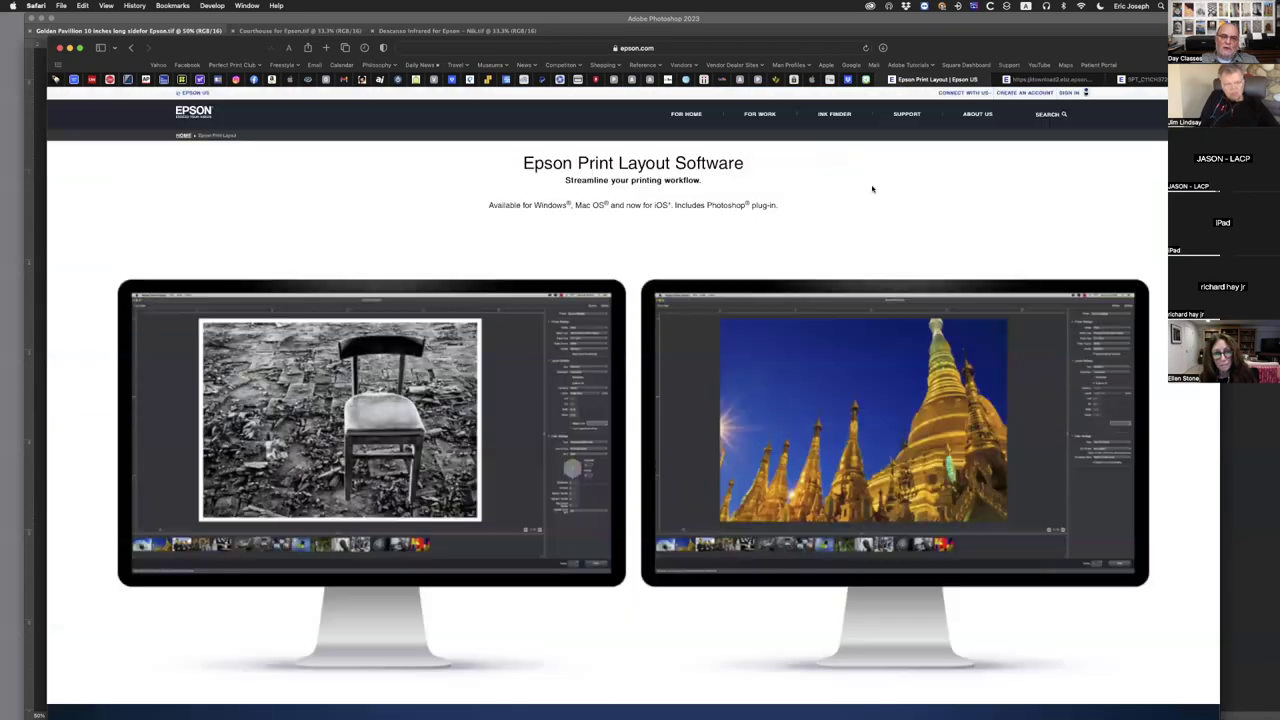
click(1040, 80)
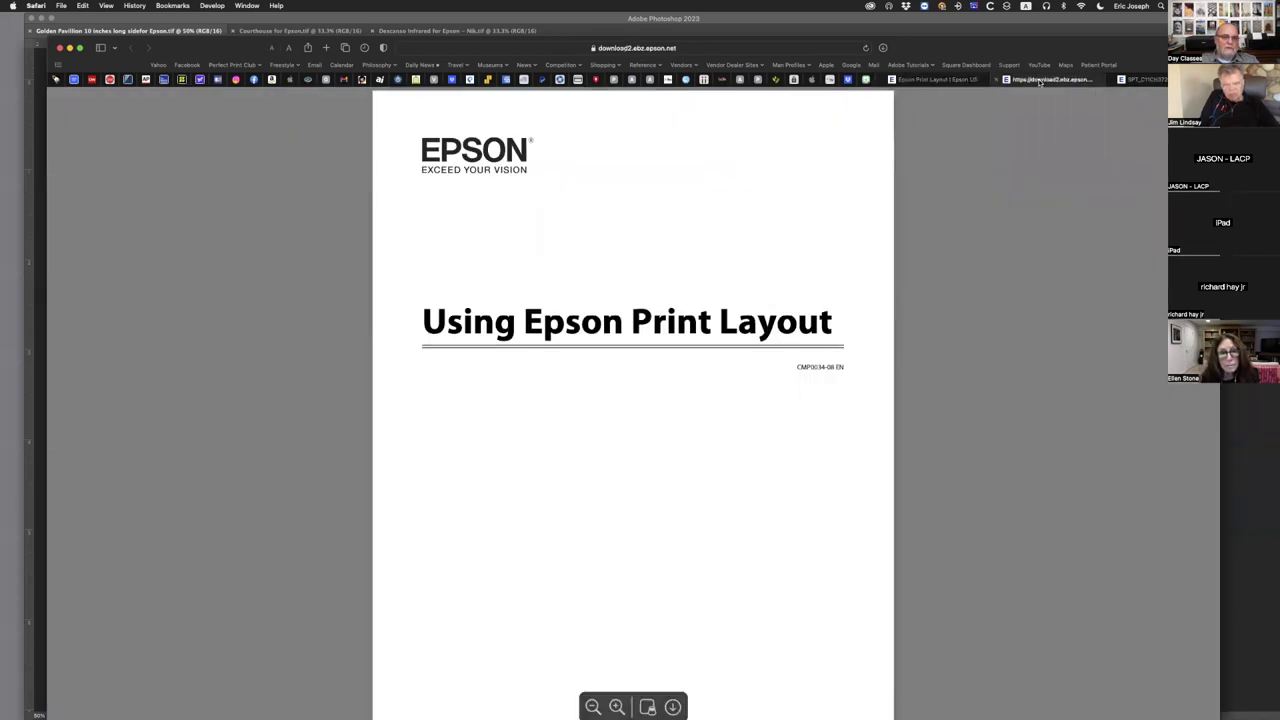
- On the Epson SureColor P900 support page, set the operating system for the downloads to macOS 13.x
click(1146, 80)
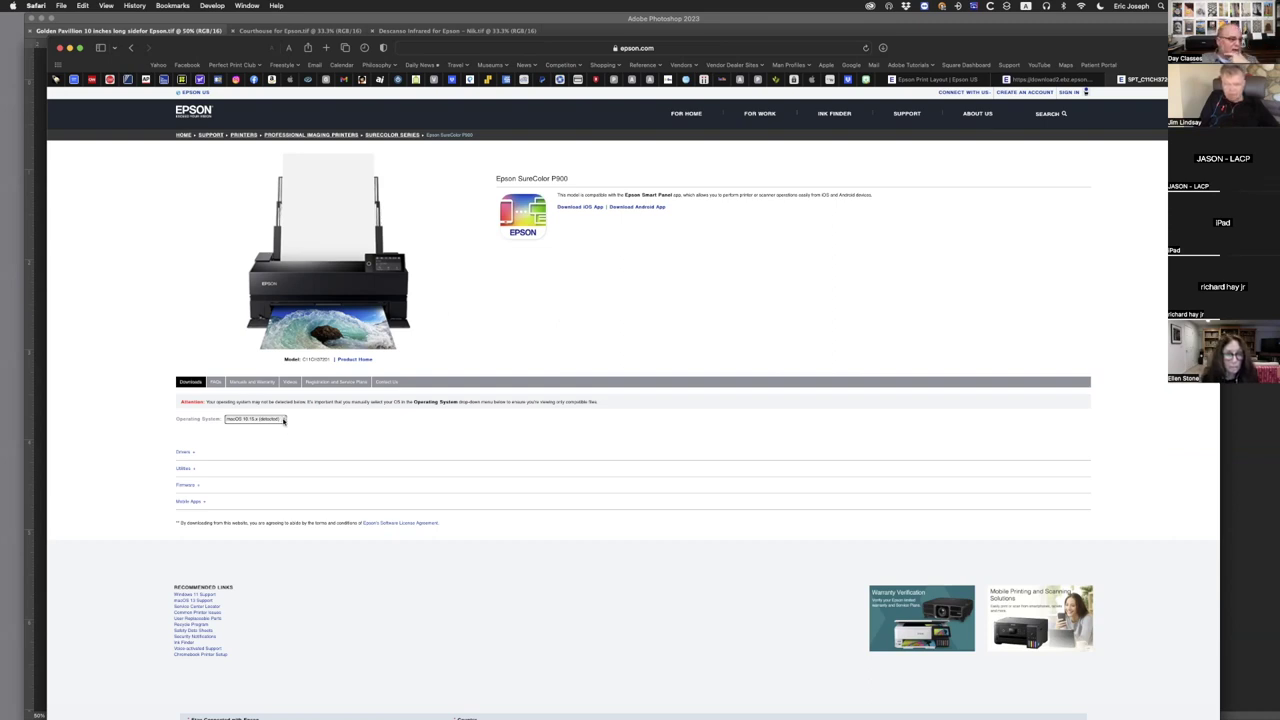
click(284, 419)
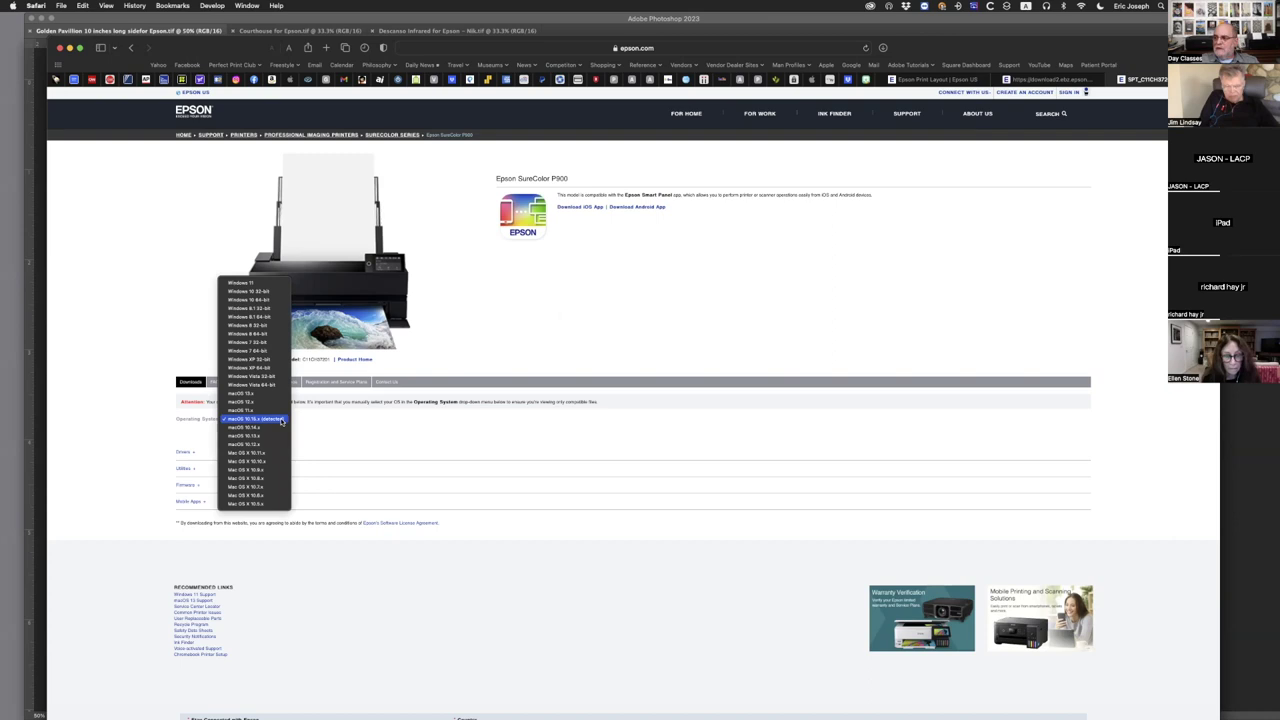
click(262, 397)
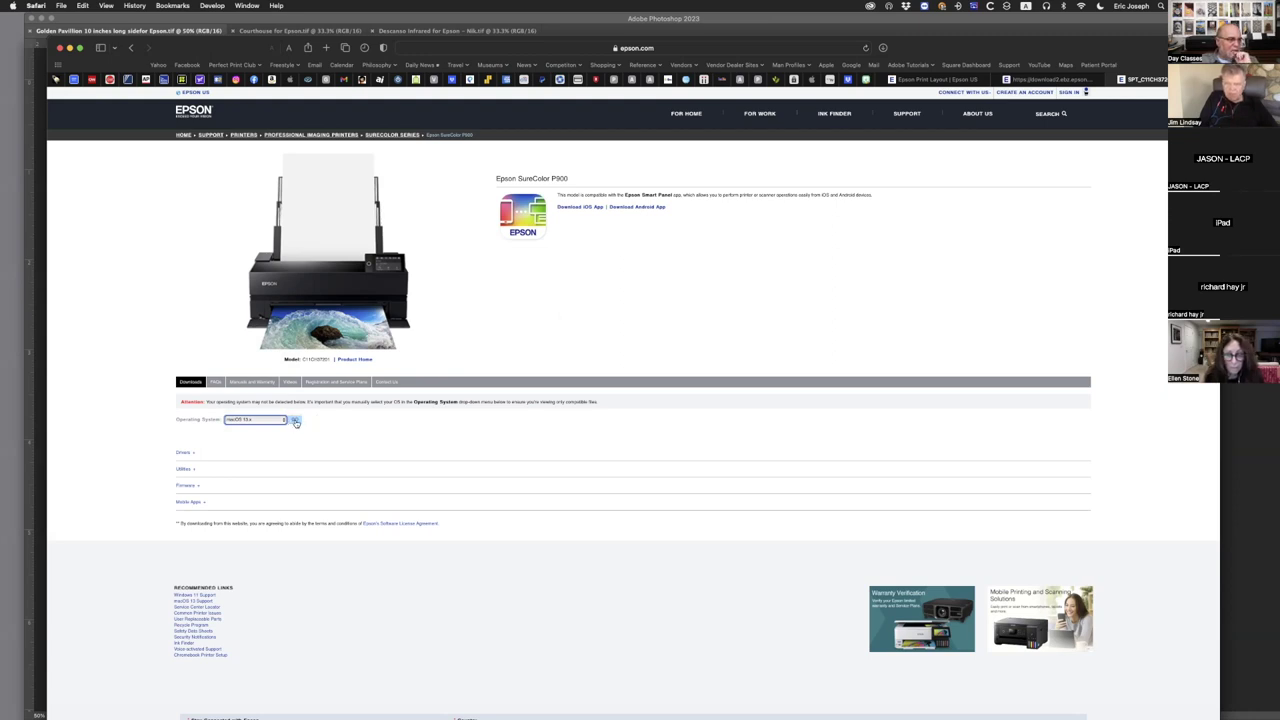
click(295, 421)
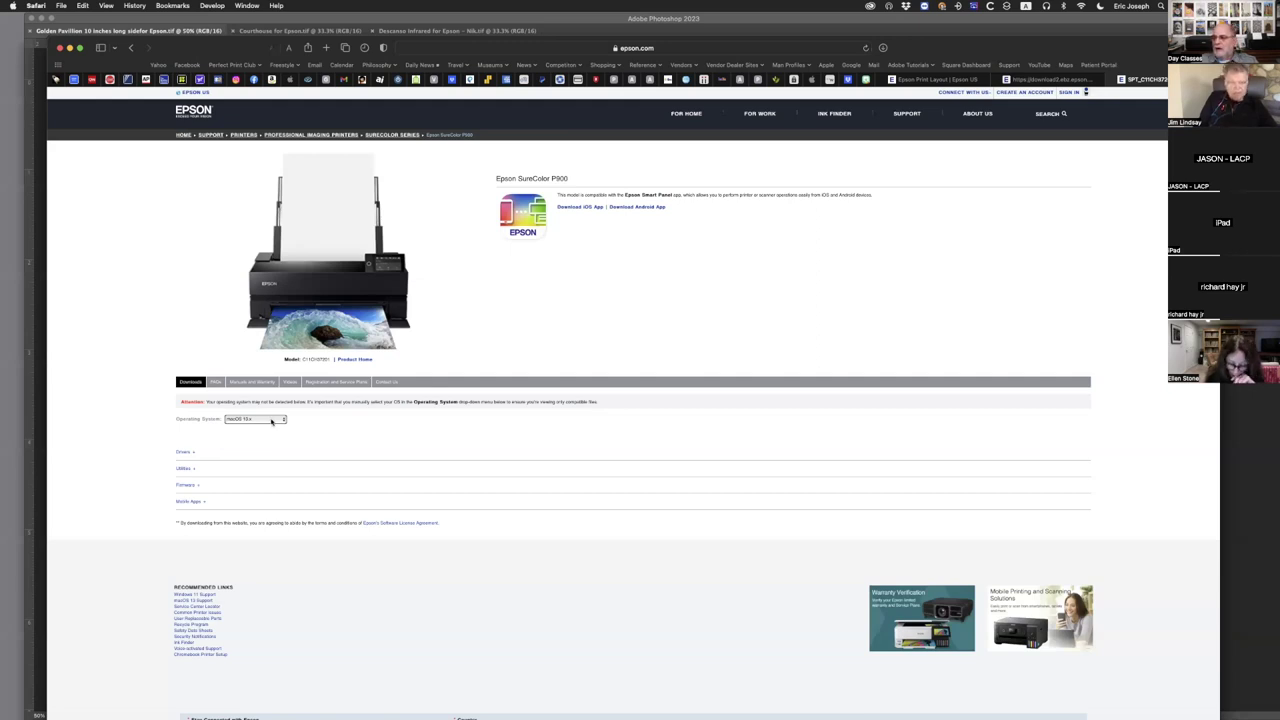
- Expand the Drivers section of the P900 downloads and enlarge the page text for reading
click(190, 453)
key(super+equal)
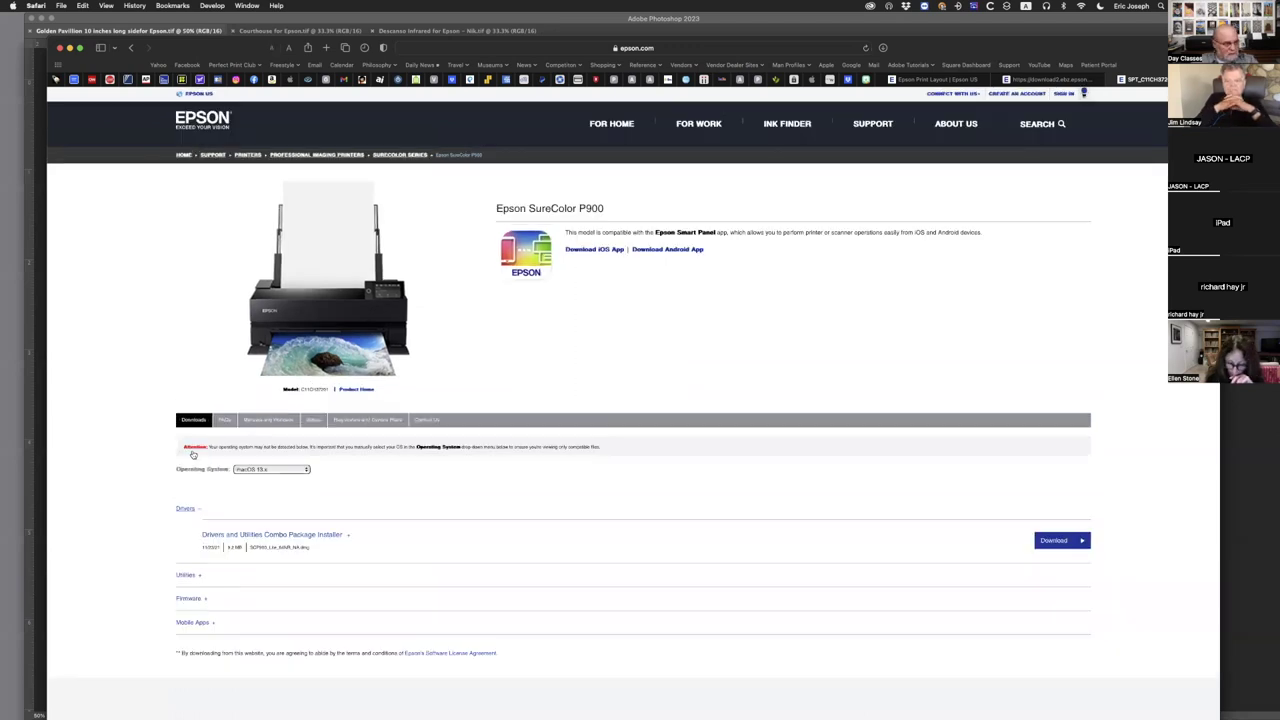
key(super+equal)
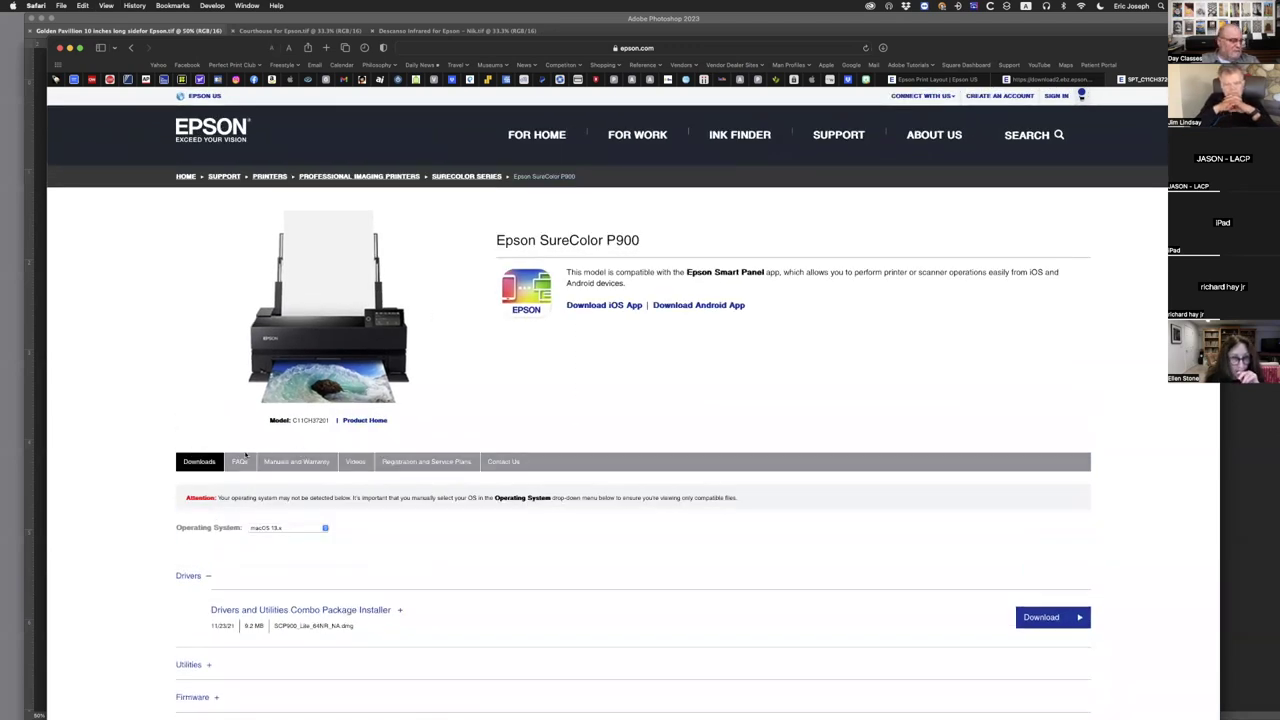
scroll(245, 455, down, 3)
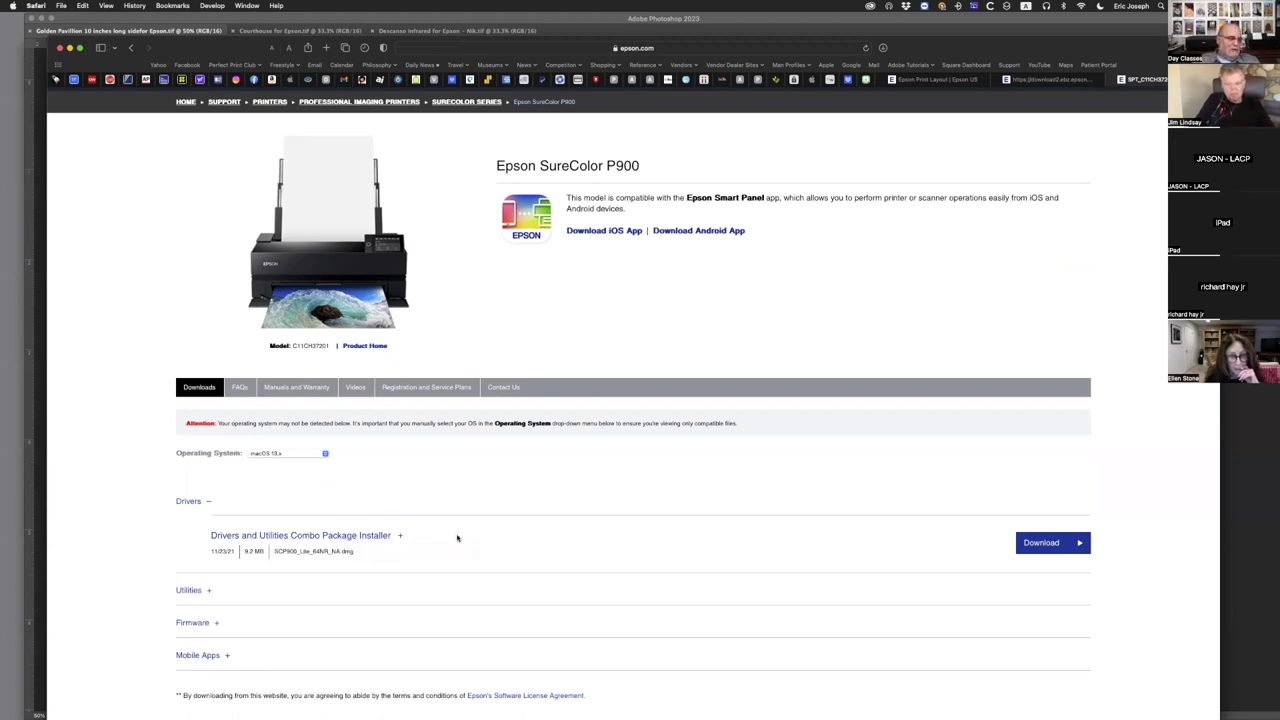
- Look through the Utilities downloads for the P900 and collapse that section again
click(209, 593)
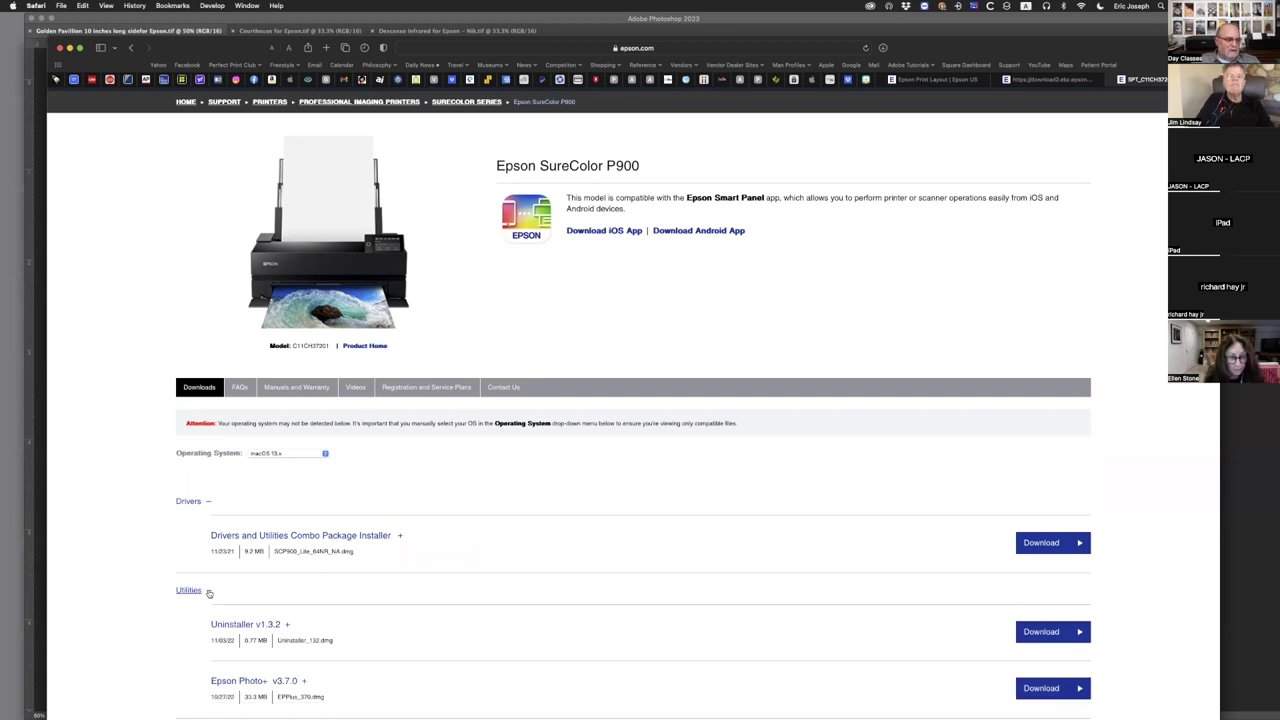
scroll(200, 560, down, 3)
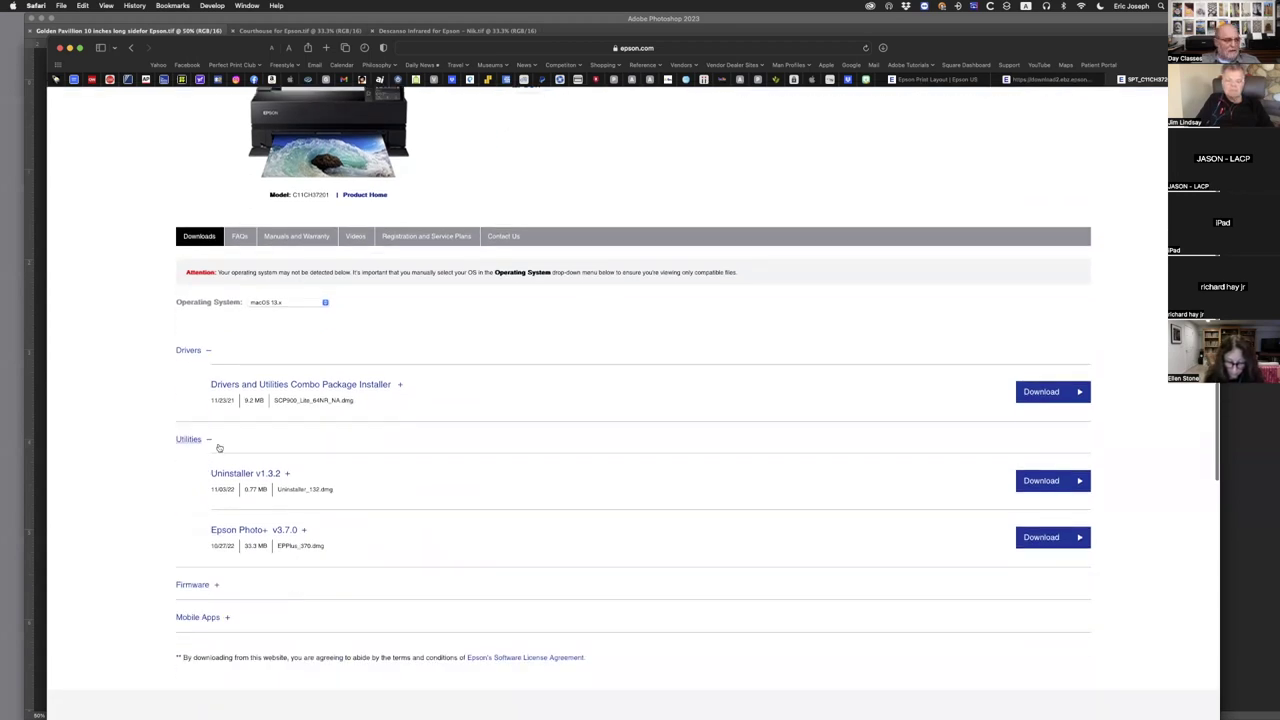
click(207, 440)
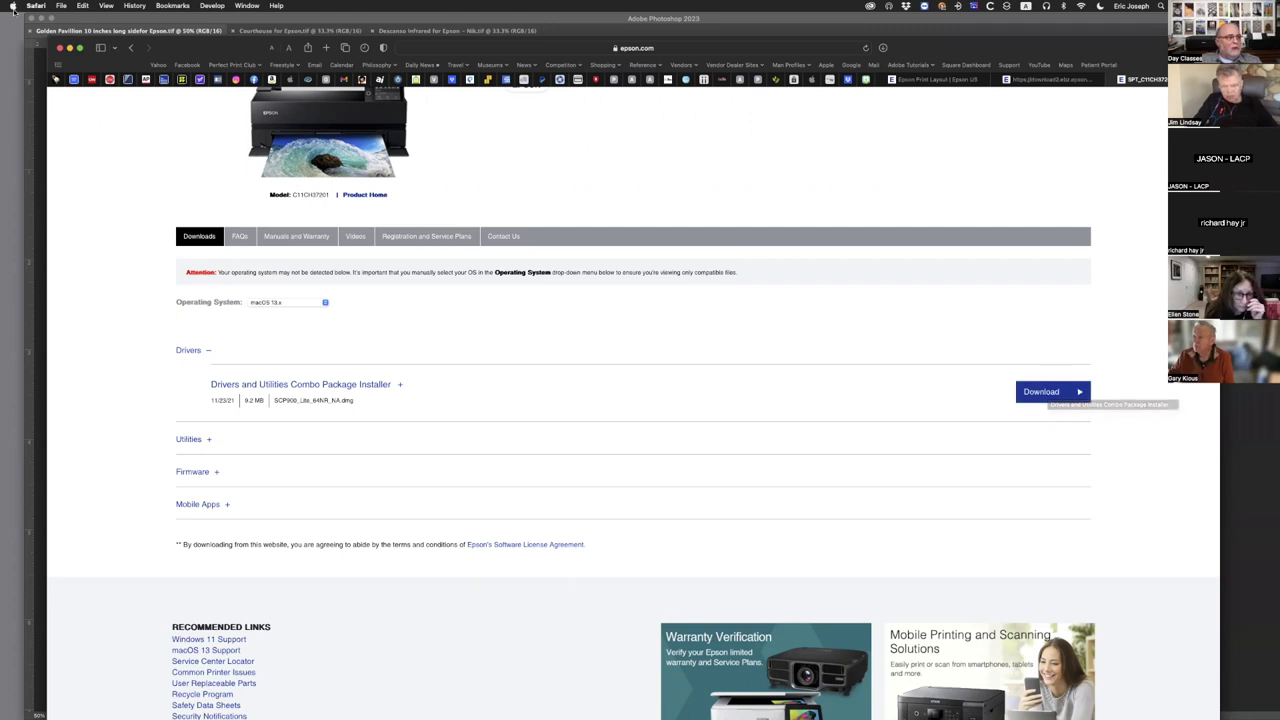
- Switch to the Mac's System Settings and locate the Printers & Scanners category
click(13, 5)
click(38, 37)
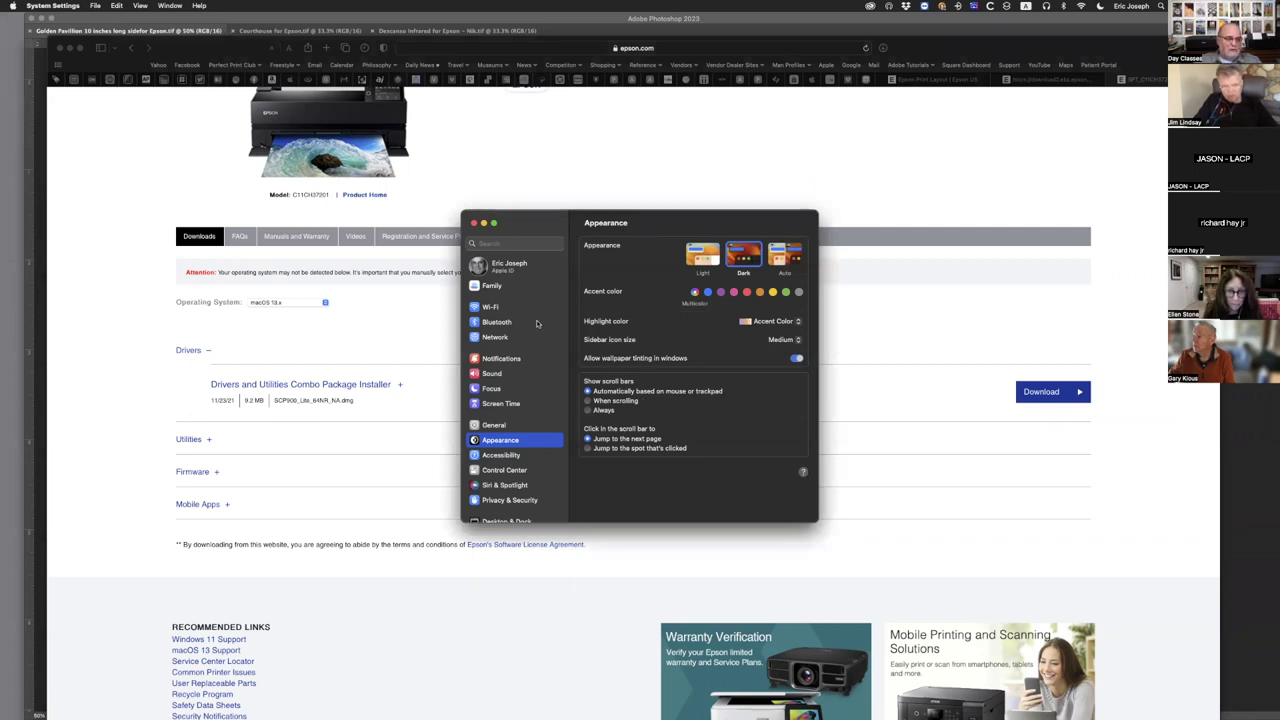
scroll(536, 323, down, 5)
scroll(541, 333, down, 3)
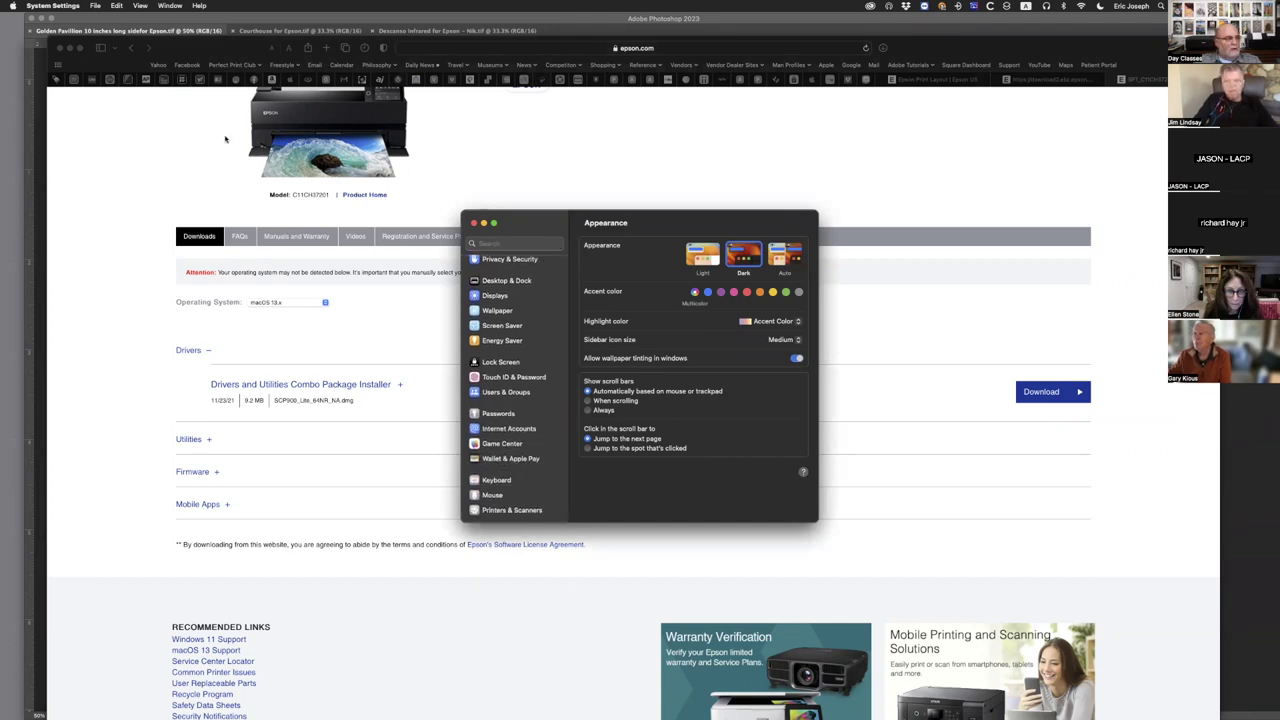
click(52, 7)
click(52, 7)
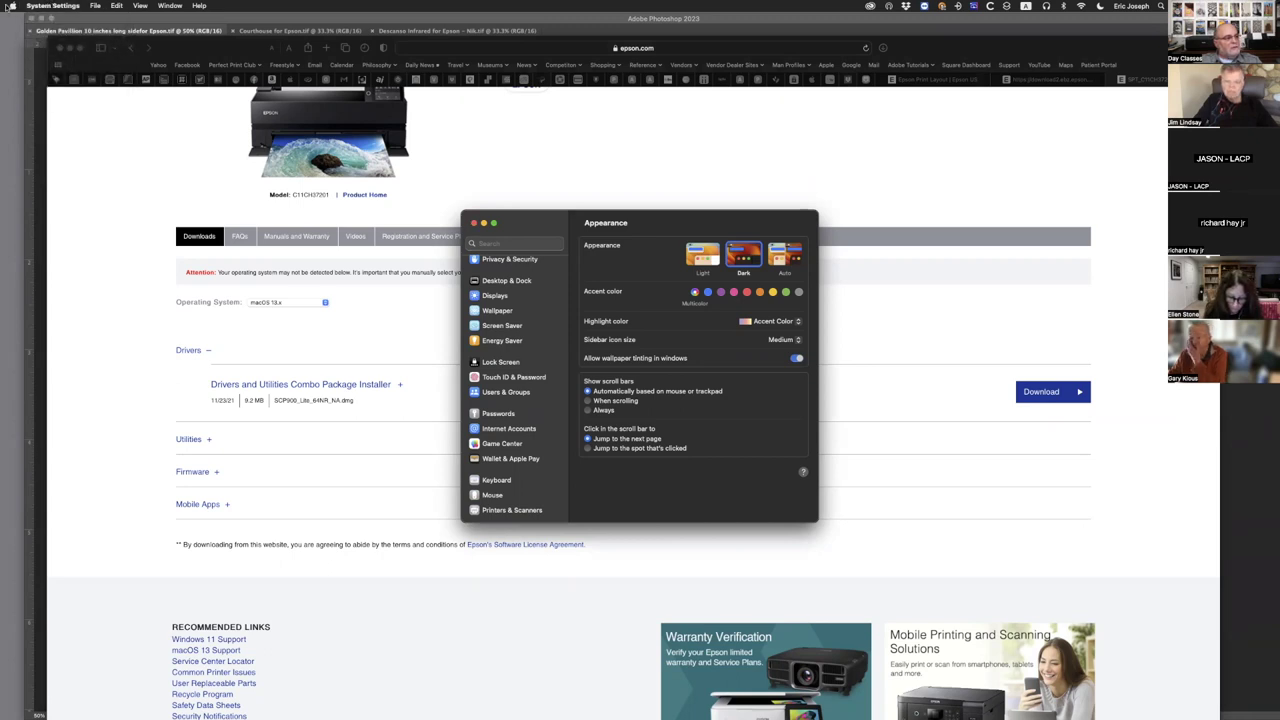
click(12, 6)
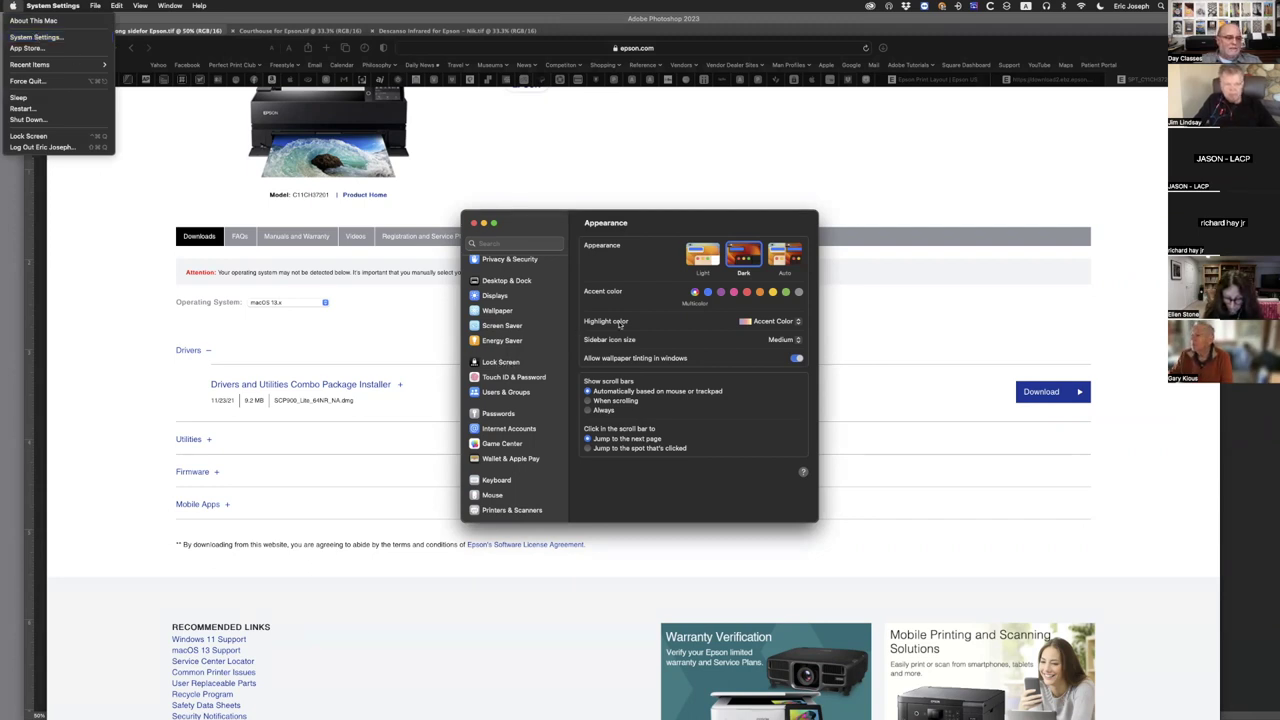
click(547, 224)
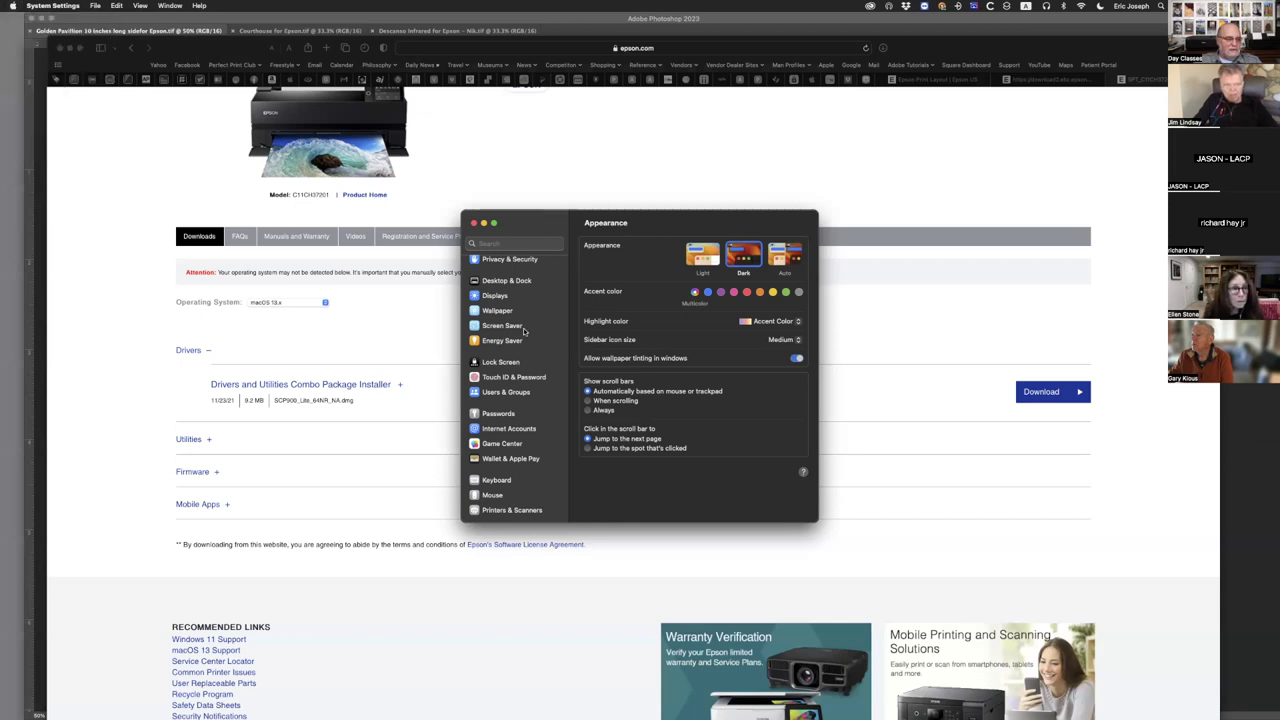
- Open the Printers & Scanners settings and check the details of the EPSON SC-P900 Series printer, including its driver version
click(517, 514)
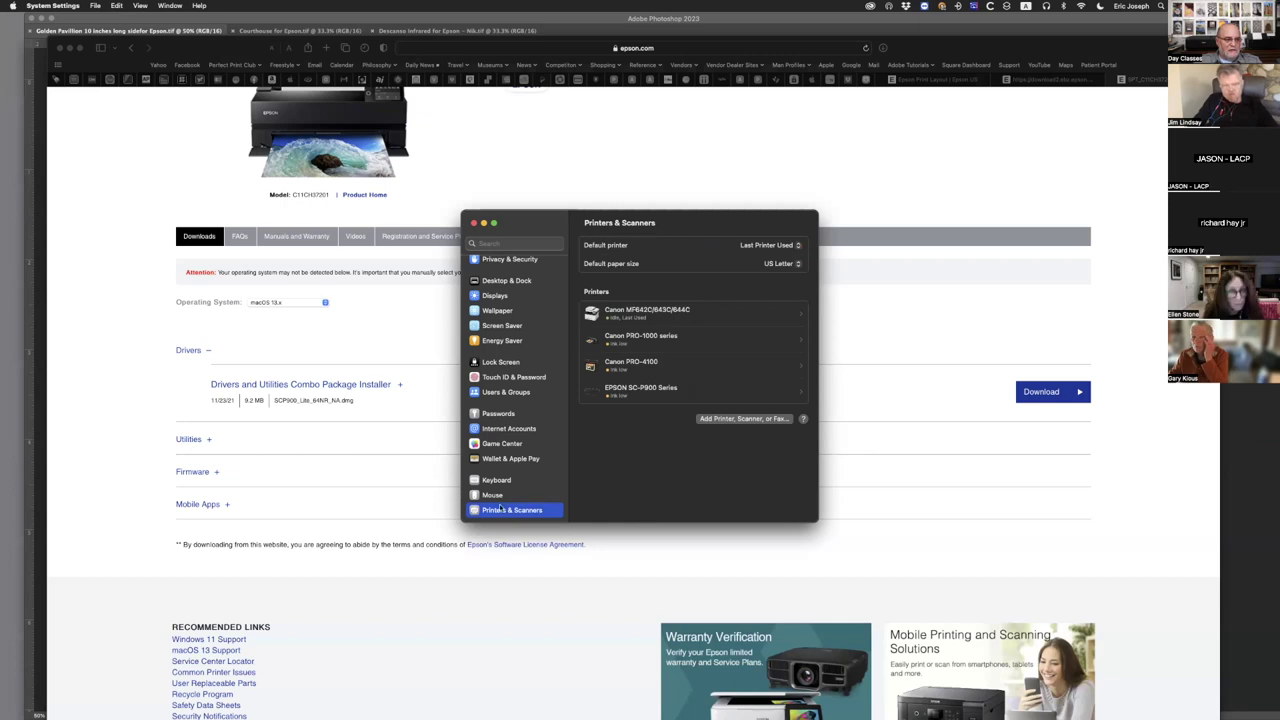
click(654, 393)
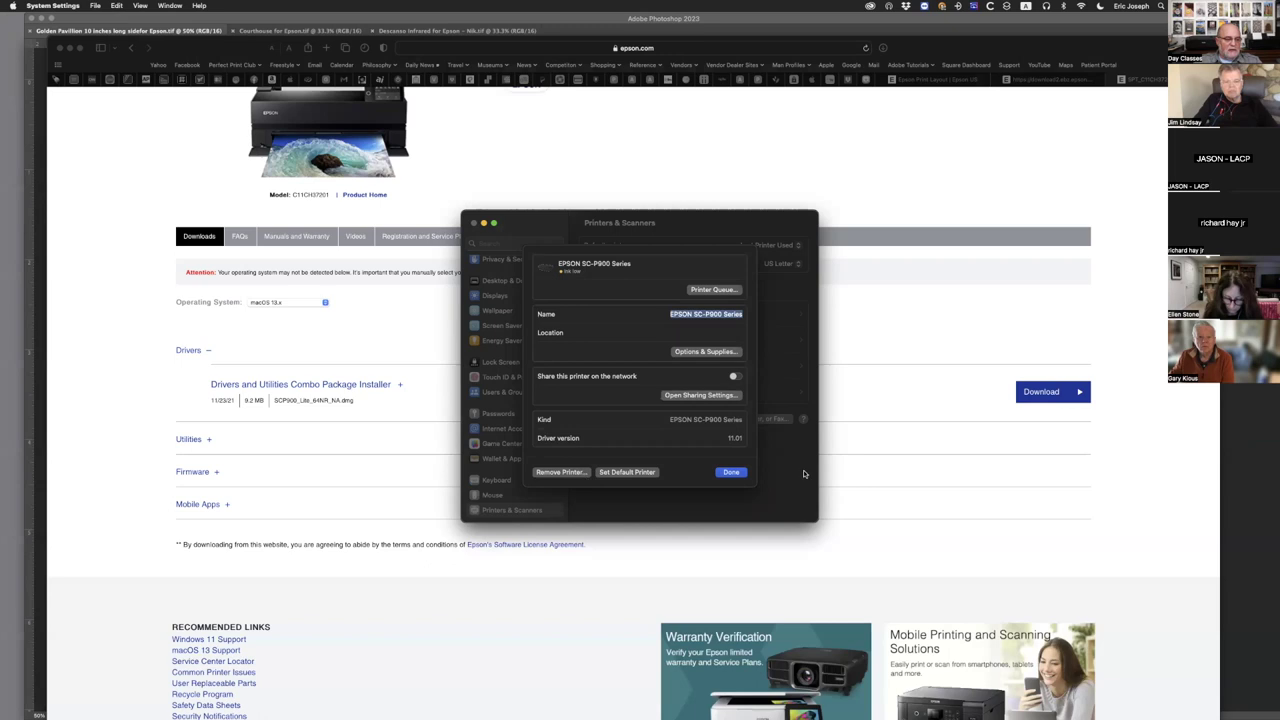
click(731, 473)
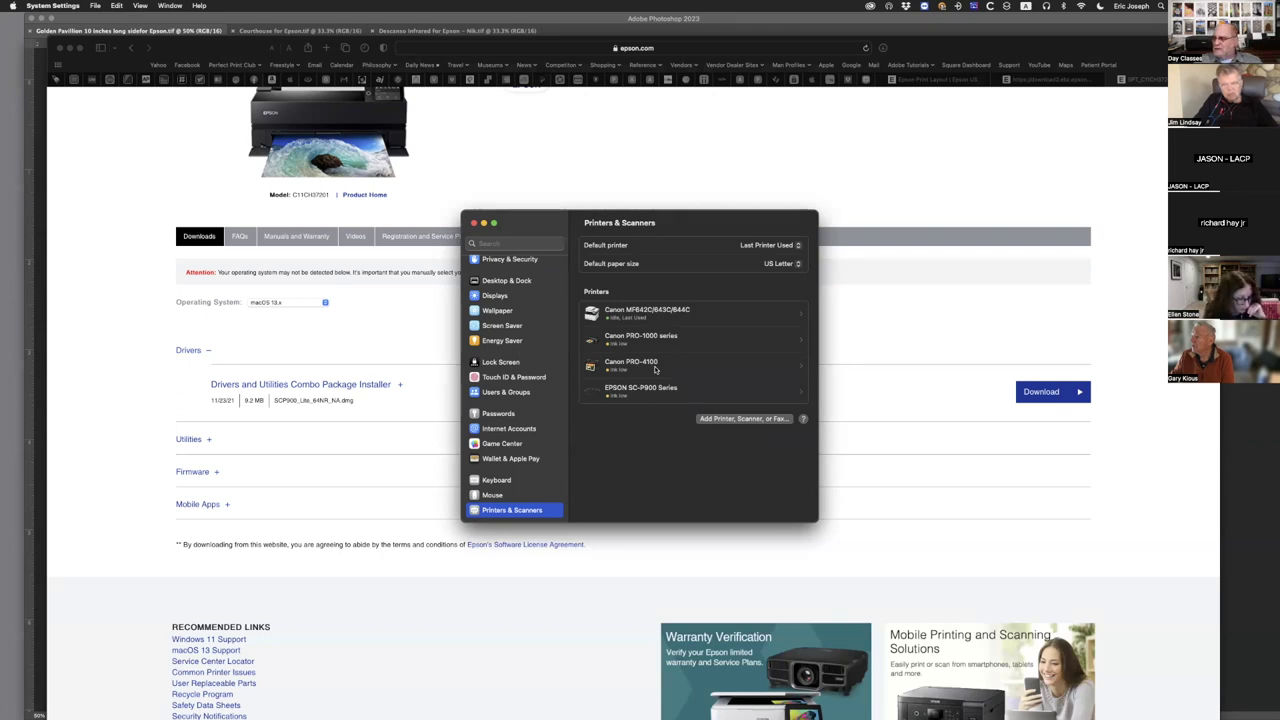
- Add the Bonjour EPSON SC-P900 Series as another printer, using the EPSON SC-P900 Series driver, and allow the duplicate entry
click(743, 418)
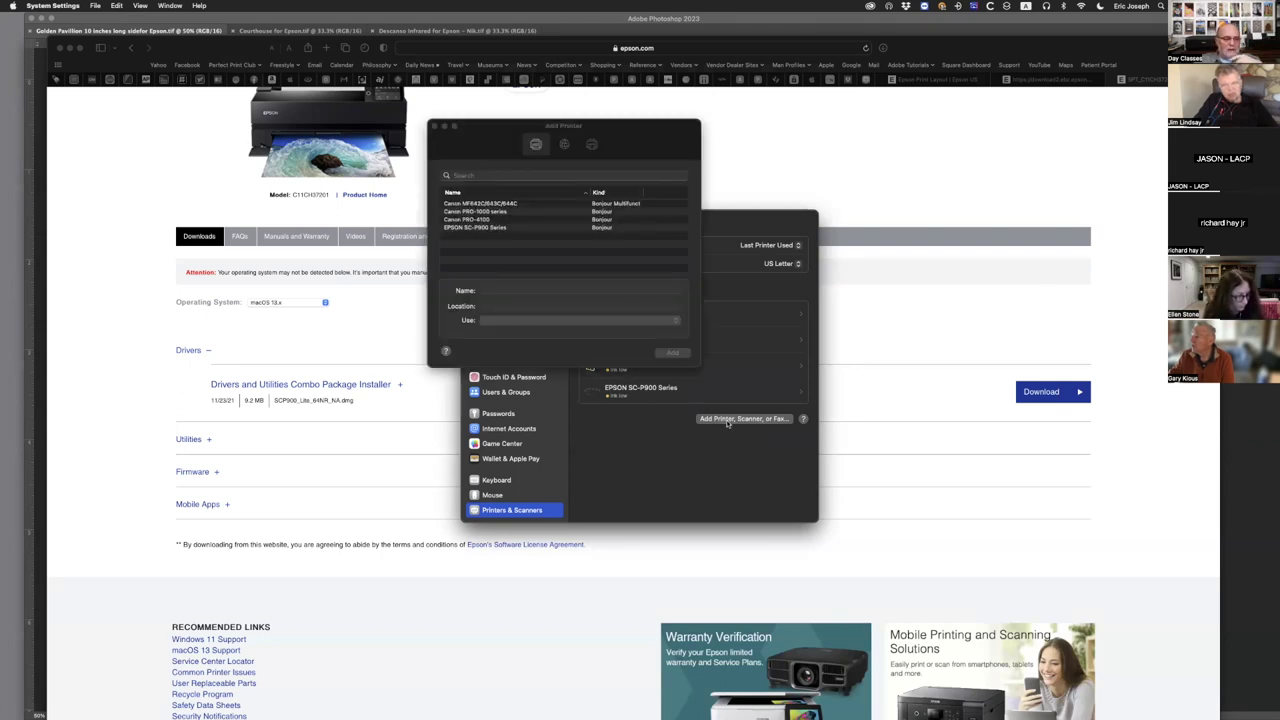
click(492, 228)
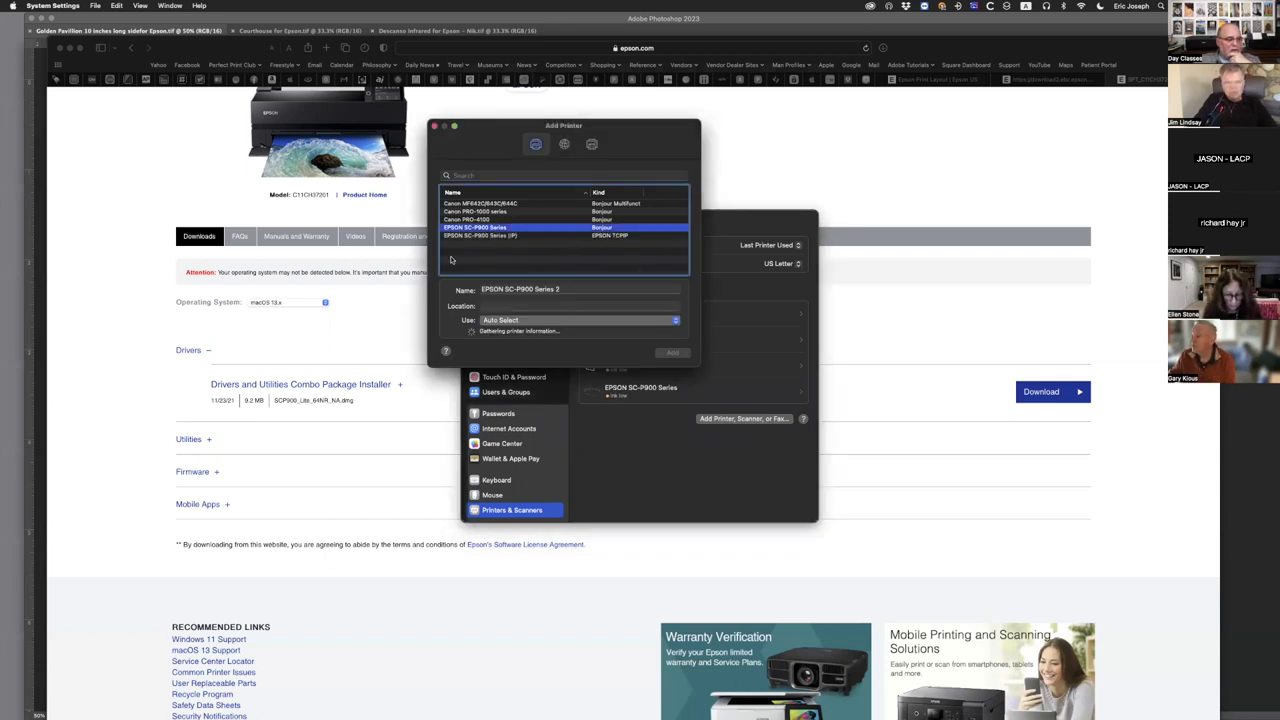
click(545, 321)
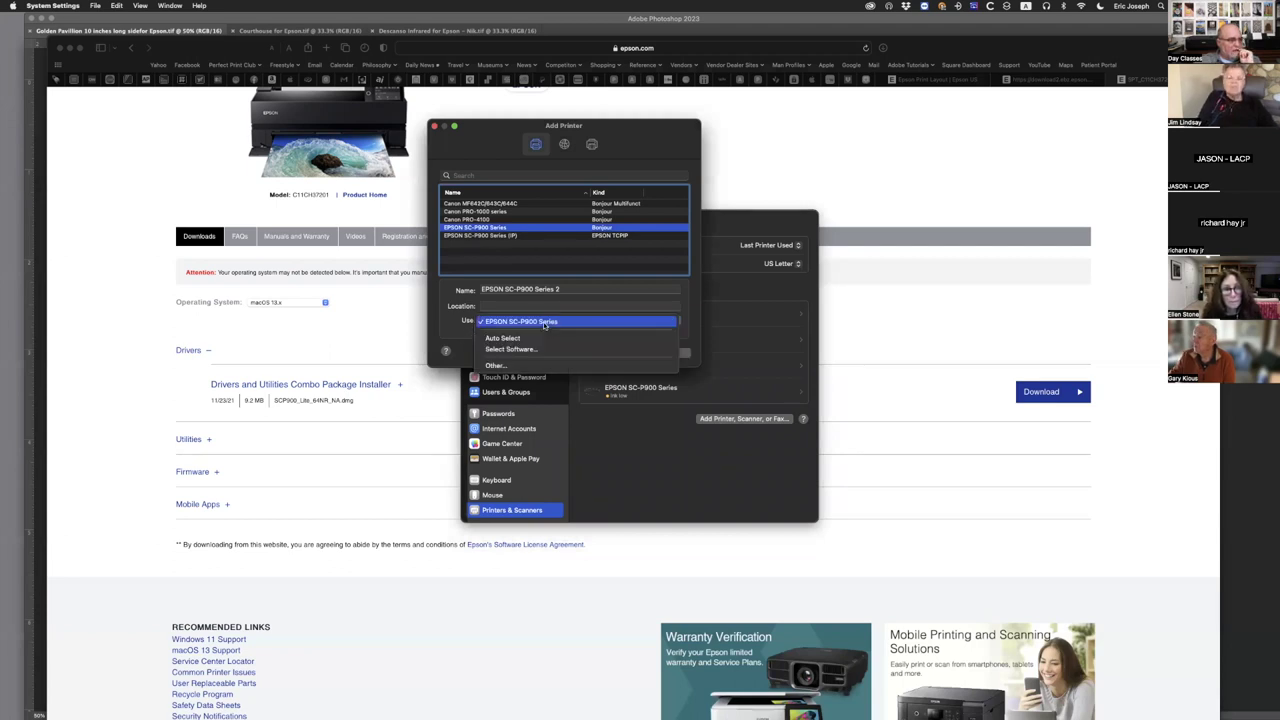
click(555, 322)
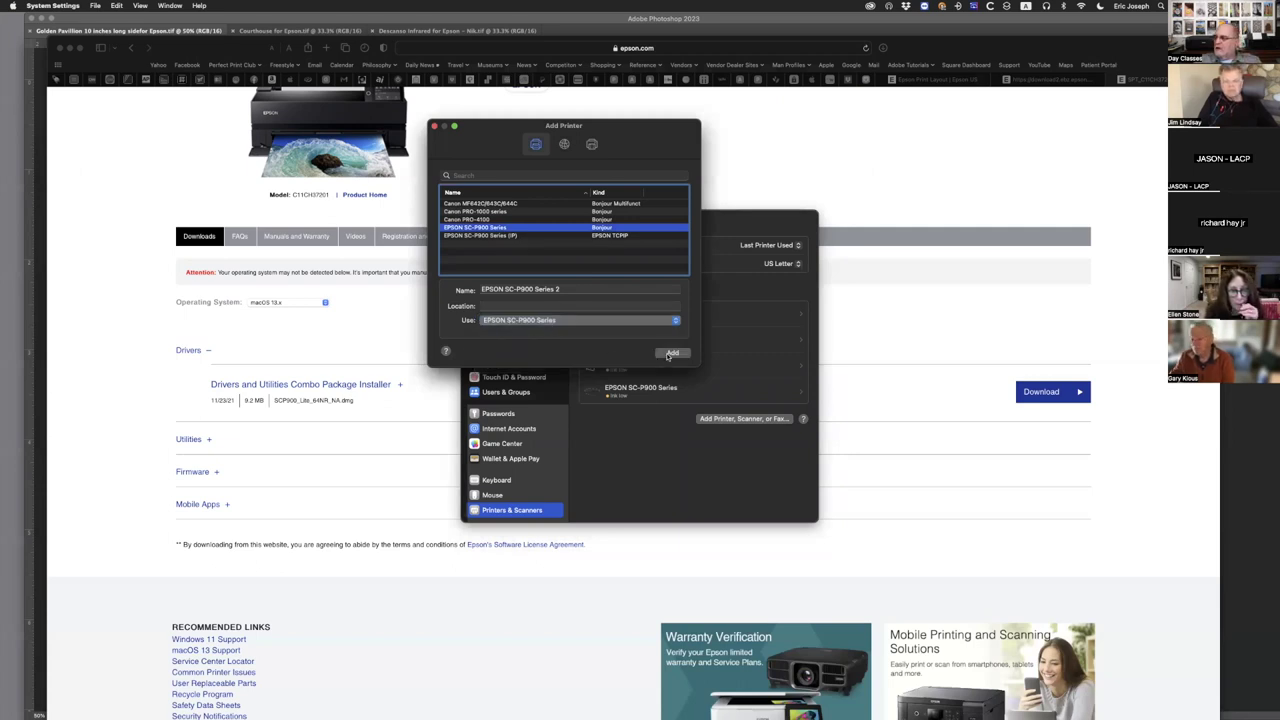
click(671, 353)
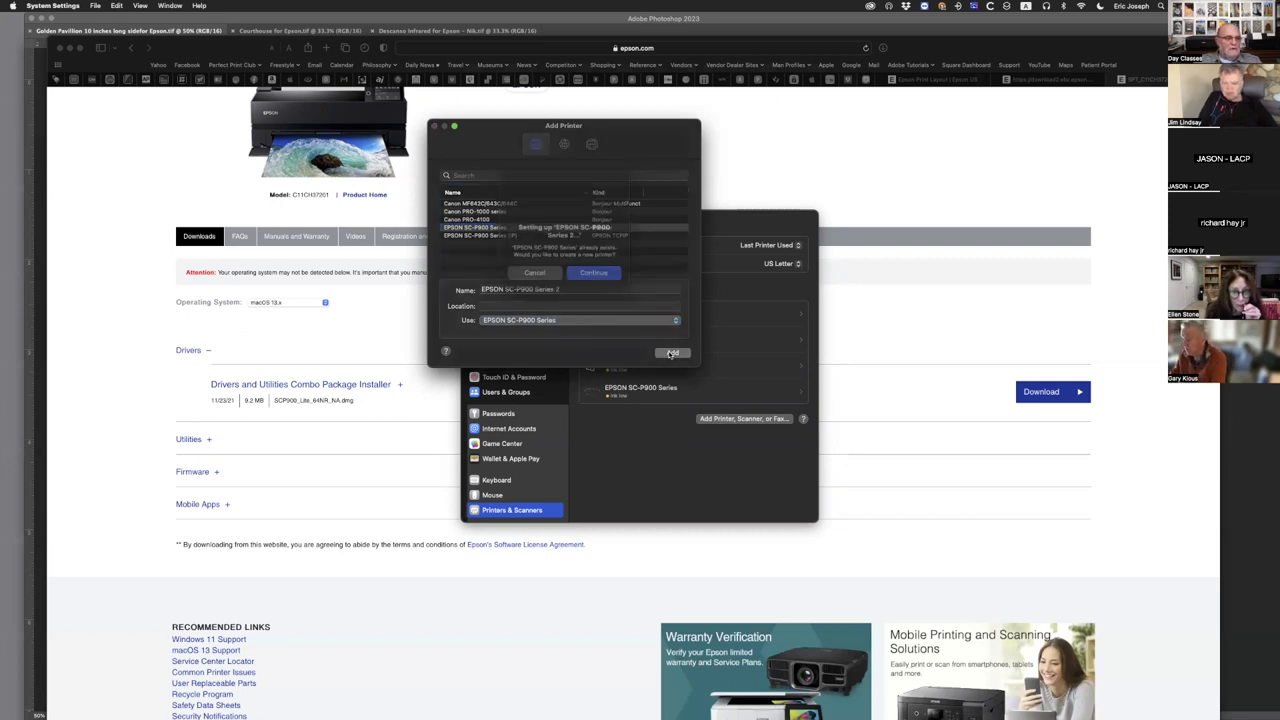
click(600, 287)
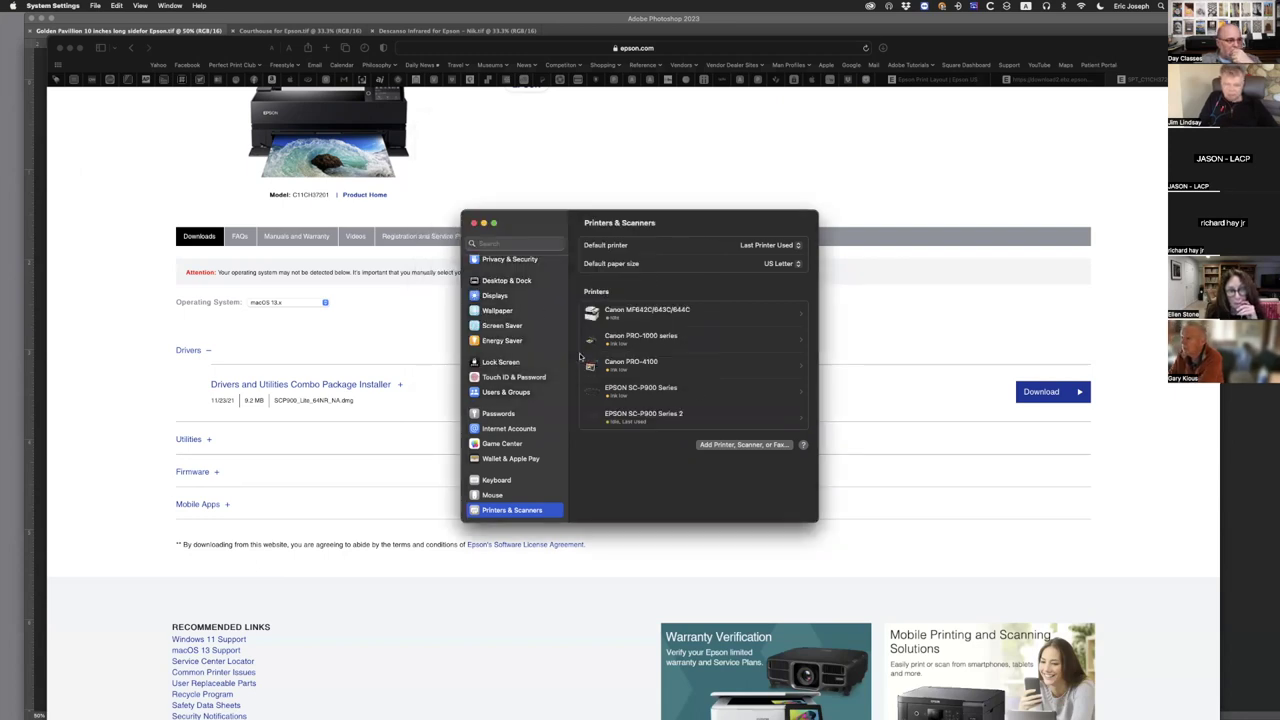
- Check the kind and driver version of the EPSON SC-P900 Series 2 printer, and remove that printer from the Mac
click(654, 418)
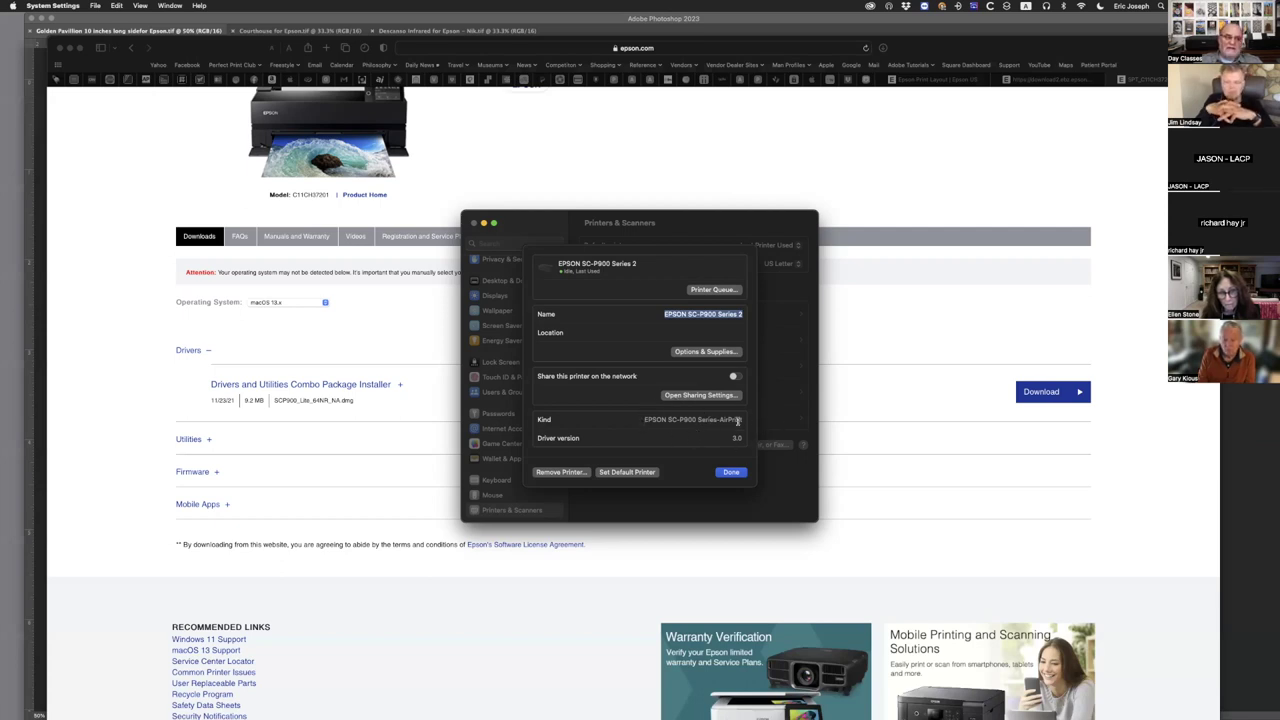
click(731, 472)
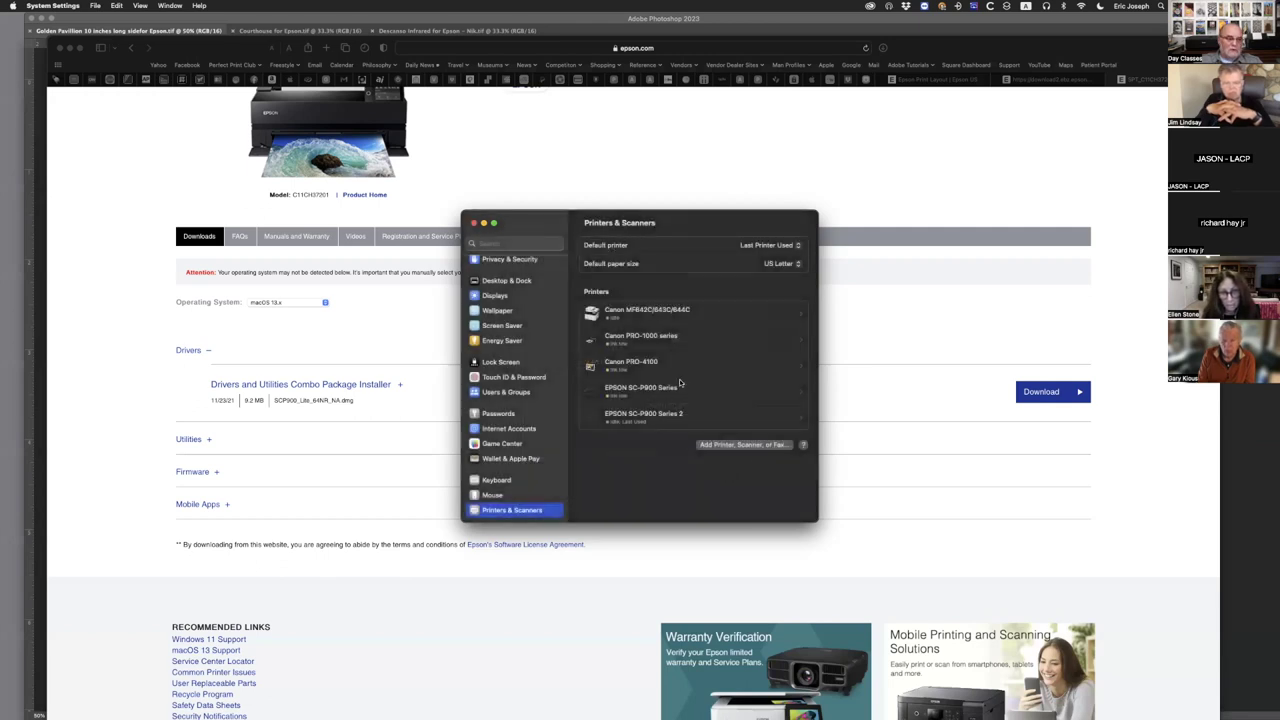
click(694, 413)
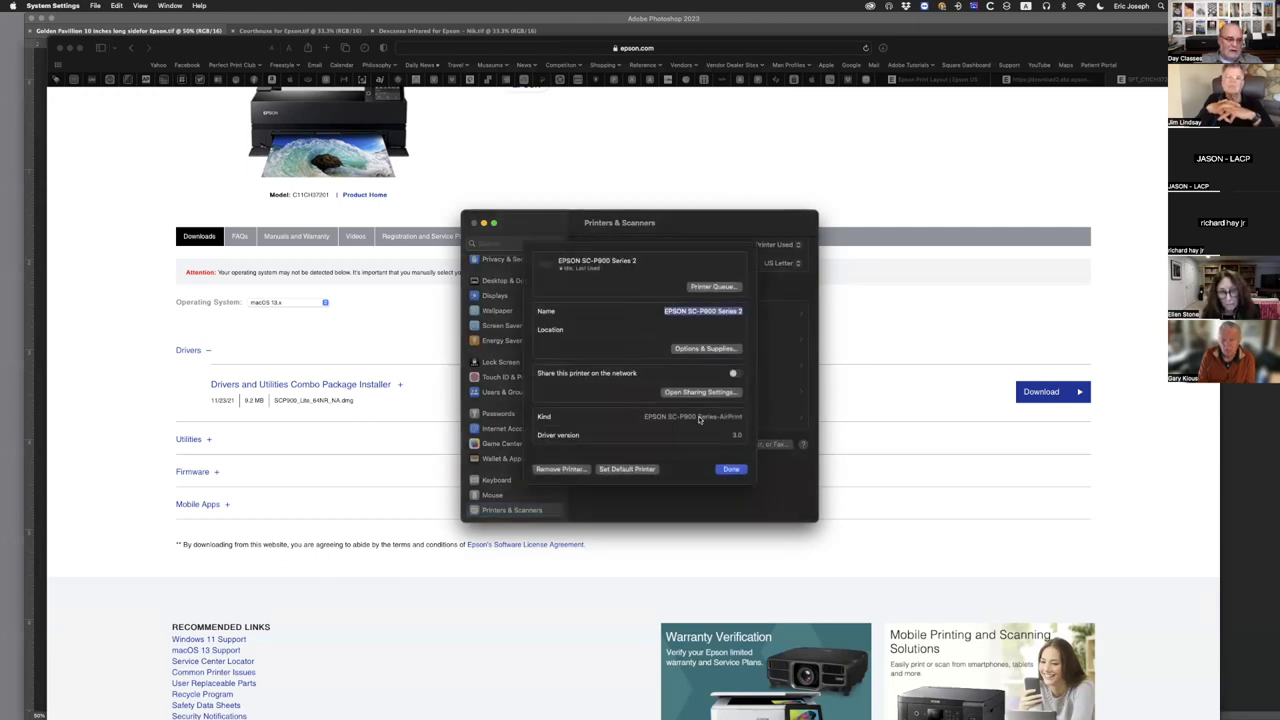
click(560, 472)
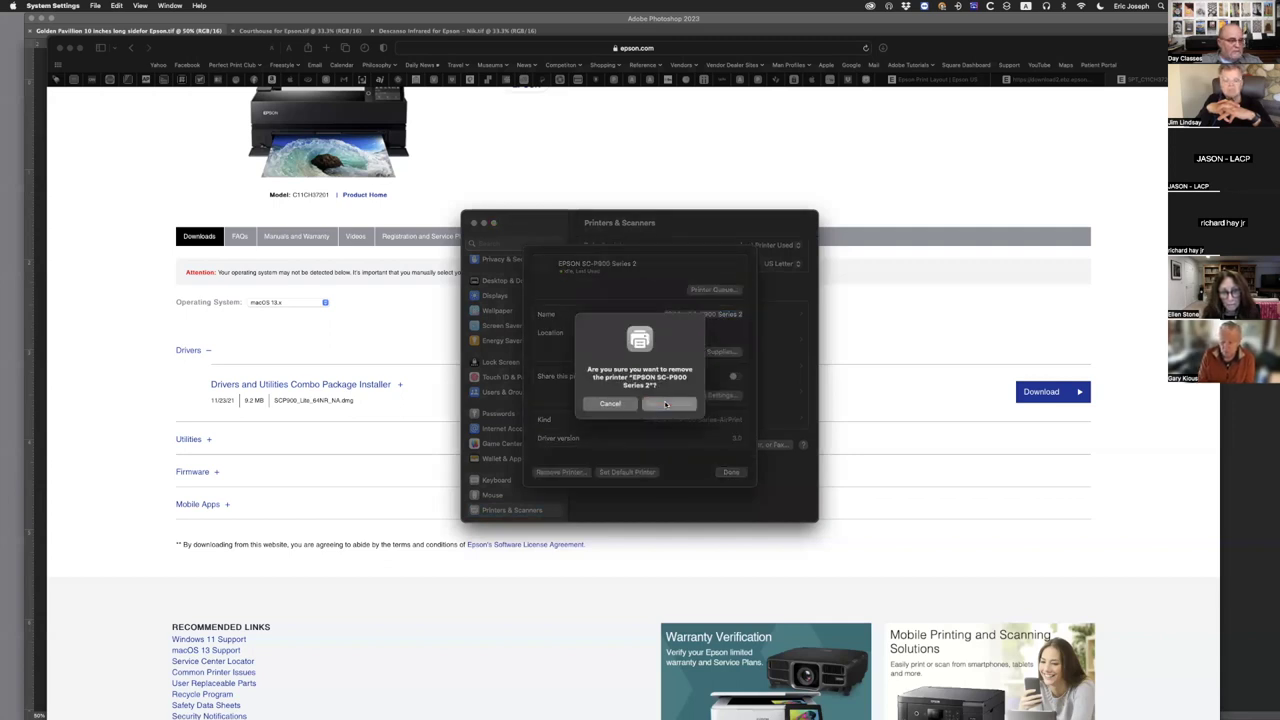
click(665, 404)
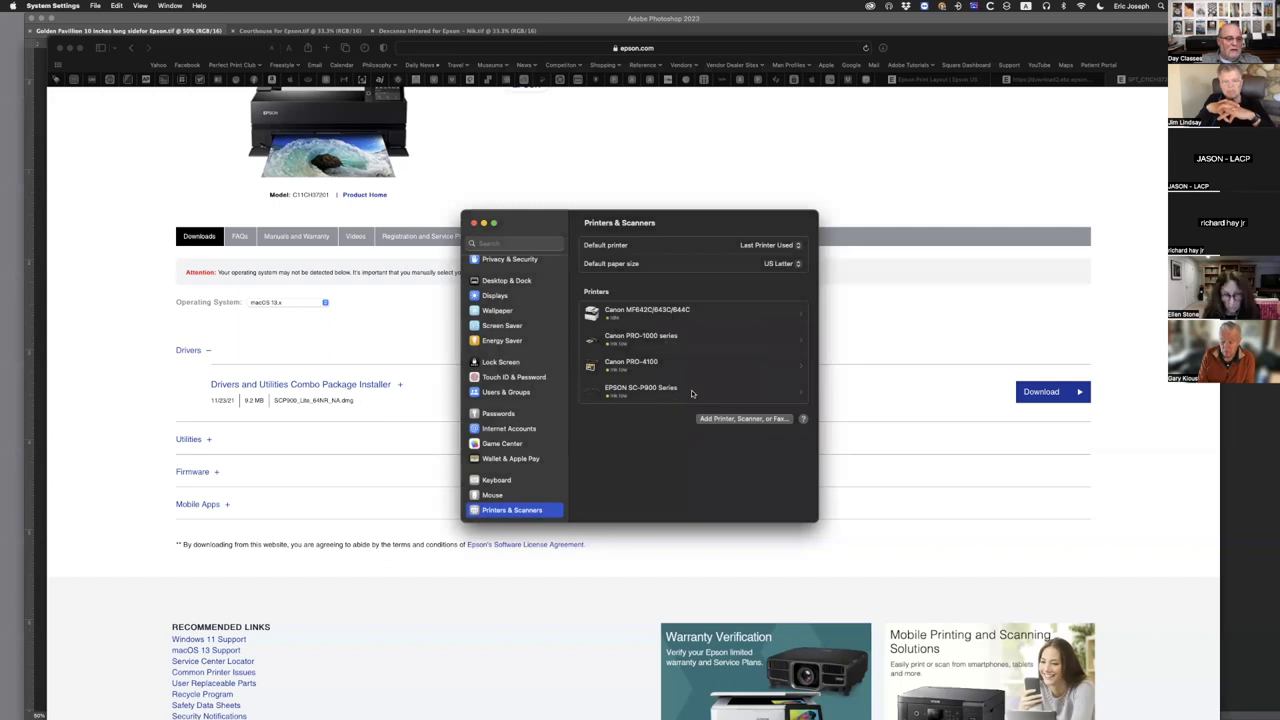
- Check the kind and driver version of the remaining EPSON SC-P900 Series printer
click(691, 393)
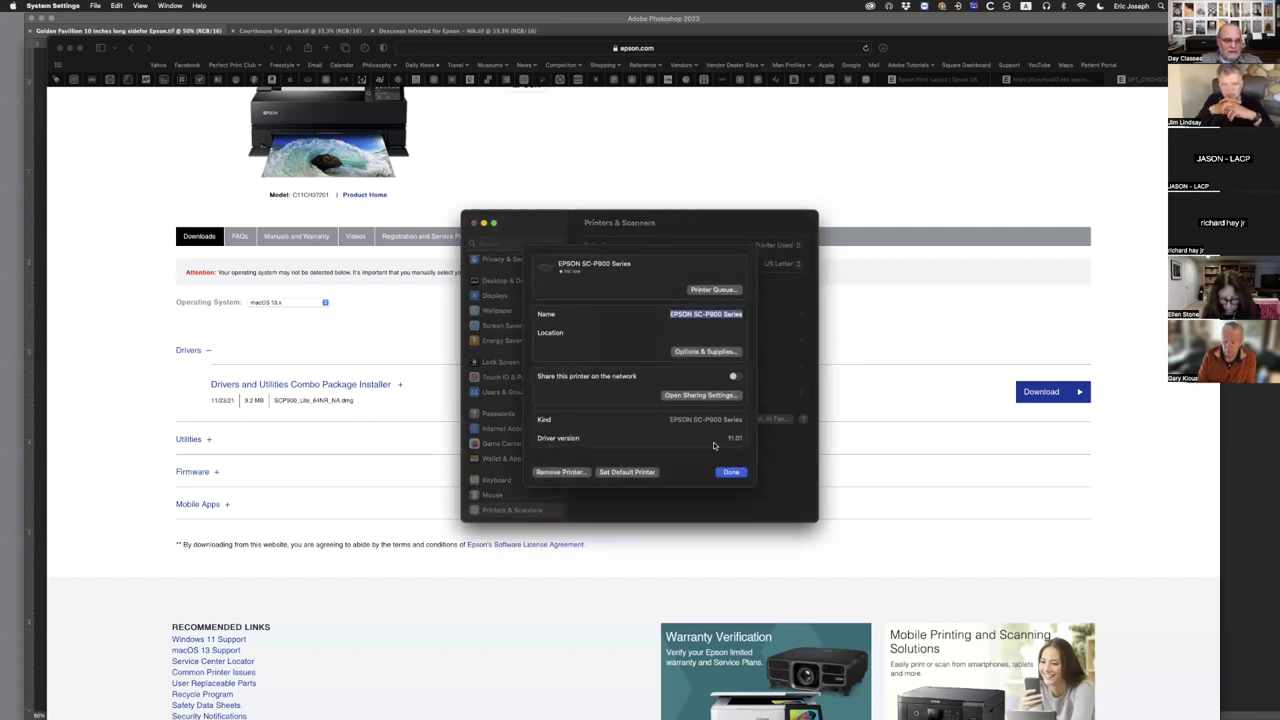
click(733, 472)
- Select EPSON SC-P900 Series from the printer software list for the Bonjour P900, and close the Add Printer dialog without adding it
click(743, 419)
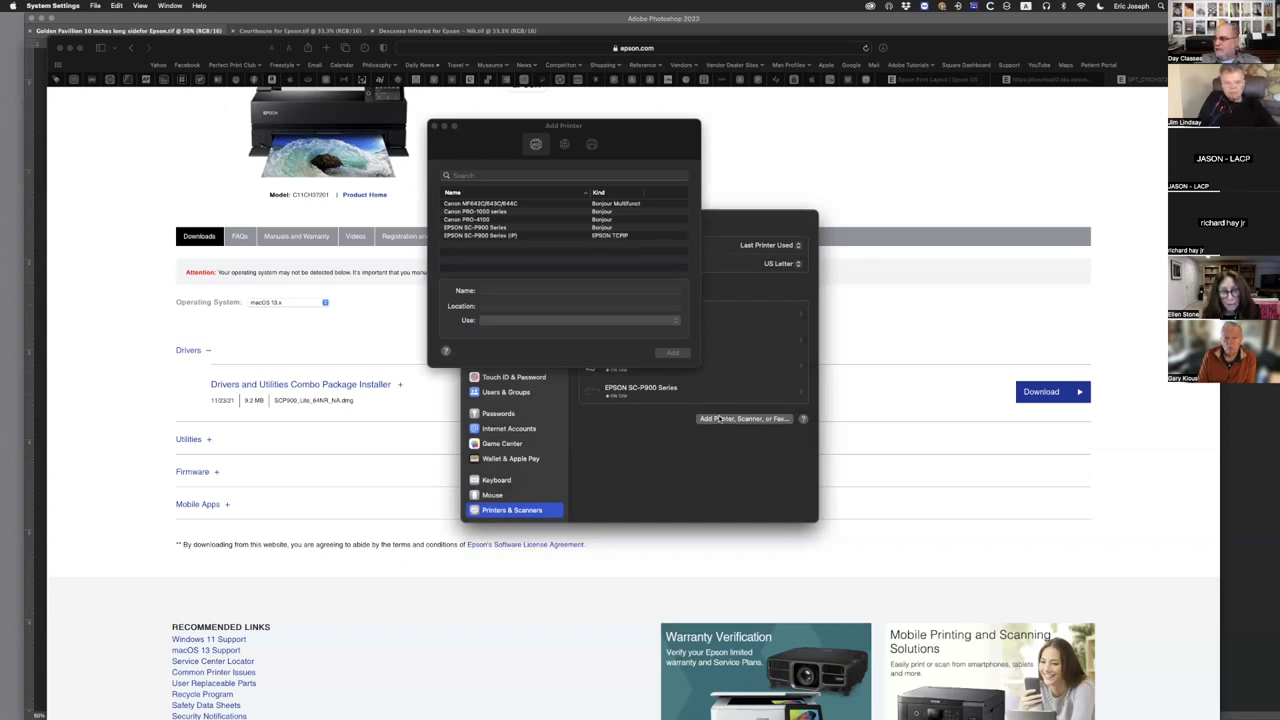
click(501, 228)
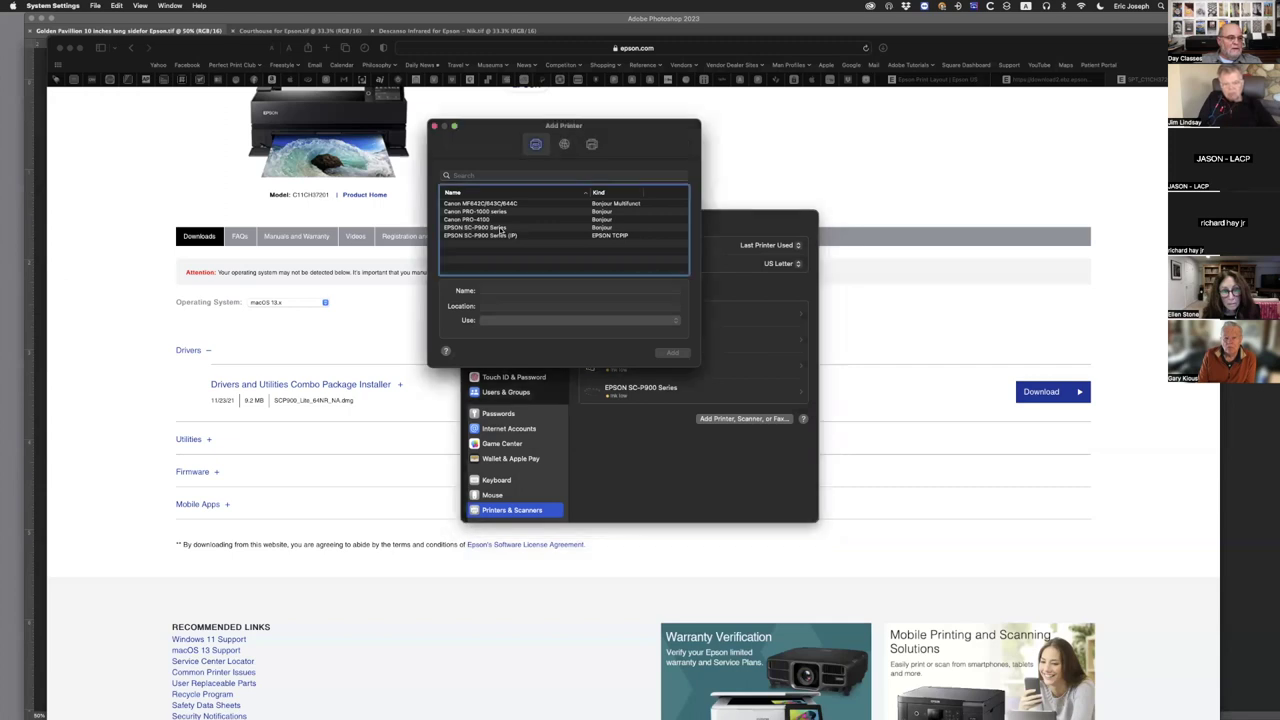
click(495, 229)
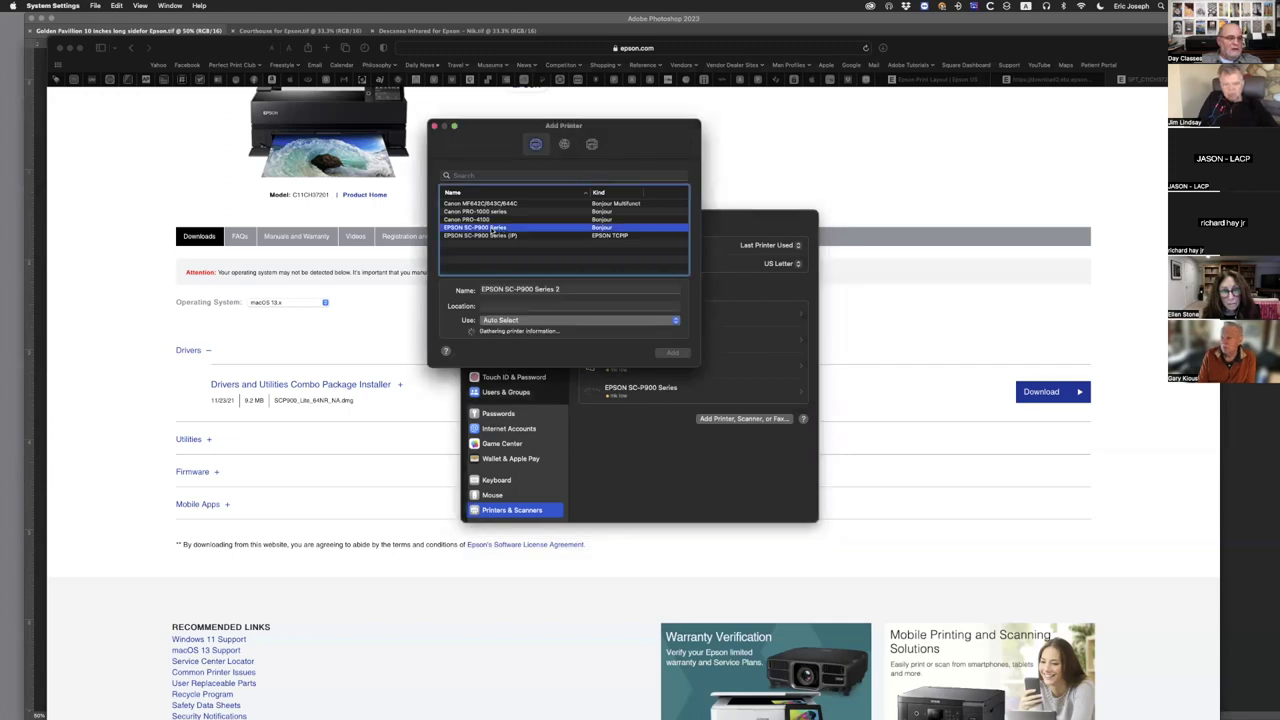
click(654, 323)
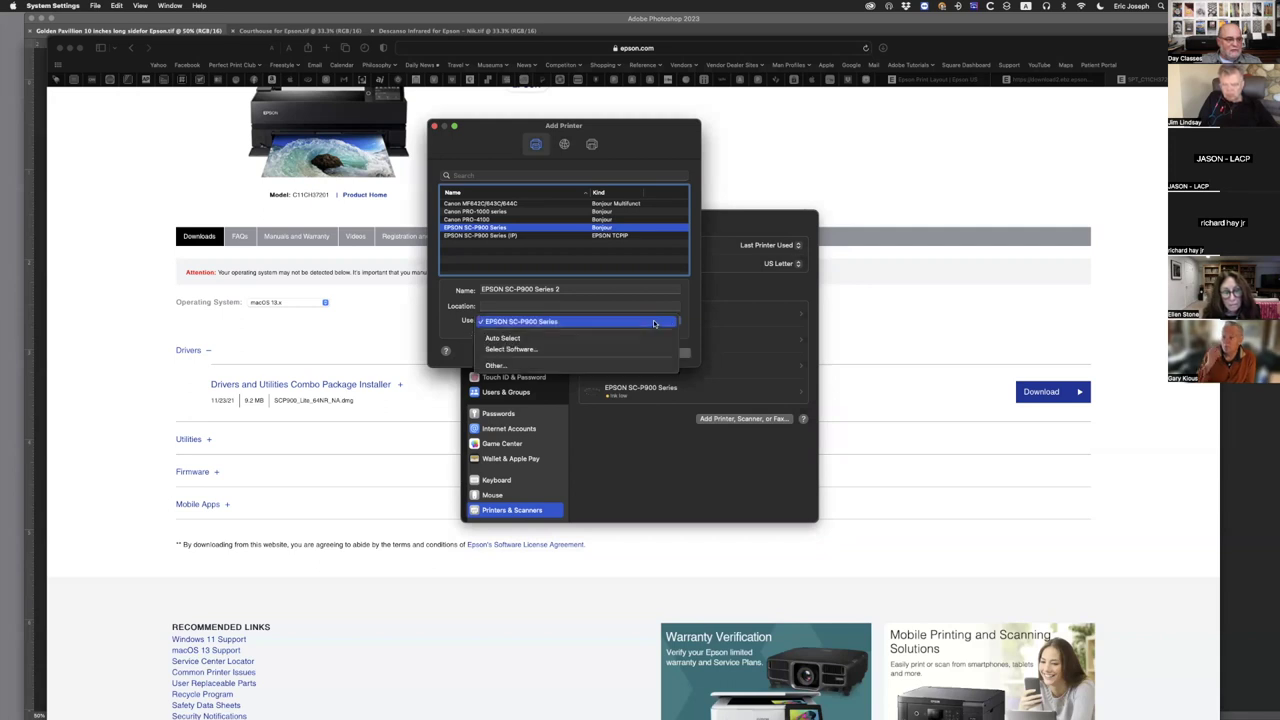
click(559, 346)
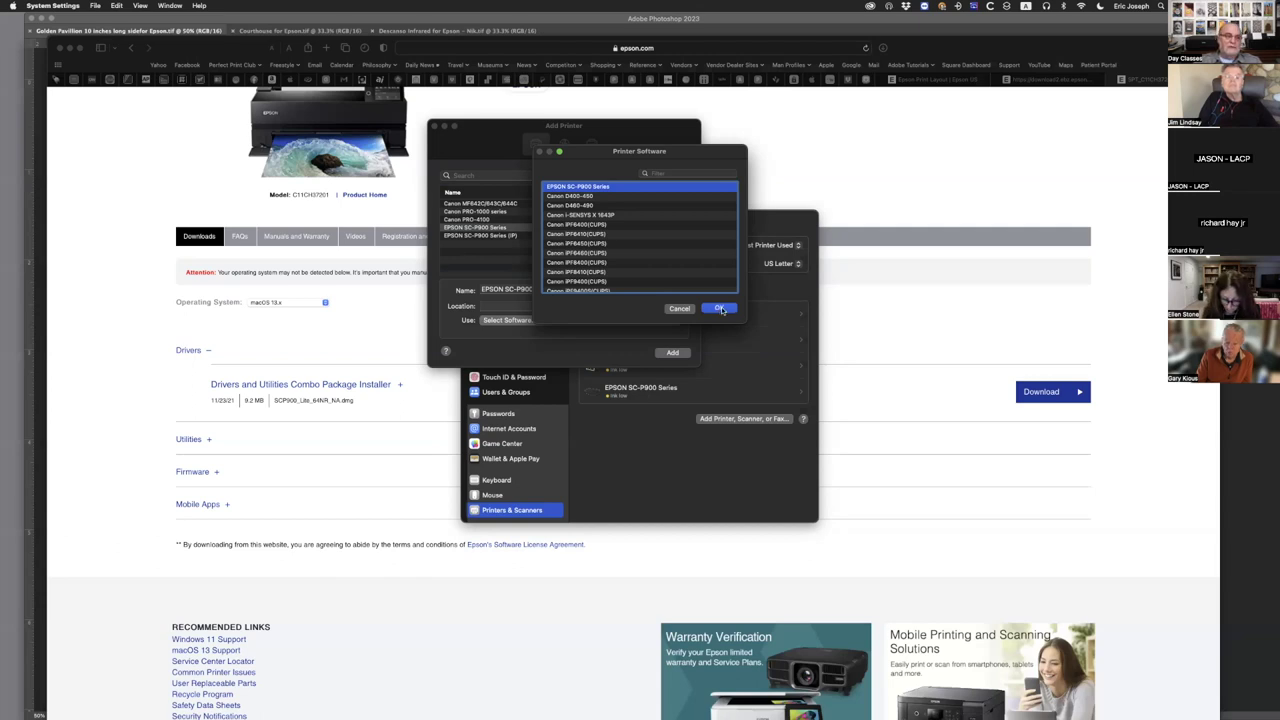
click(719, 308)
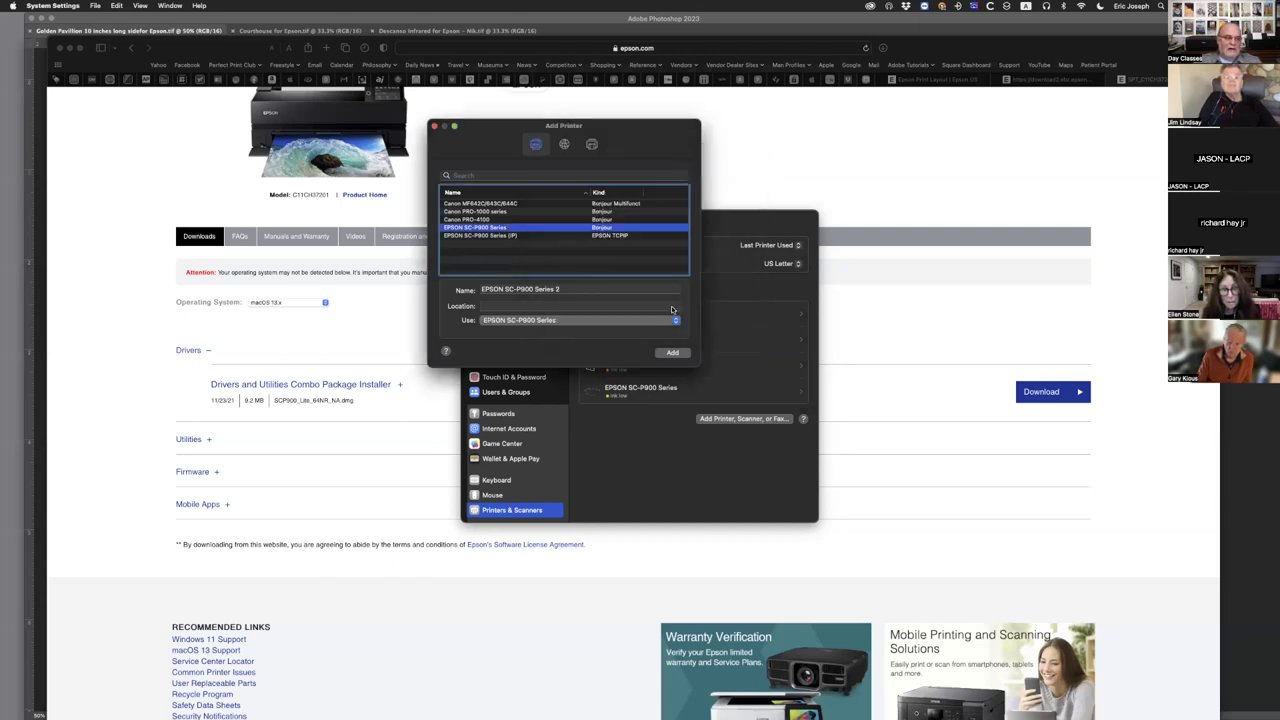
click(434, 126)
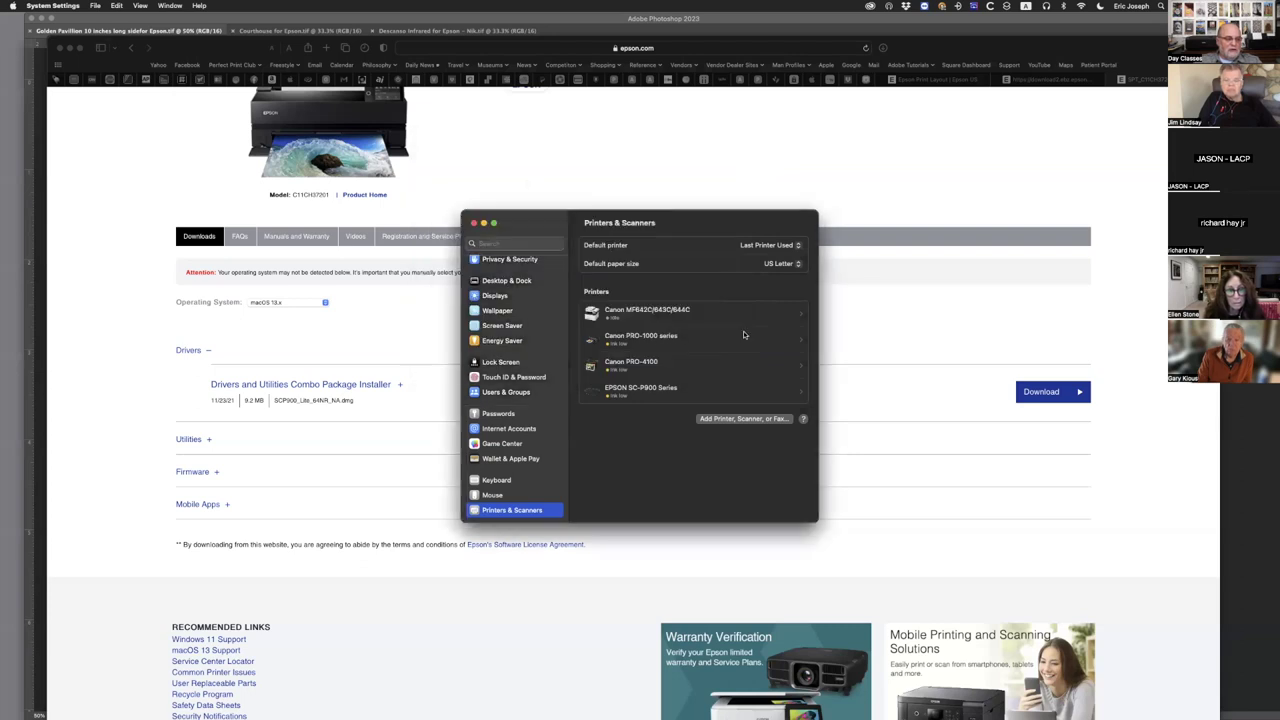
- Review the EPSON SC-P900 Series printer's driver details once more and close System Settings
click(670, 393)
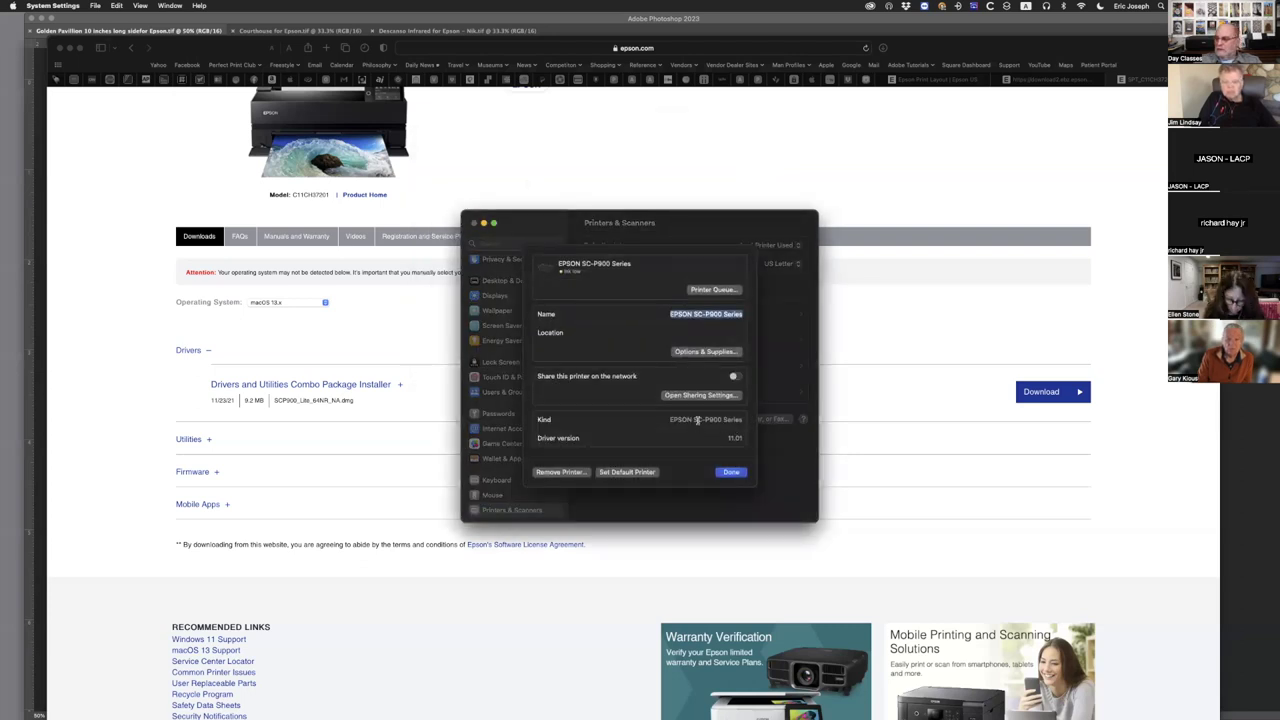
click(731, 473)
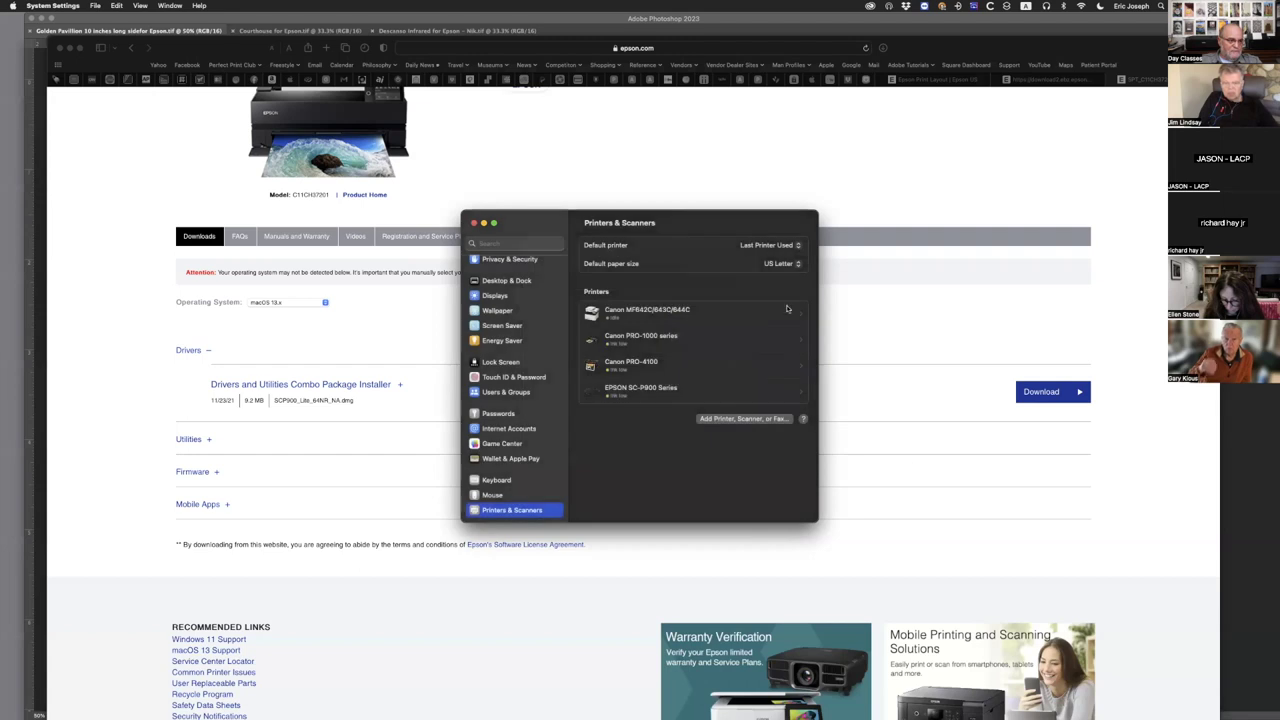
click(474, 223)
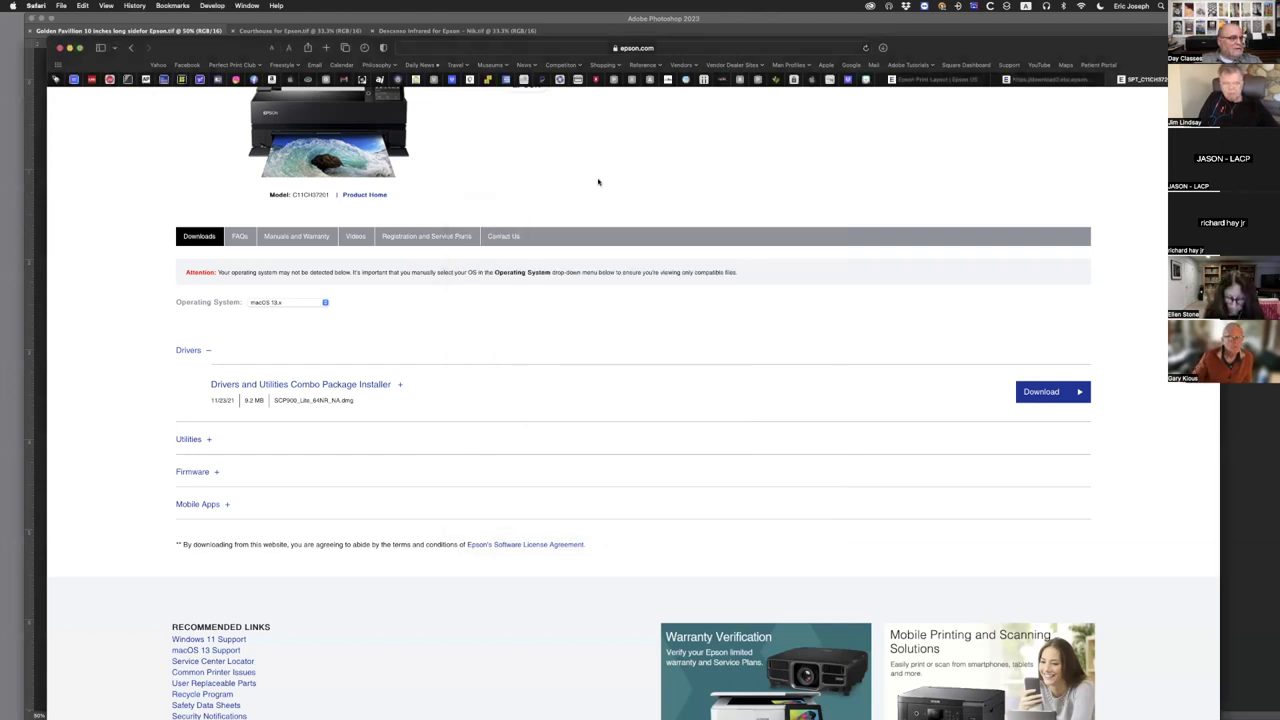
- Revisit the SureColor P900 support page, the Using Epson Print Layout manual and the Epson Print Layout software page
scroll(598, 181, up, 5)
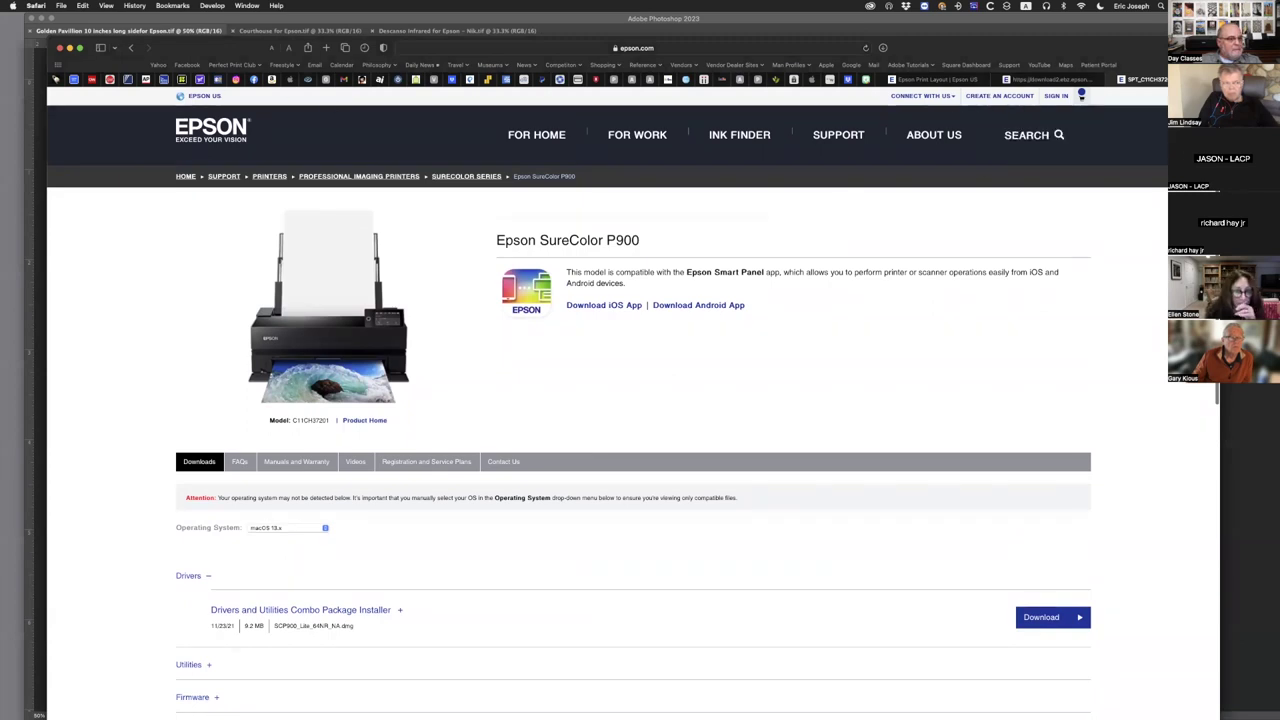
click(1111, 80)
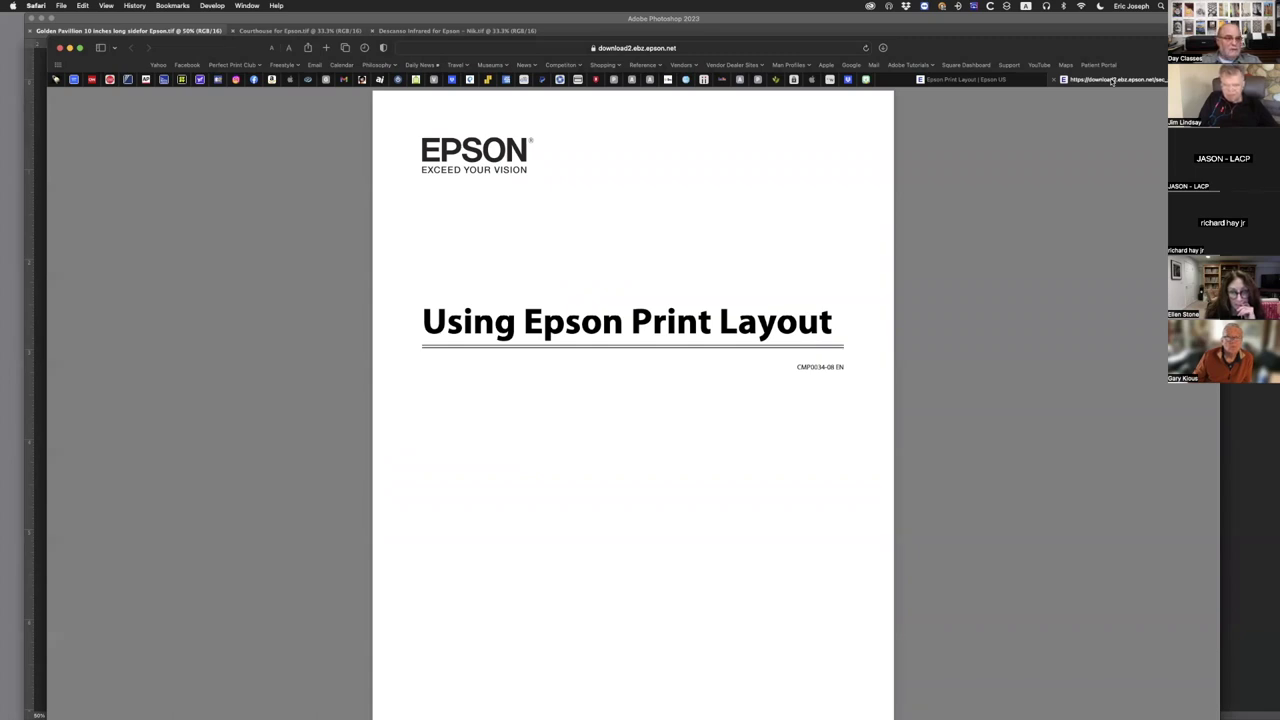
click(962, 79)
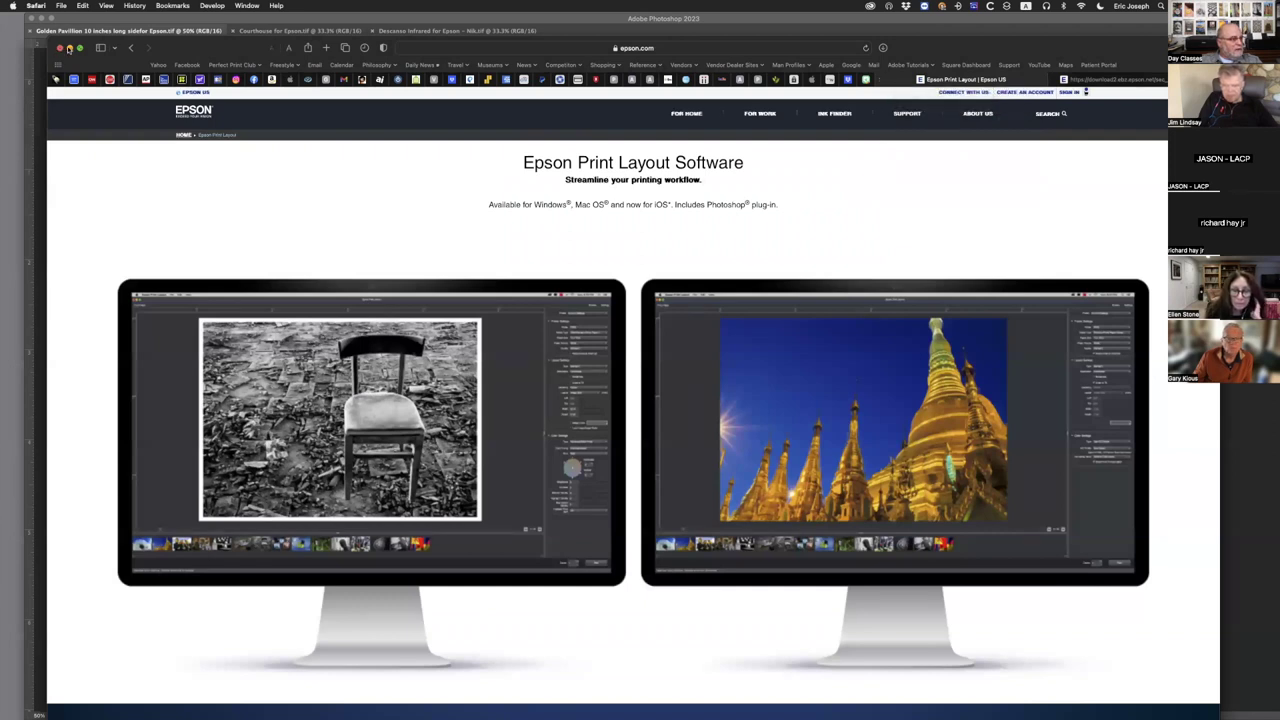
- Minimize the browser and Photoshop windows to clear the desktop, and switch to Finder
click(68, 47)
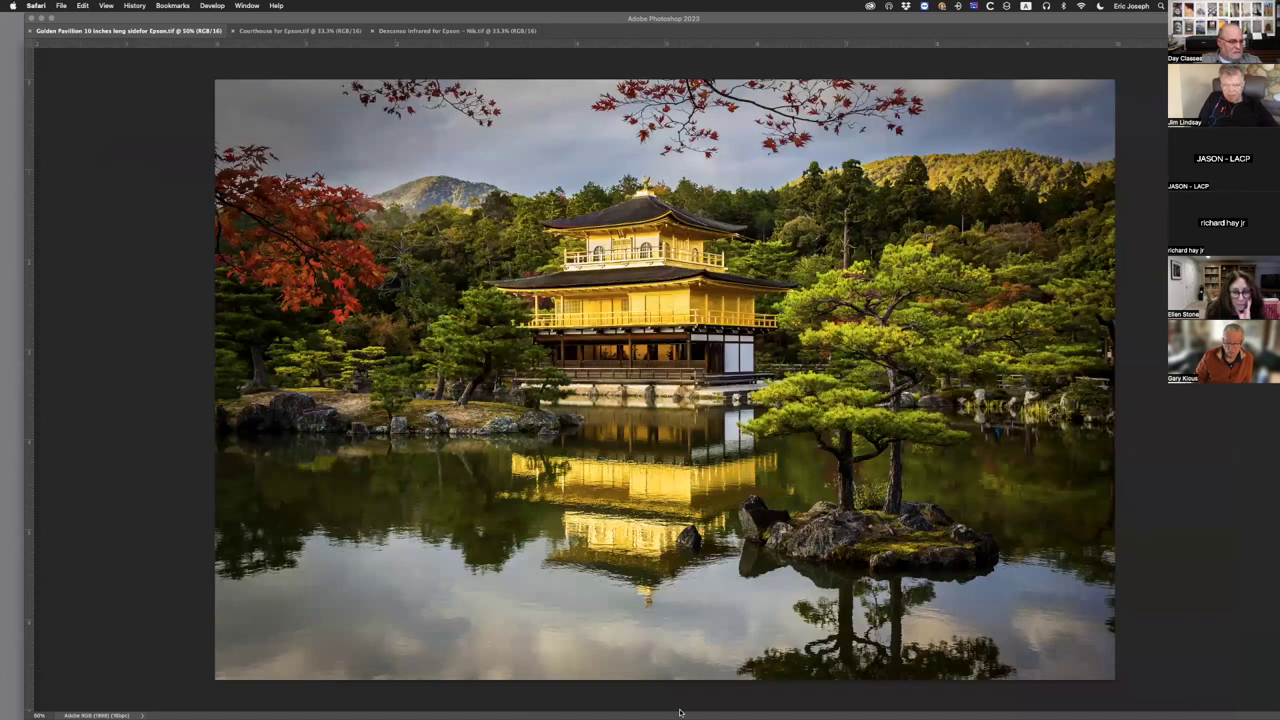
mouse_move(572, 715)
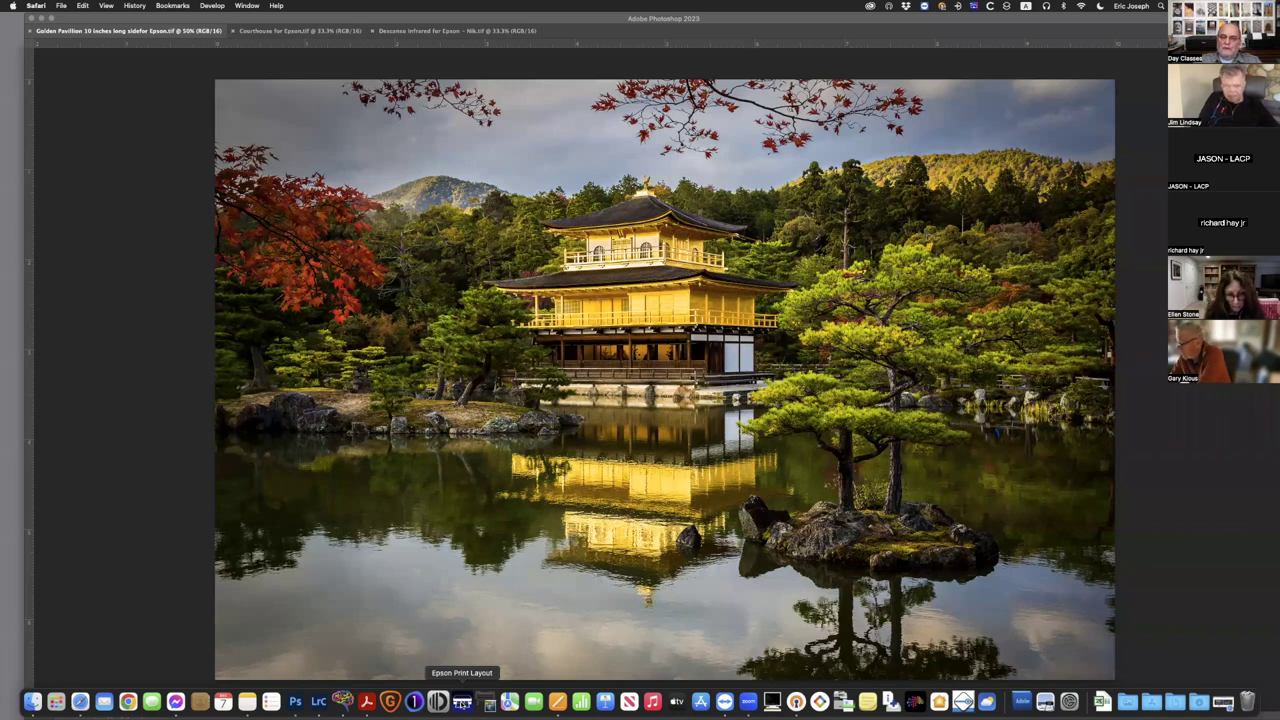
click(40, 19)
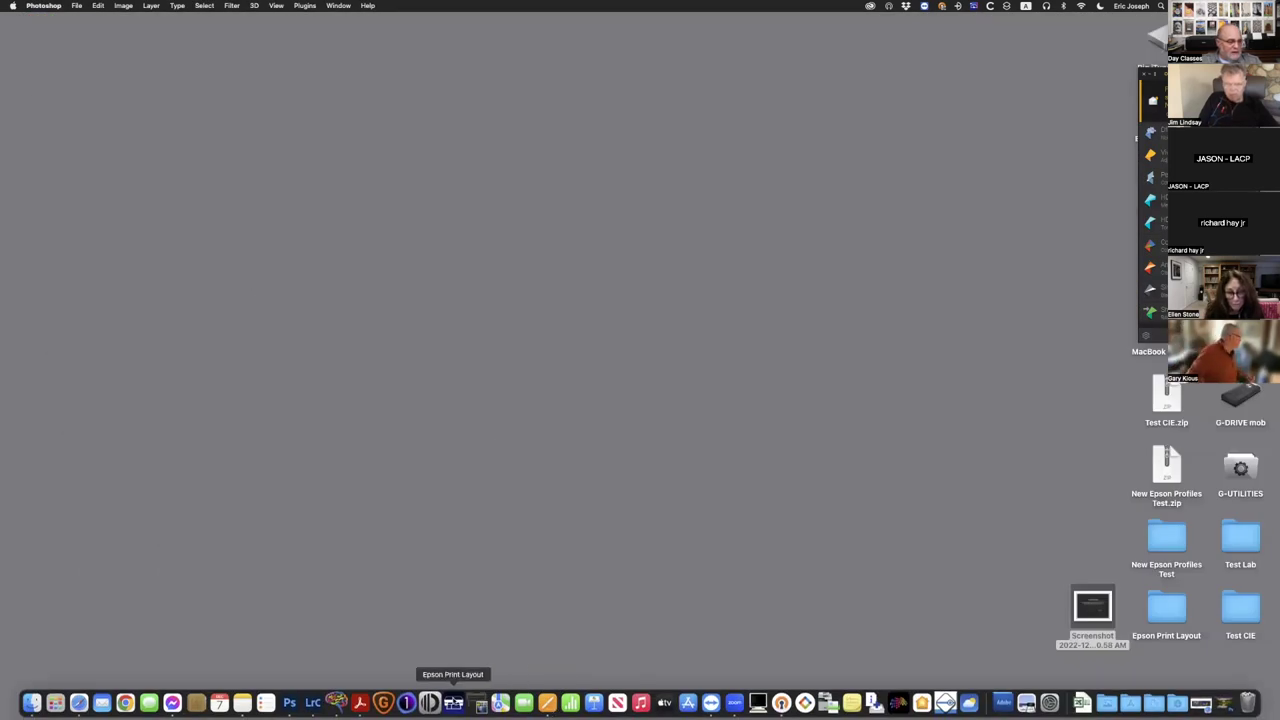
click(323, 148)
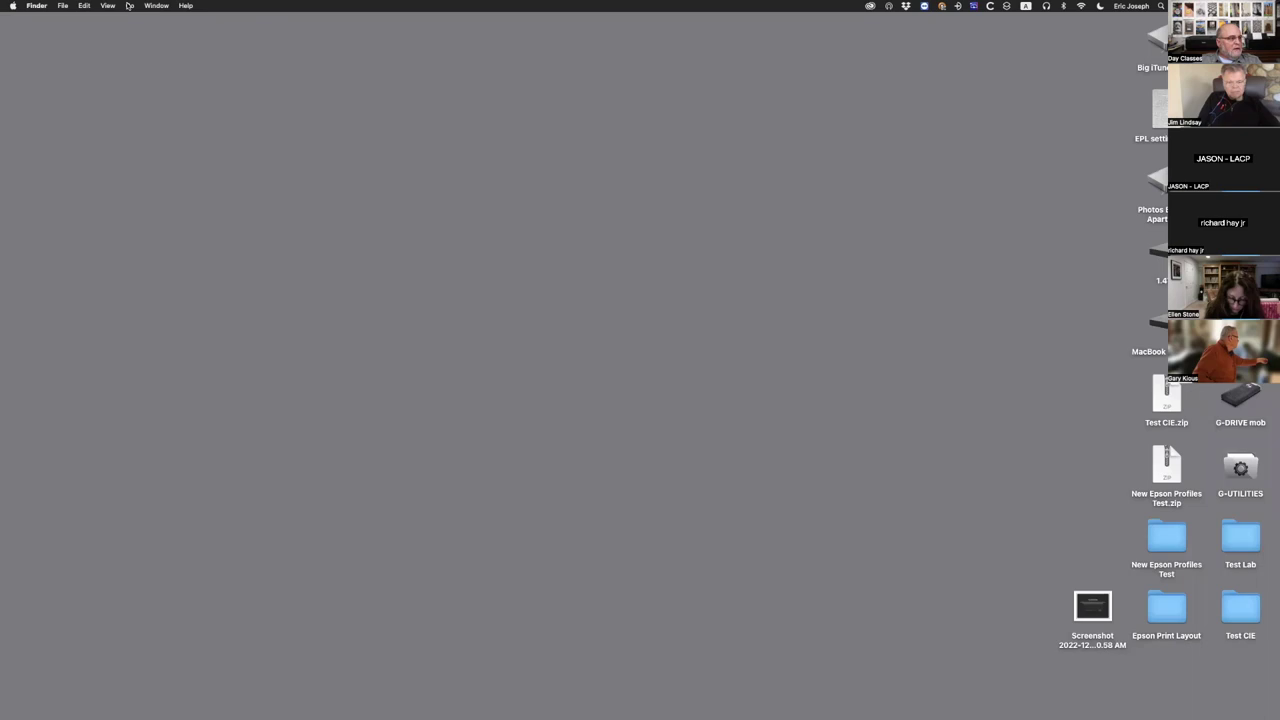
- Open the Epson Software folder inside the Mac's Applications folder
click(130, 6)
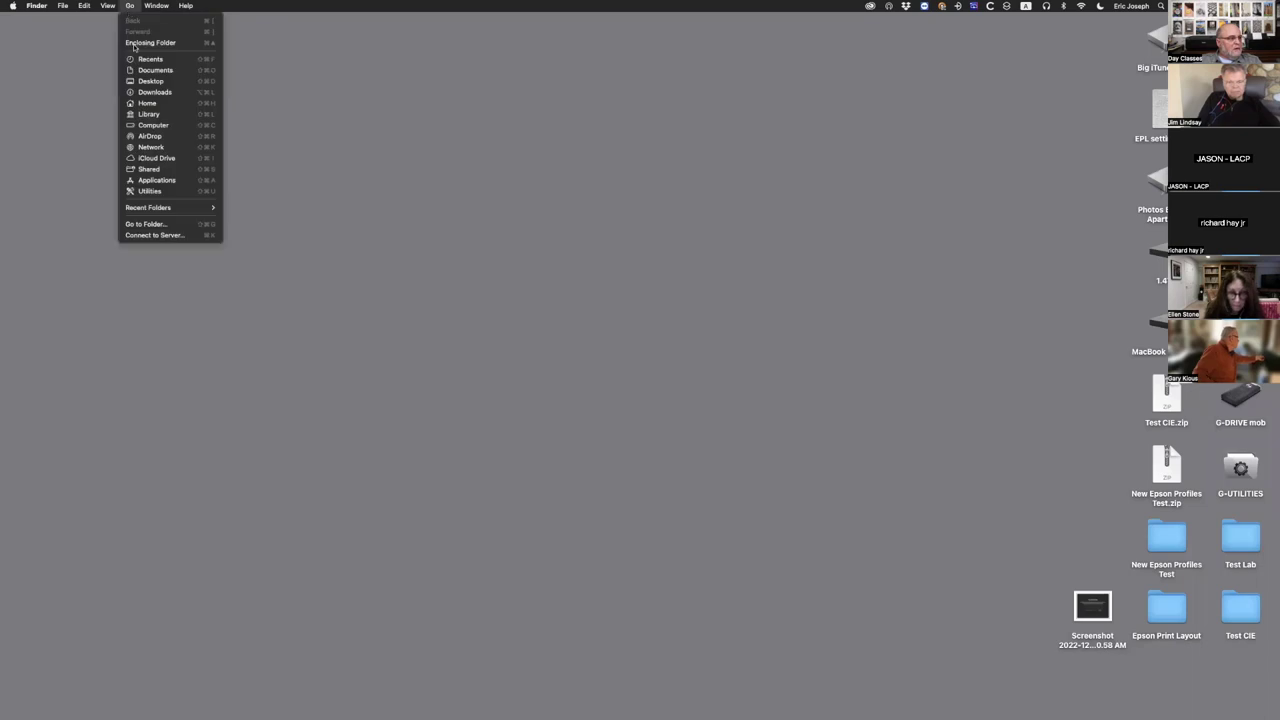
click(161, 178)
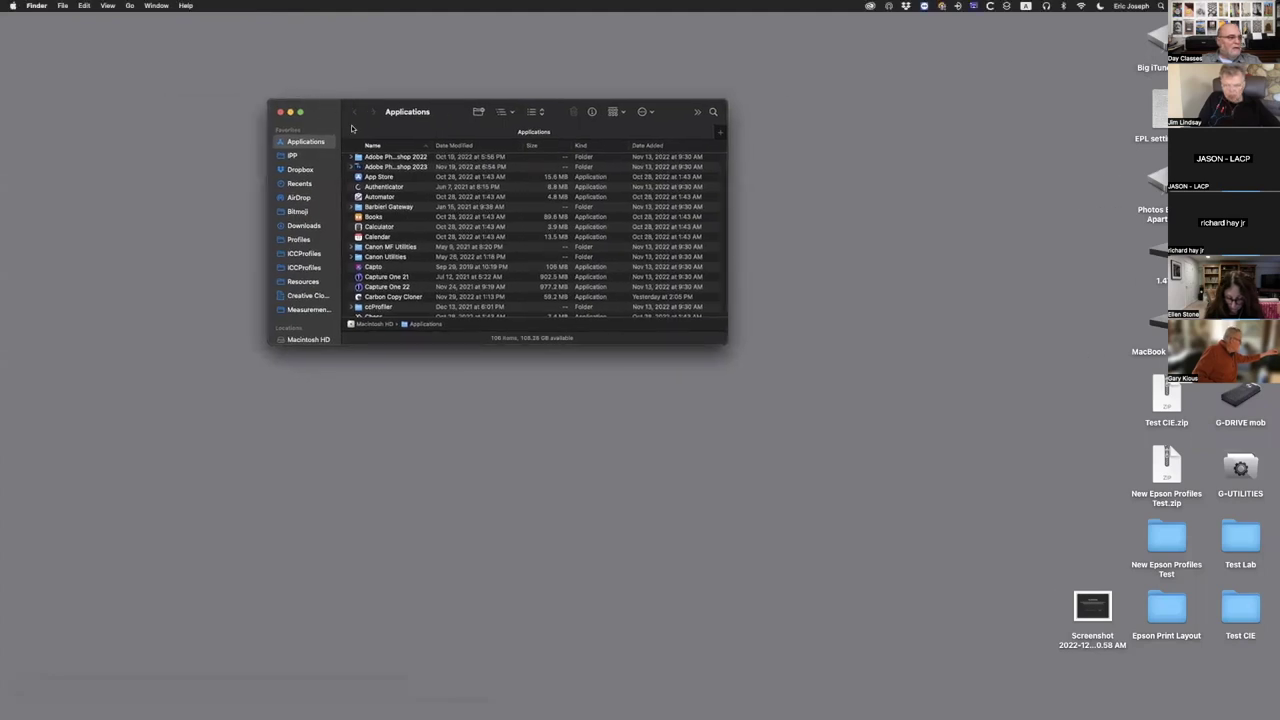
scroll(410, 271, down, 5)
scroll(402, 266, down, 4)
scroll(395, 255, up, 1)
click(380, 229)
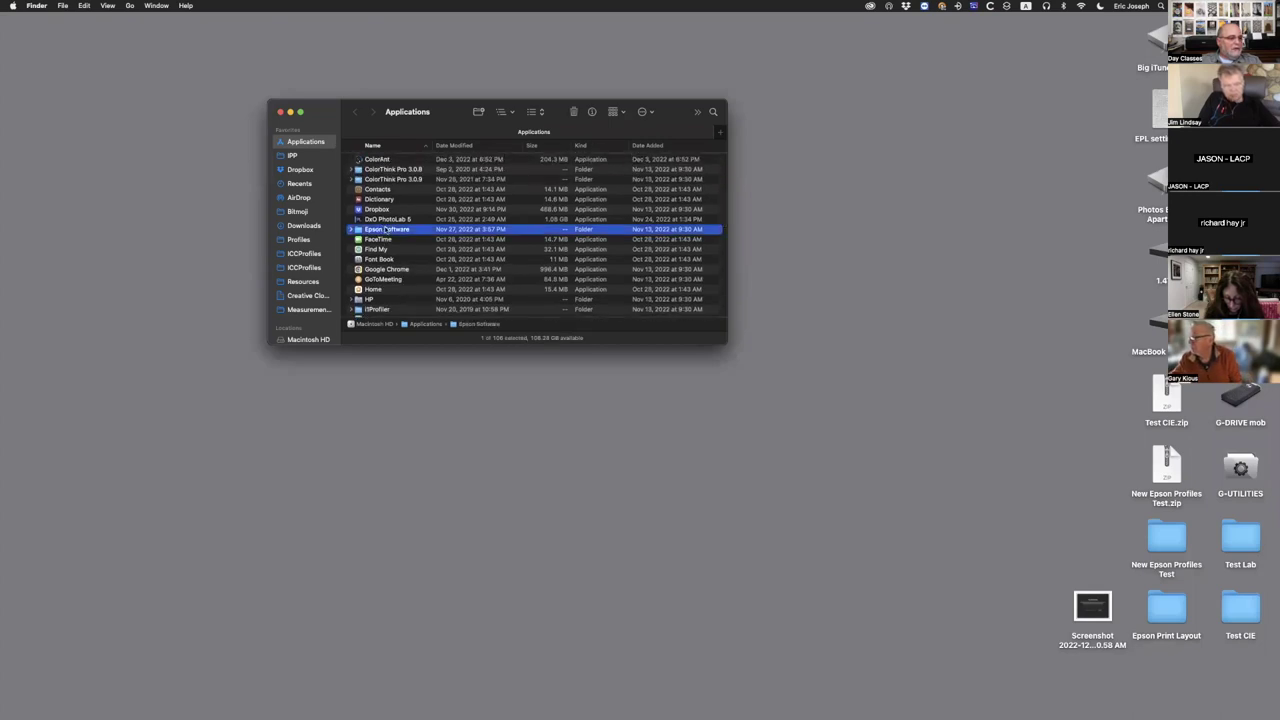
double_click(432, 229)
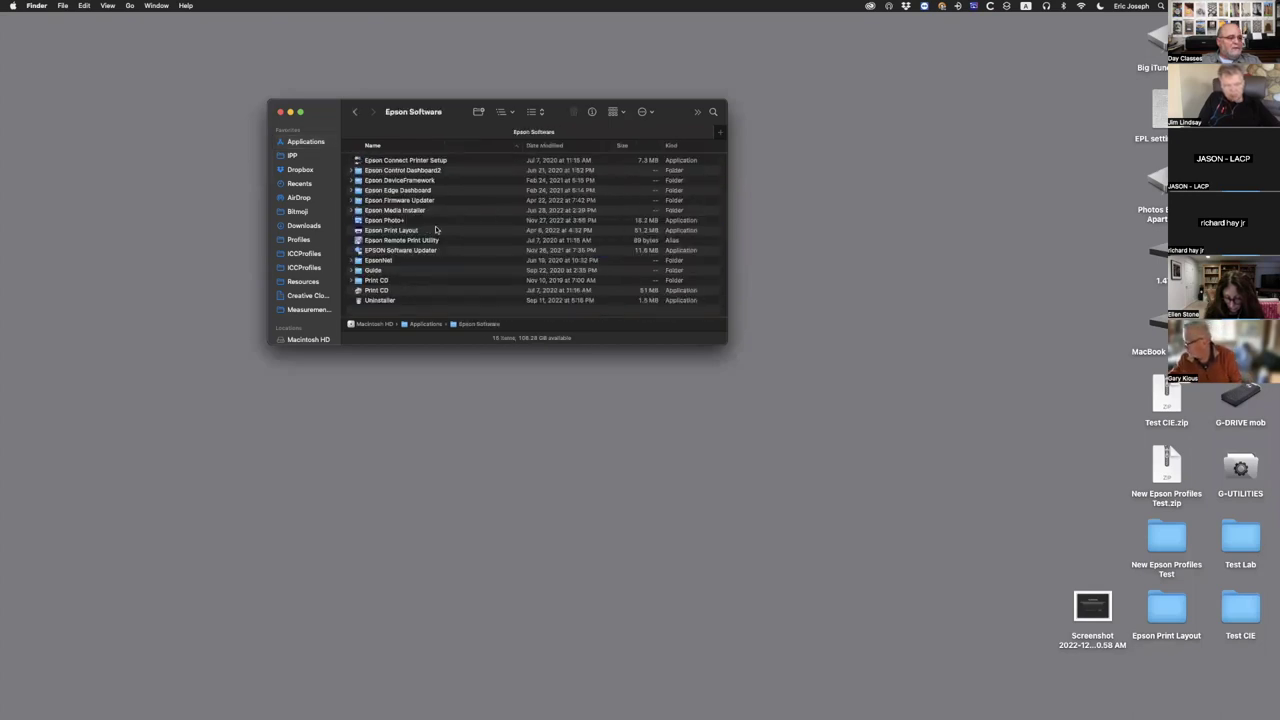
- Launch Epson Print Layout from the Epson Software folder and move its window up and slightly left on the desktop
click(381, 231)
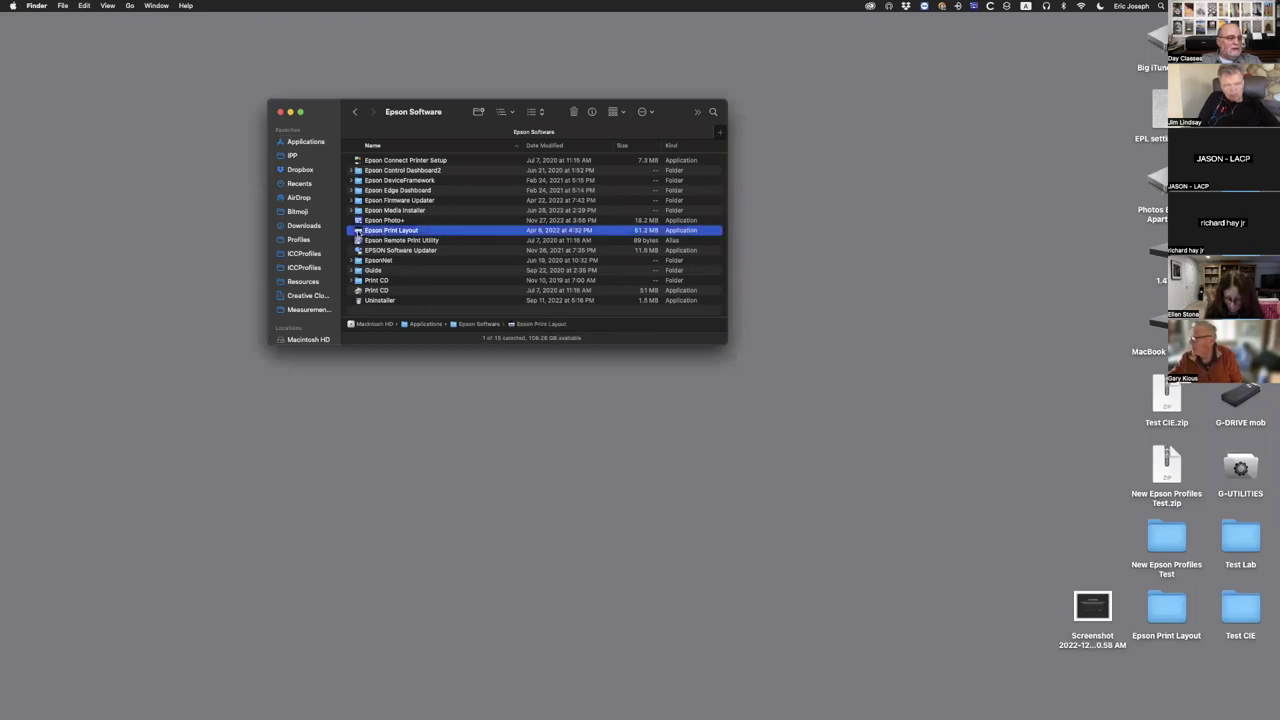
drag(361, 232, 403, 238)
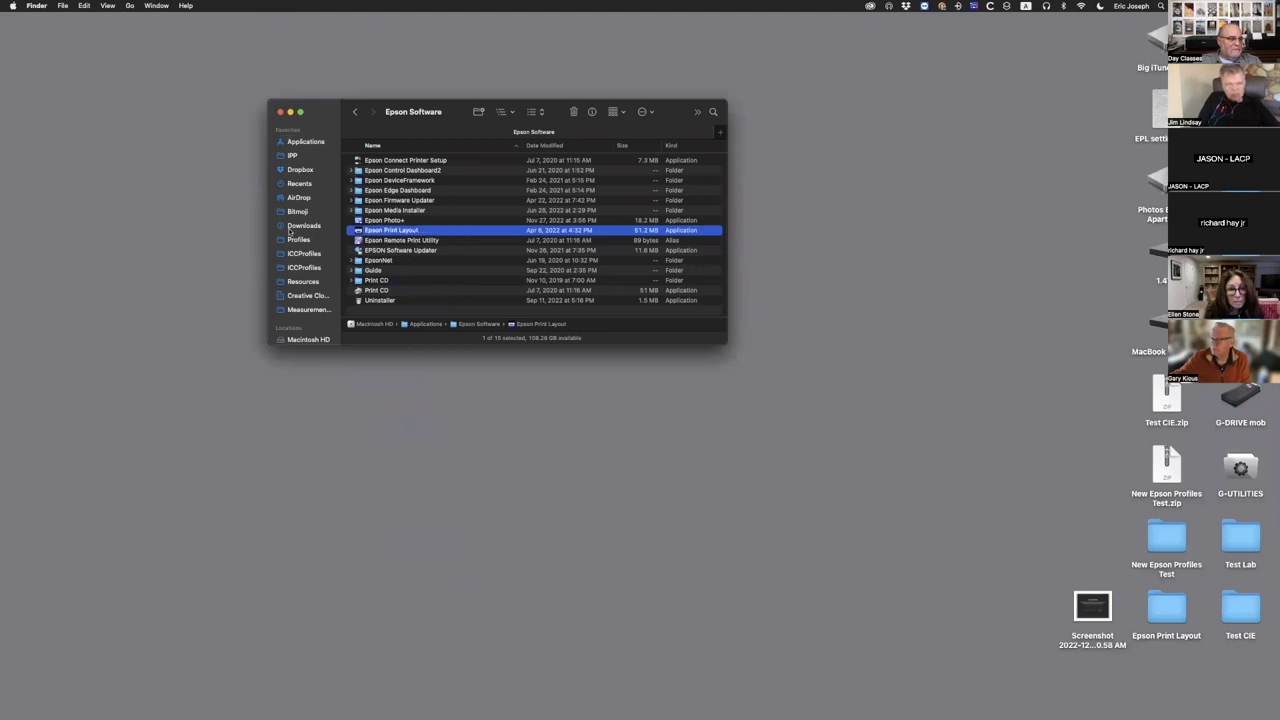
double_click(358, 232)
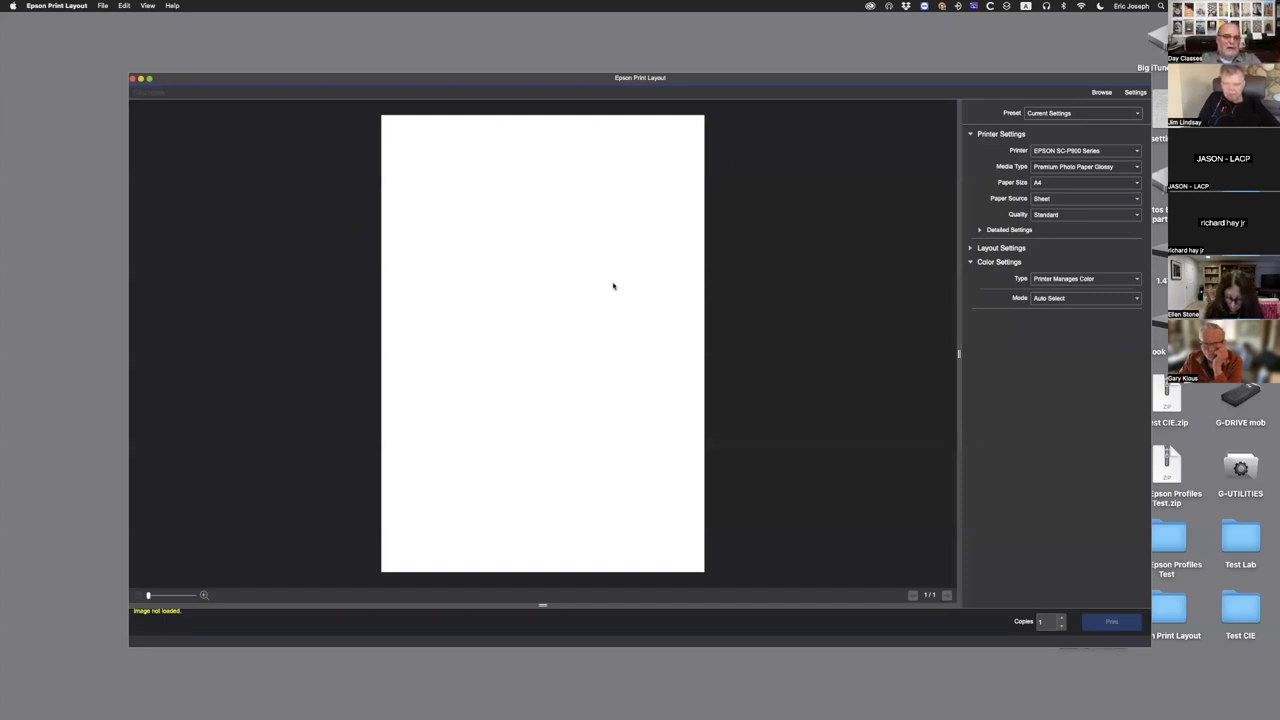
click(616, 296)
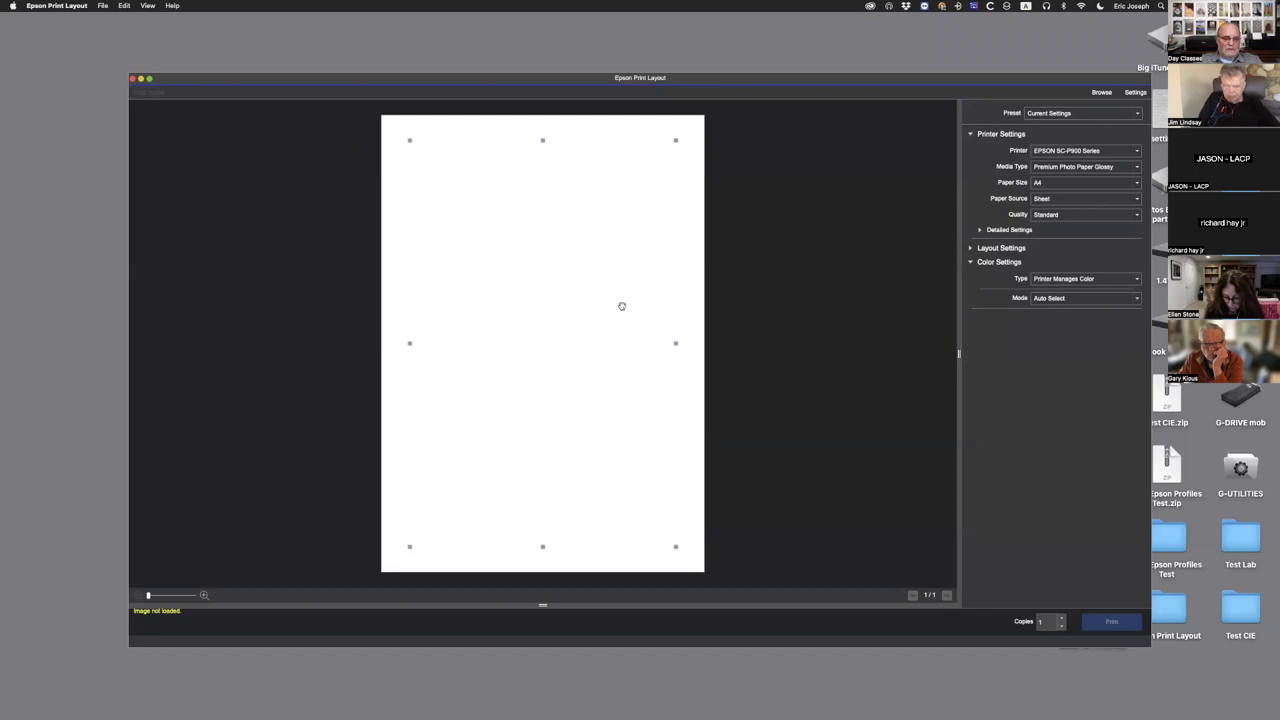
drag(533, 76, 495, 55)
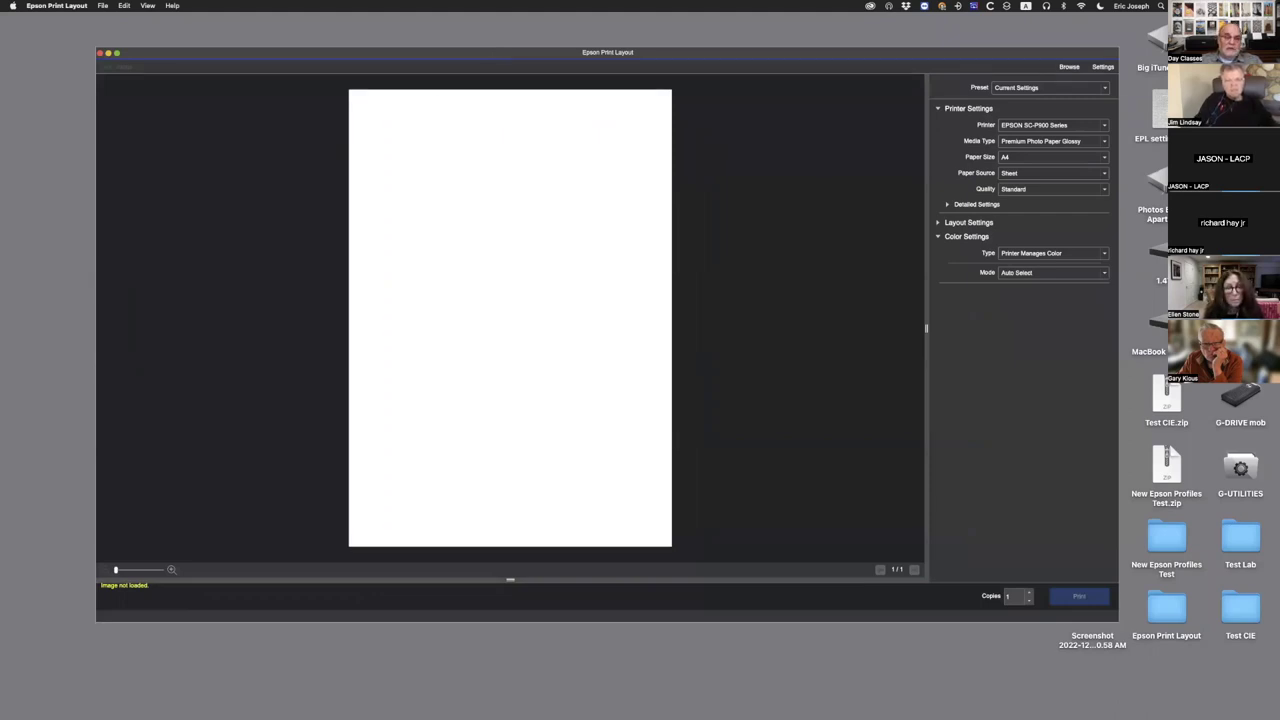
- Load the Golden Pavilion image from Finder into Epson Print Layout and expand the thumbnail strip beneath the preview
key(super+Tab)
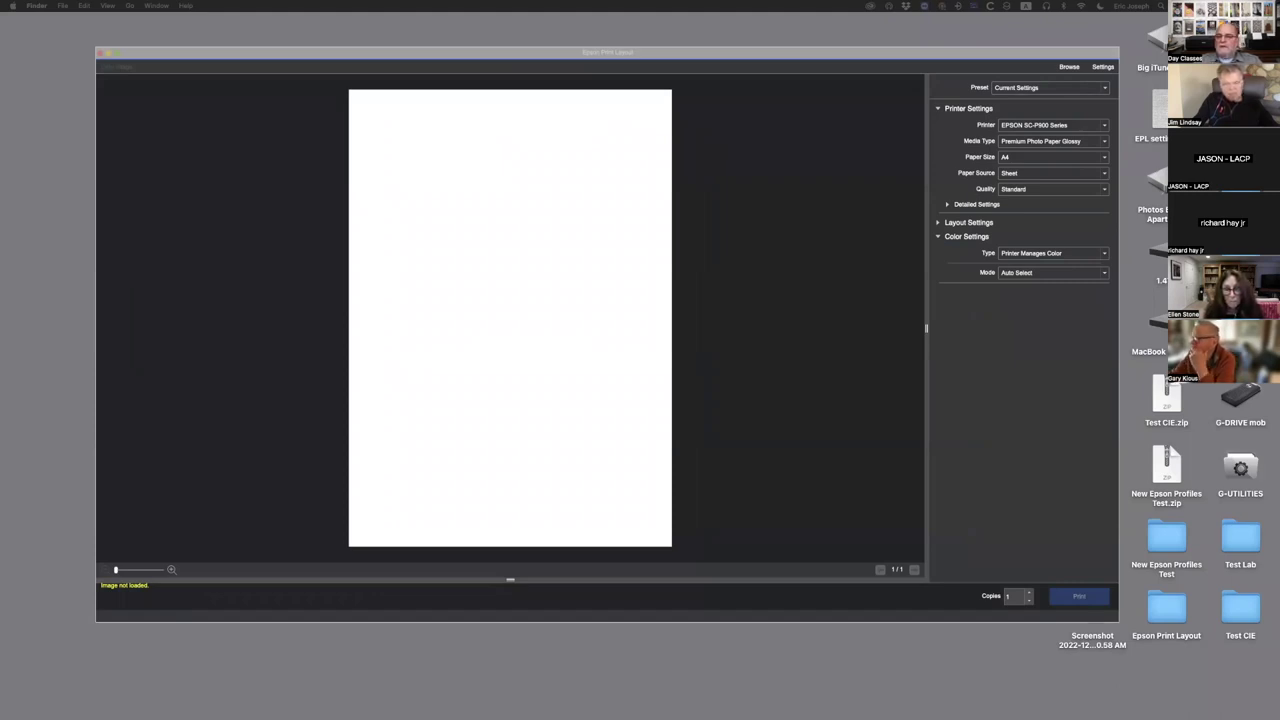
drag(357, 200, 534, 240)
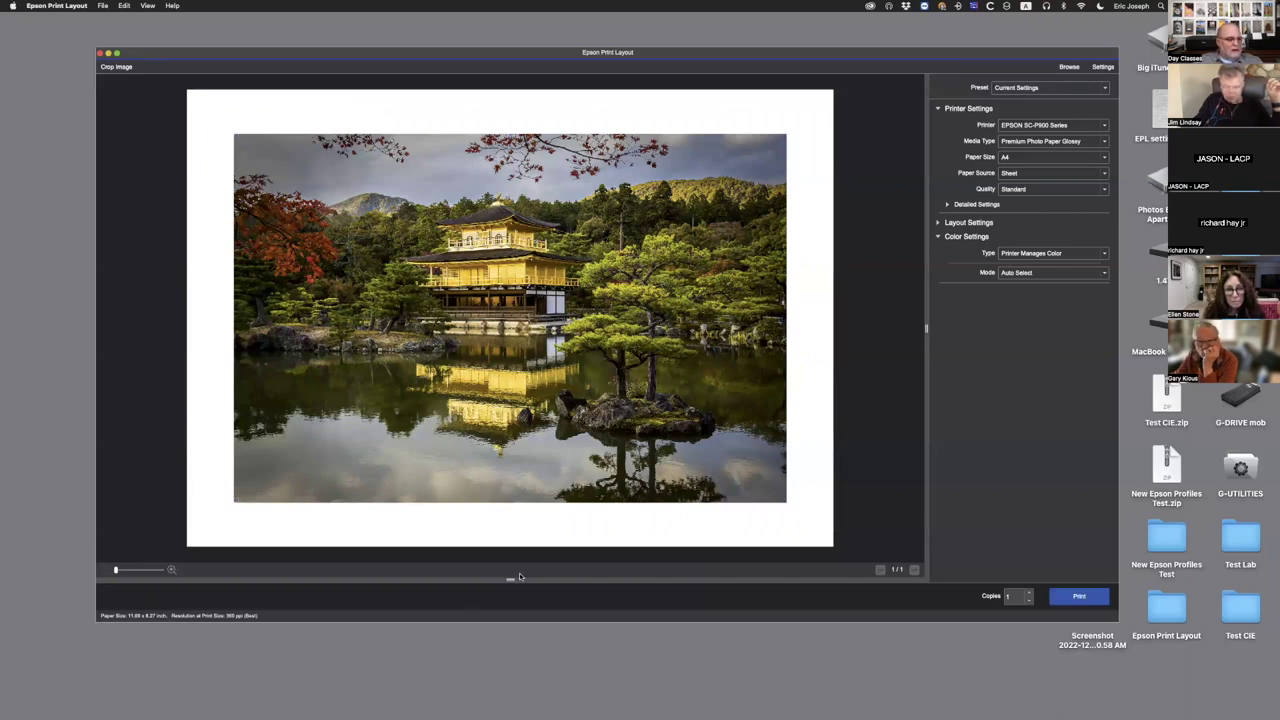
drag(510, 579, 510, 519)
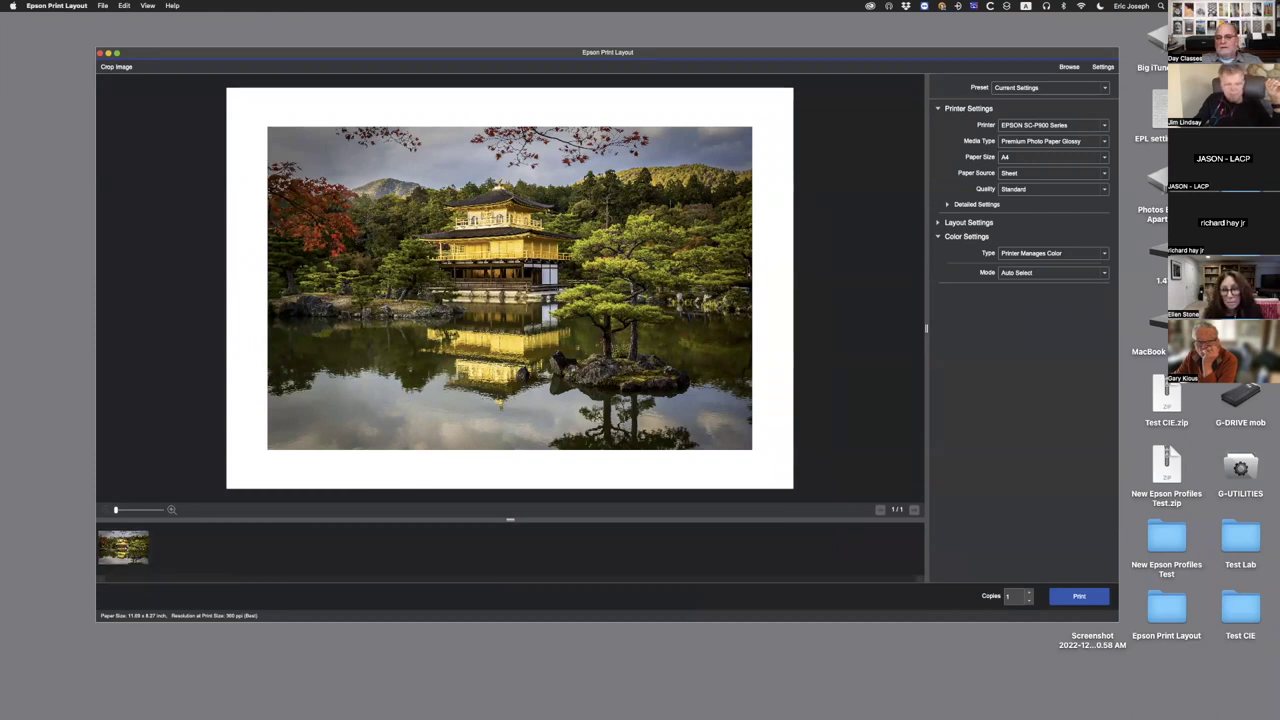
- Add the Courthouse image to the thumbnail strip and switch the preview between it and the Golden Pavilion image
drag(660, 346, 289, 547)
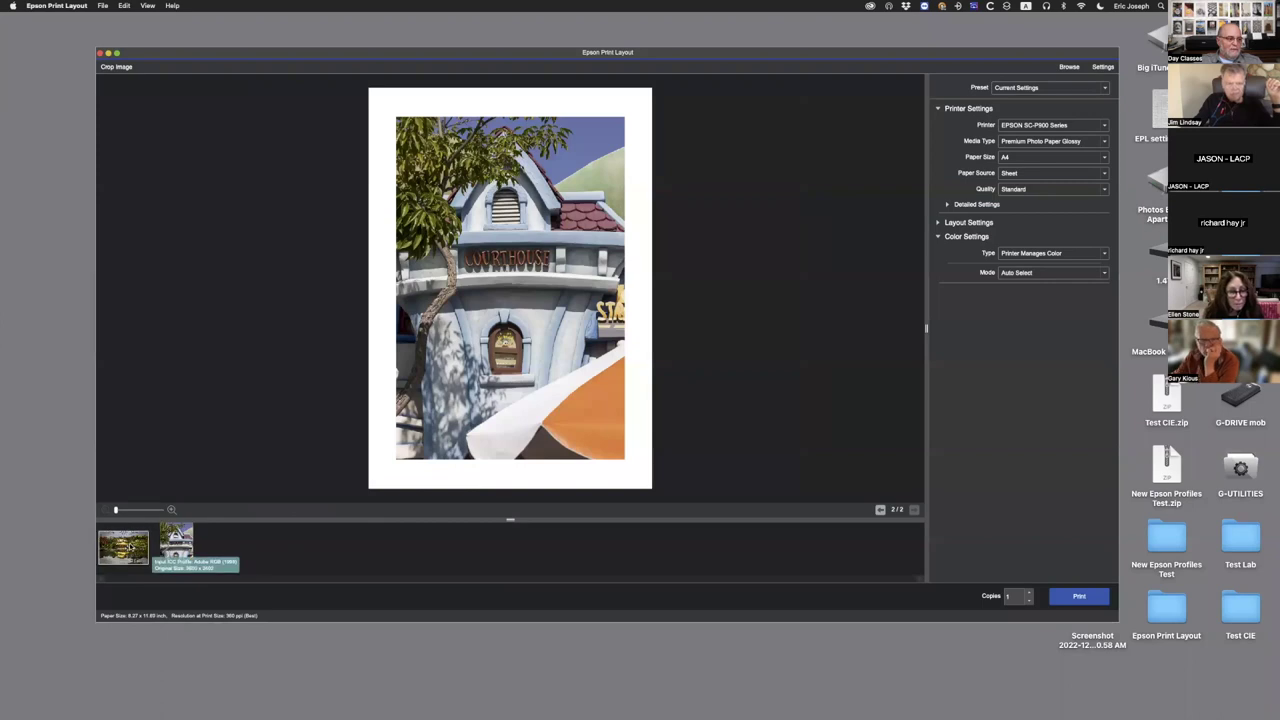
click(880, 509)
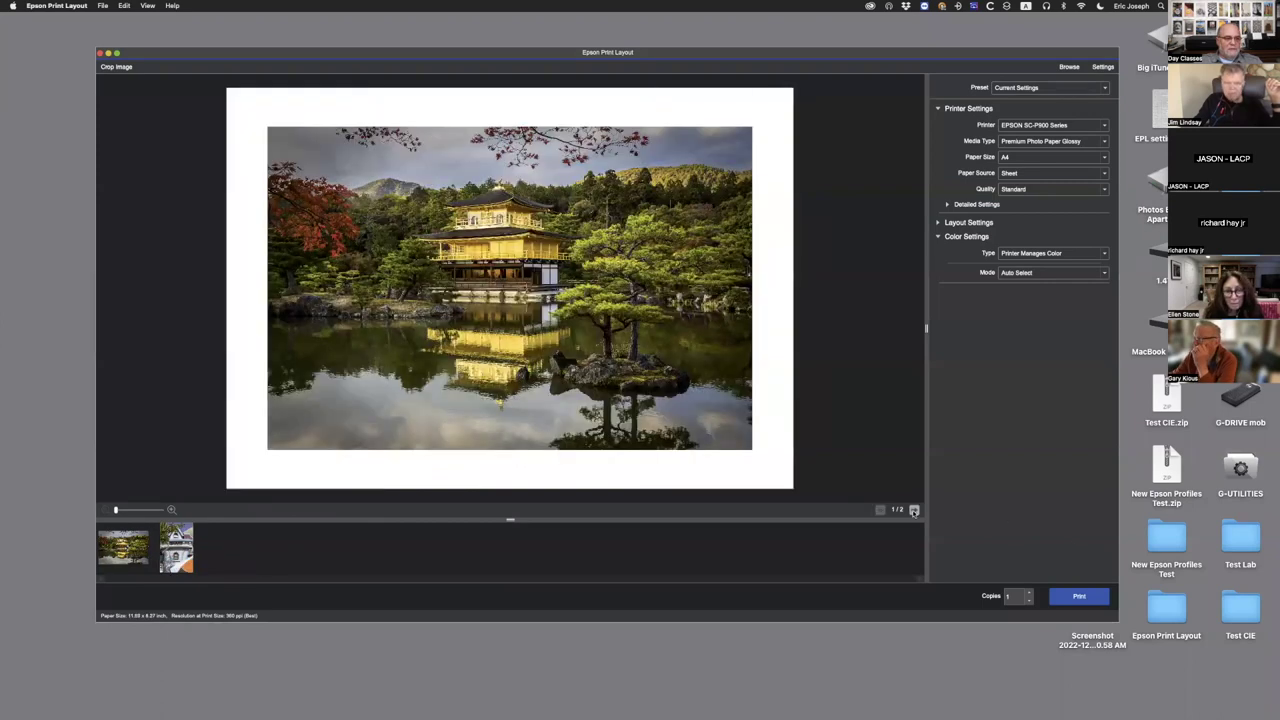
click(913, 509)
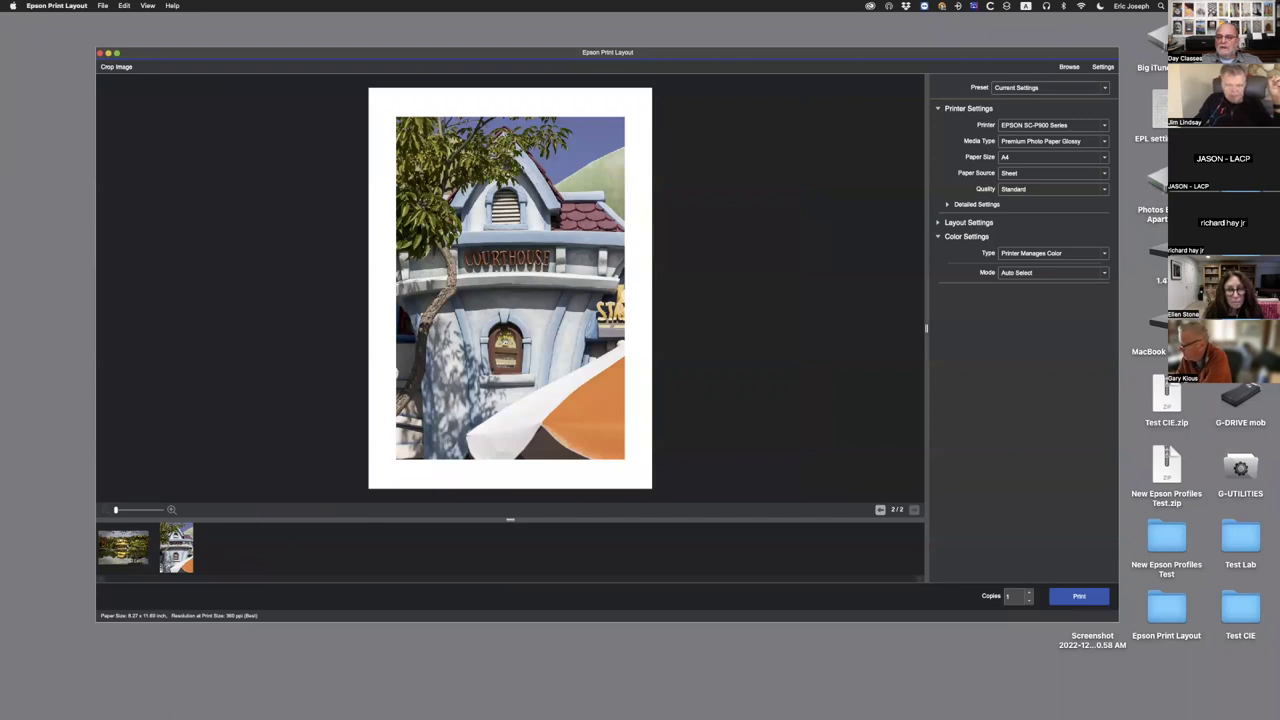
- Add the black-and-white tree image to the strip, and page through the loaded images back to the Golden Pavilion
drag(1092, 636, 293, 558)
click(124, 548)
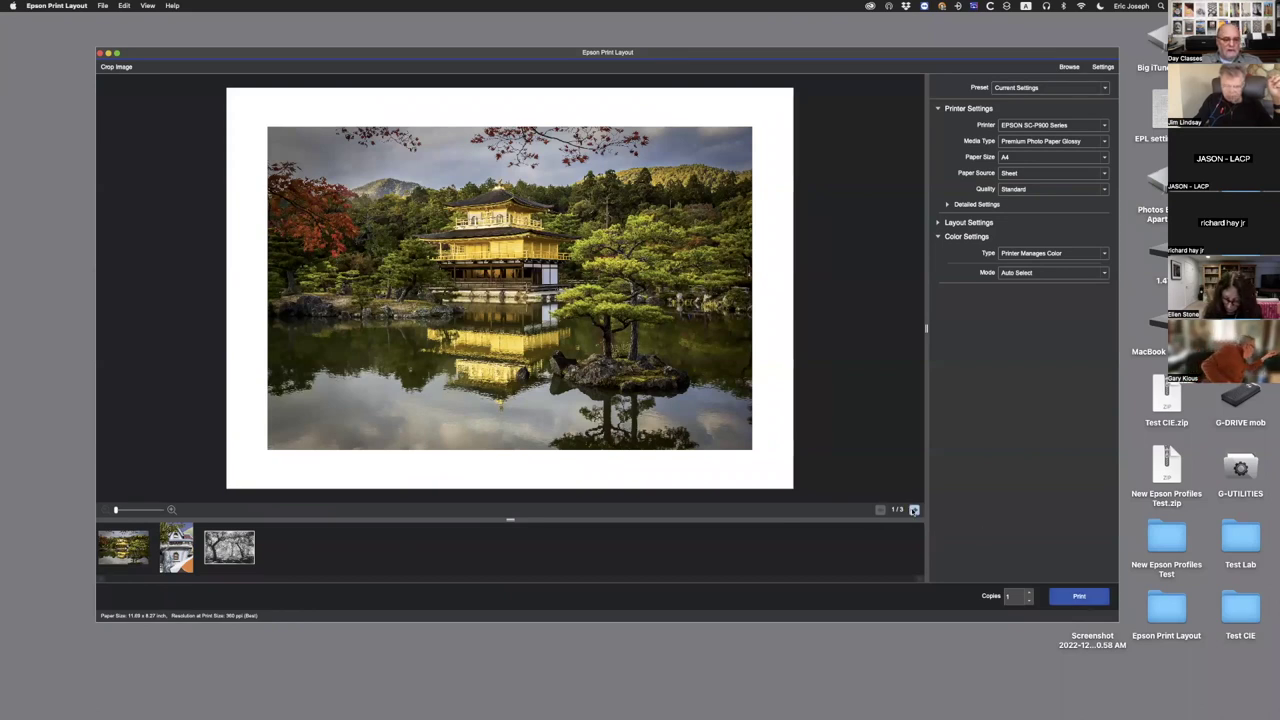
double_click(913, 509)
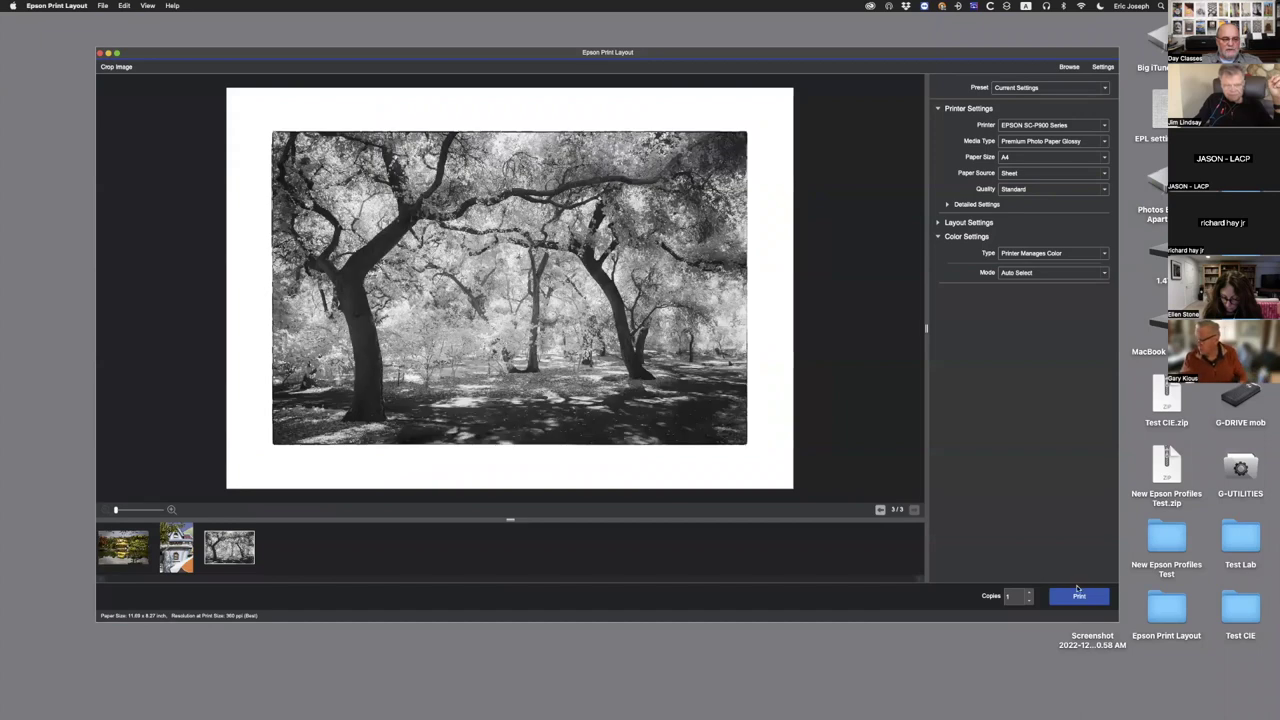
click(880, 509)
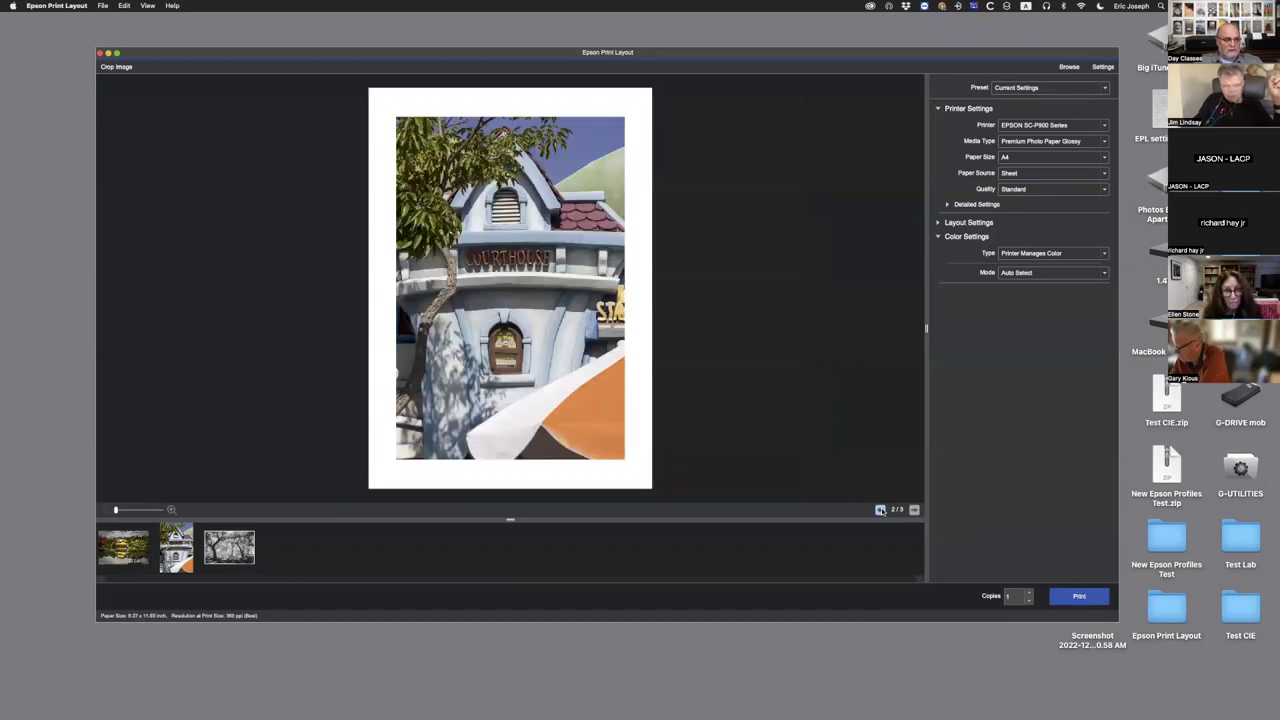
click(880, 509)
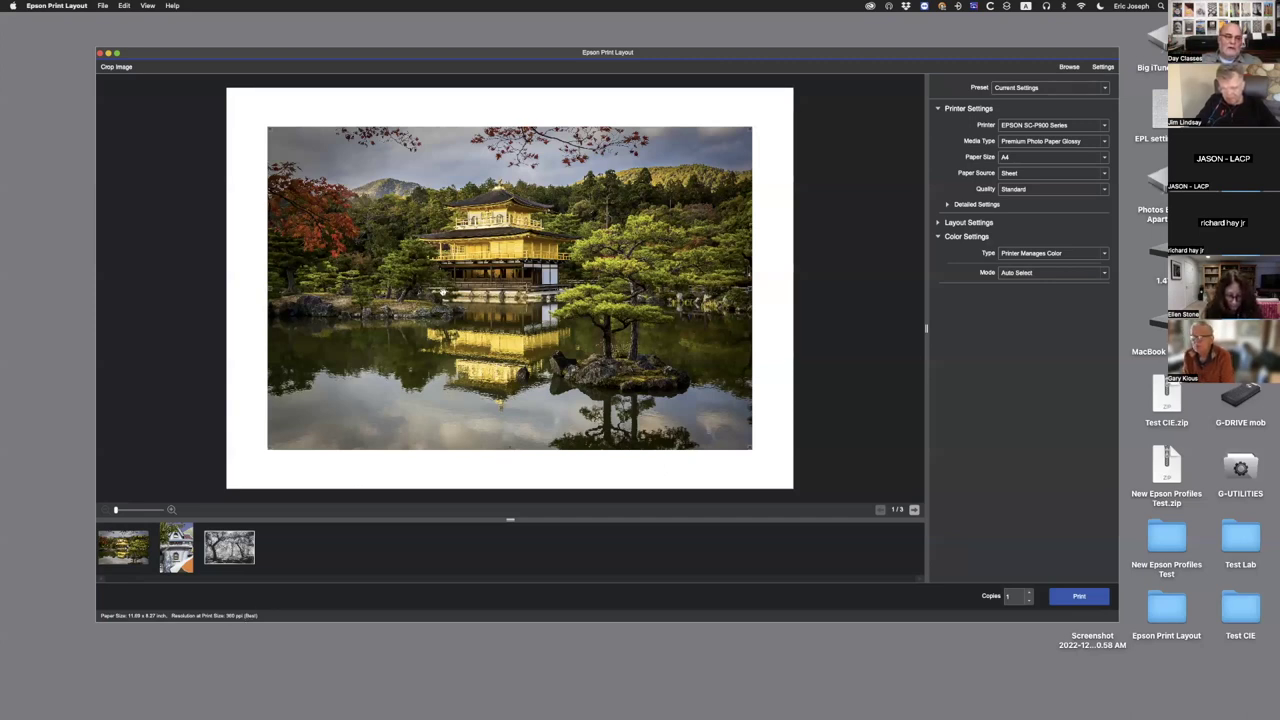
- Select EPSON SC-P900 Series as the printer and set the media type to Ultra Premium Photo Paper Luster
click(1097, 127)
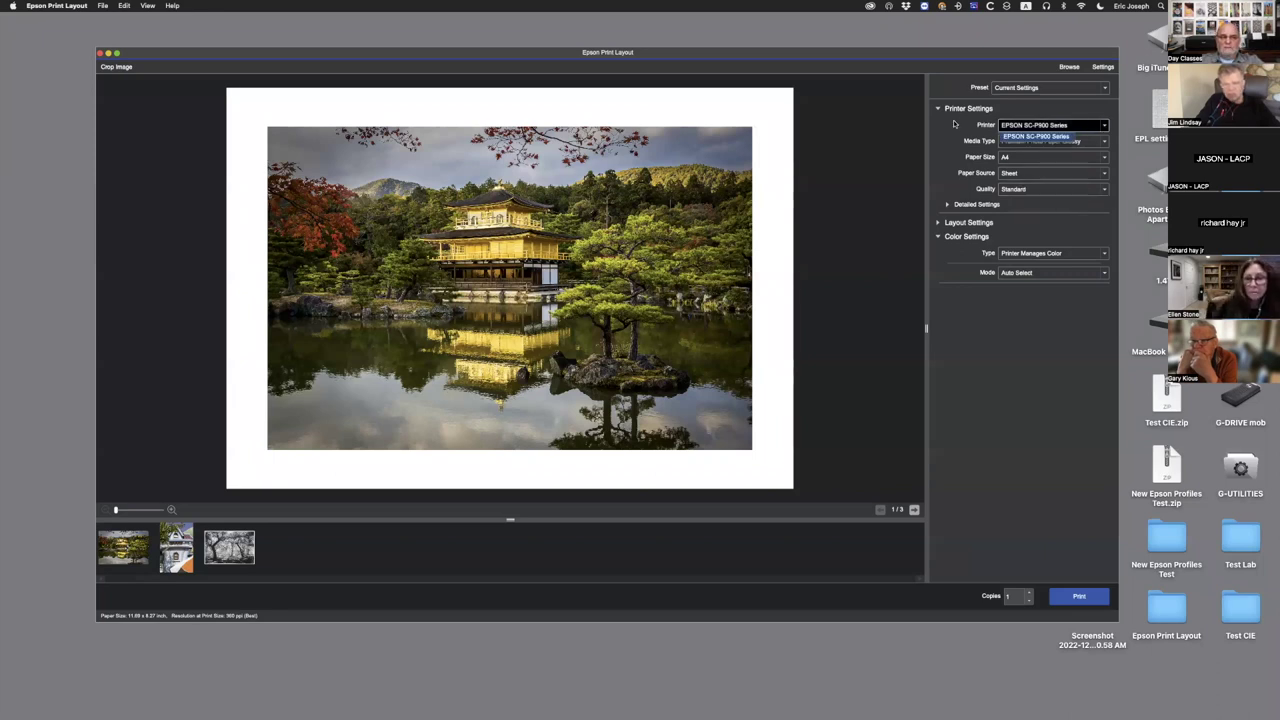
click(1035, 136)
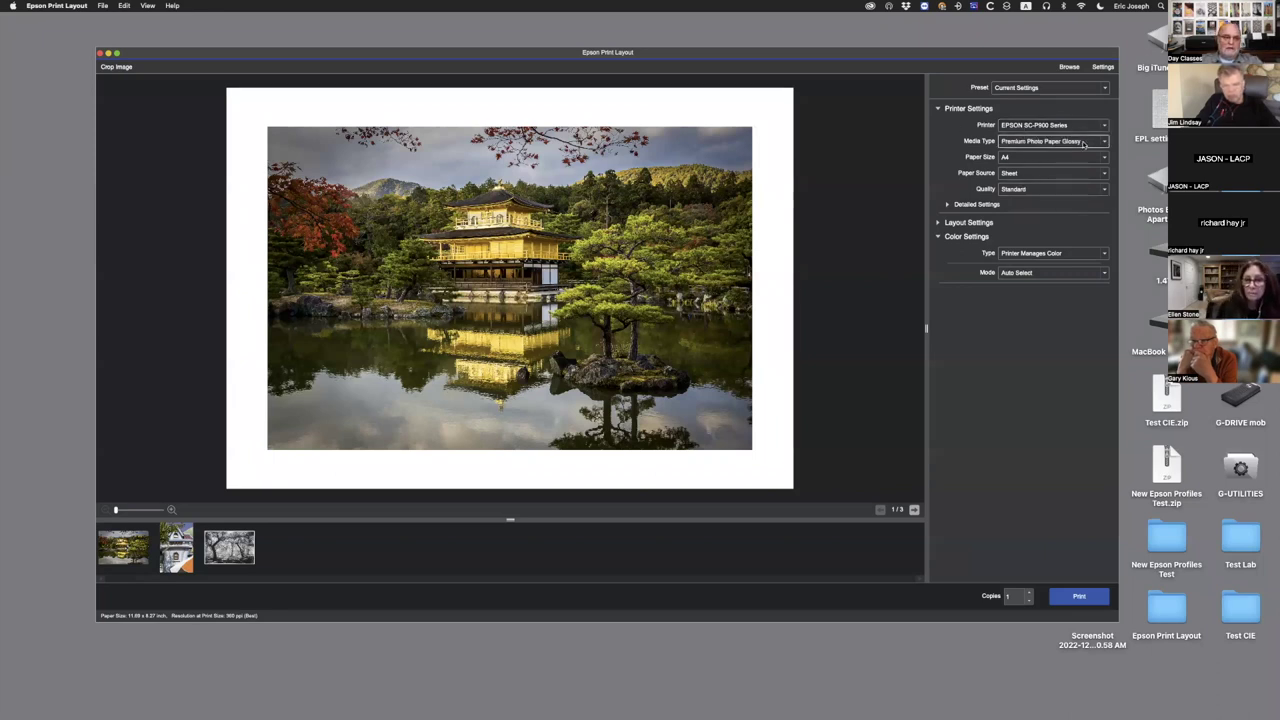
click(1088, 144)
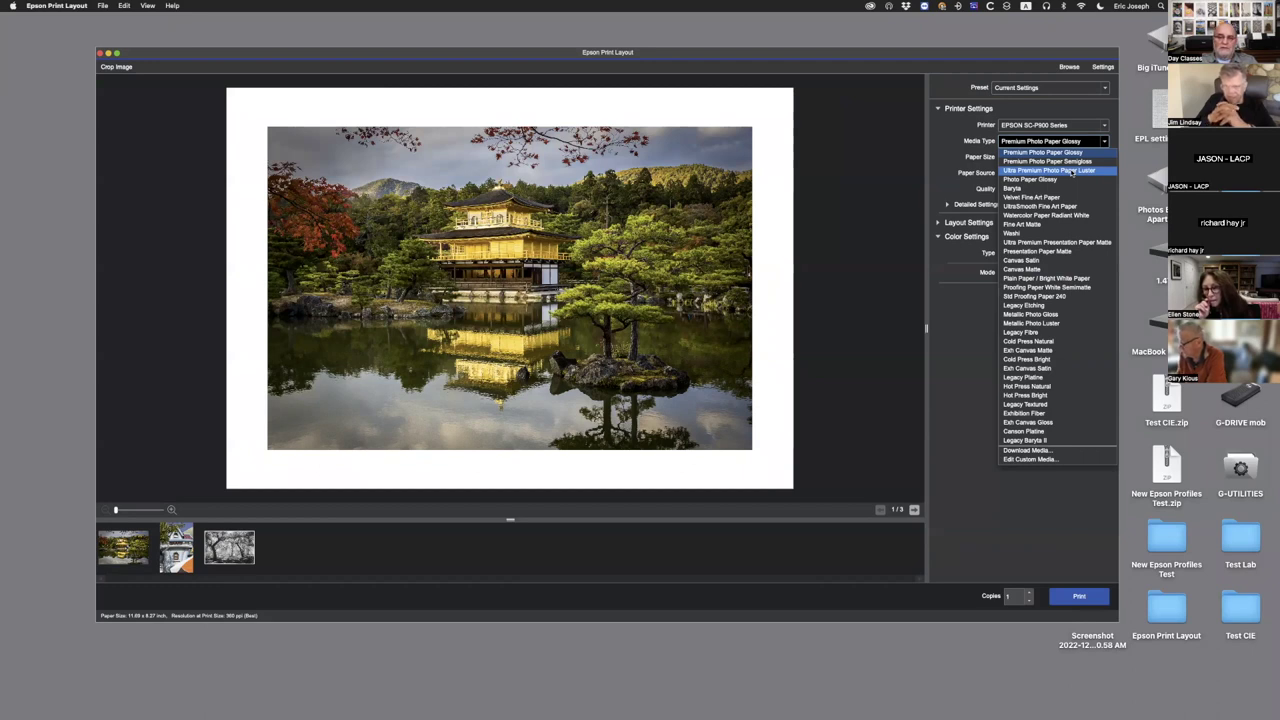
click(1073, 172)
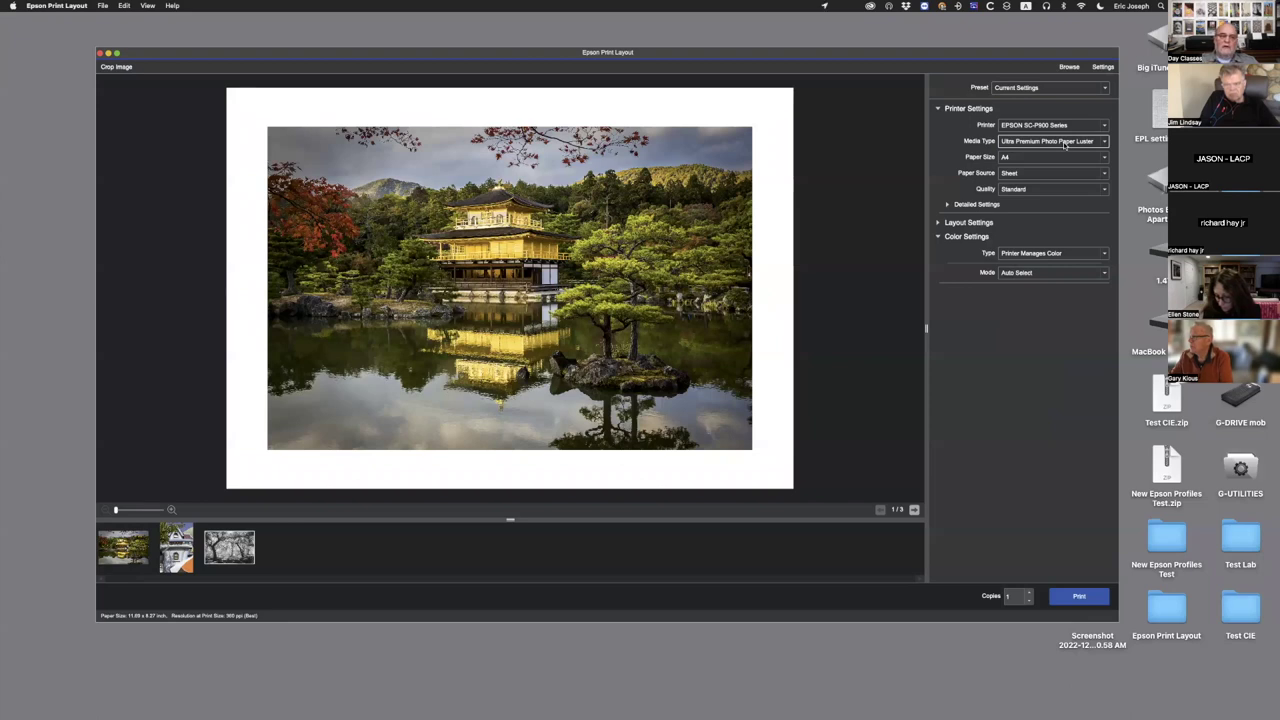
click(1065, 145)
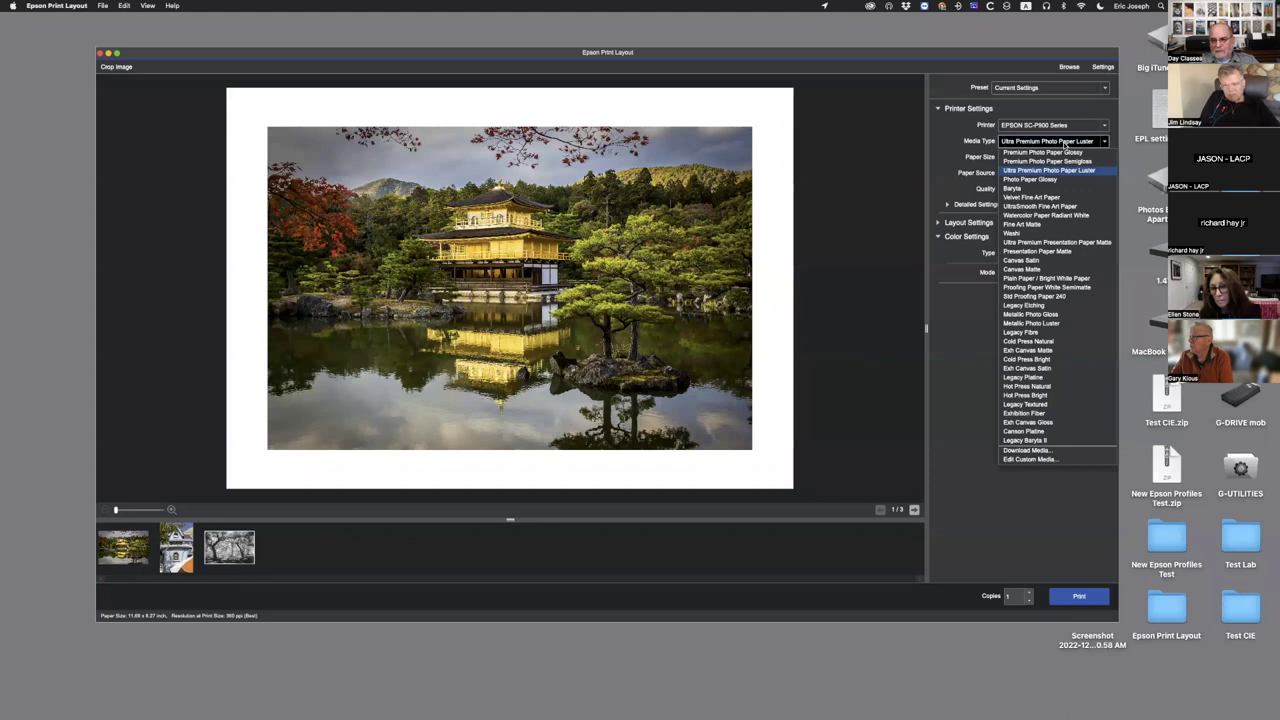
click(1065, 145)
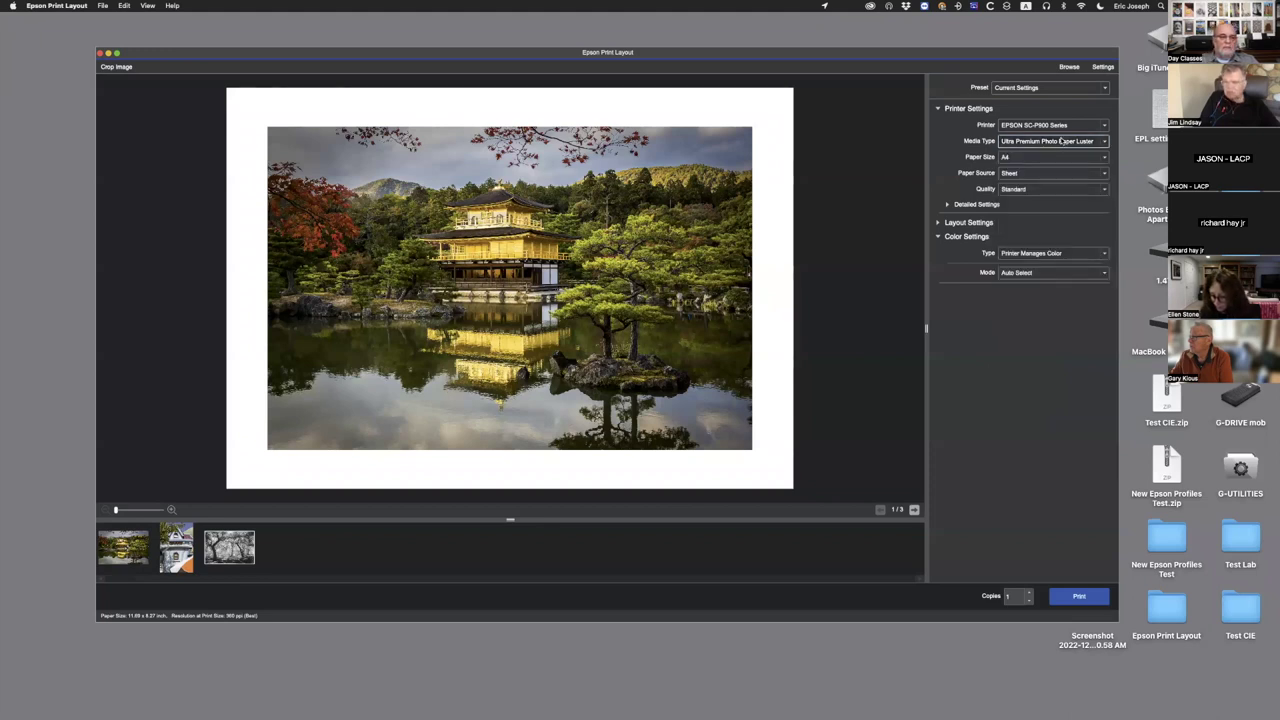
- Try Velvet Fine Art Paper and Ultra Premium Presentation Paper Matte as the media type, and return it to Ultra Premium Photo Paper Luster
click(1065, 143)
click(1030, 197)
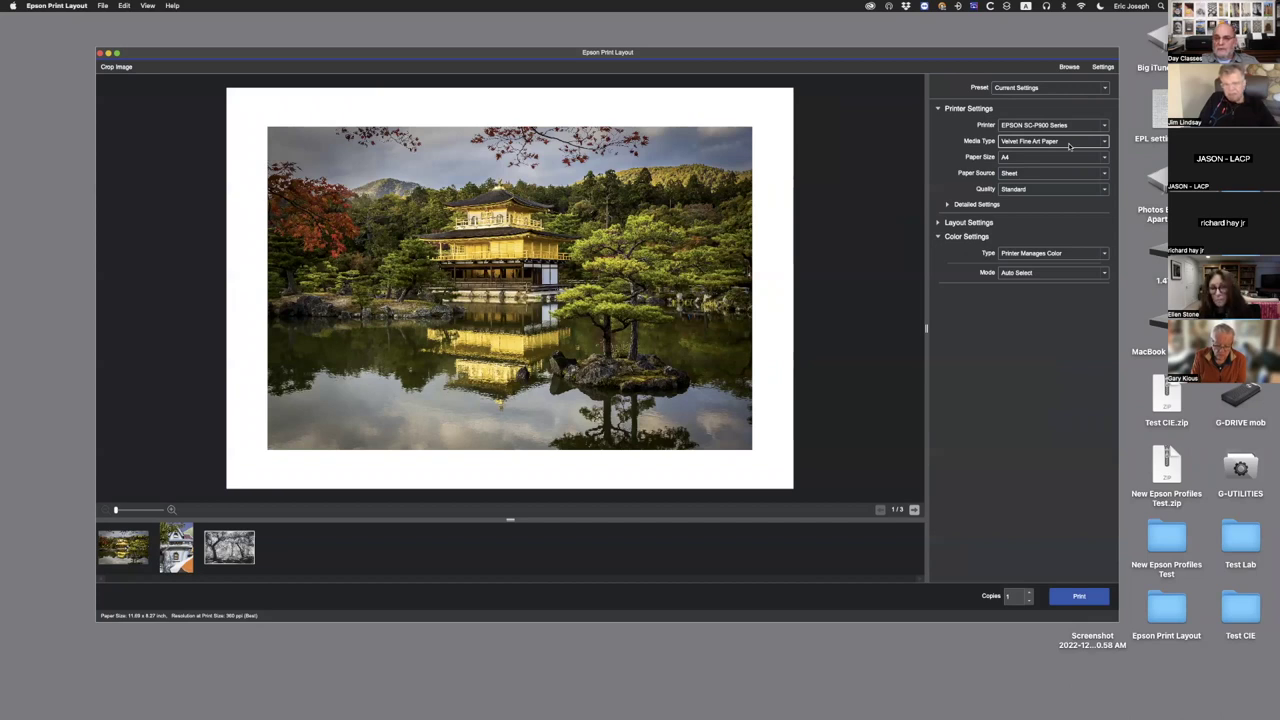
click(1068, 146)
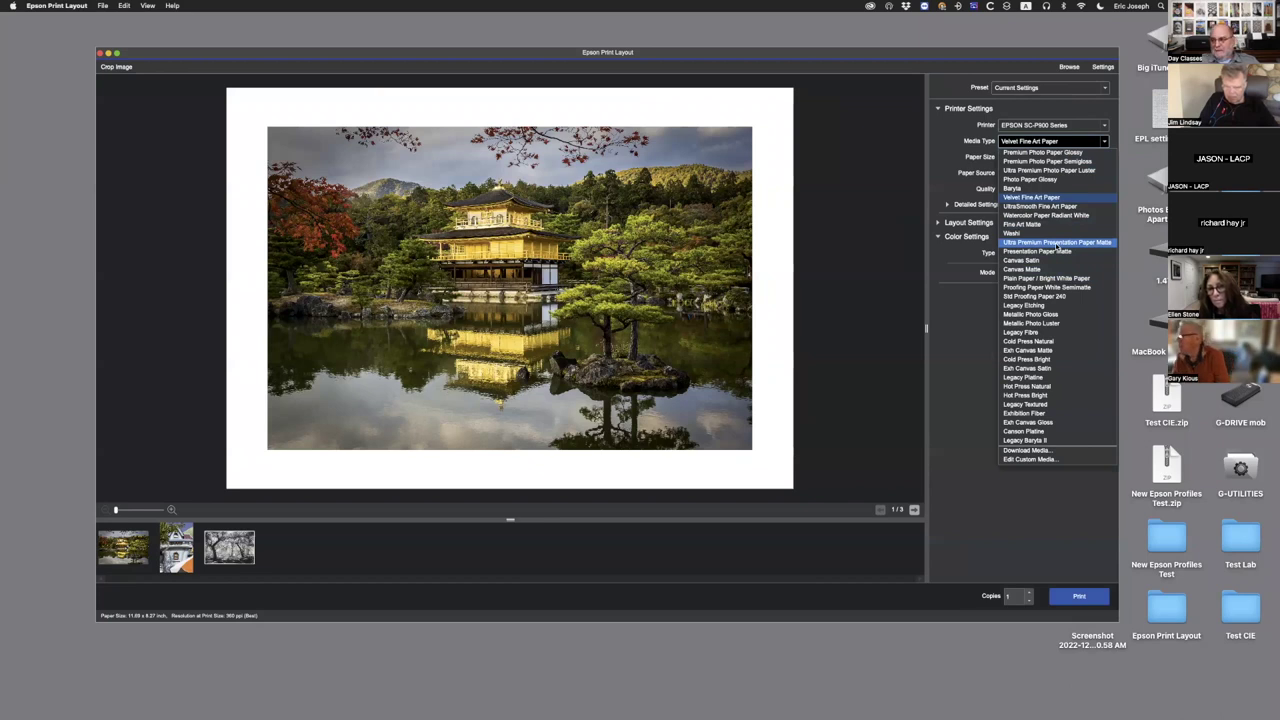
click(1056, 244)
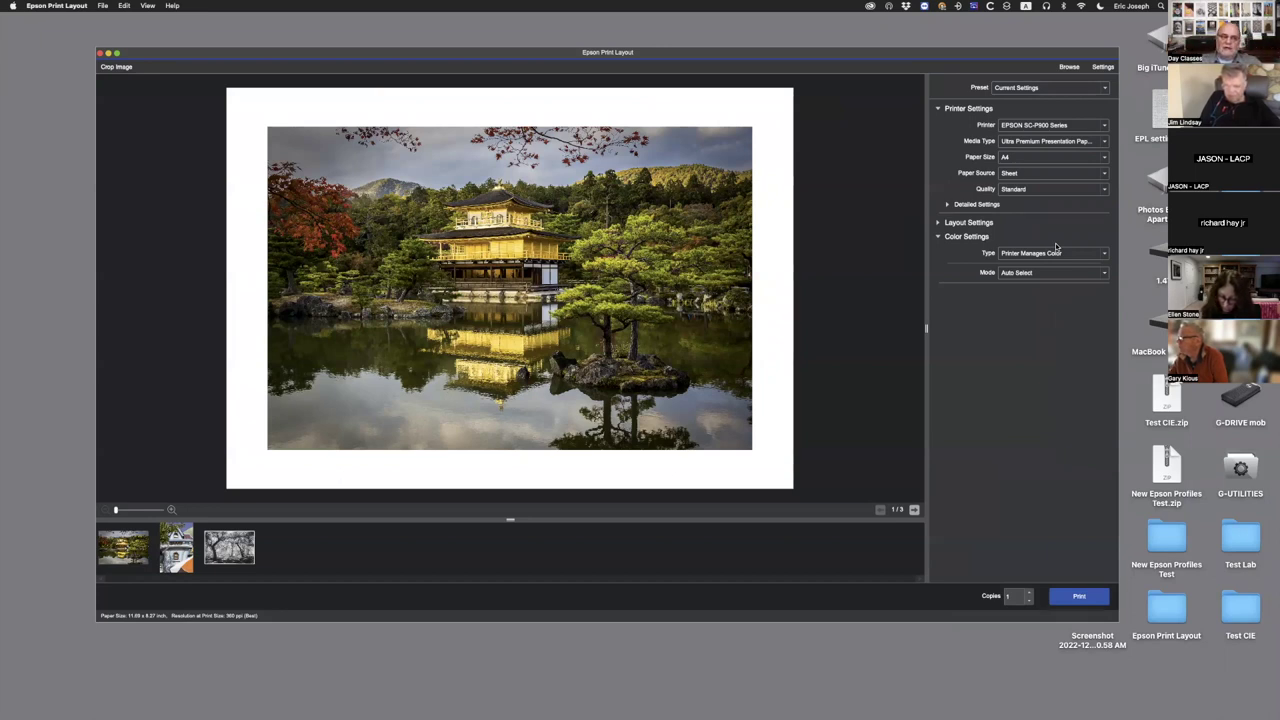
click(1104, 142)
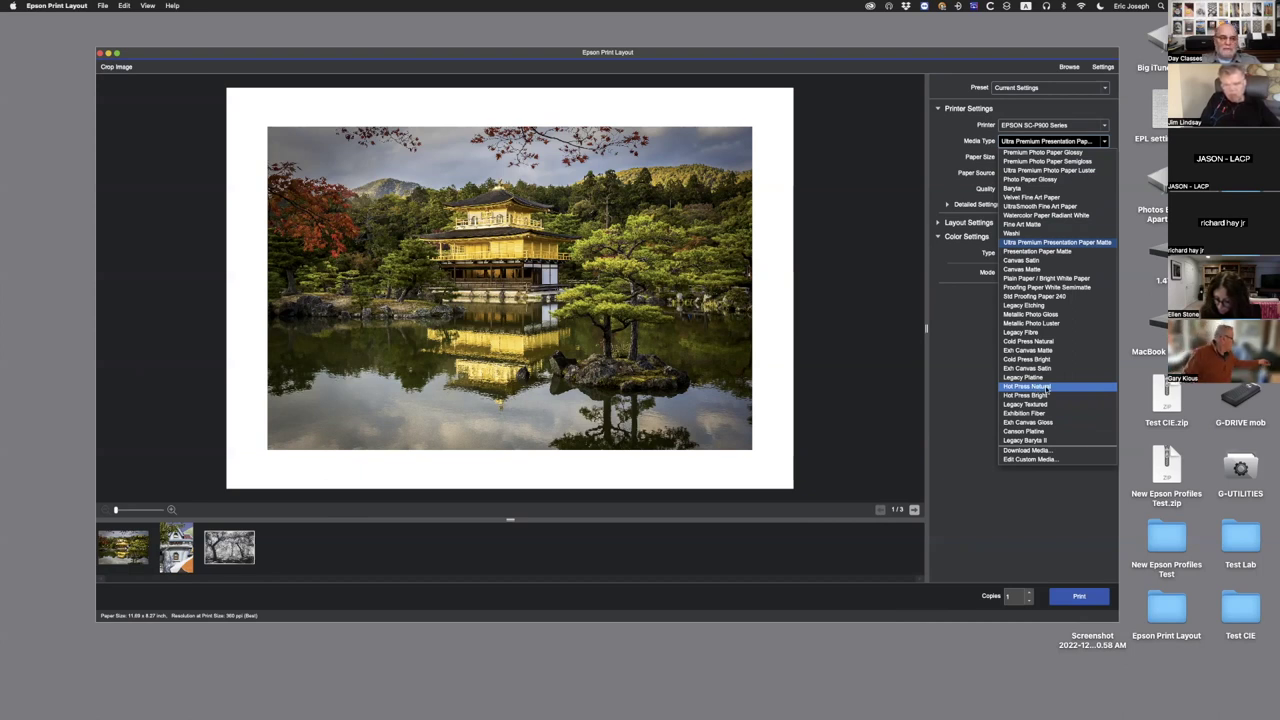
click(1075, 171)
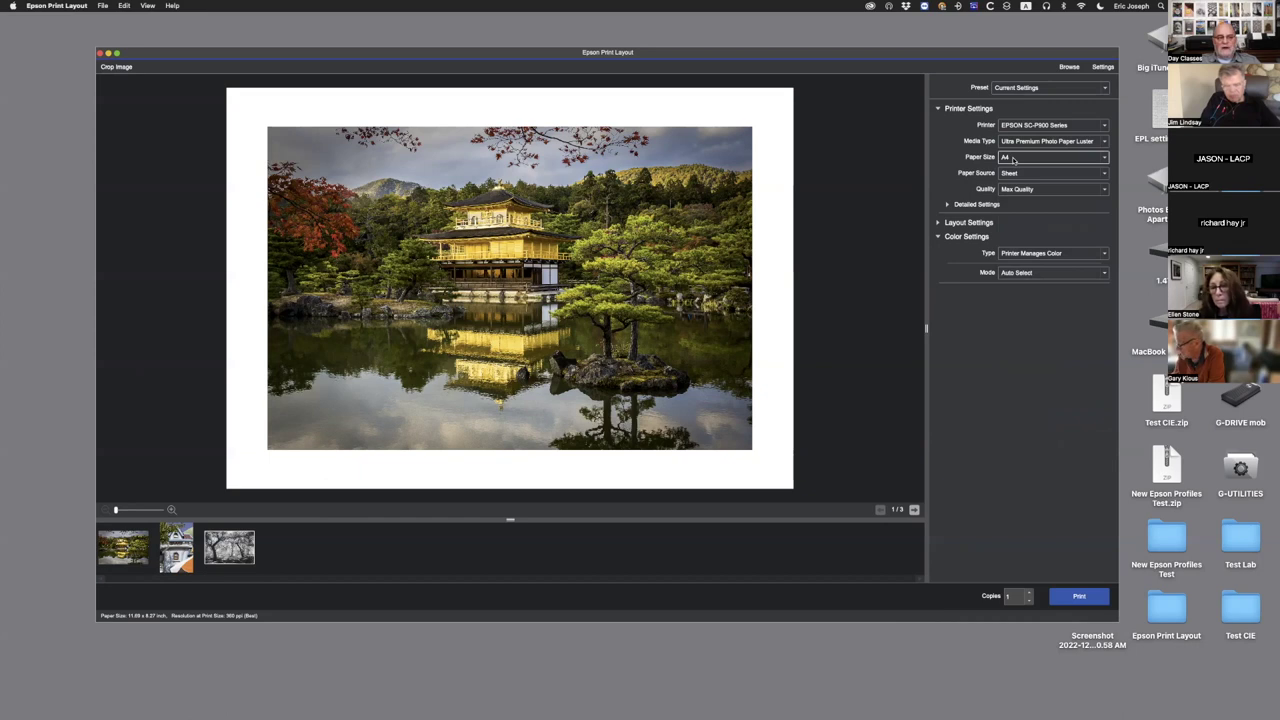
- Try the paper sizes A4, US Letter and 11 x 17 in for the Golden Pavilion image
click(1089, 158)
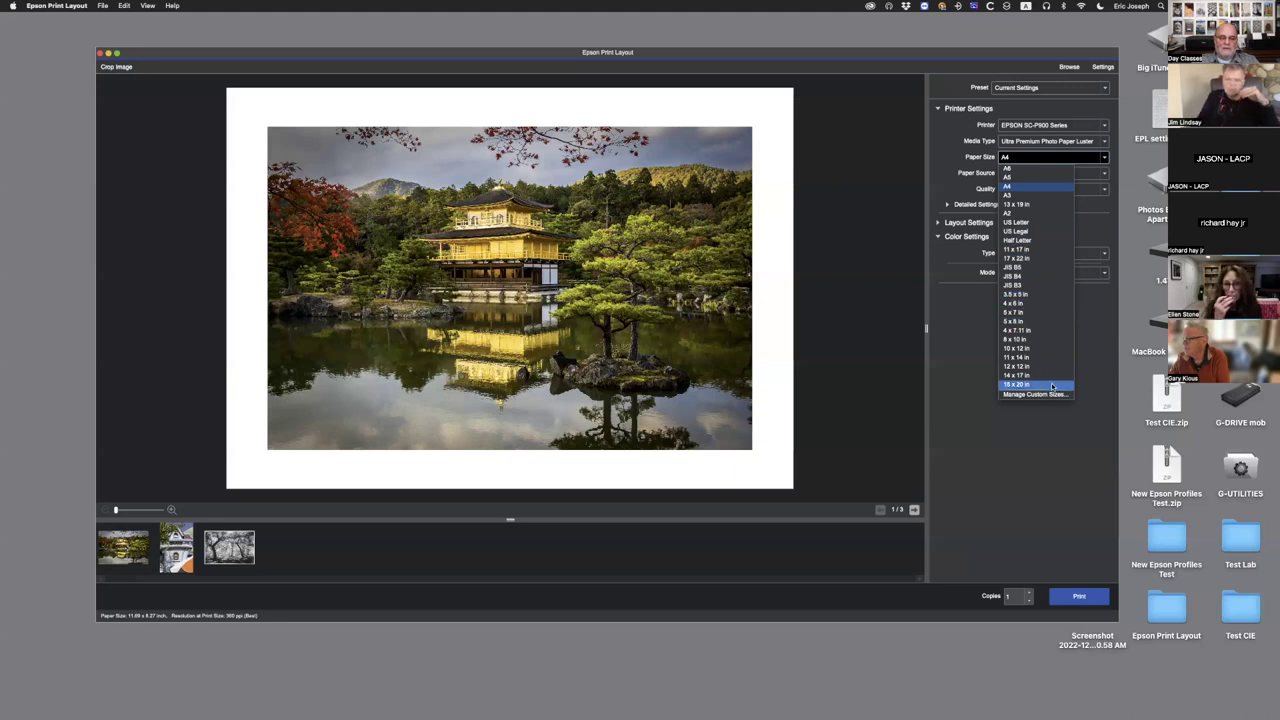
click(1025, 188)
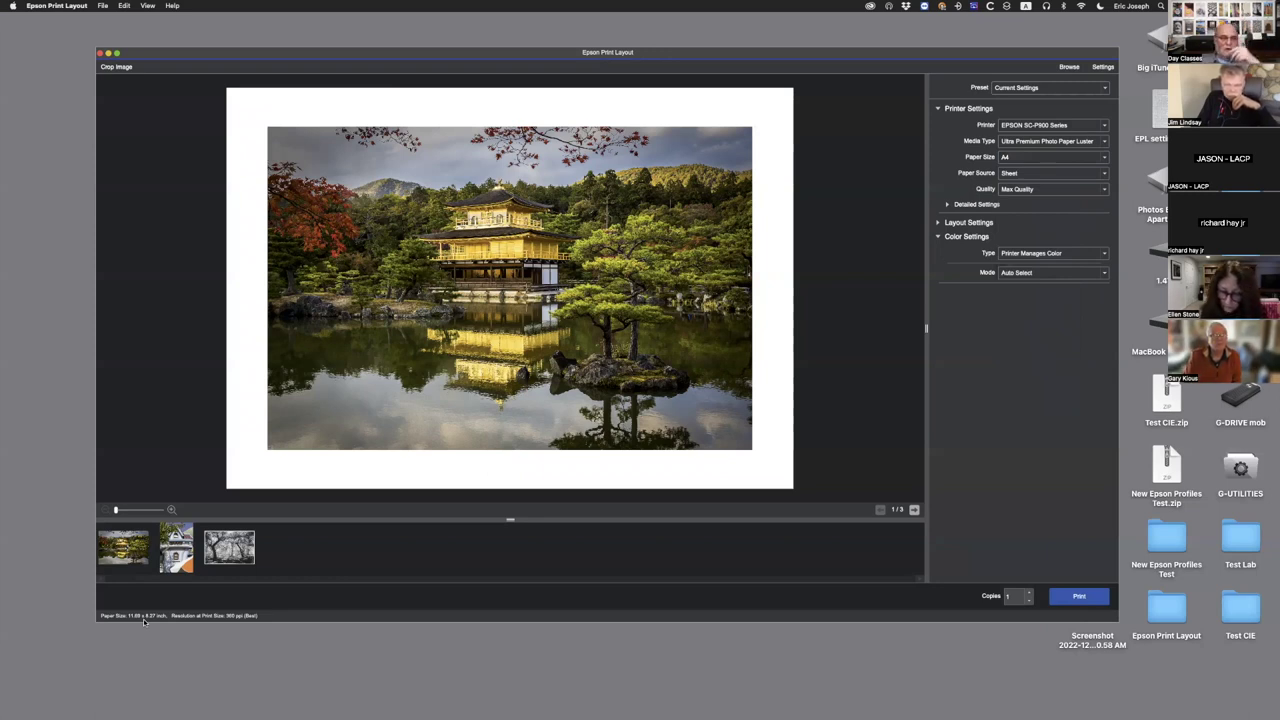
click(1030, 158)
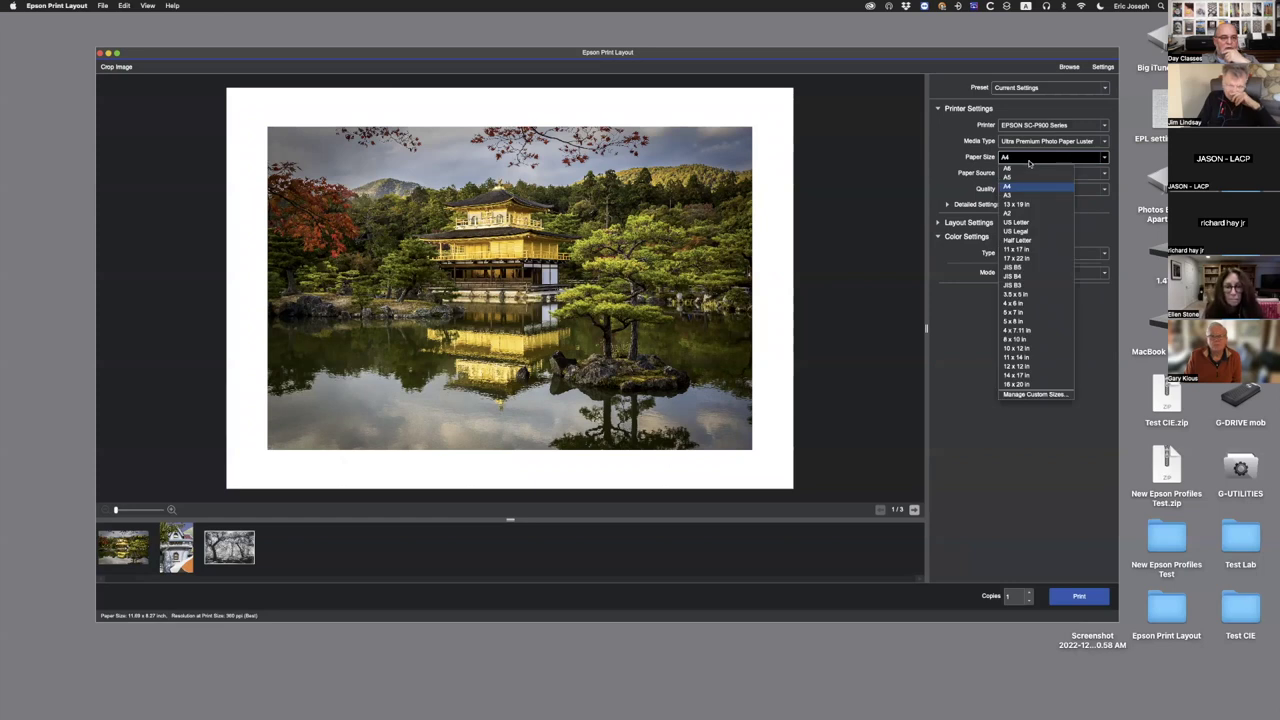
click(1017, 222)
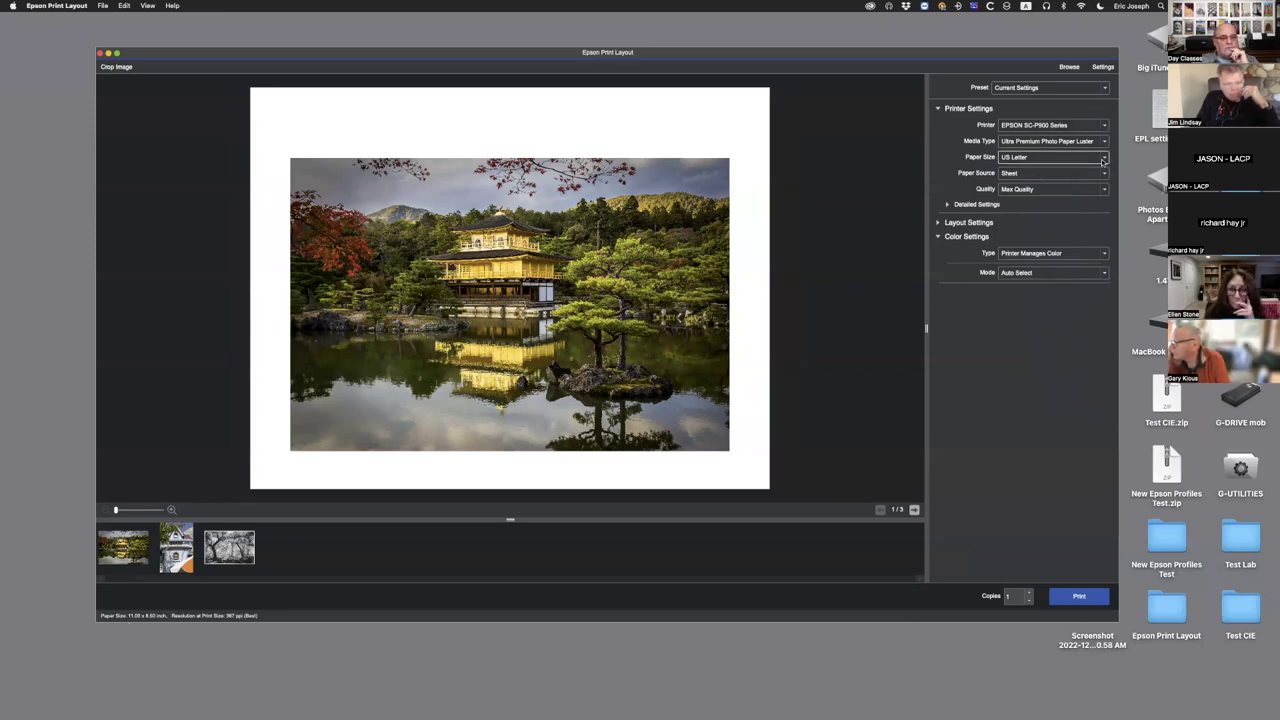
click(1104, 157)
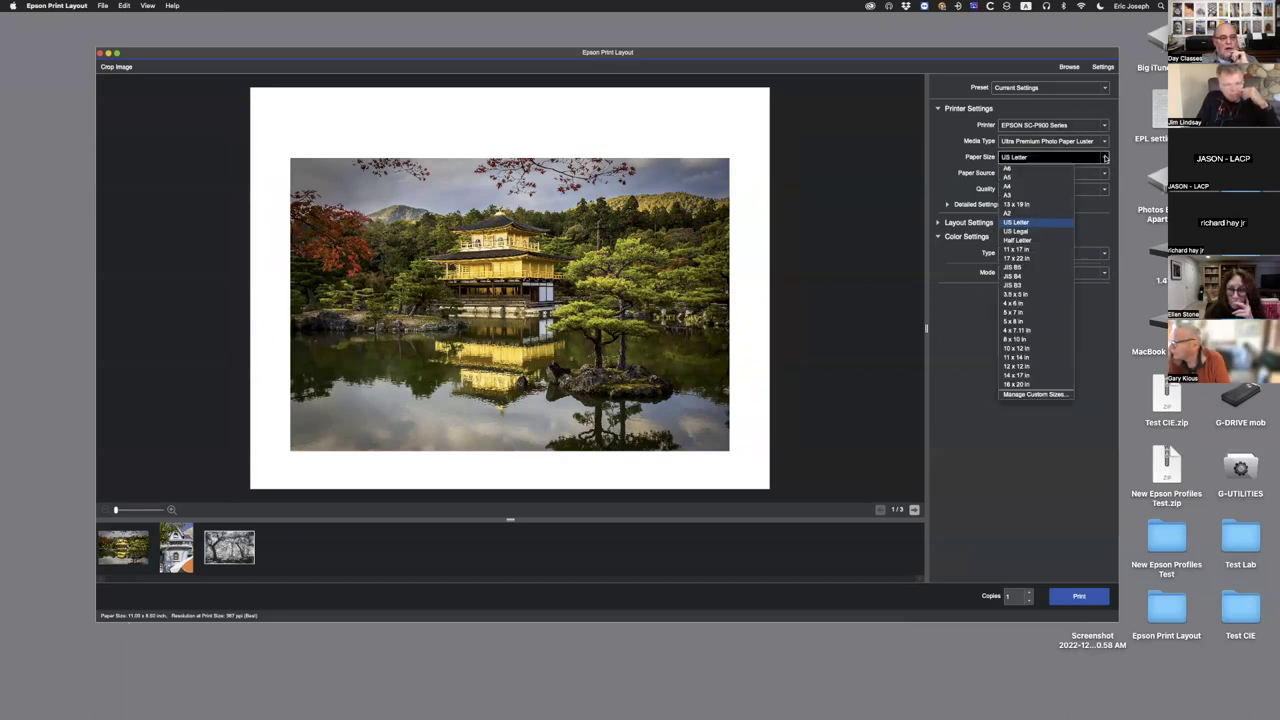
click(1034, 248)
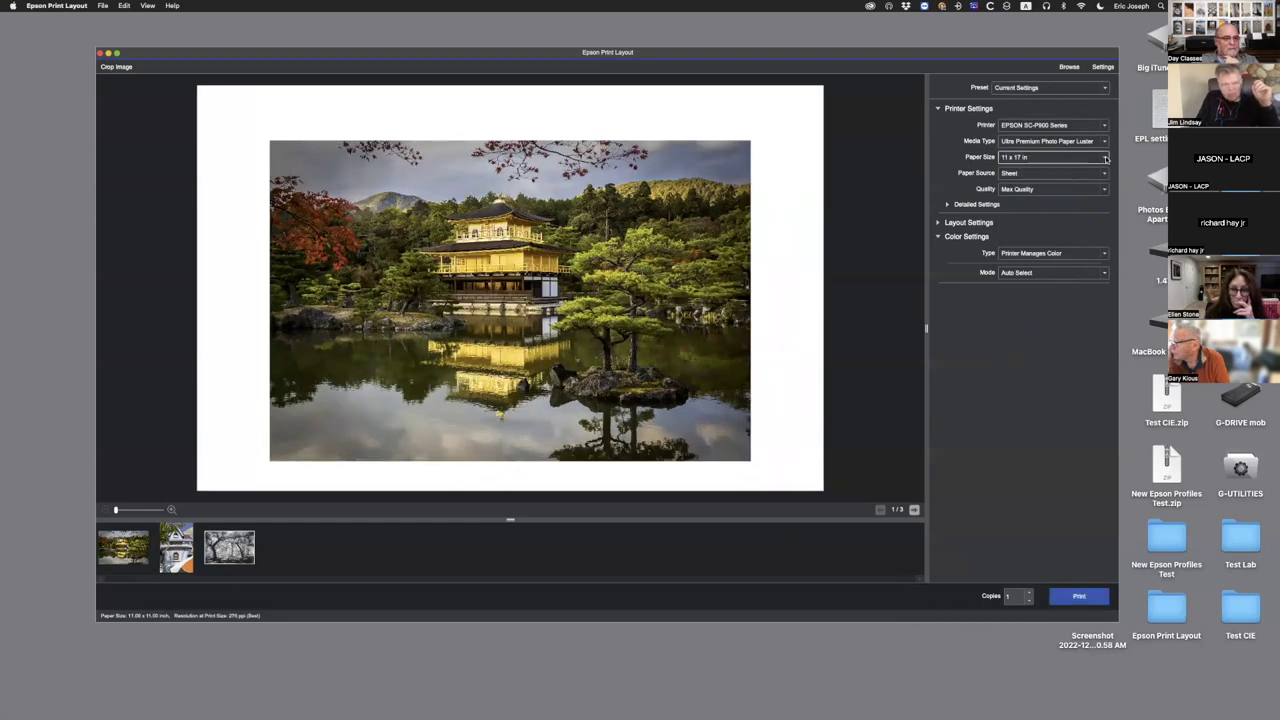
- Set the paper size to US Letter and move the image up toward the middle of the page
click(1105, 158)
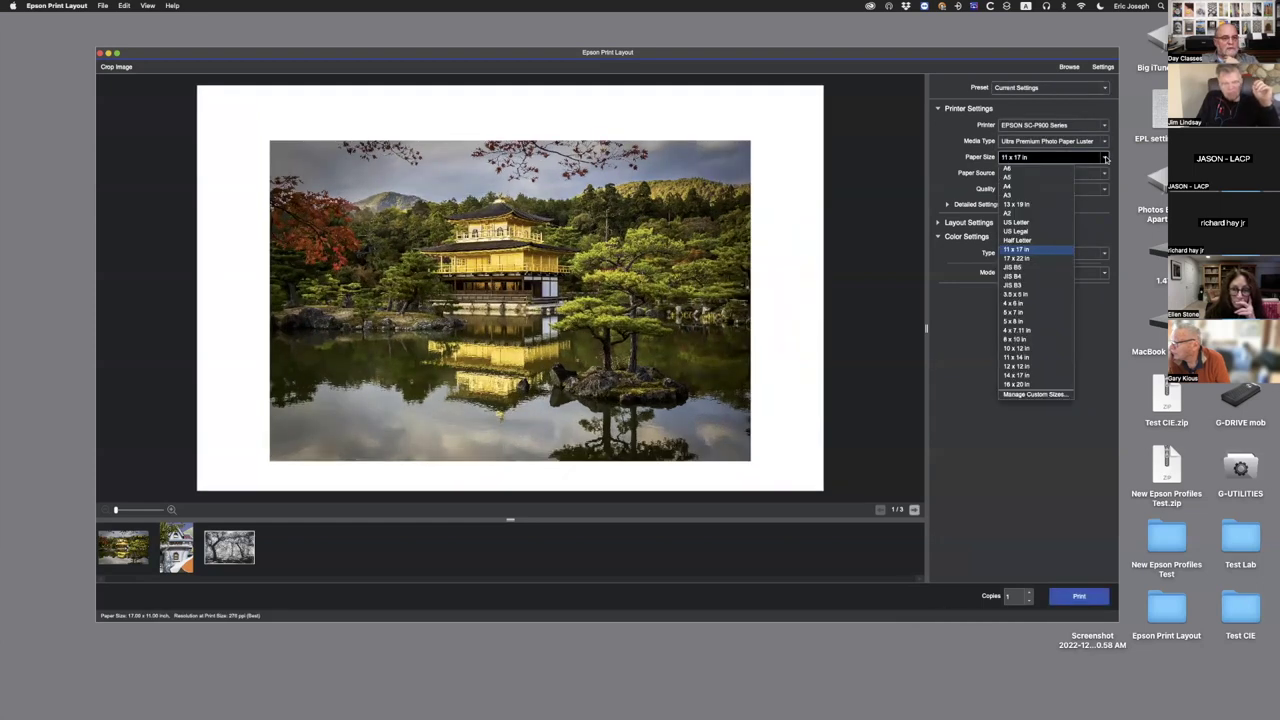
click(1030, 222)
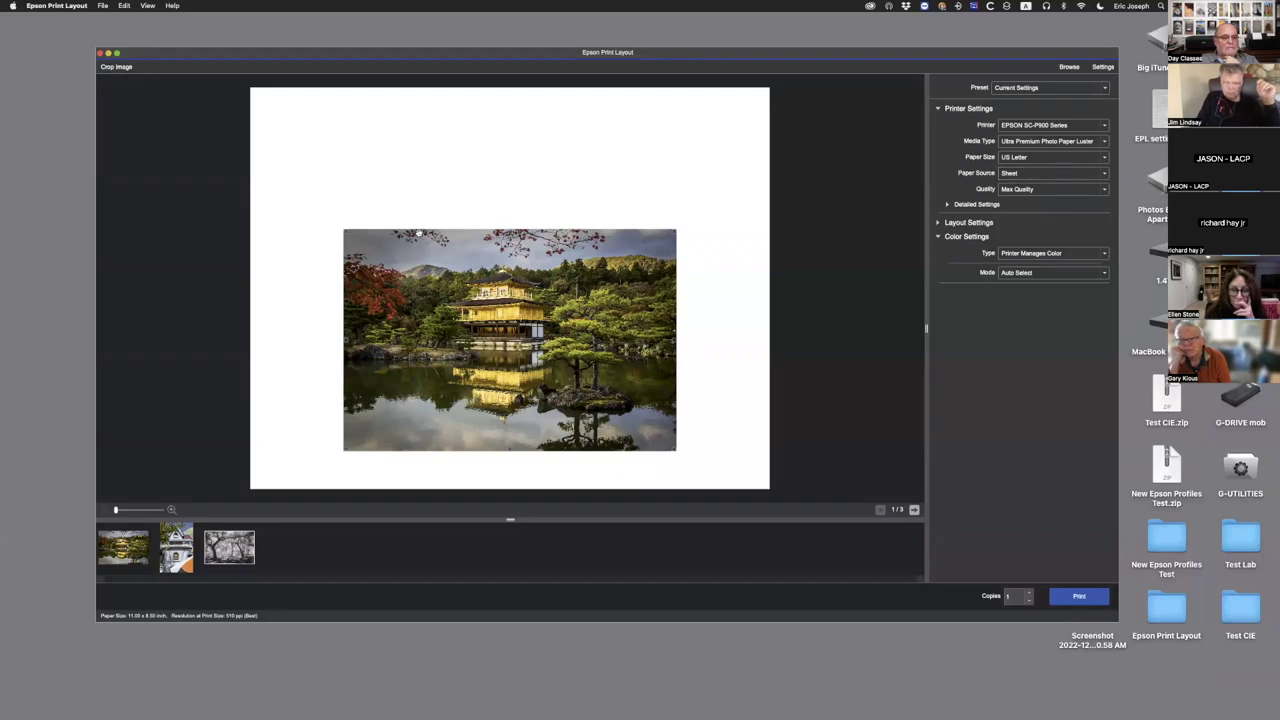
drag(546, 313, 547, 225)
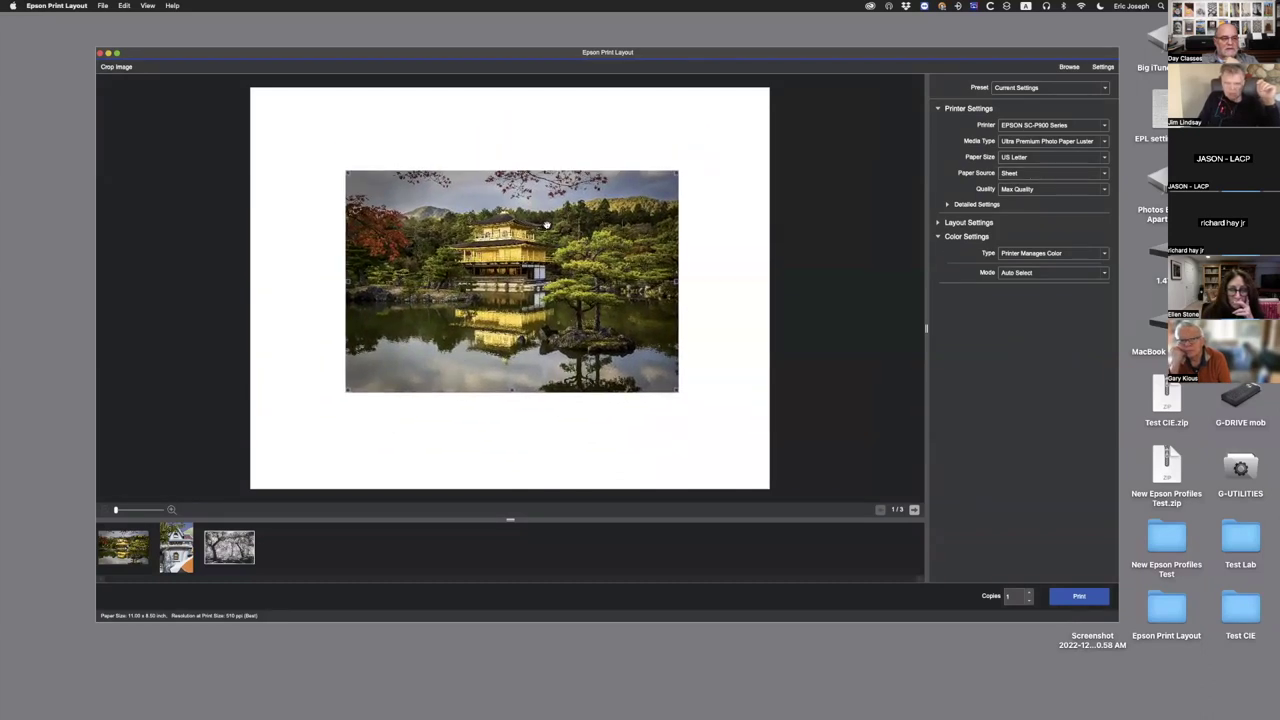
- Set the paper source to Sheet - Borderless, Auto Expand
click(1056, 174)
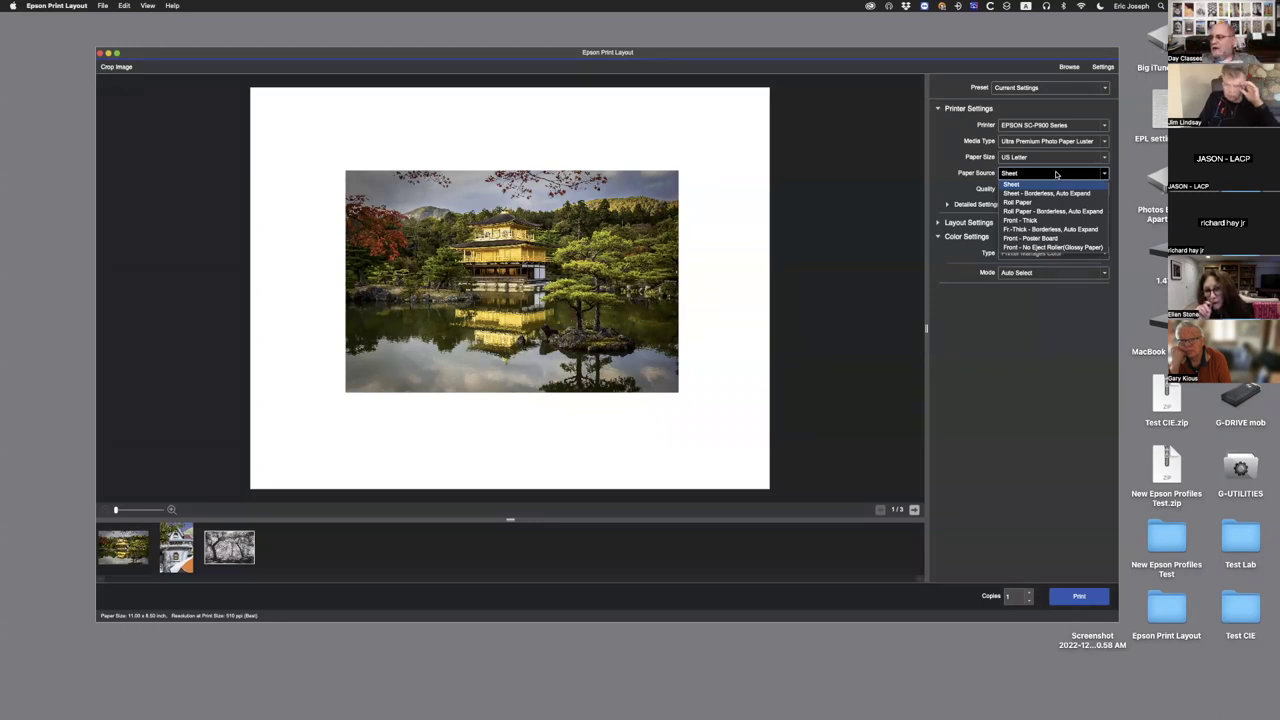
click(1055, 174)
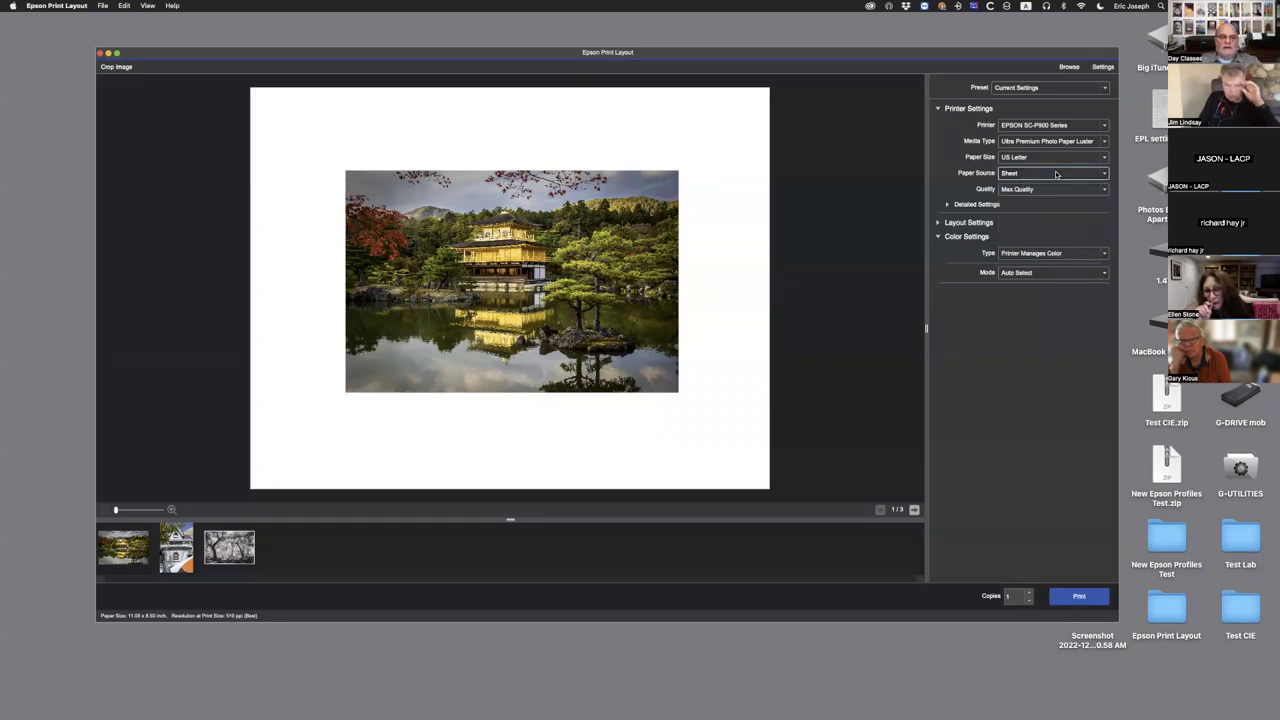
click(1030, 174)
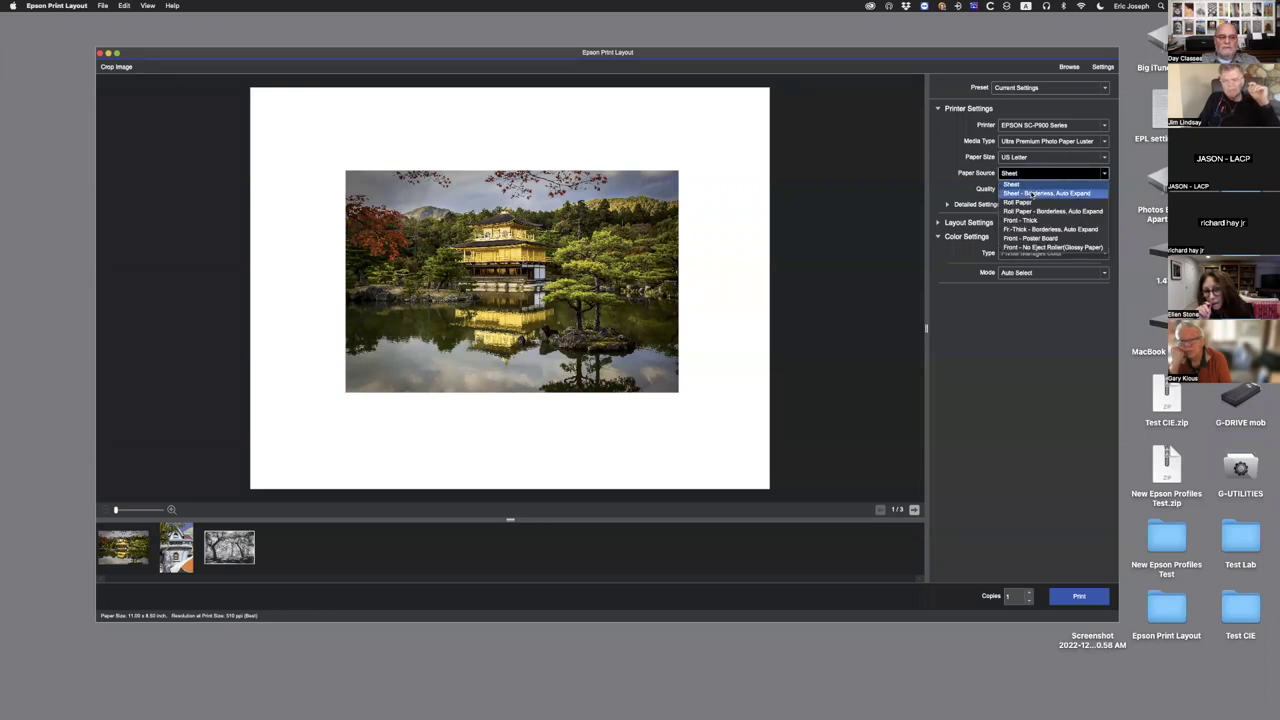
click(1031, 193)
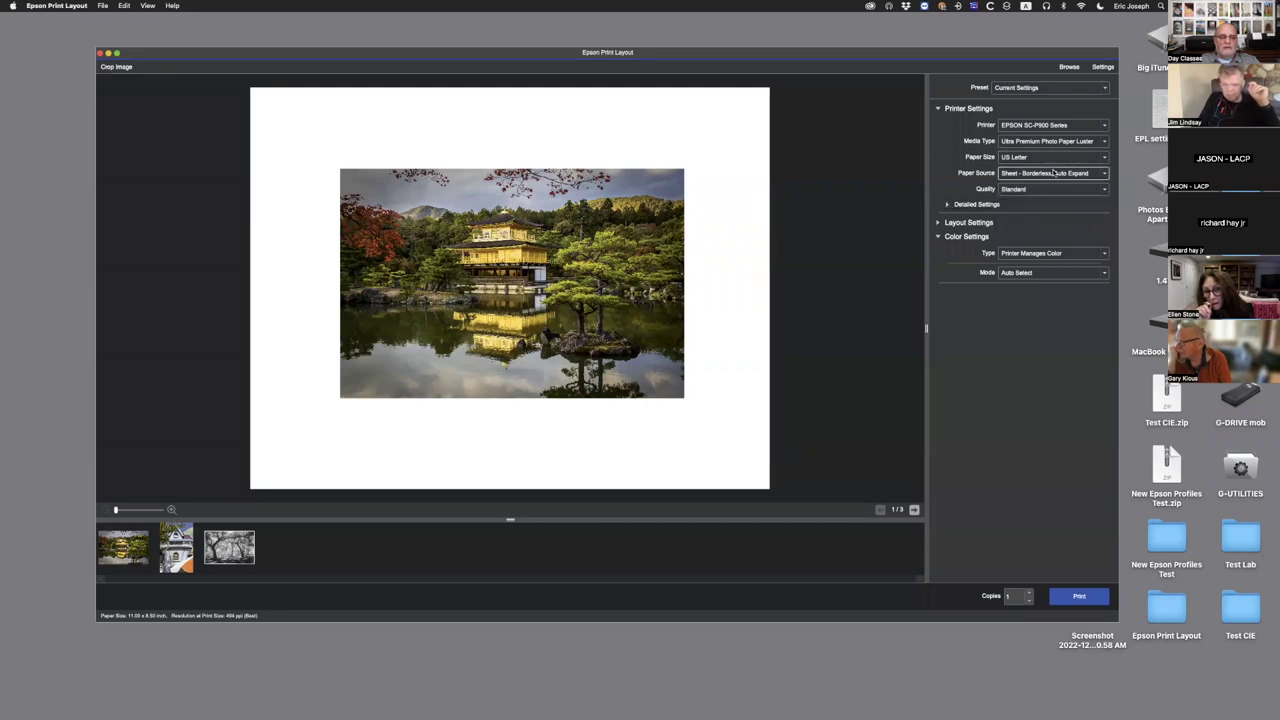
- Expand the detailed and layout settings, and enable Expansion and Scale to Fit for the borderless page
click(947, 205)
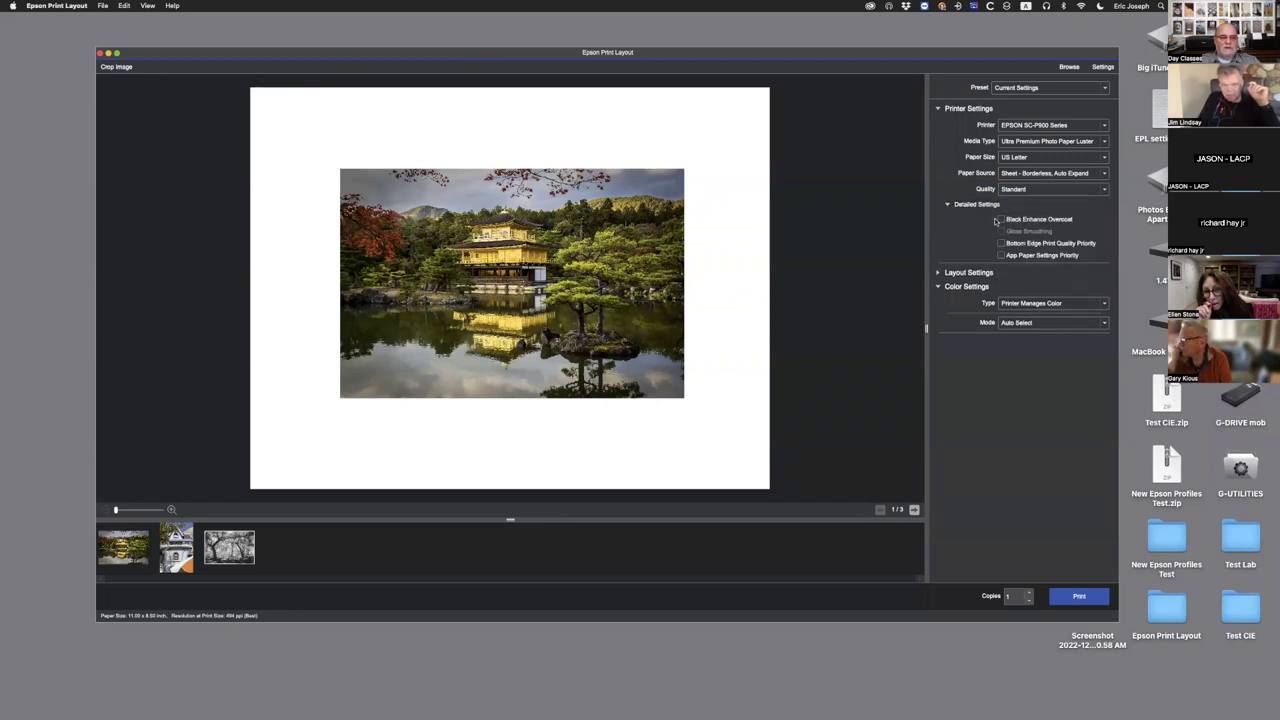
click(939, 272)
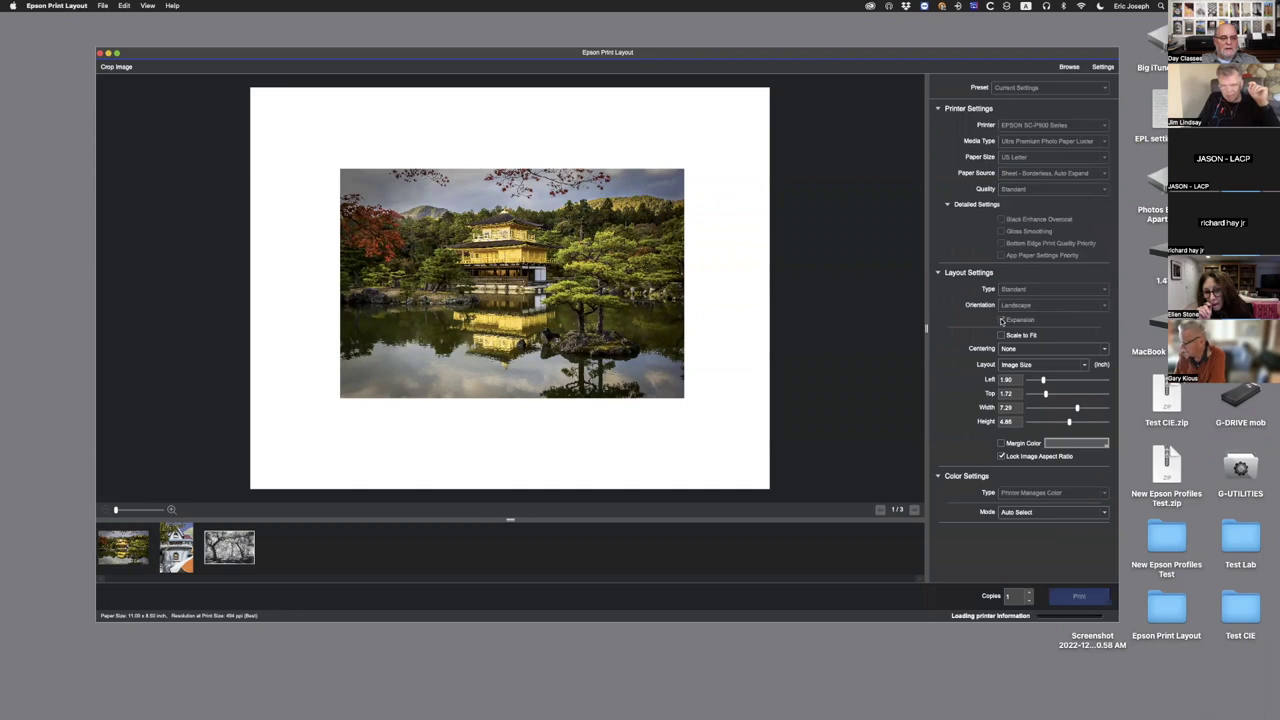
click(1001, 319)
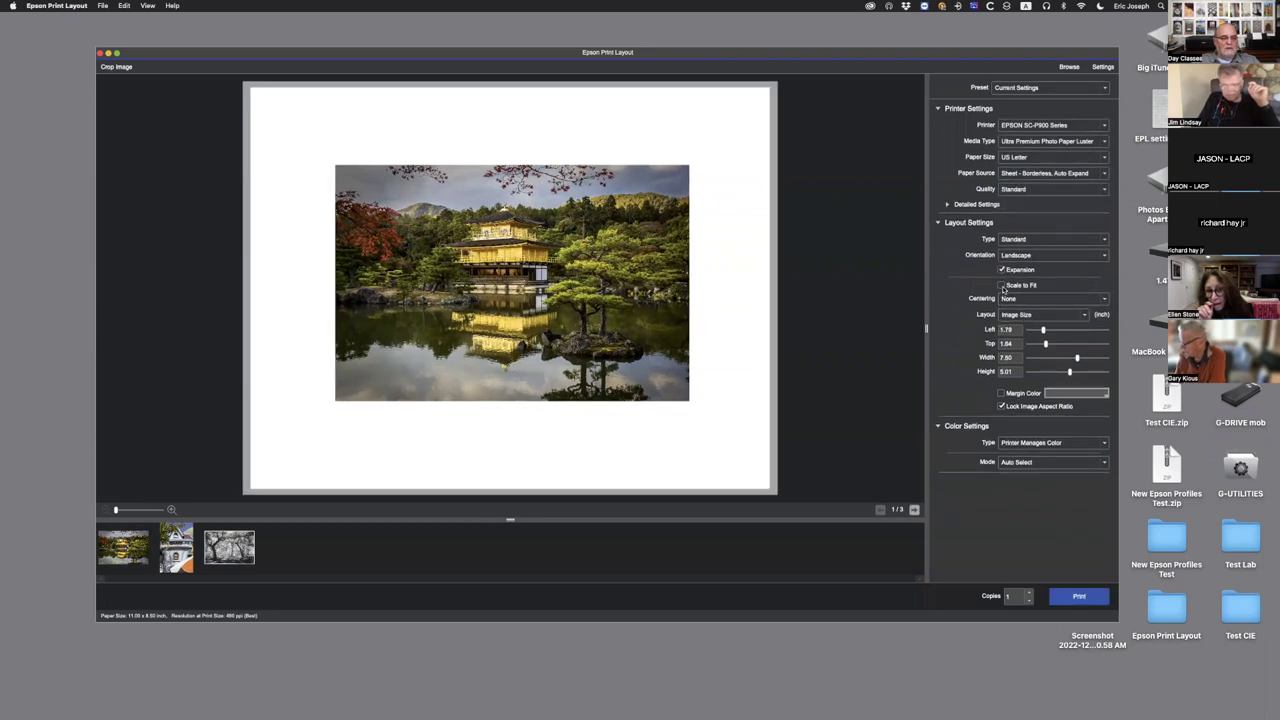
click(1002, 286)
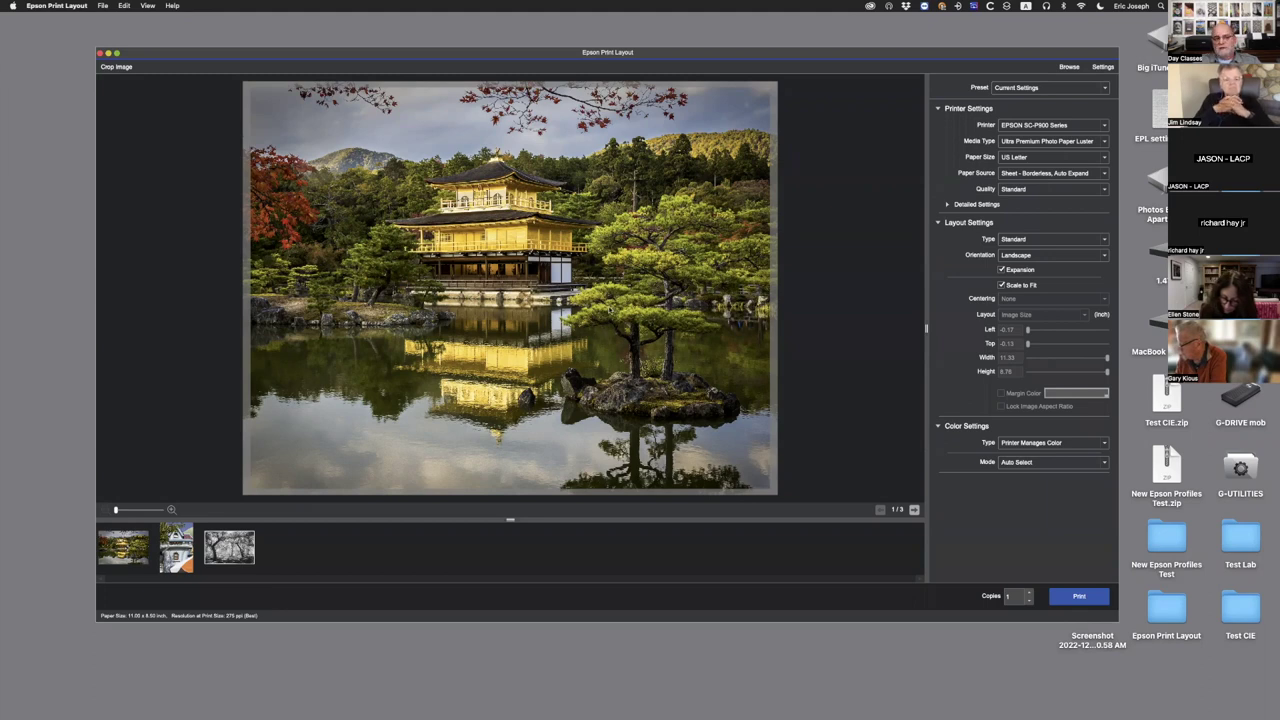
- Set the paper source to Sheet and turn off Scale to Fit for the Golden Pavilion image
click(1044, 174)
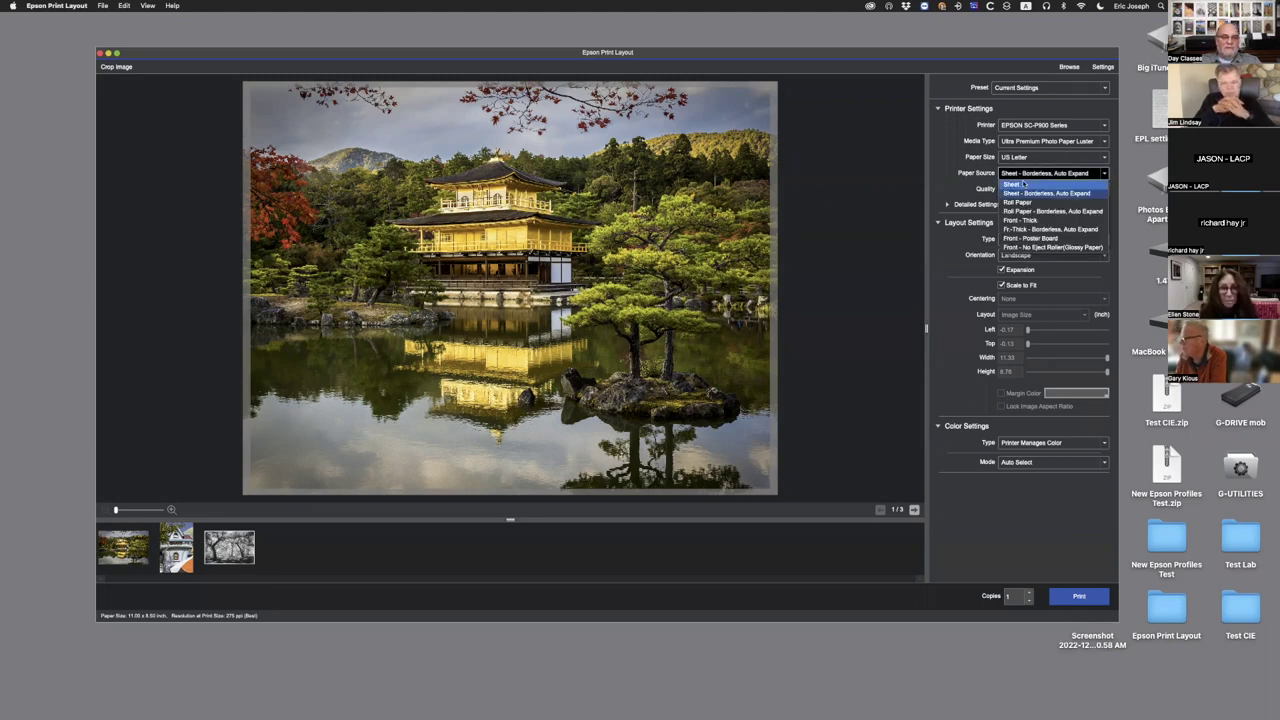
click(1035, 188)
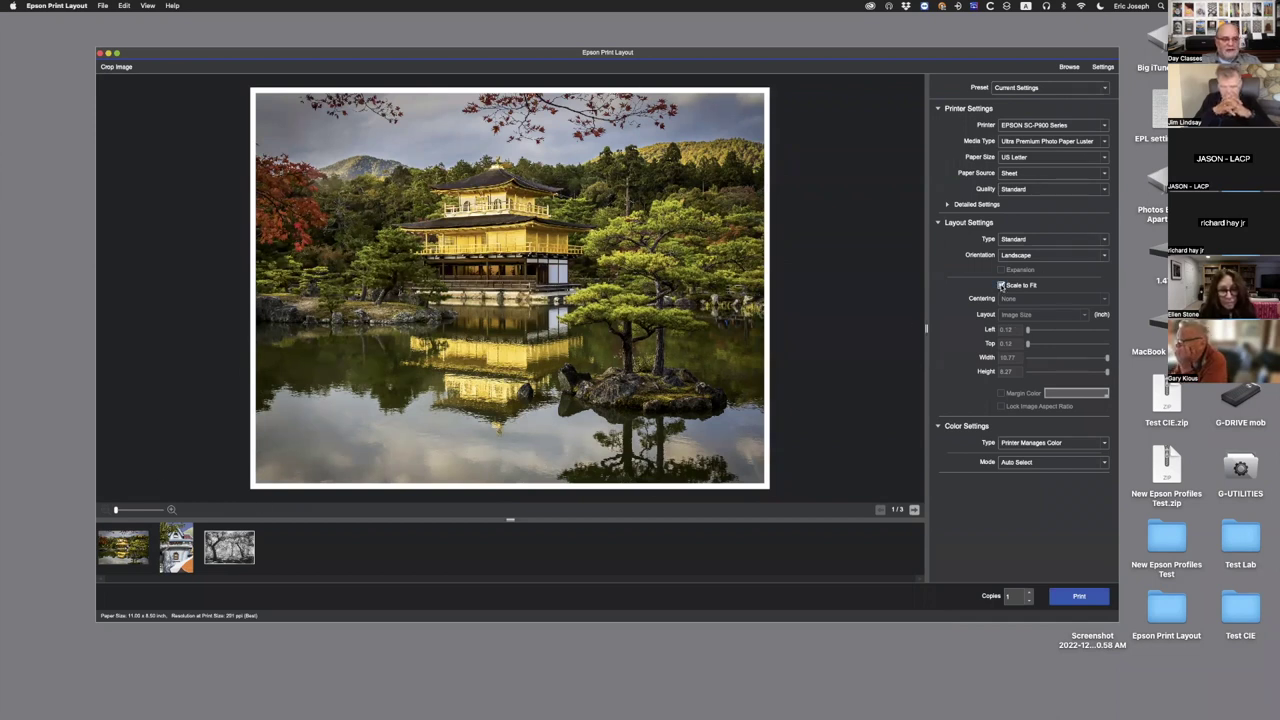
click(1001, 286)
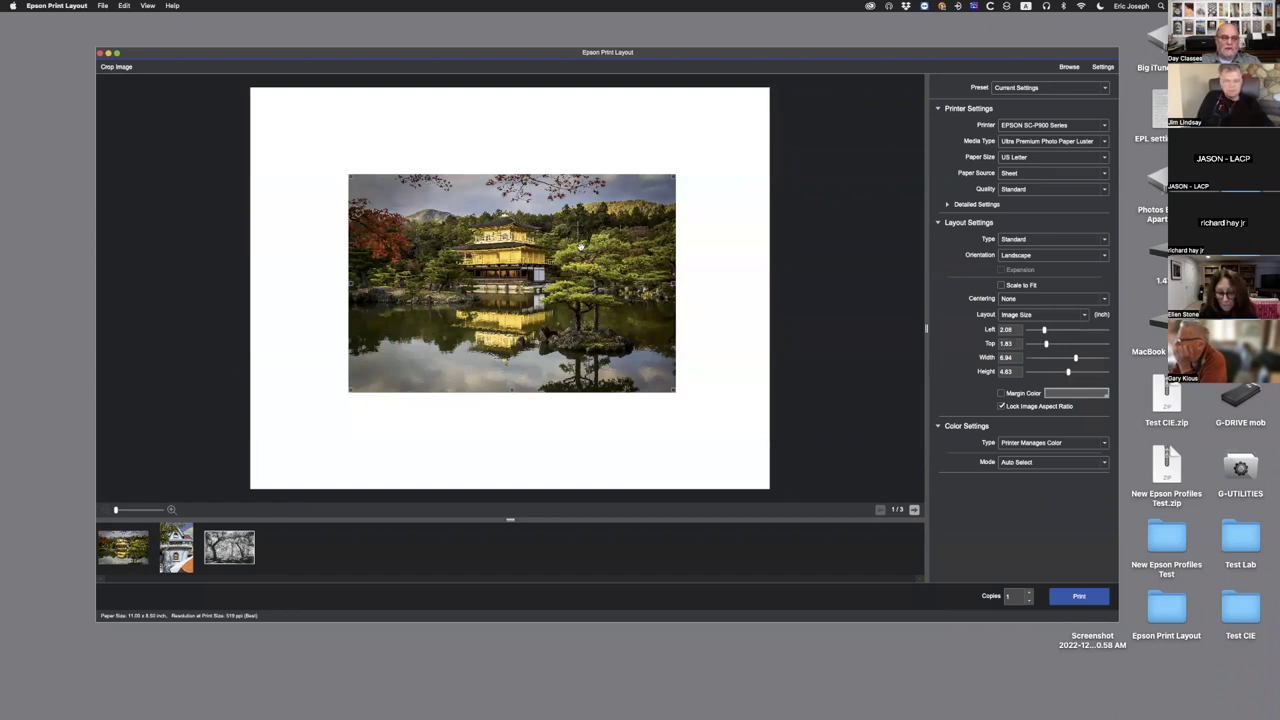
- Review the paper source options and try Velvet Fine Art Paper as the media type
click(1082, 174)
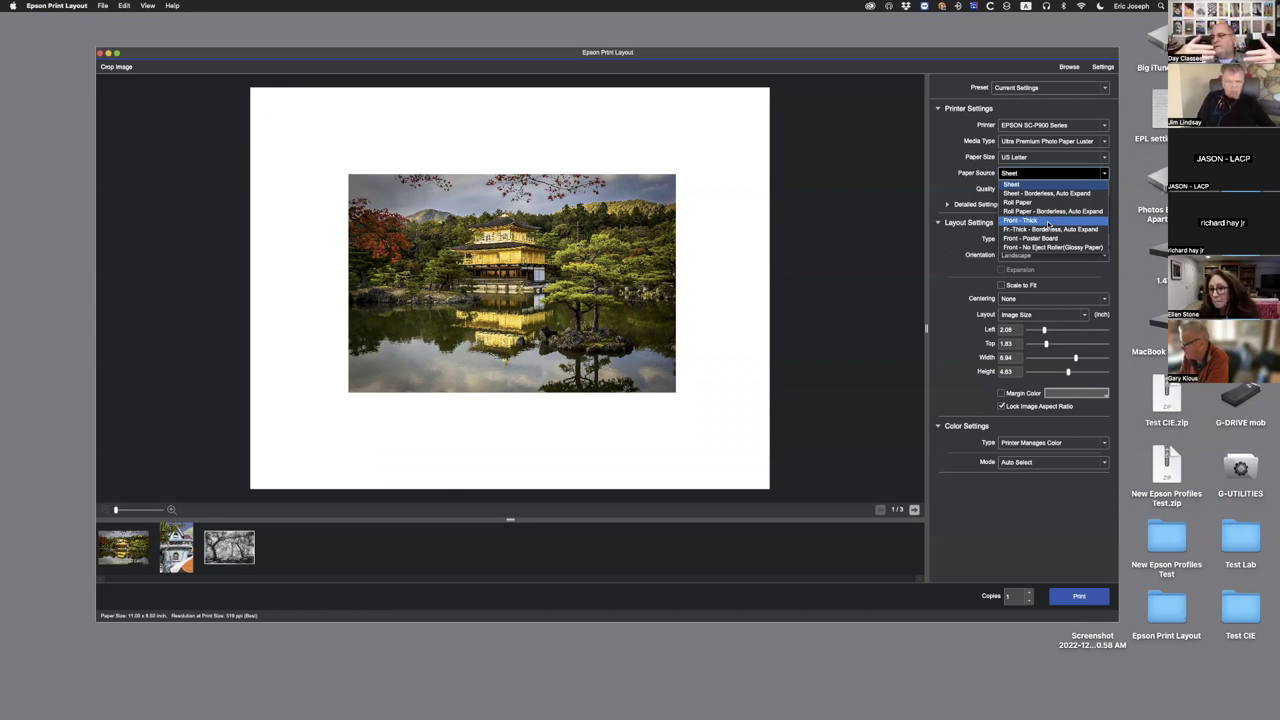
click(1058, 144)
click(1041, 198)
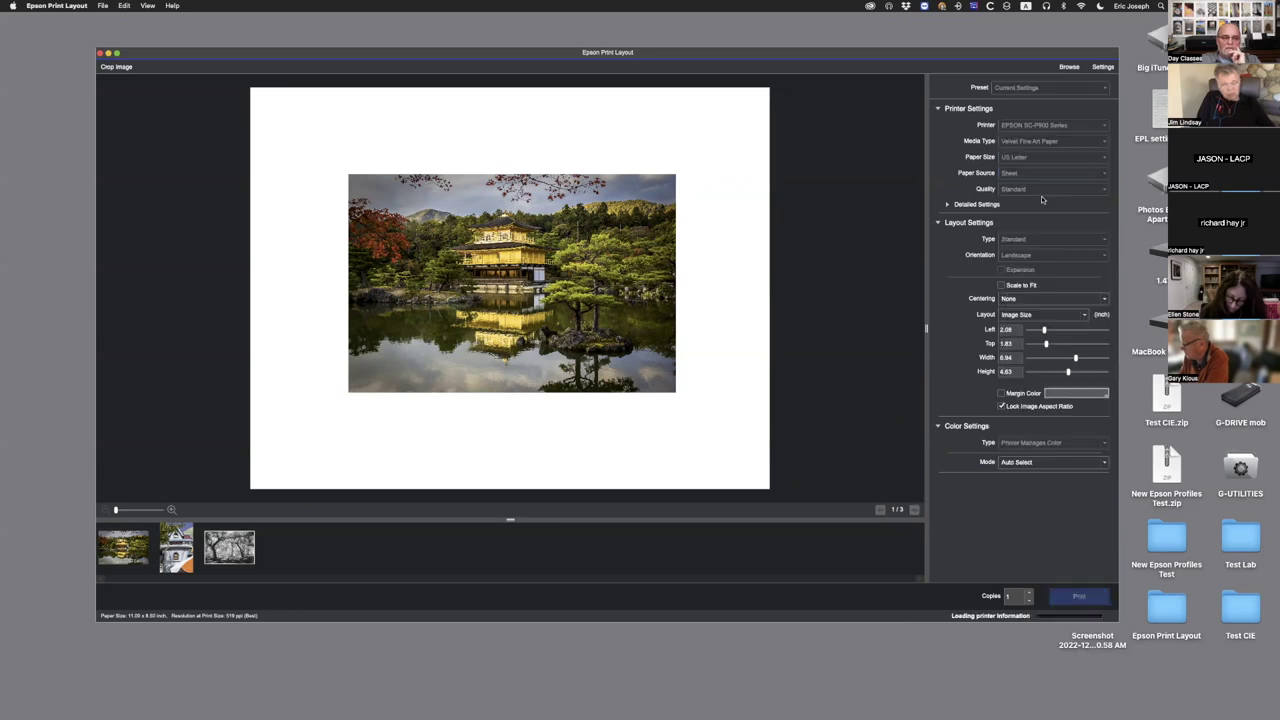
click(1030, 174)
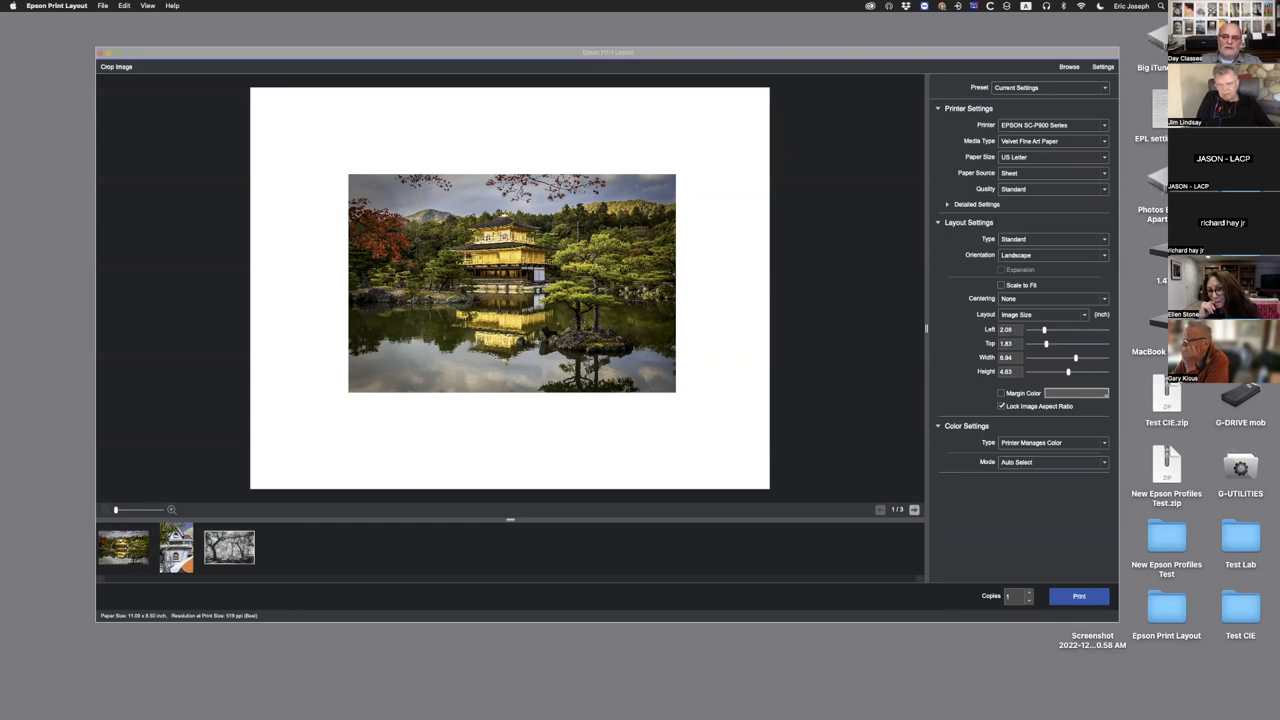
- Set the media type to Ultra Premium Photo Paper Luster with Sheet as the paper source
click(1058, 141)
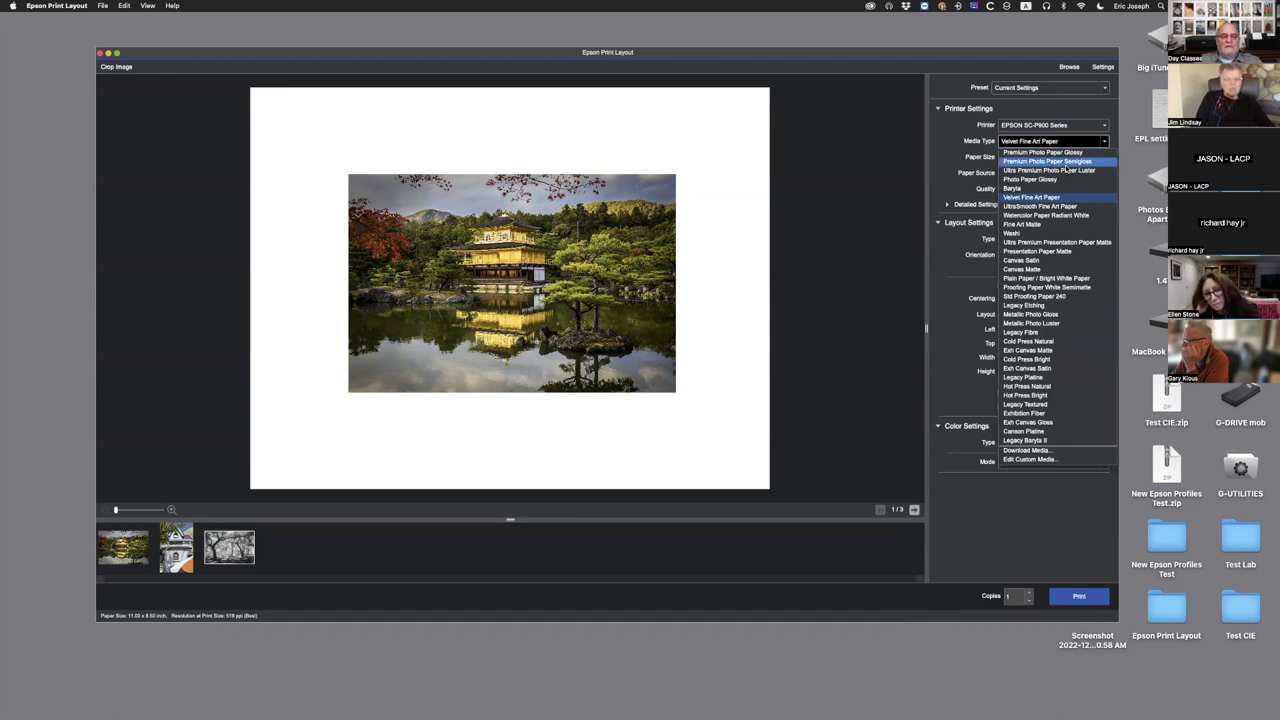
click(1078, 172)
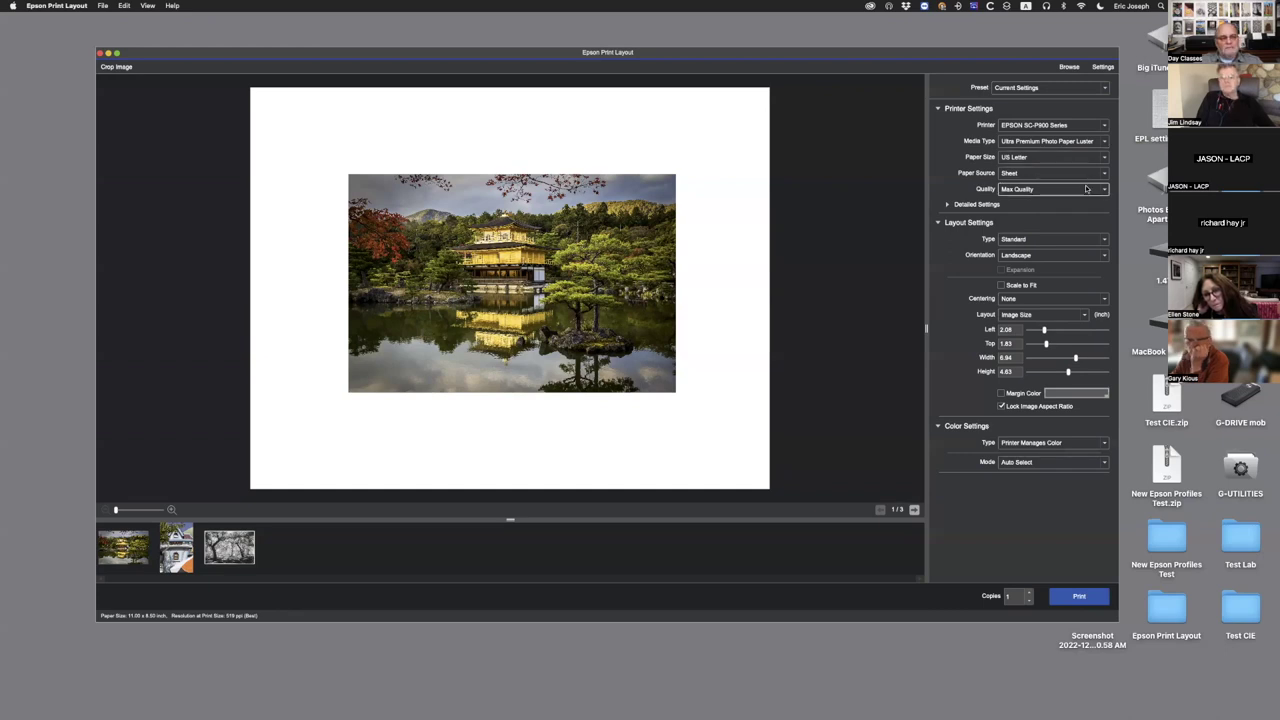
click(1058, 175)
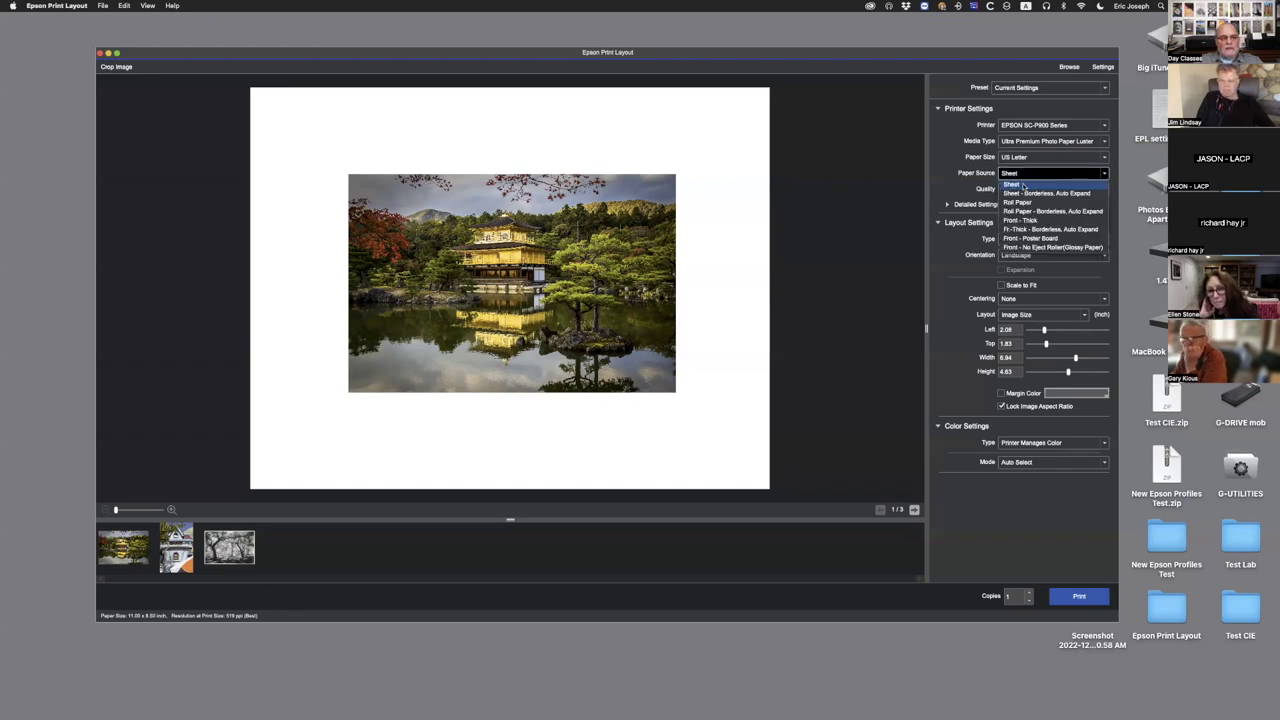
click(1022, 186)
- Review the available print quality levels and set the quality to High Quality
click(1034, 189)
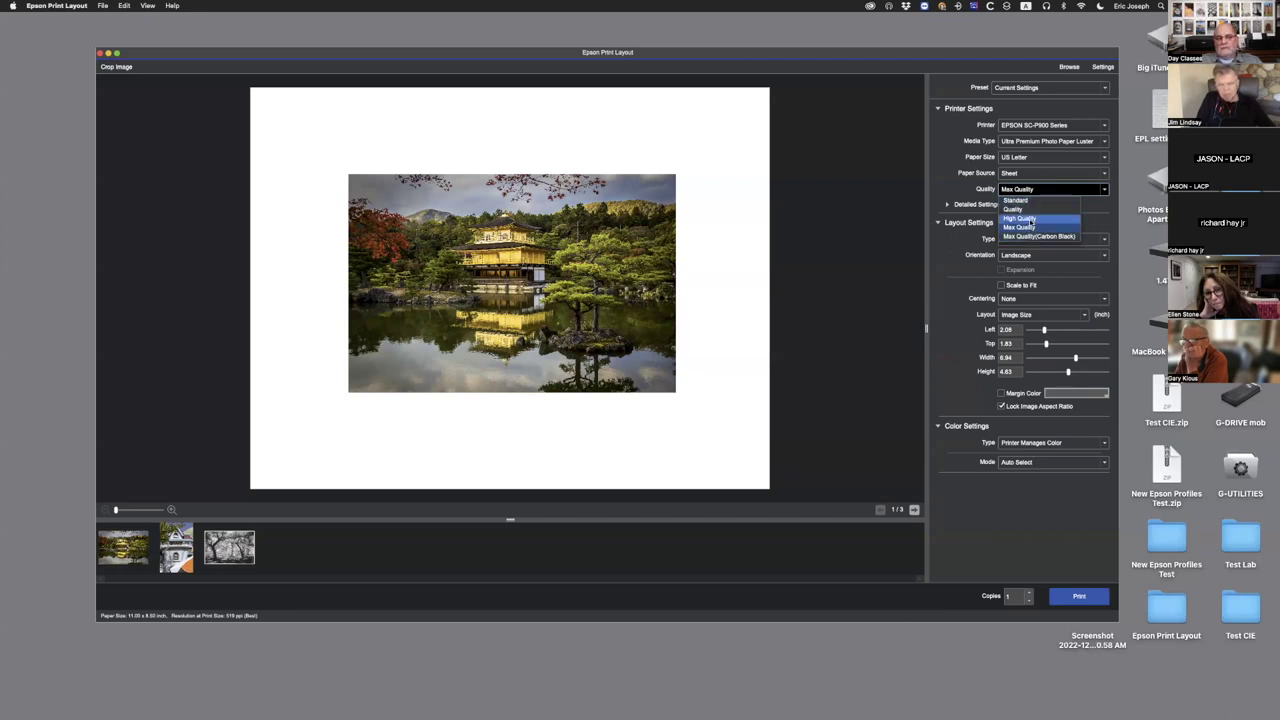
click(1030, 220)
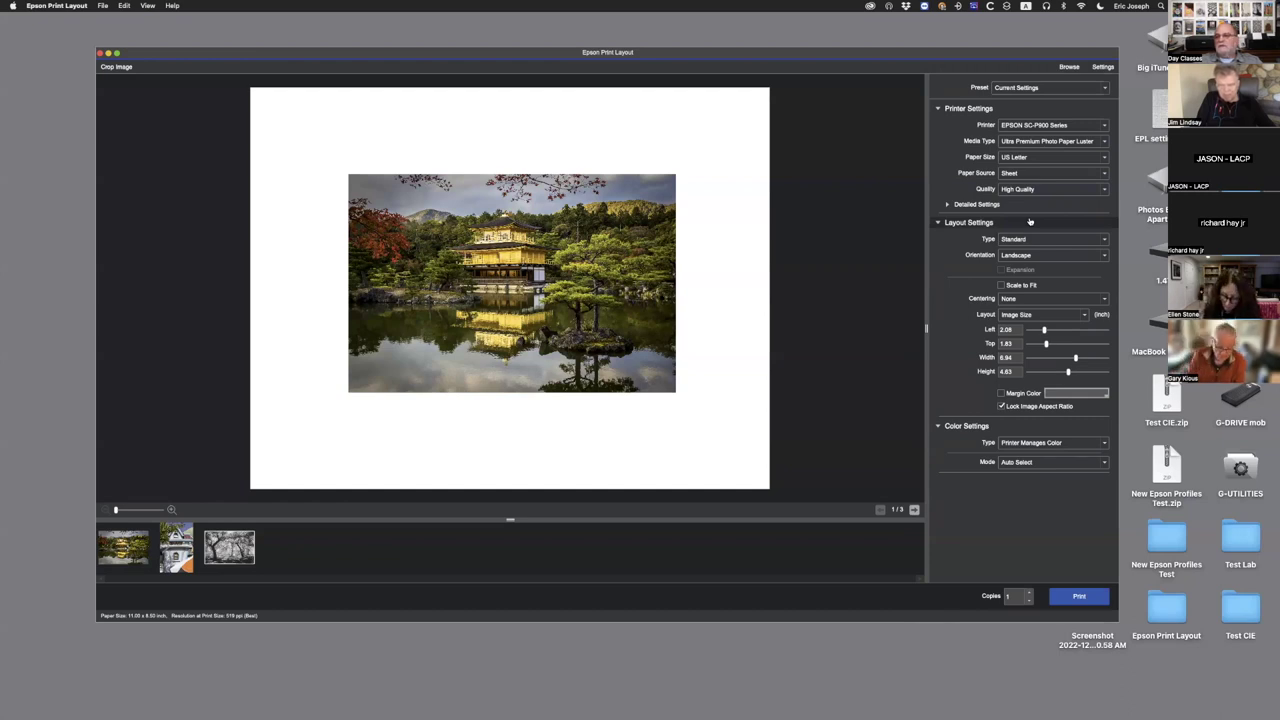
click(1027, 190)
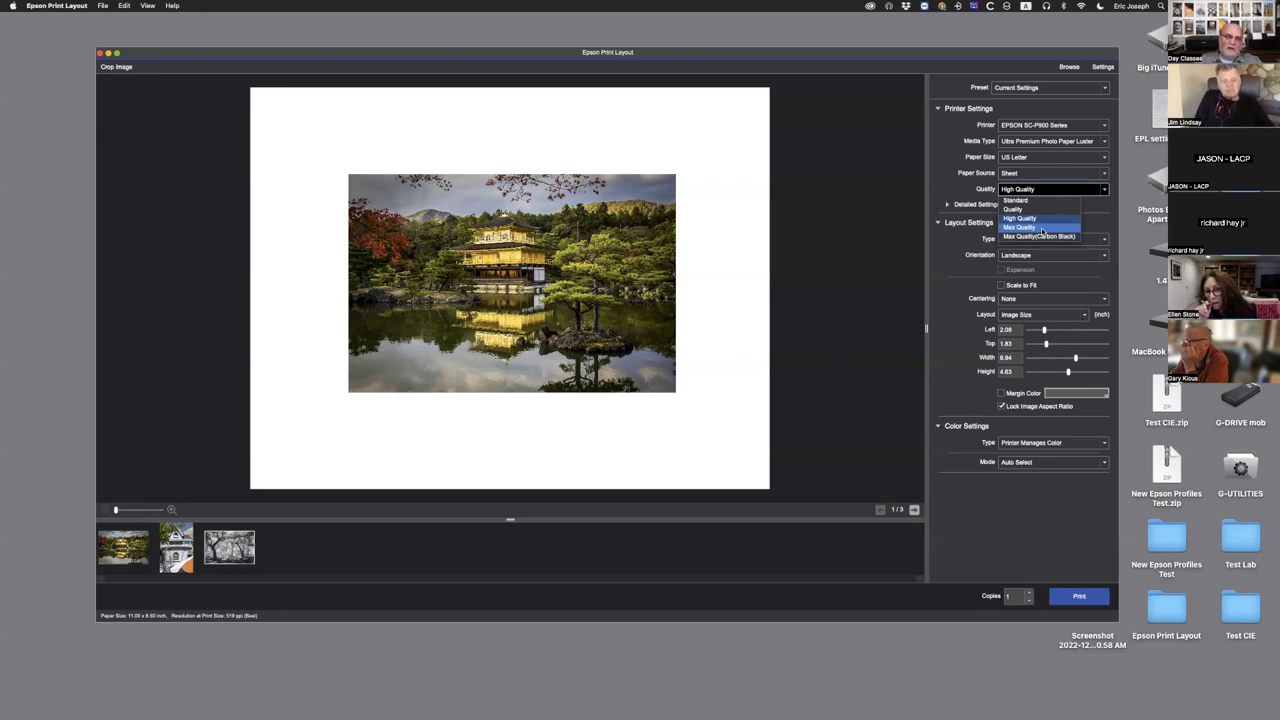
click(1035, 219)
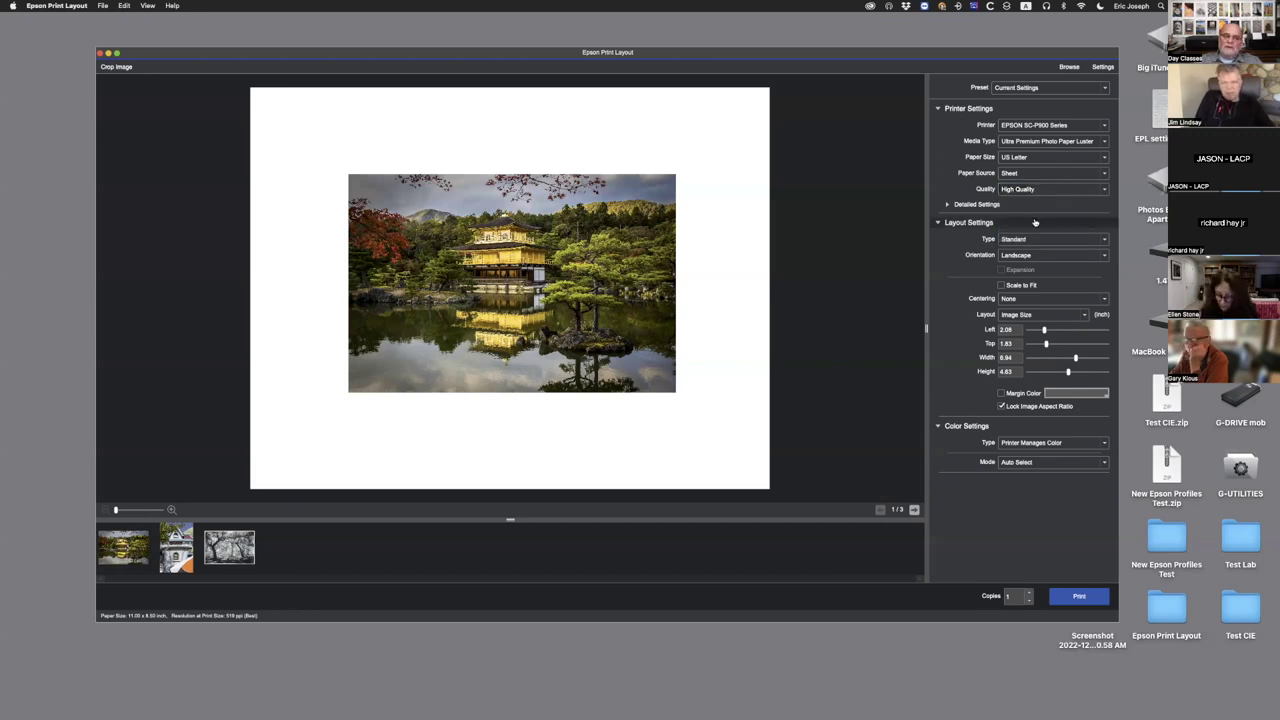
click(1105, 190)
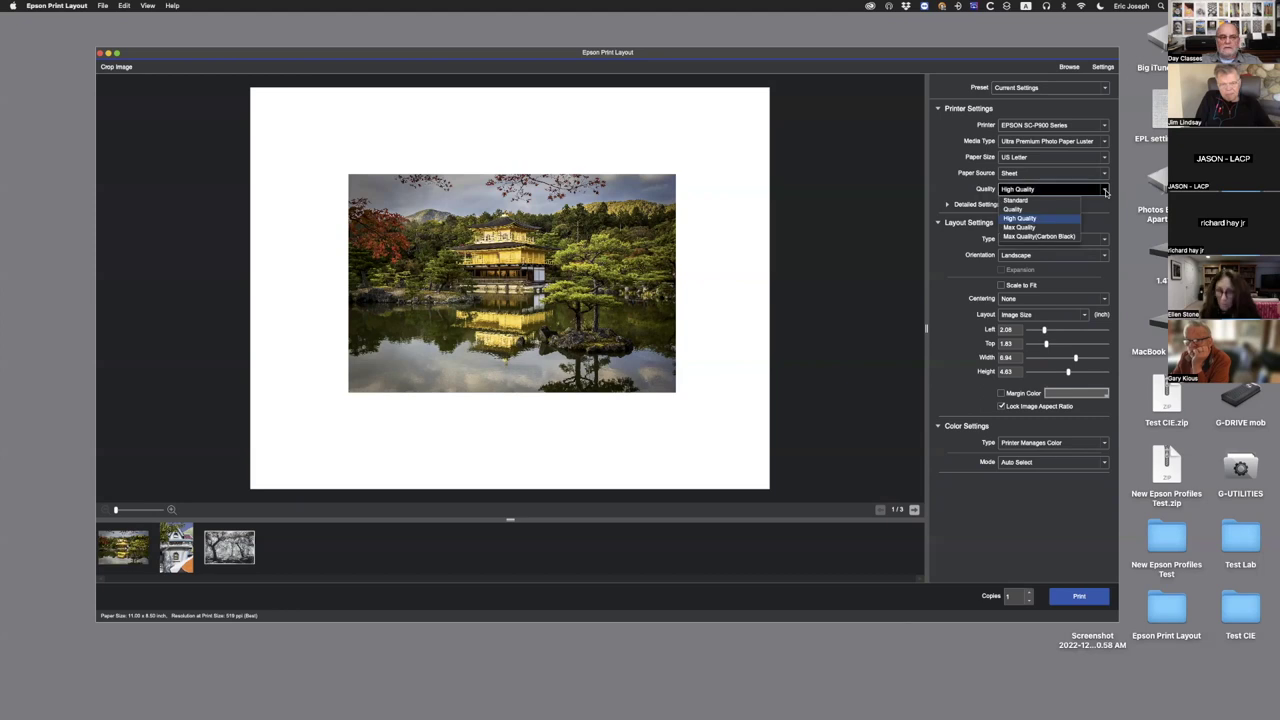
click(1045, 218)
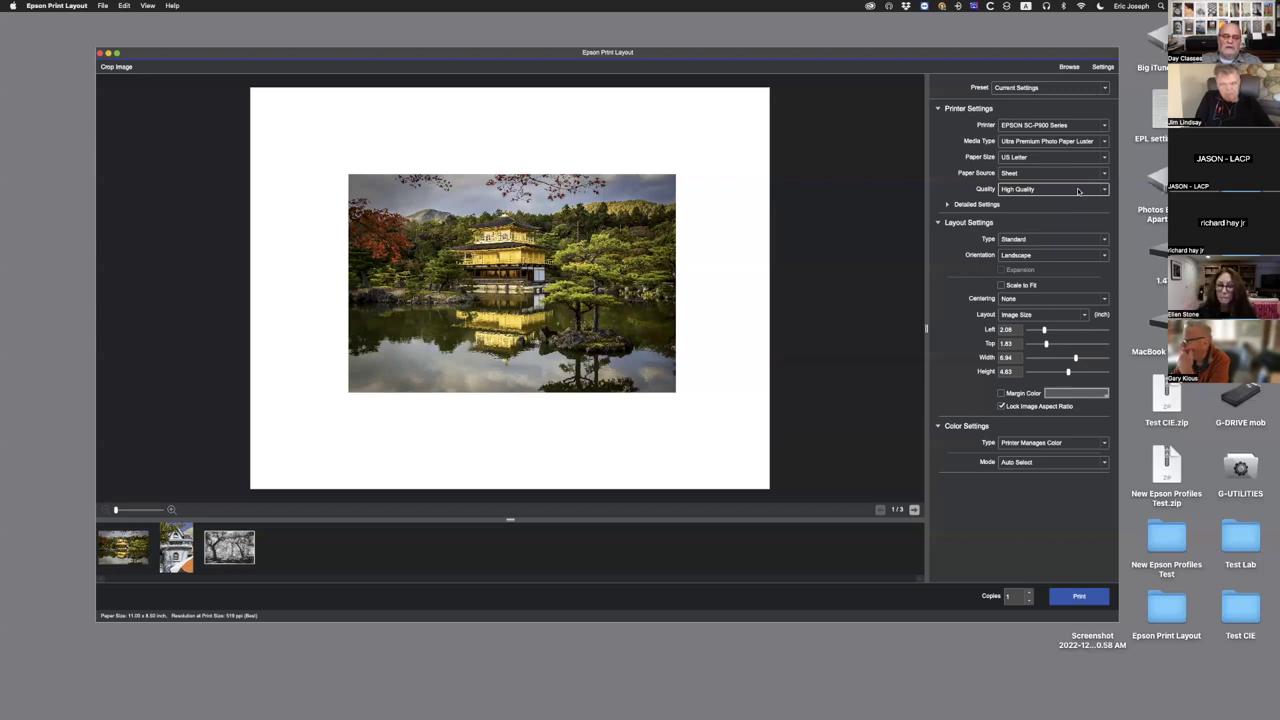
- Expand the detailed printer settings and set the quality to Max Quality (Carbon Black)
click(948, 206)
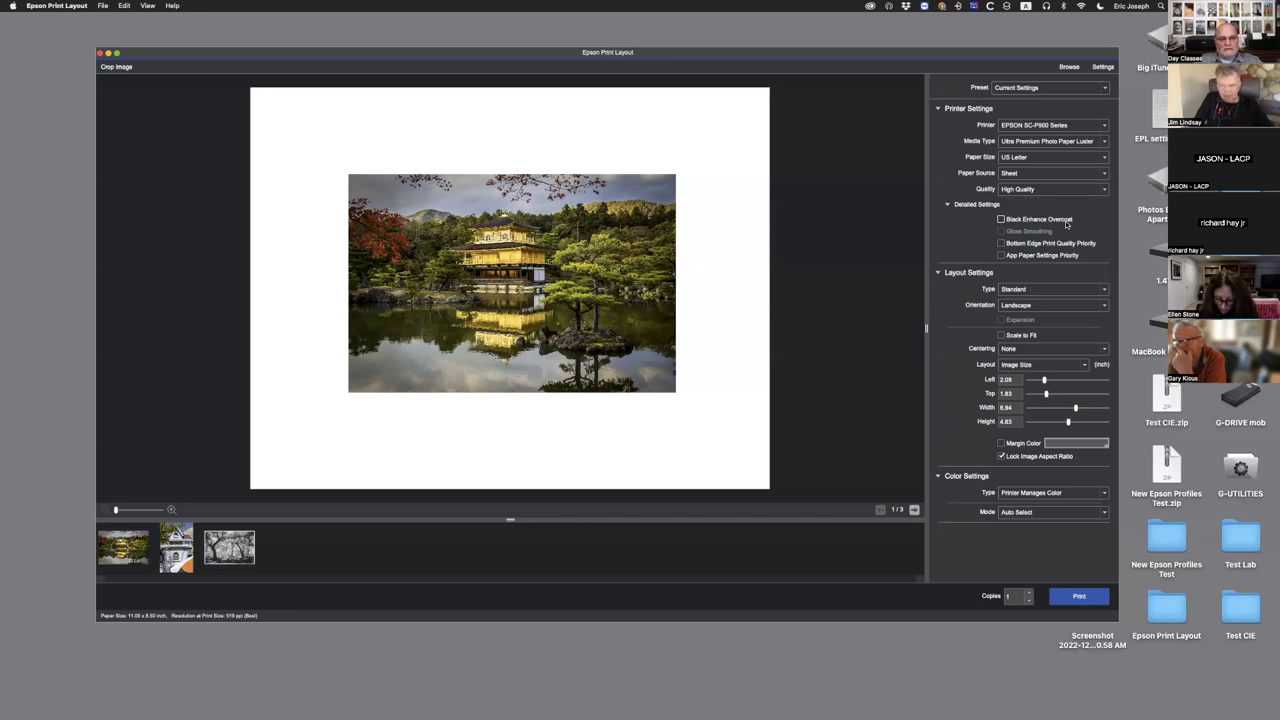
click(1056, 189)
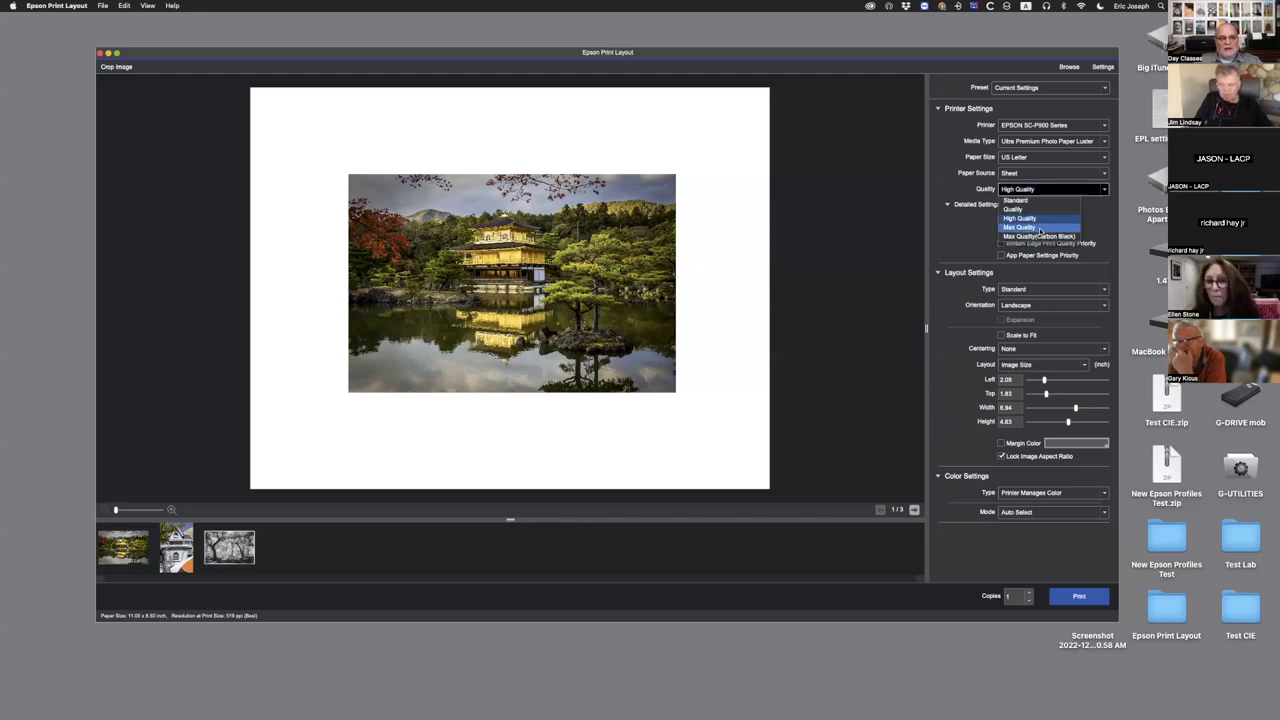
click(1040, 236)
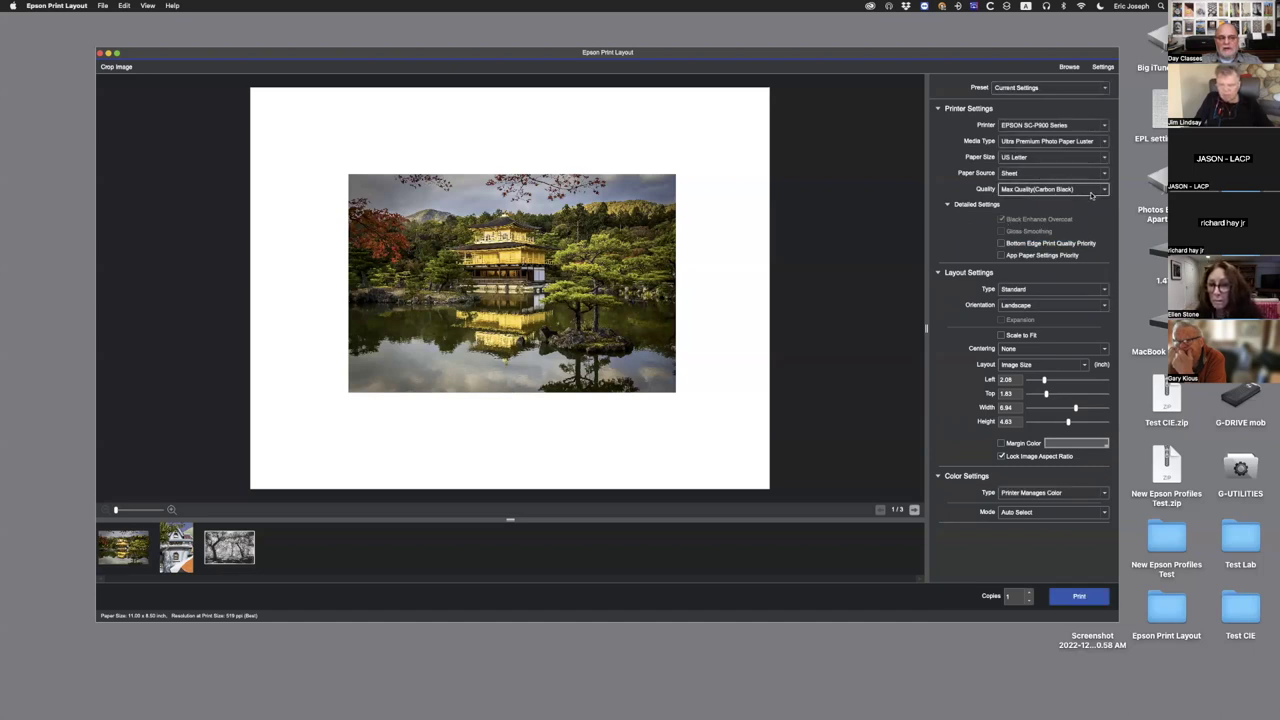
- Set the quality to High Quality and turn off Black Enhance Overcoat in the detailed settings
click(1078, 192)
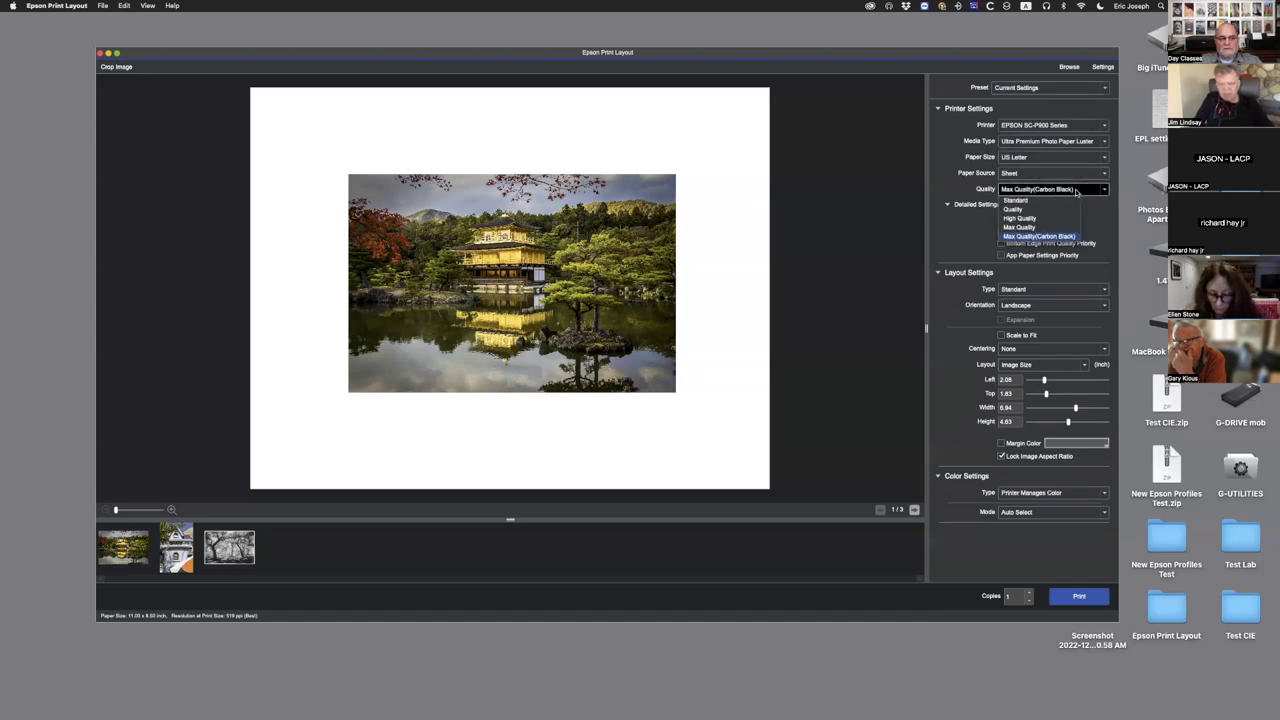
click(1028, 218)
click(1001, 219)
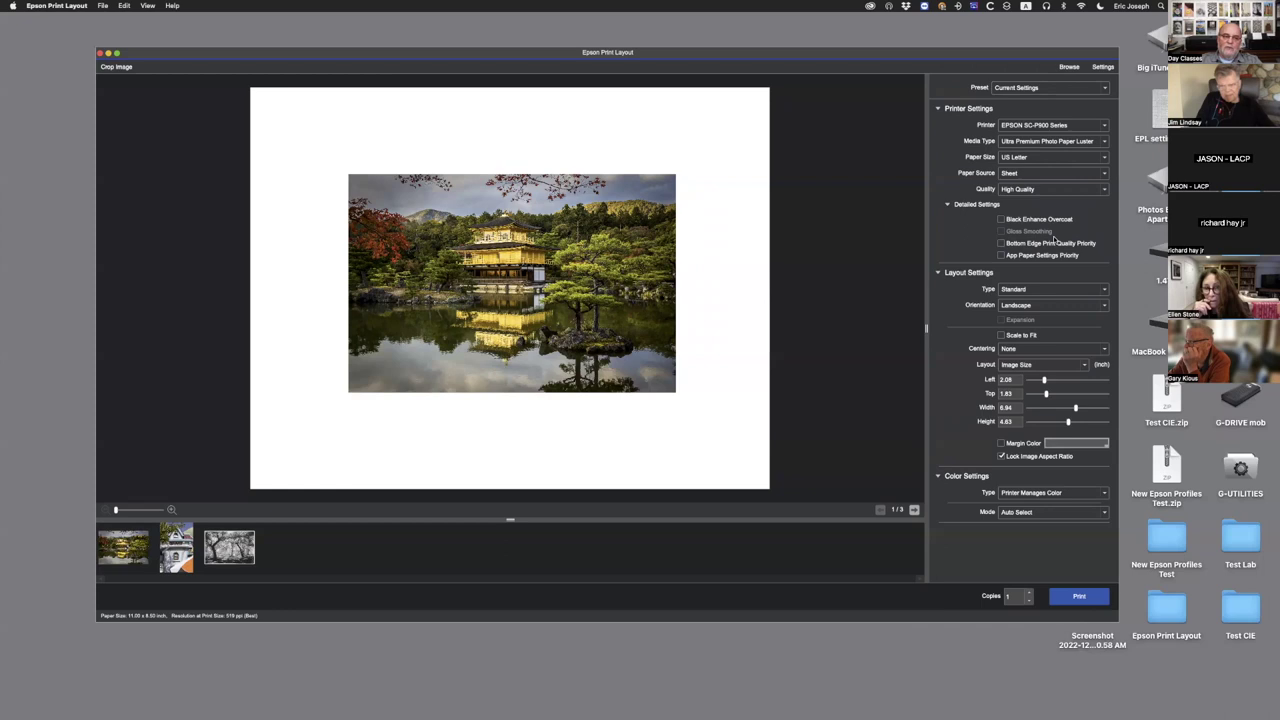
- Try the print quality levels Max Quality and Max Quality (Carbon Black)
click(1045, 189)
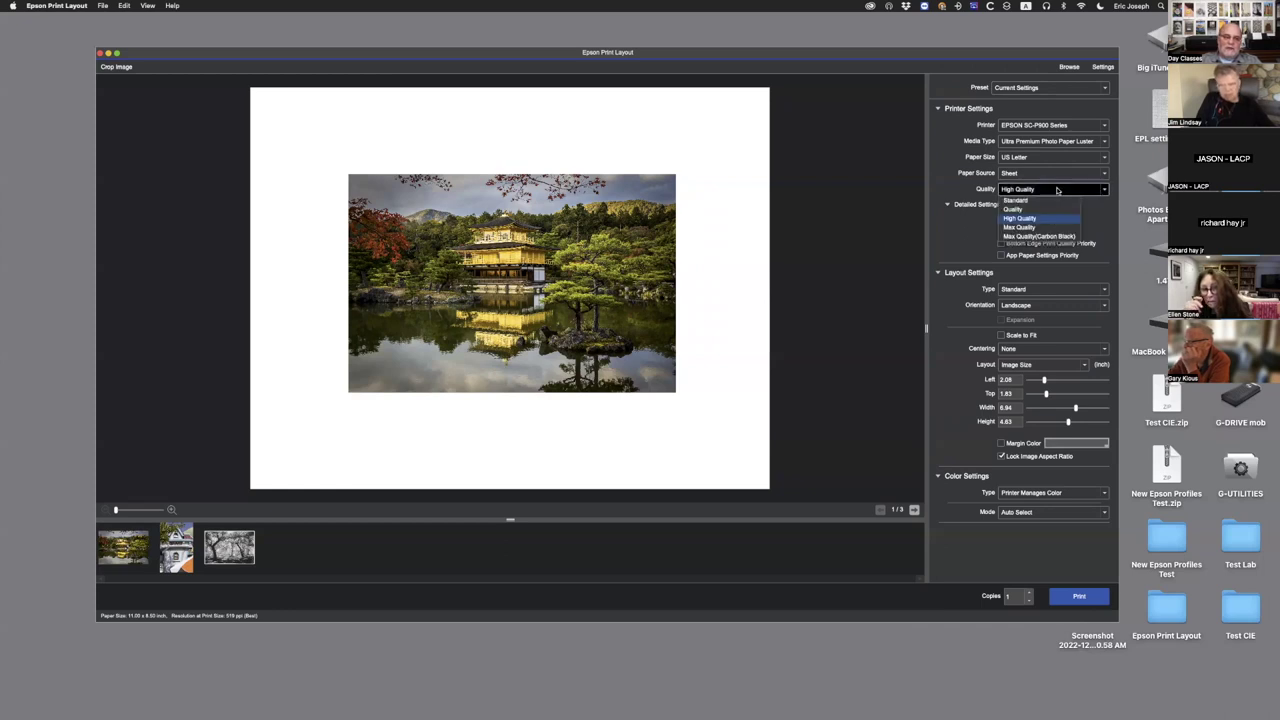
click(1034, 232)
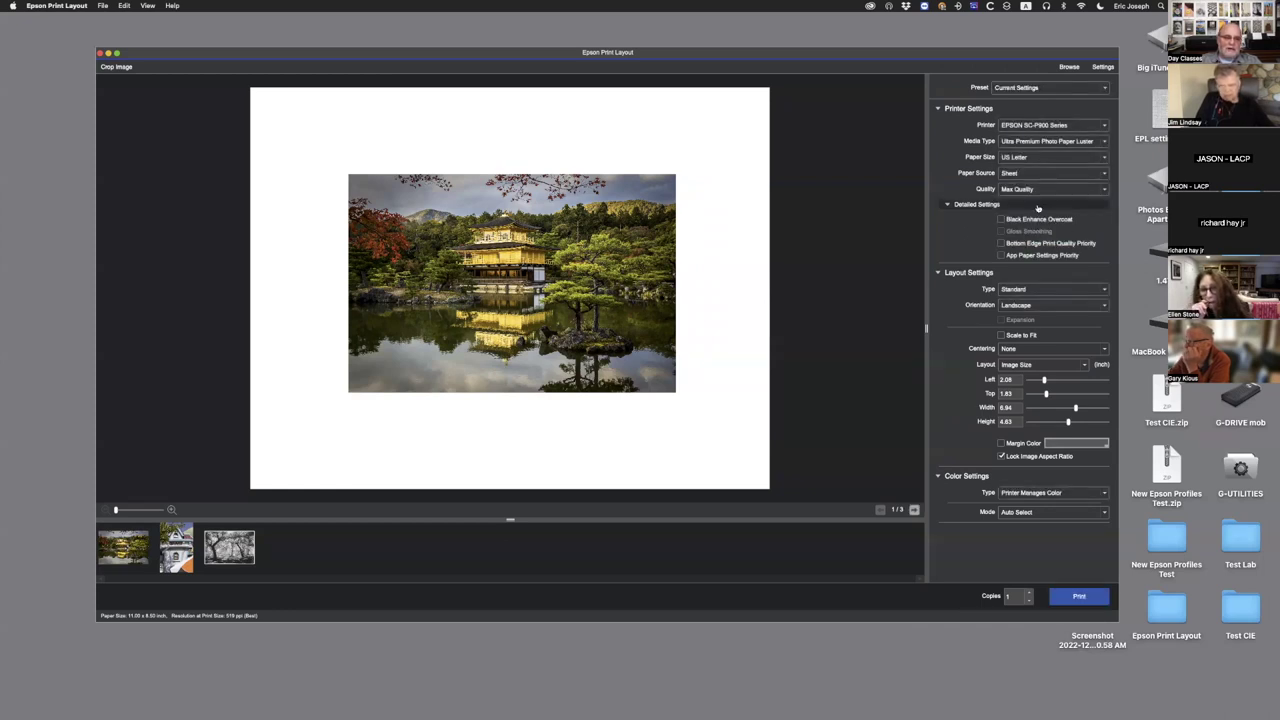
click(1032, 190)
click(1024, 237)
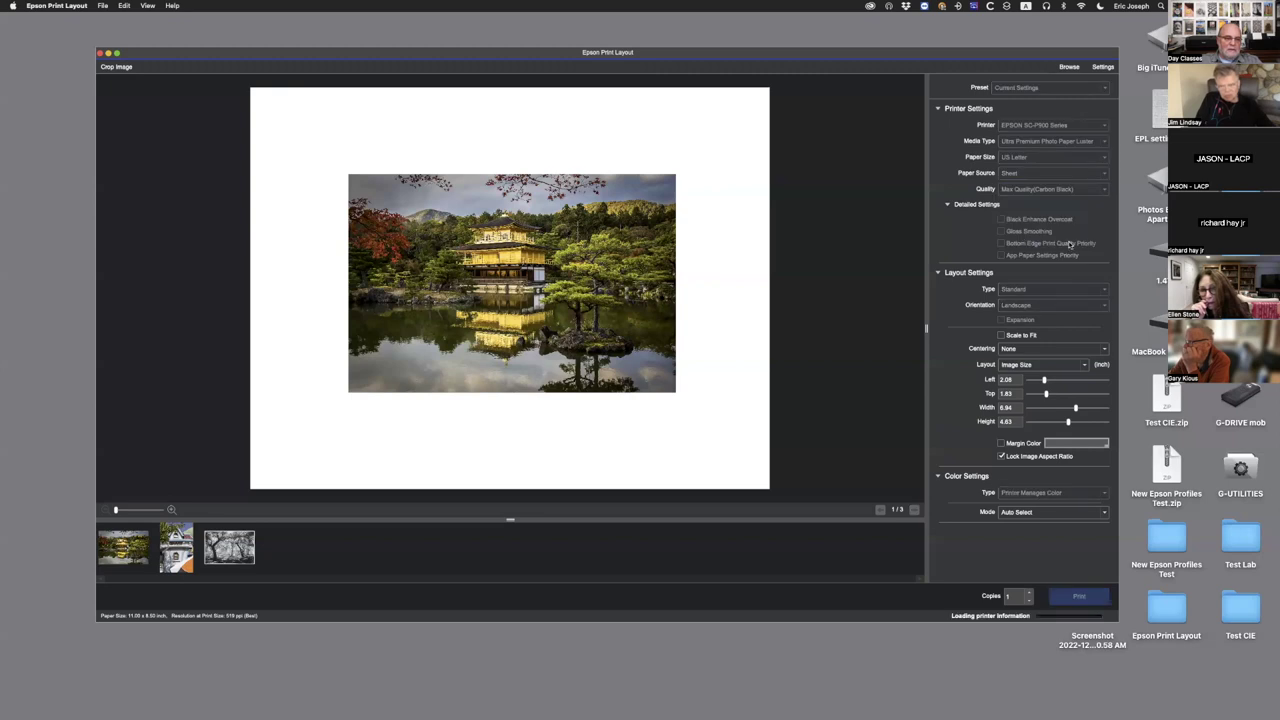
- Try Premium Photo Paper Glossy as the media type and switch back to Ultra Premium Photo Paper Luster
click(1055, 142)
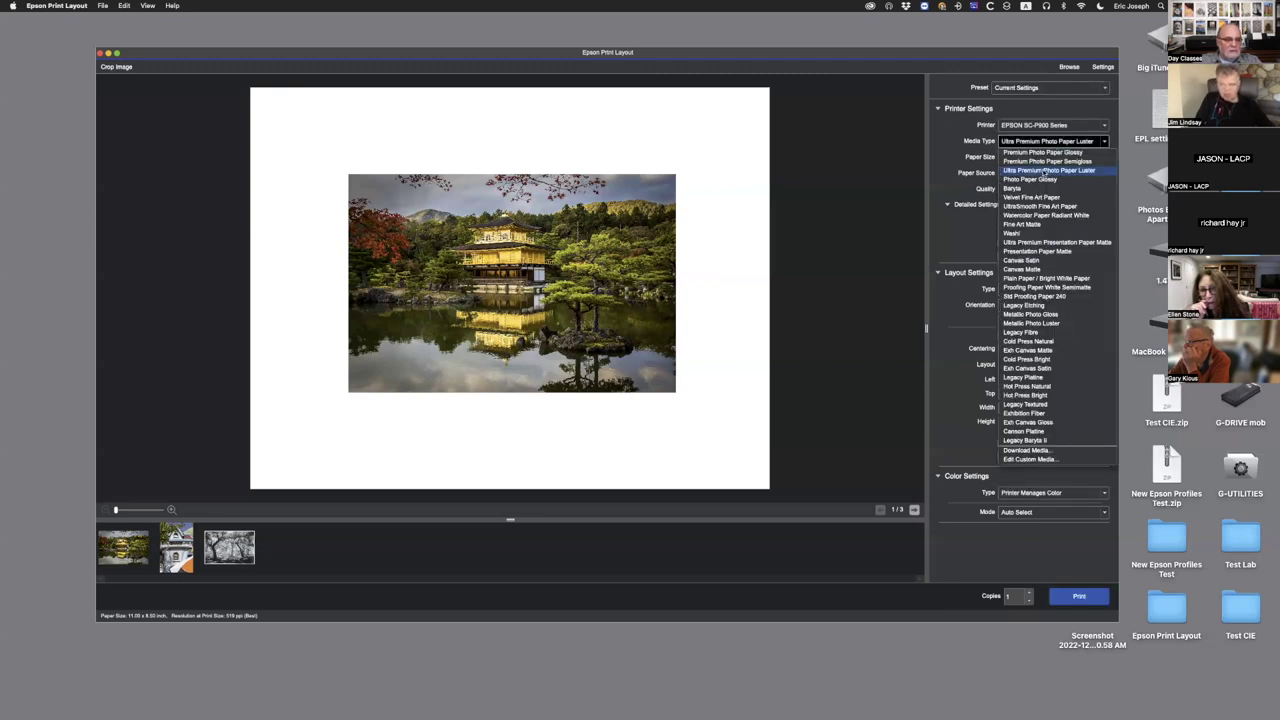
click(1035, 152)
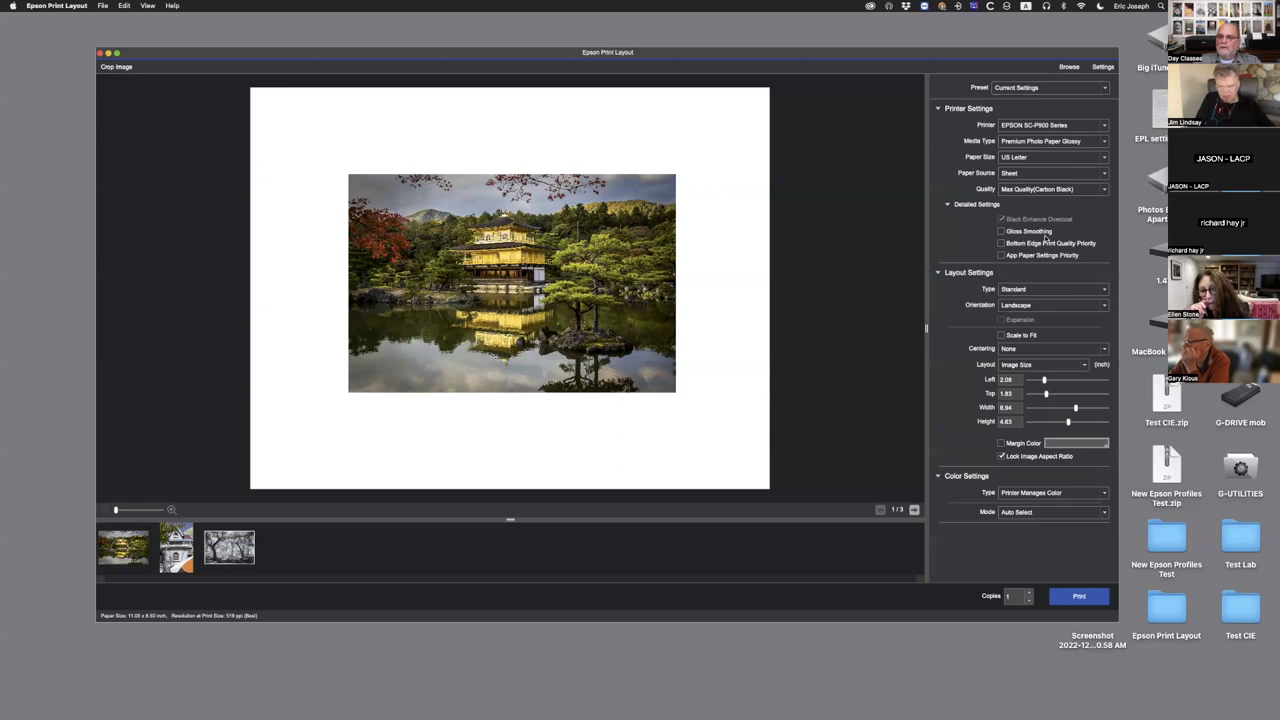
click(1078, 142)
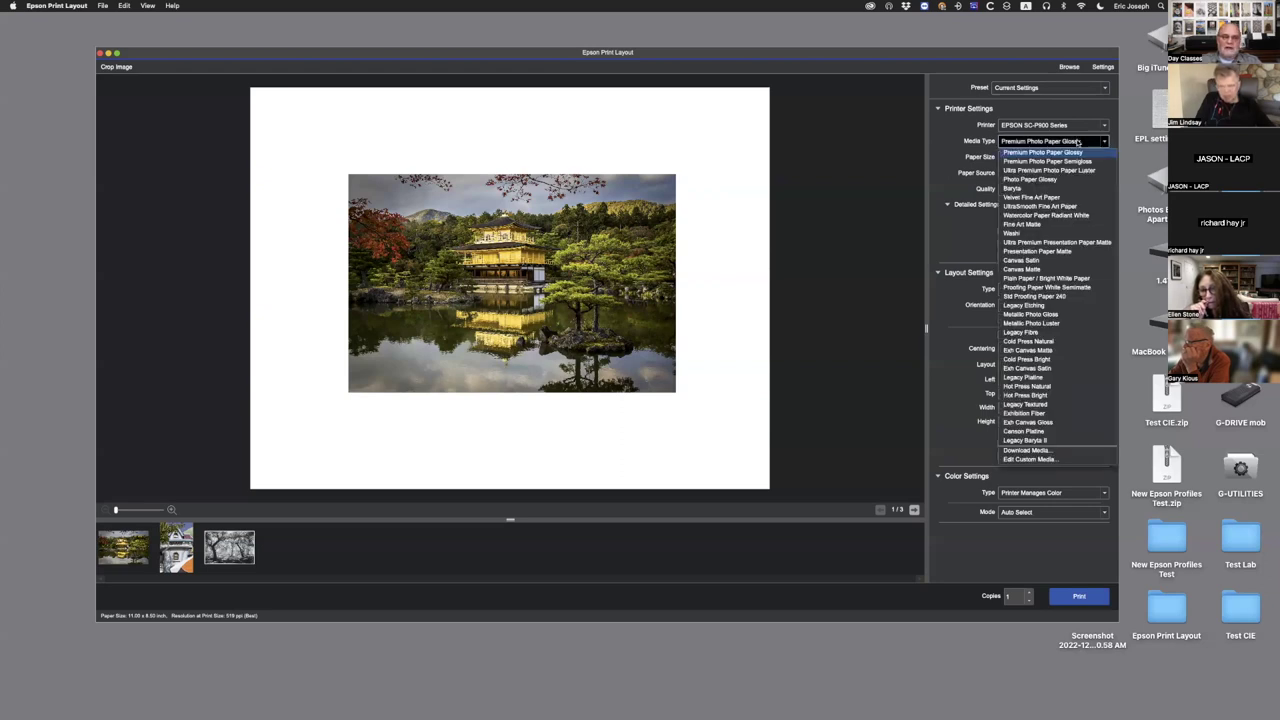
click(1080, 171)
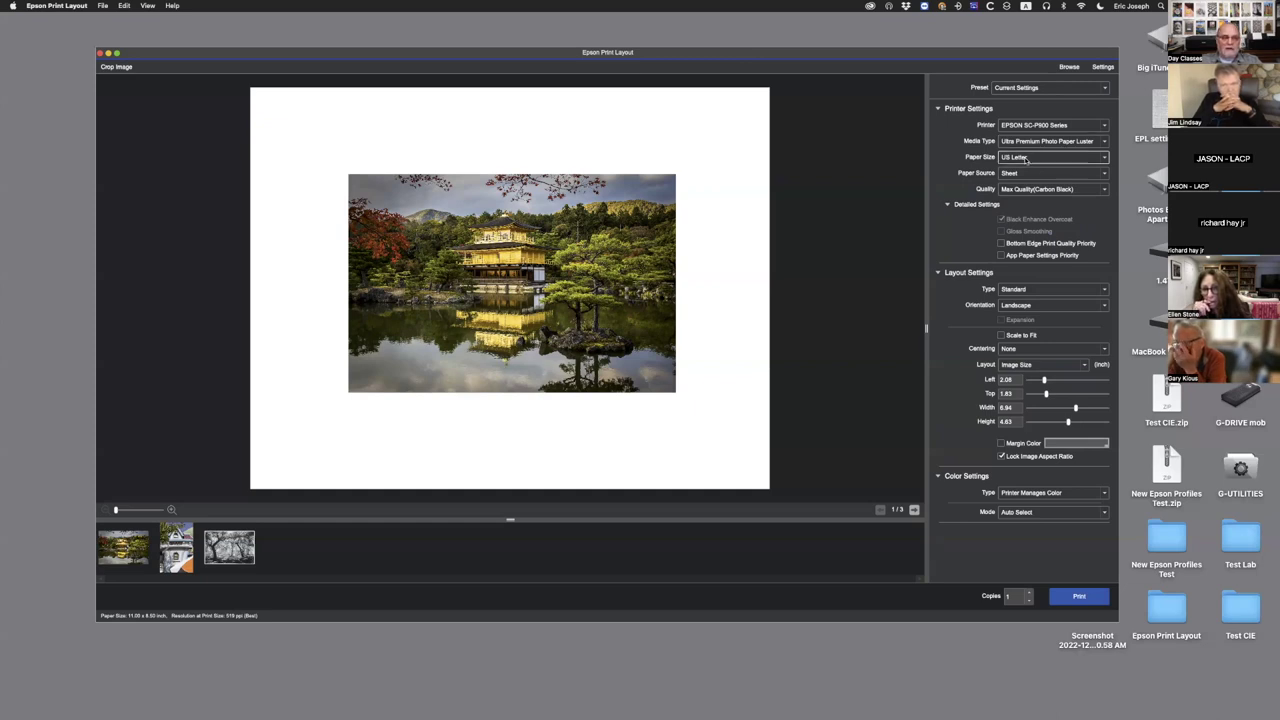
- Try Max Quality, return the print quality to High Quality, and disable Black Enhance Overcoat
click(1059, 189)
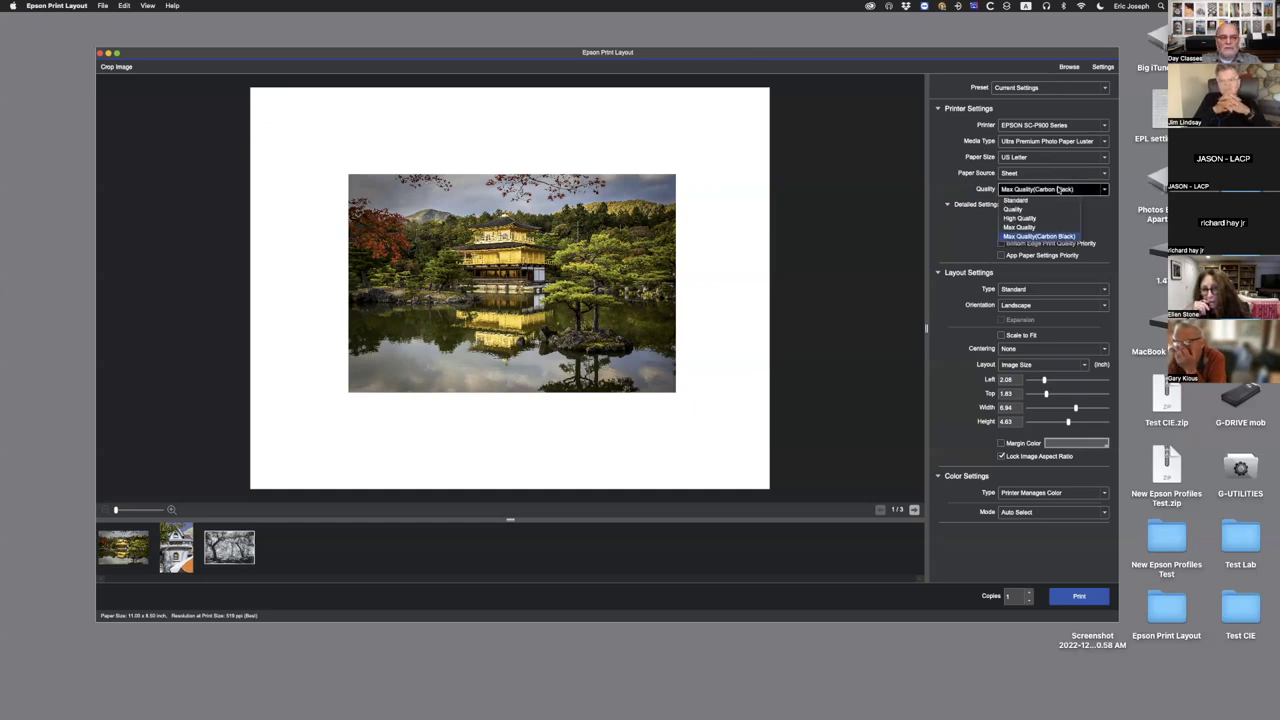
click(1040, 228)
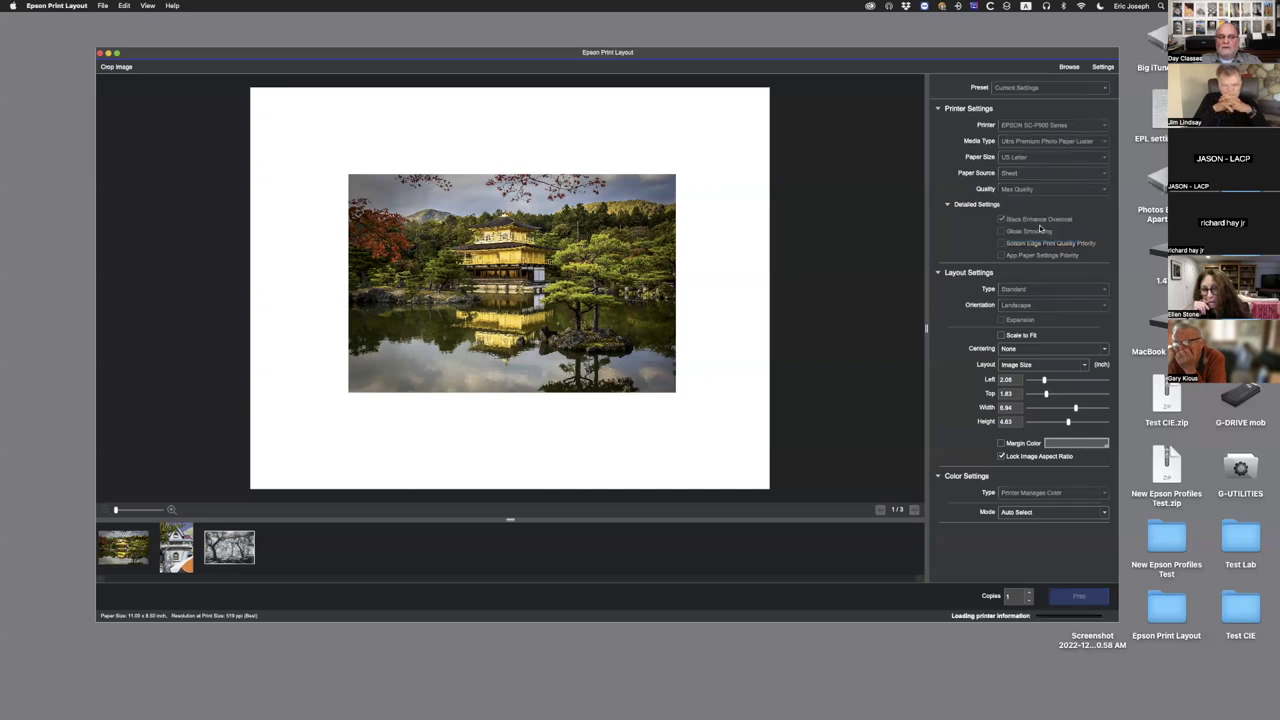
click(1040, 191)
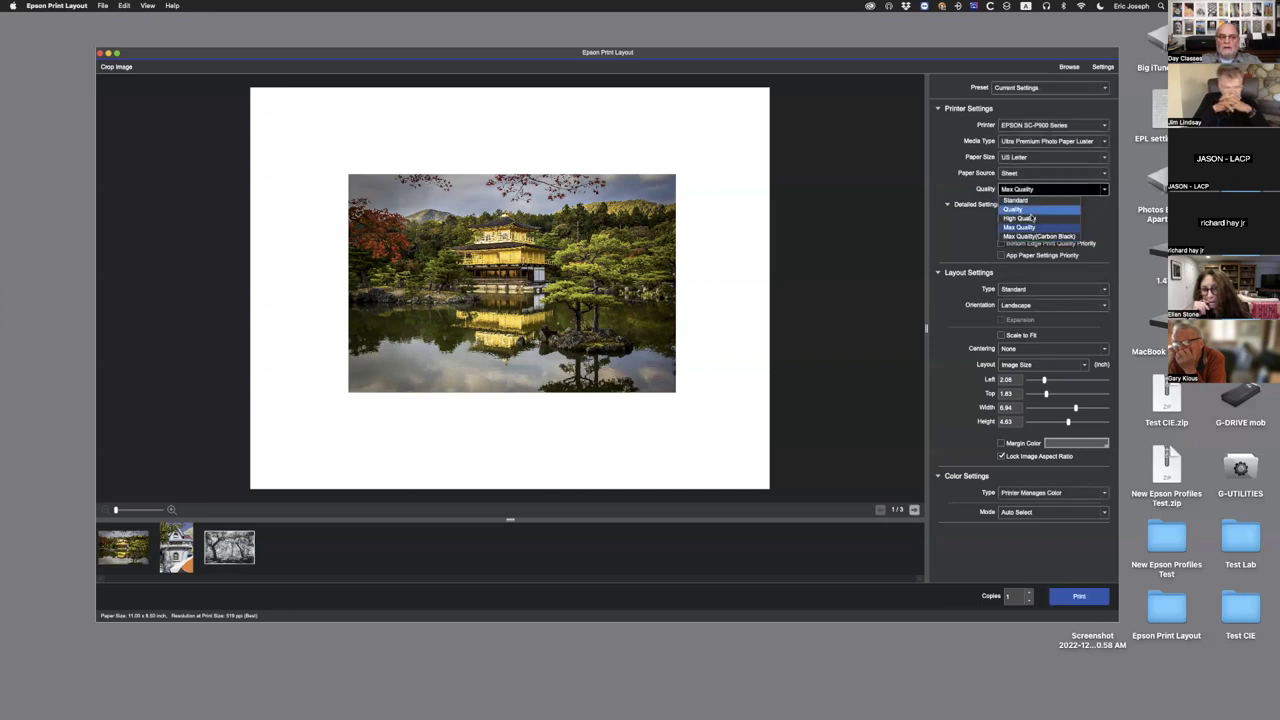
click(1035, 219)
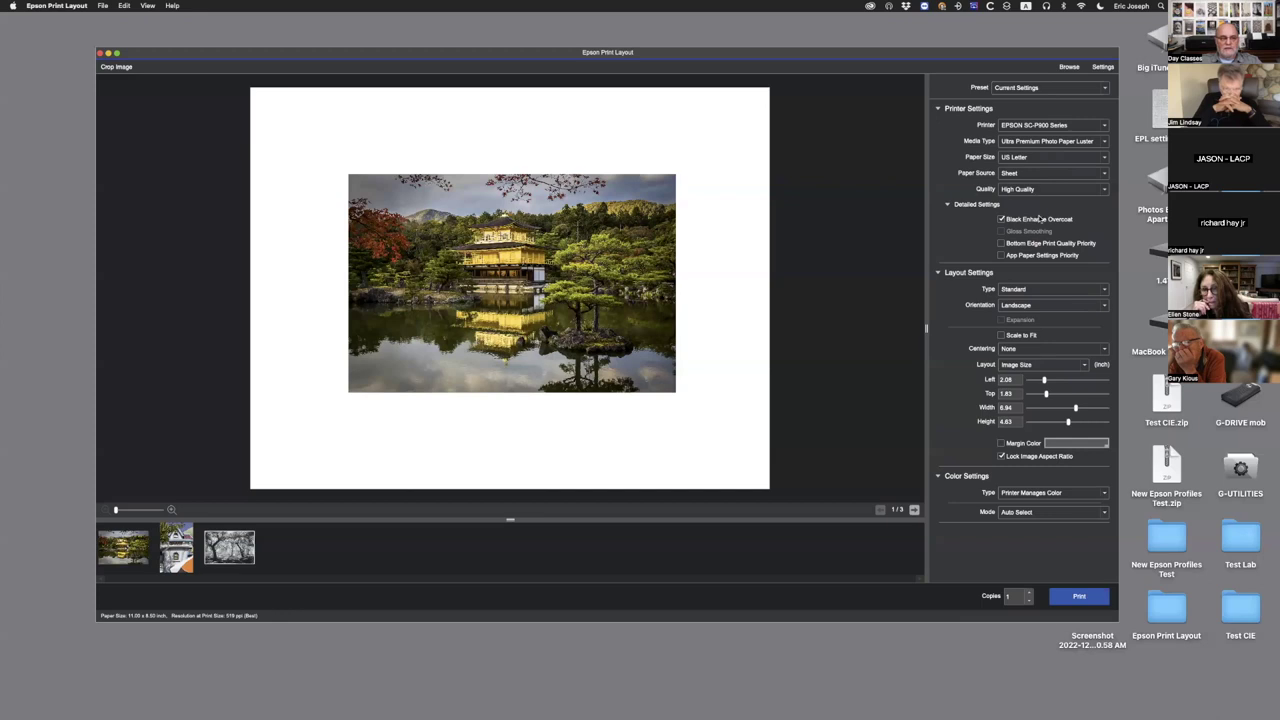
click(1001, 219)
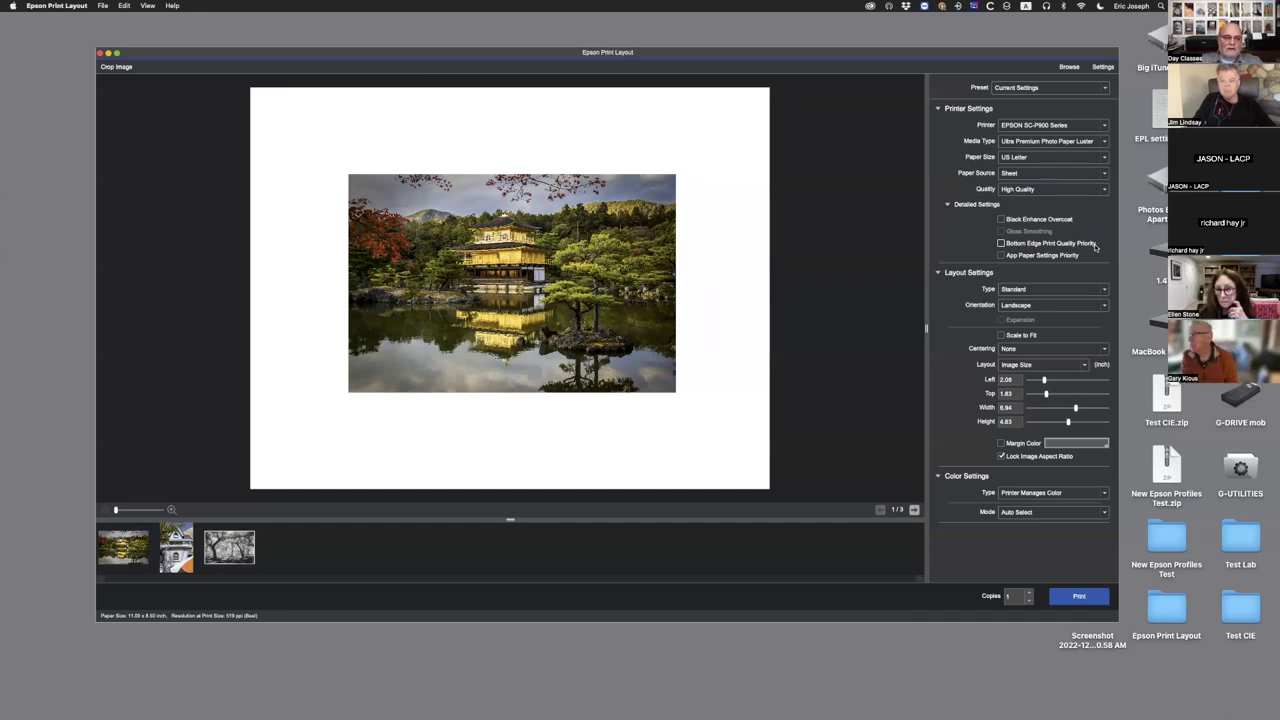
- Enable App Paper Settings Priority, and collapse and re-expand the layout settings
click(1001, 255)
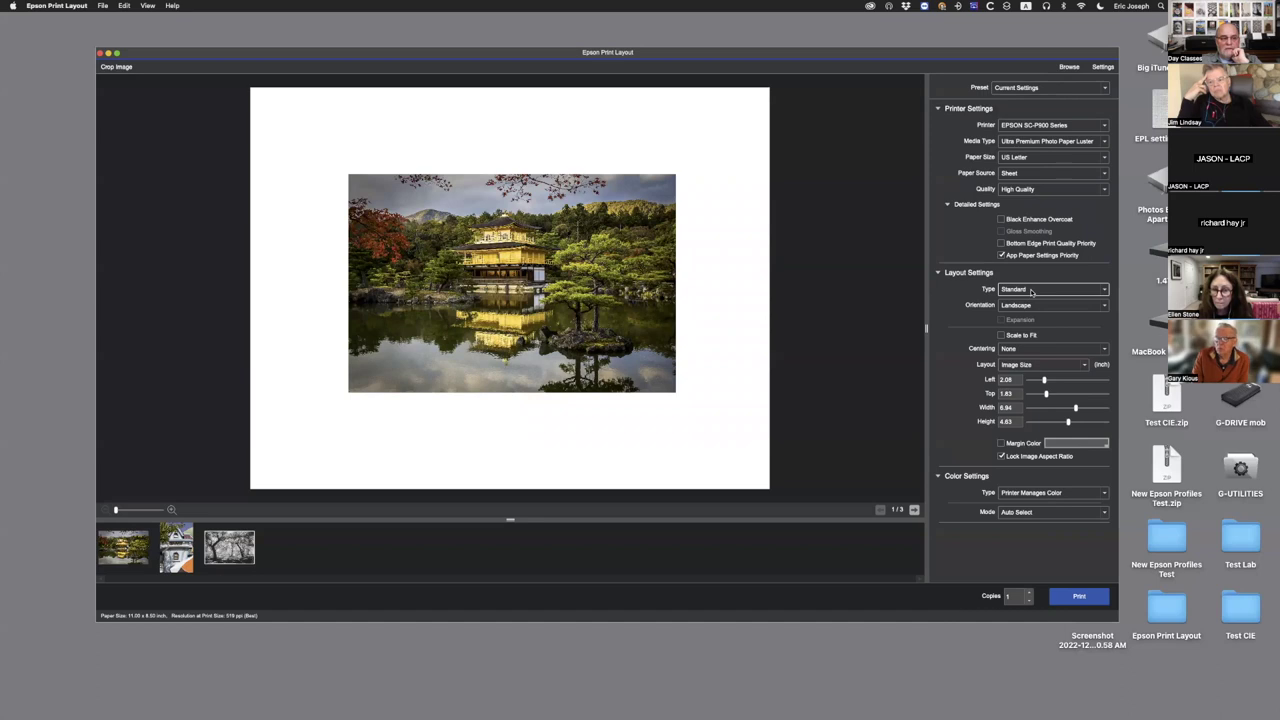
click(938, 273)
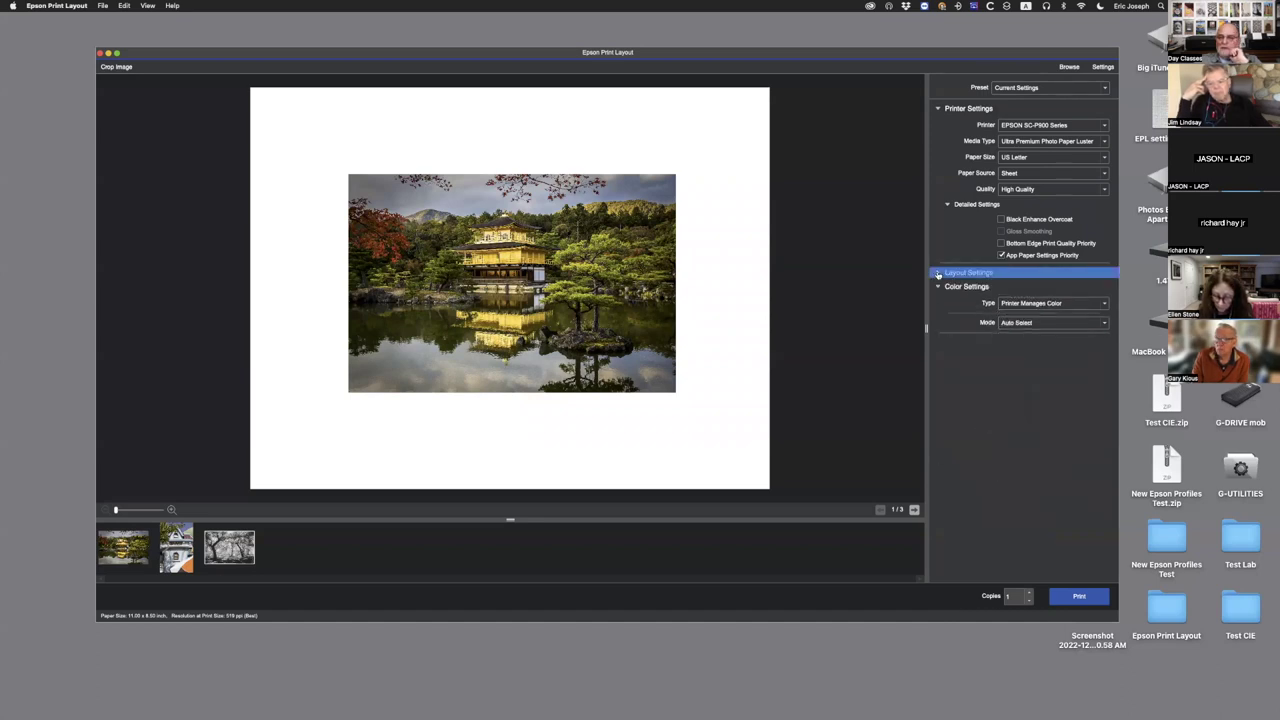
click(938, 273)
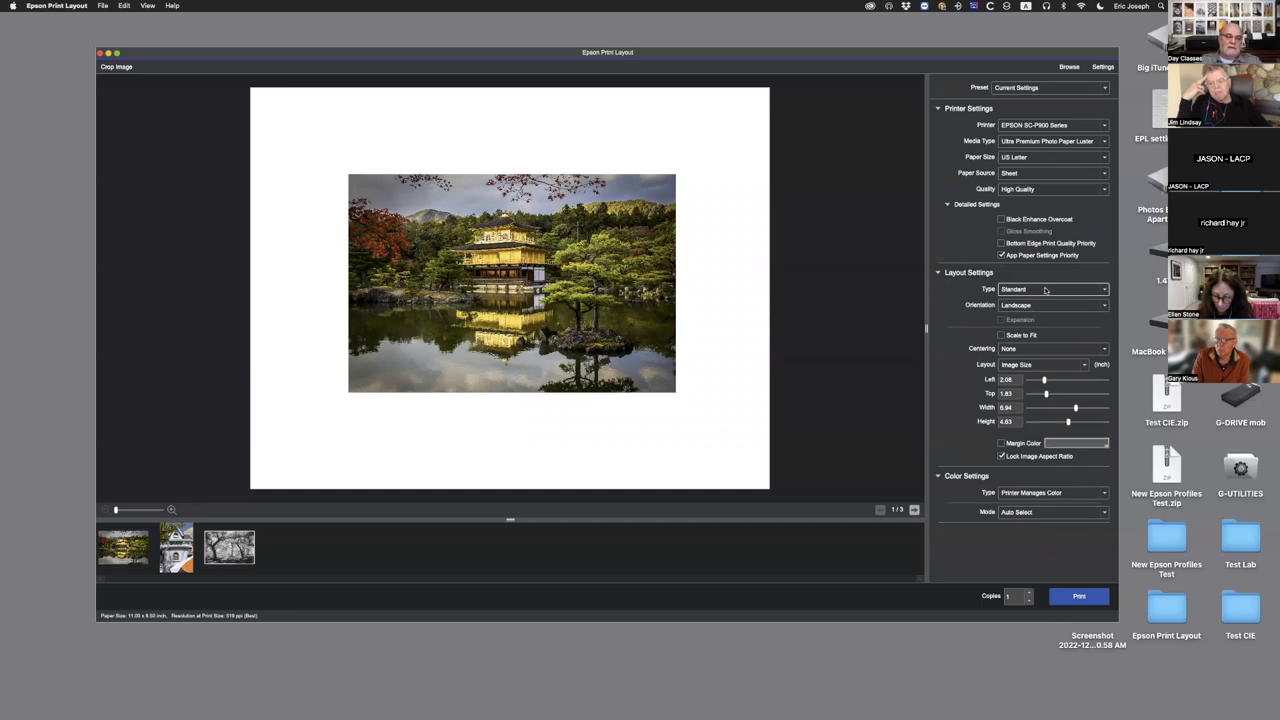
- Set the layout type to Template, and fill the 2-up template with the golden temple image above and the courthouse image below
click(938, 108)
click(938, 108)
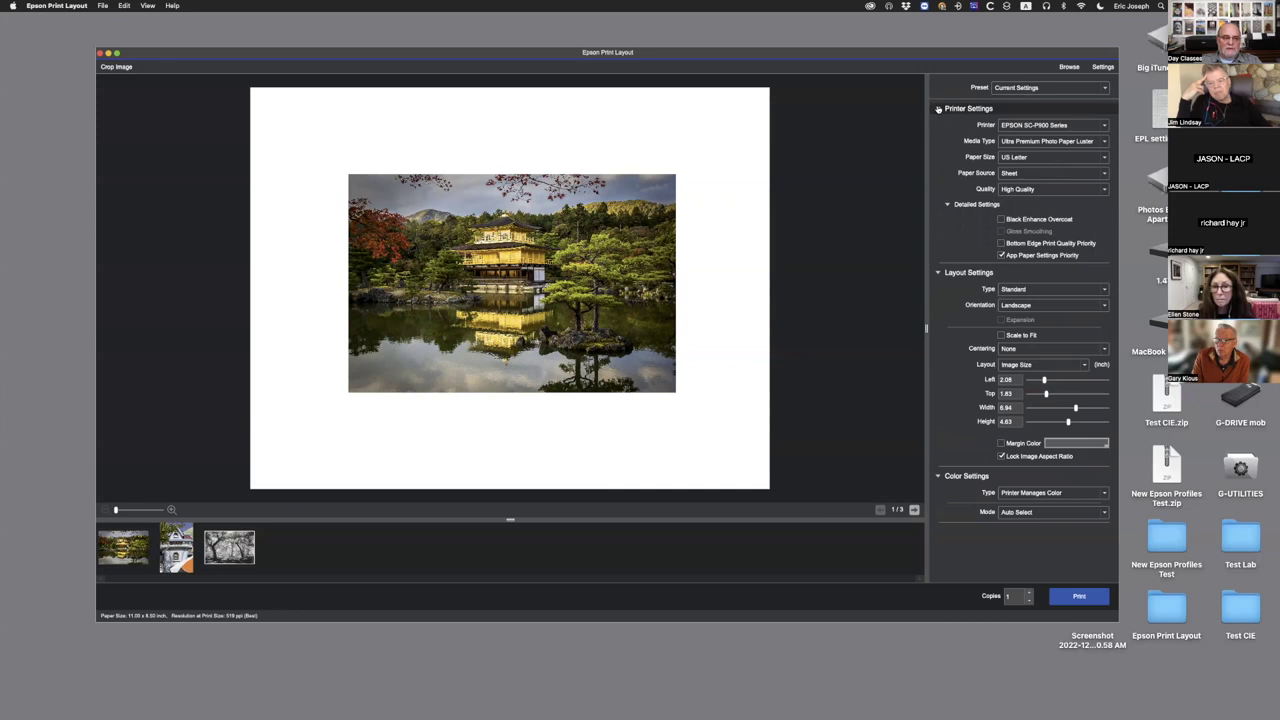
click(1046, 289)
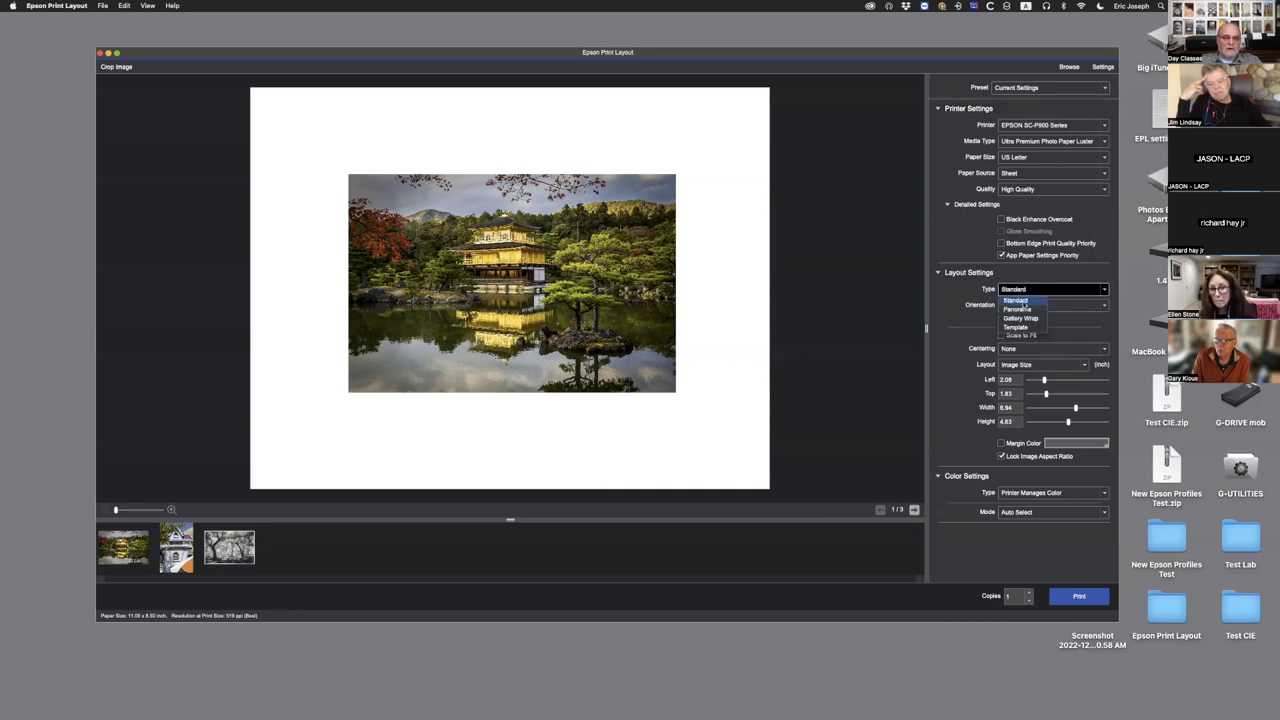
click(1017, 327)
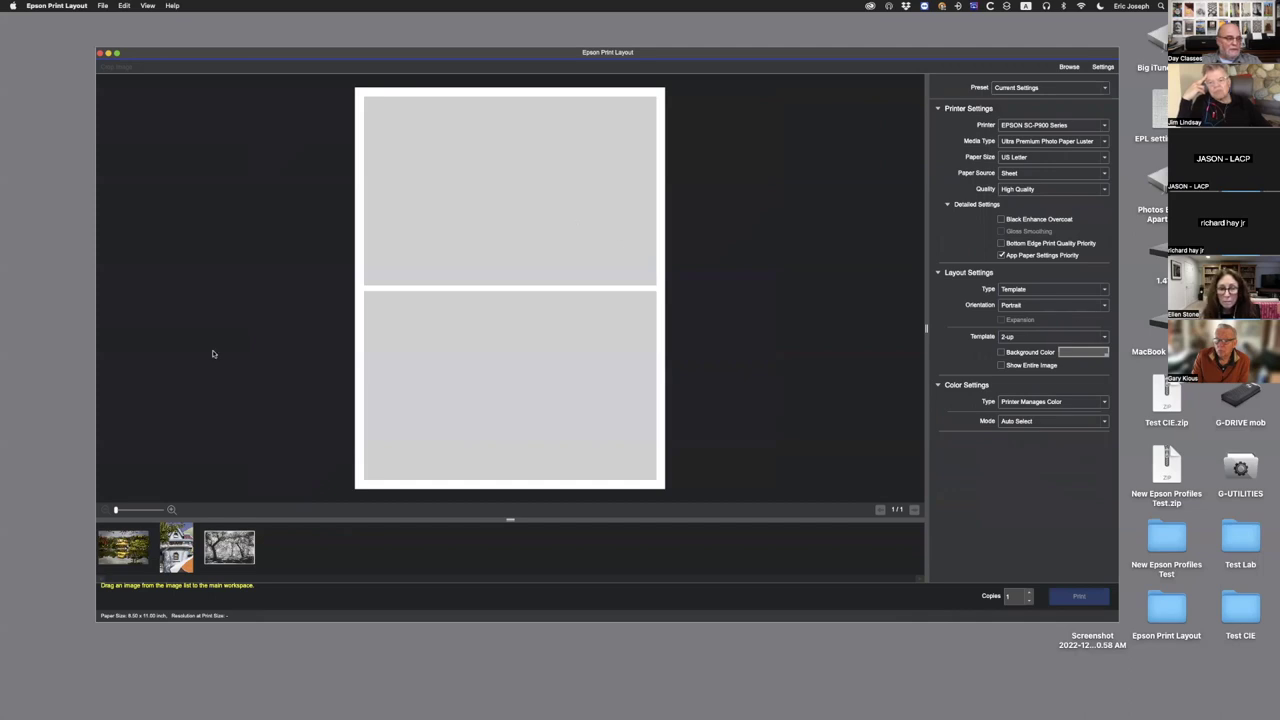
drag(123, 547, 511, 182)
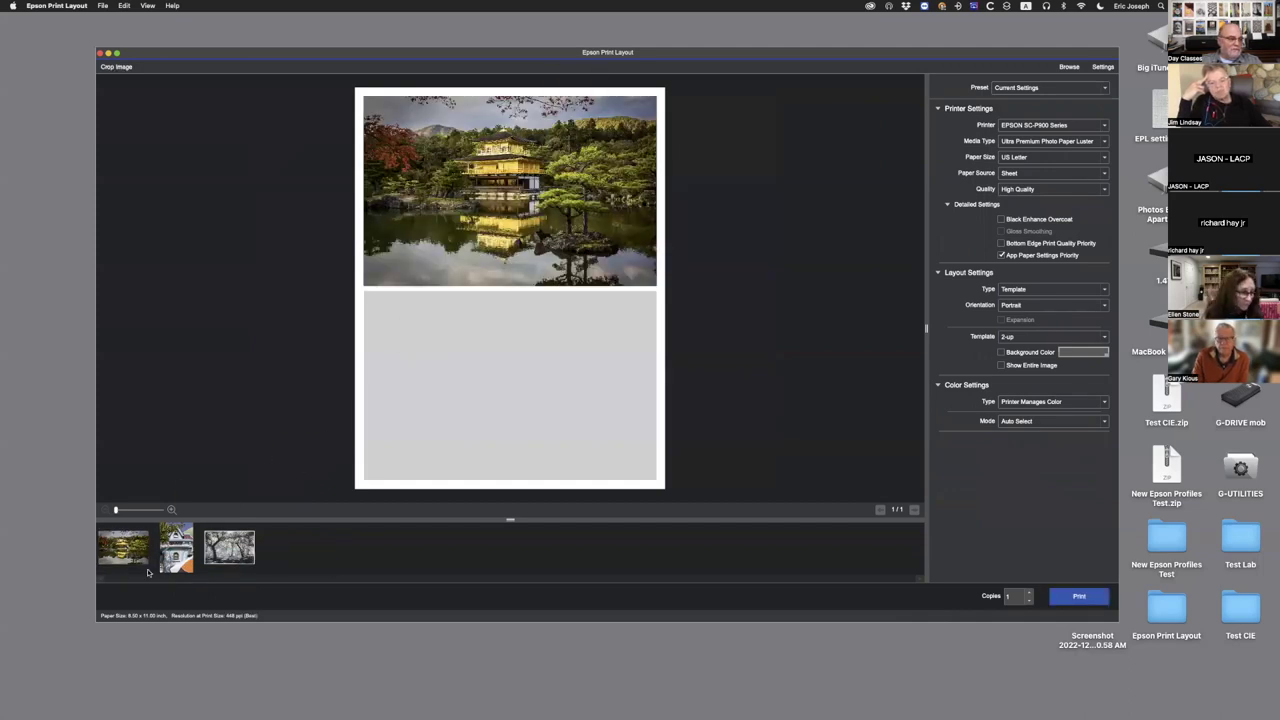
drag(176, 547, 564, 353)
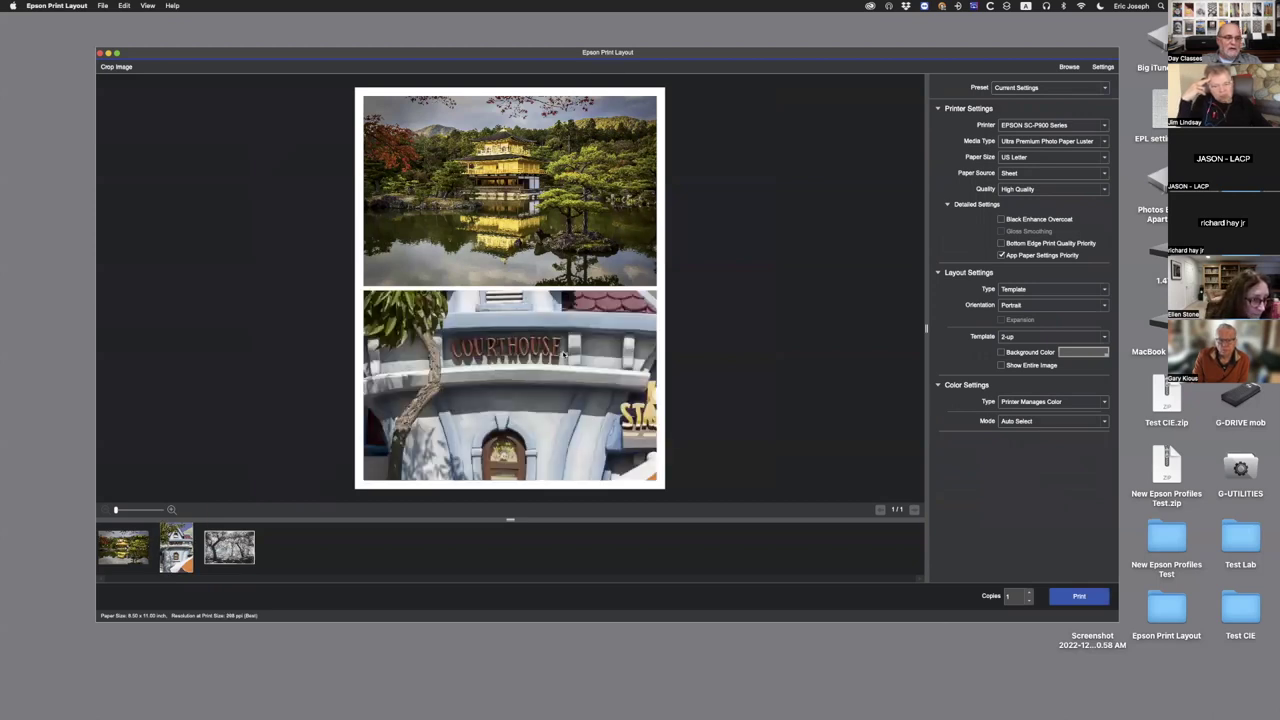
- Choose the 3-up template and fill its frames with the courthouse, golden temple and black-and-white tree images
click(1065, 337)
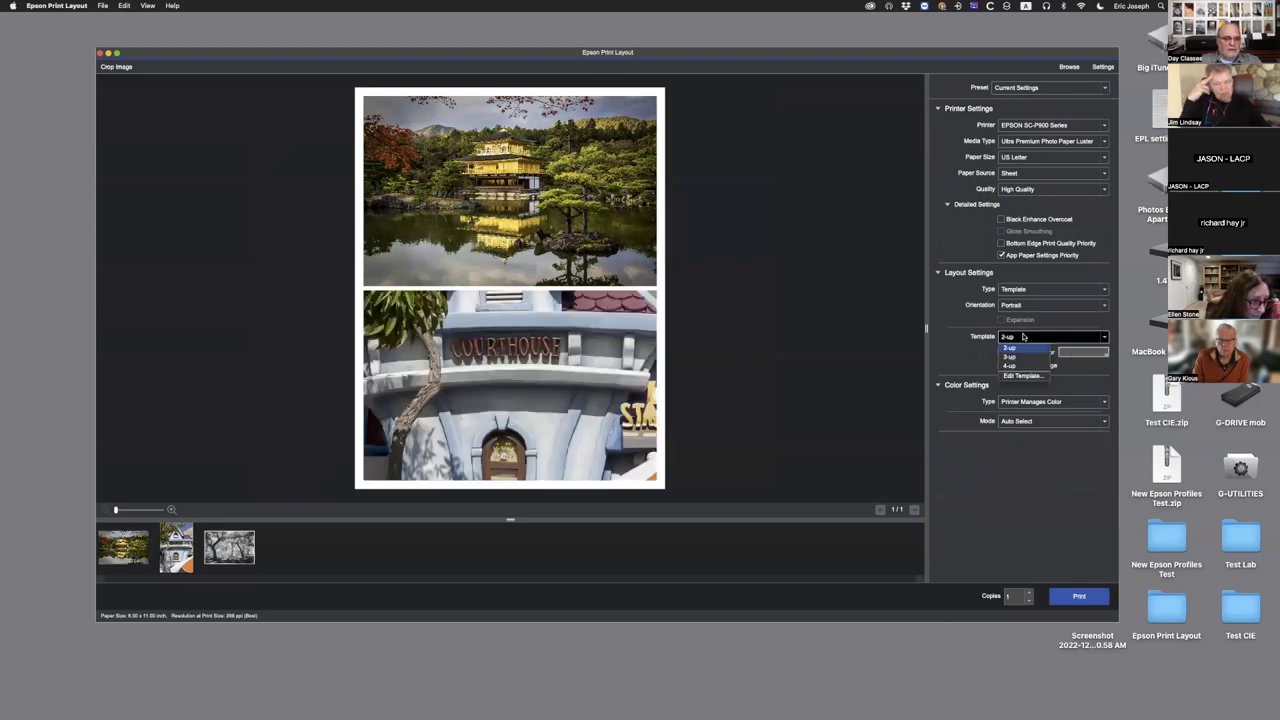
click(1015, 357)
drag(176, 547, 530, 185)
drag(123, 547, 528, 252)
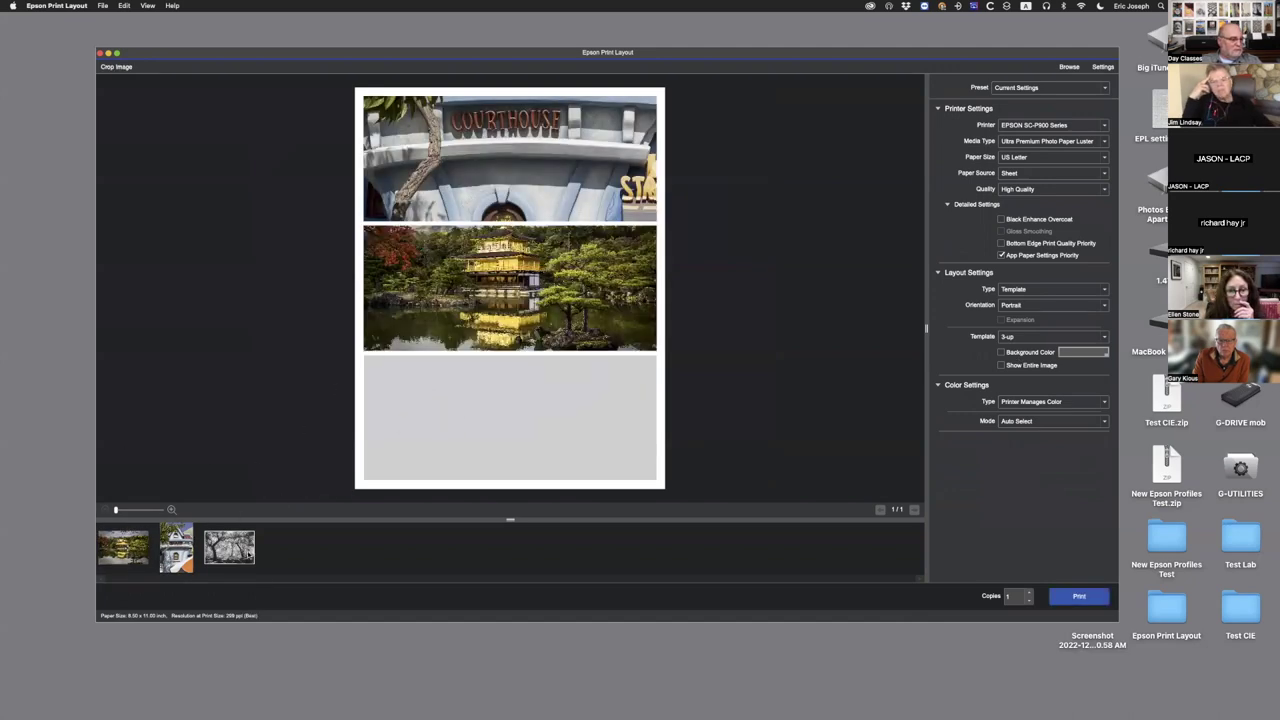
drag(229, 547, 534, 410)
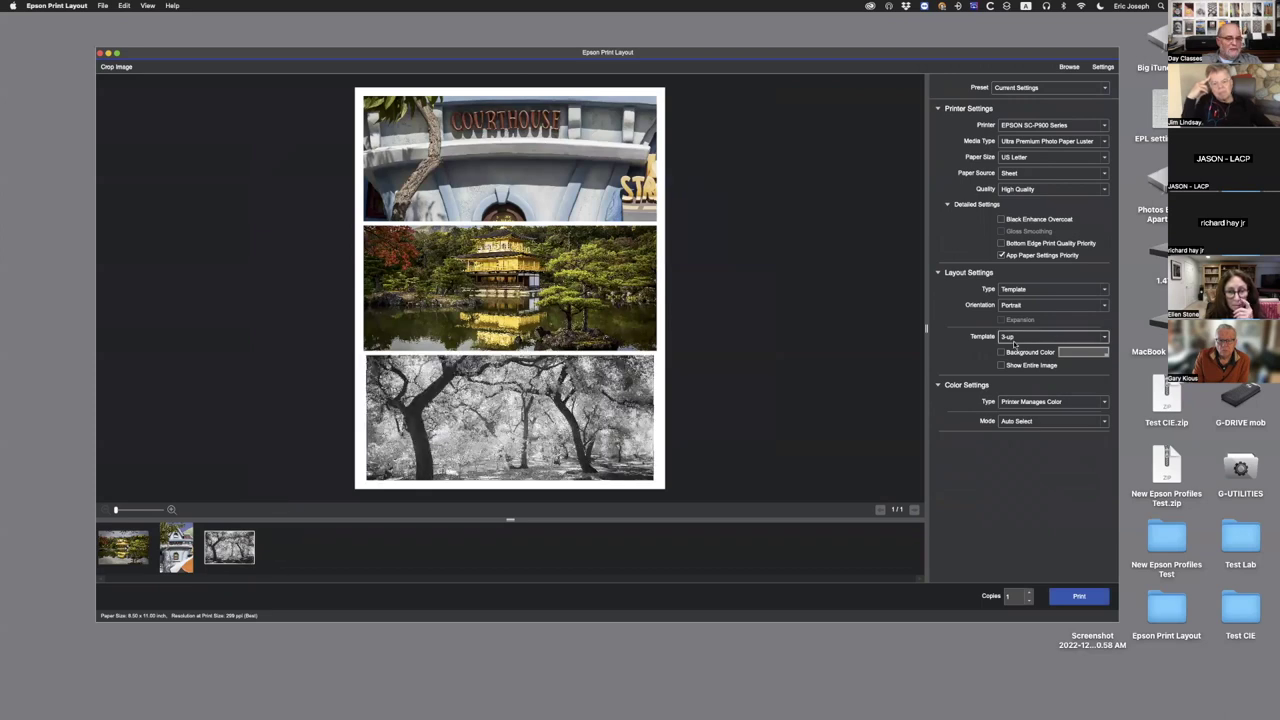
- Switch to the 4-up template, and open the template editor's add-template settings and cancel out of both
click(1012, 338)
click(1015, 377)
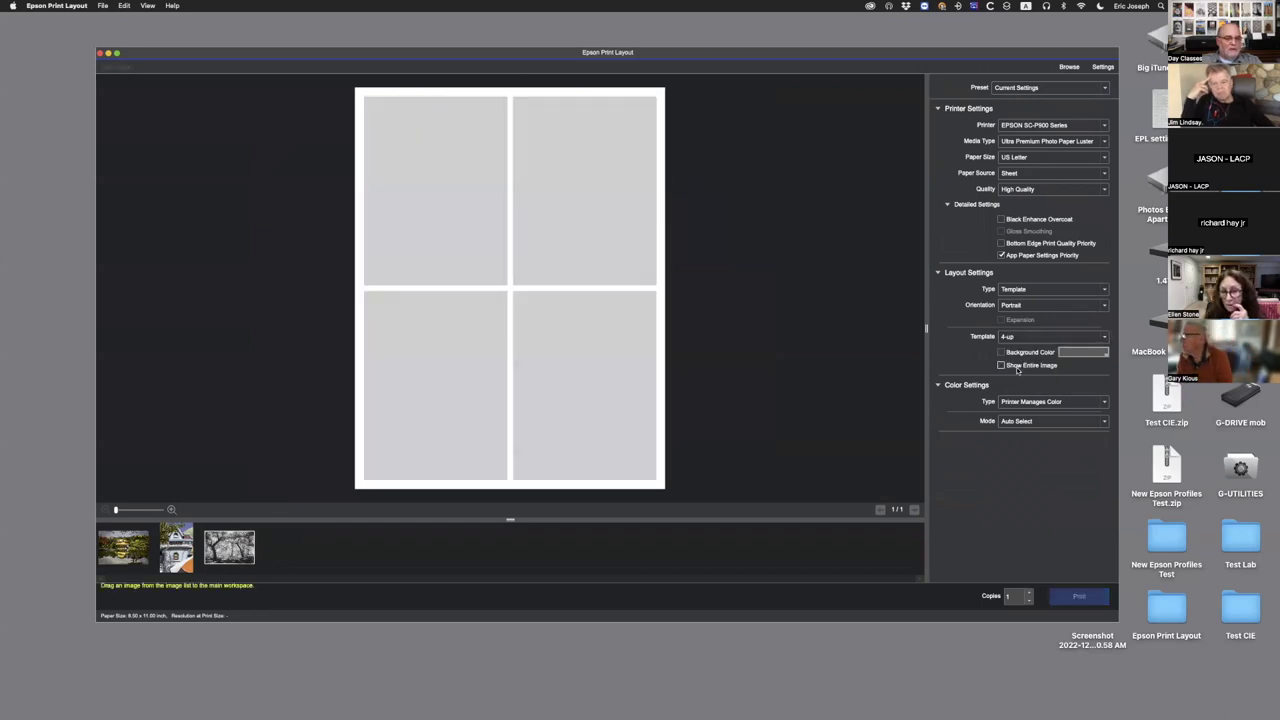
click(1030, 337)
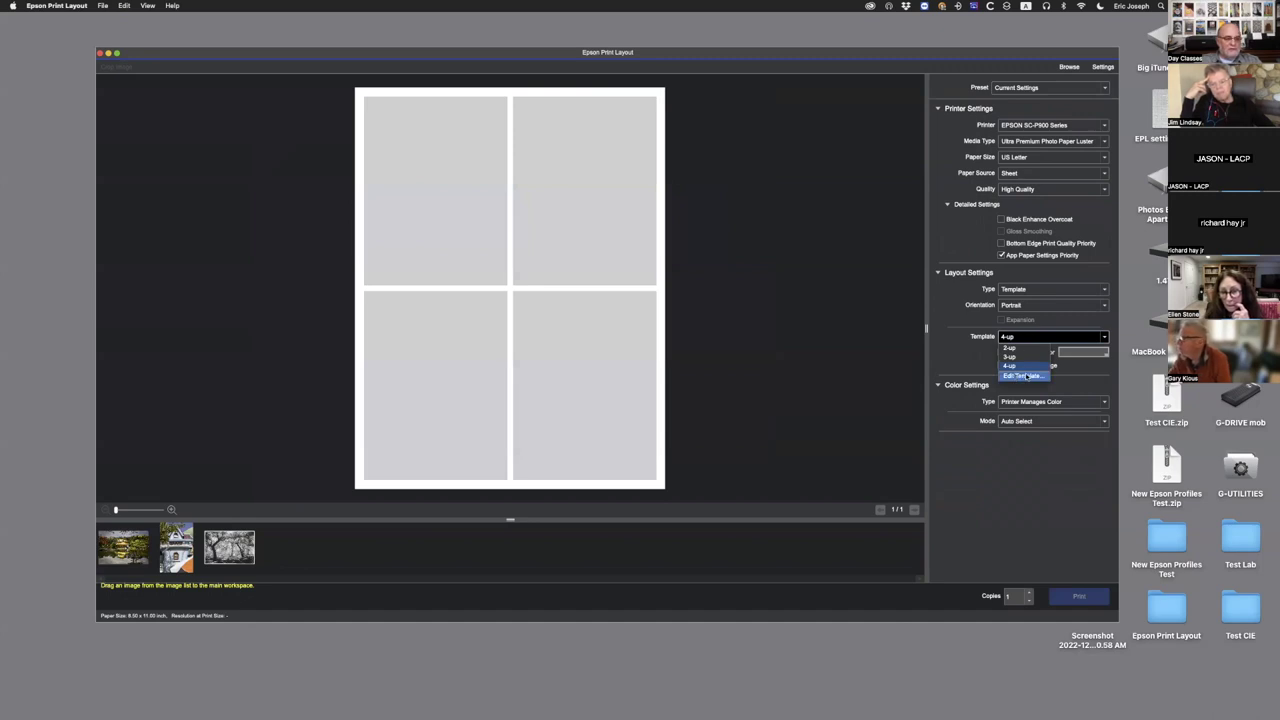
click(1020, 376)
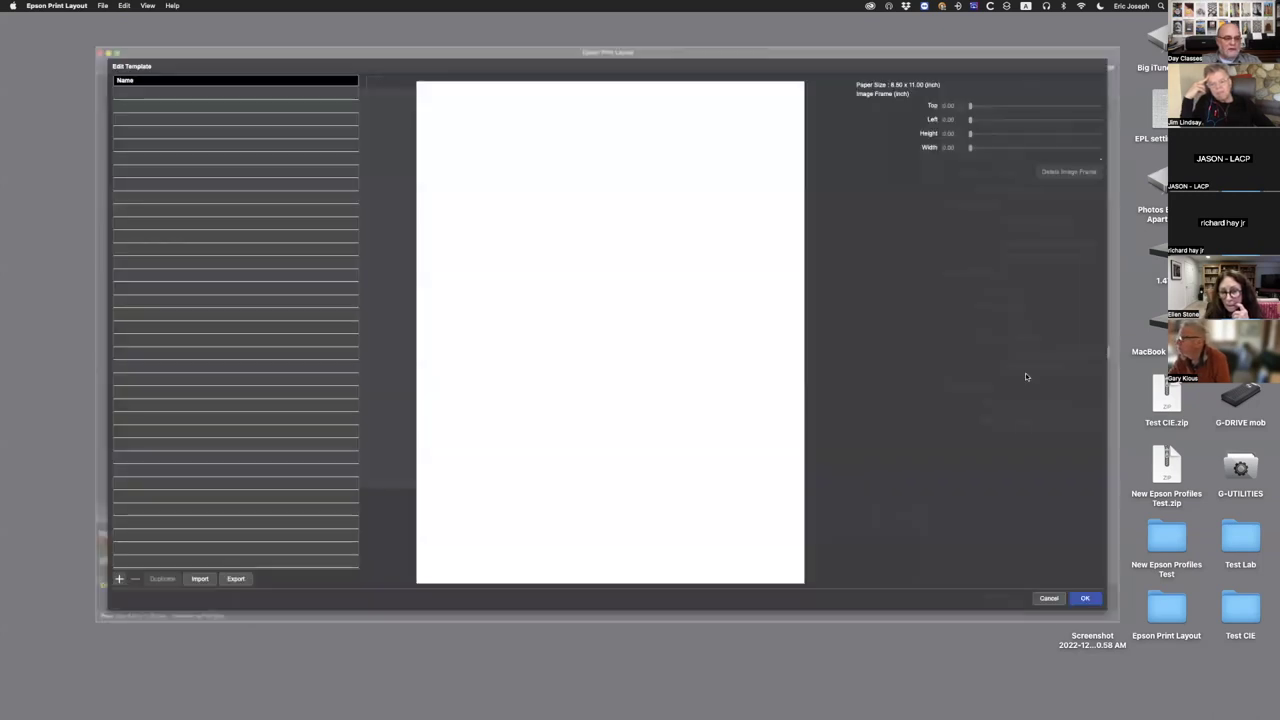
click(119, 578)
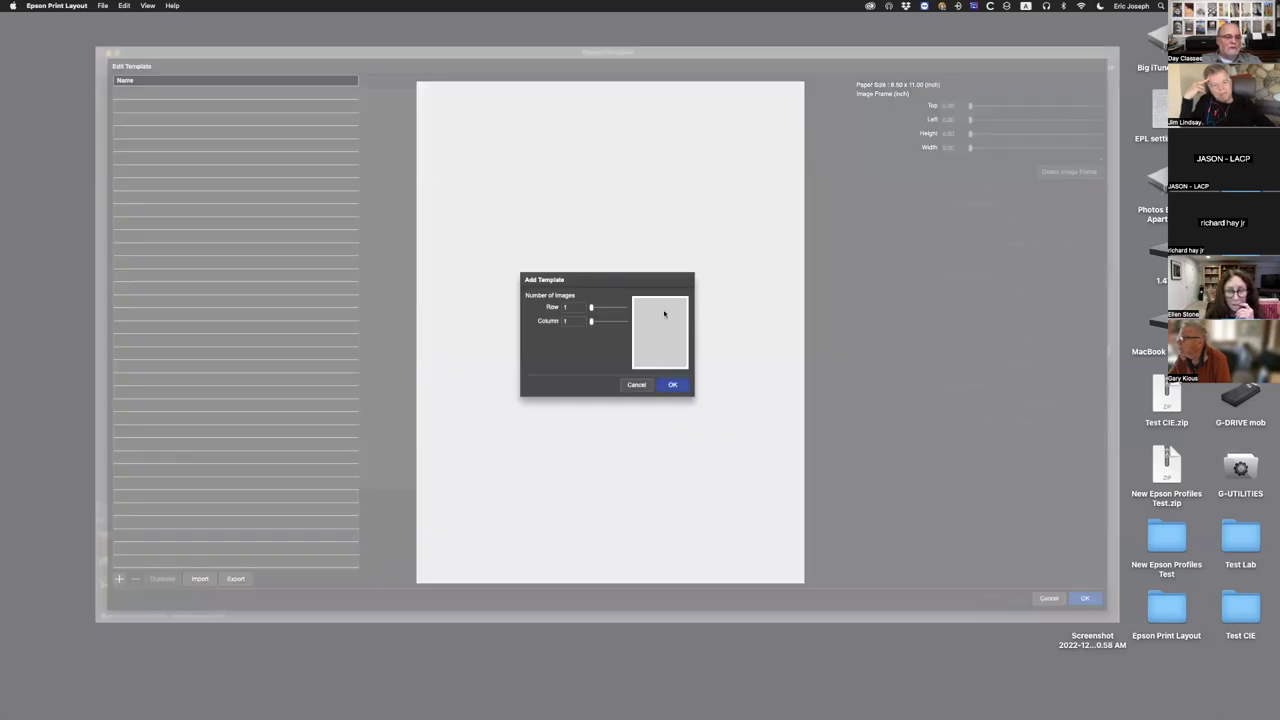
click(637, 385)
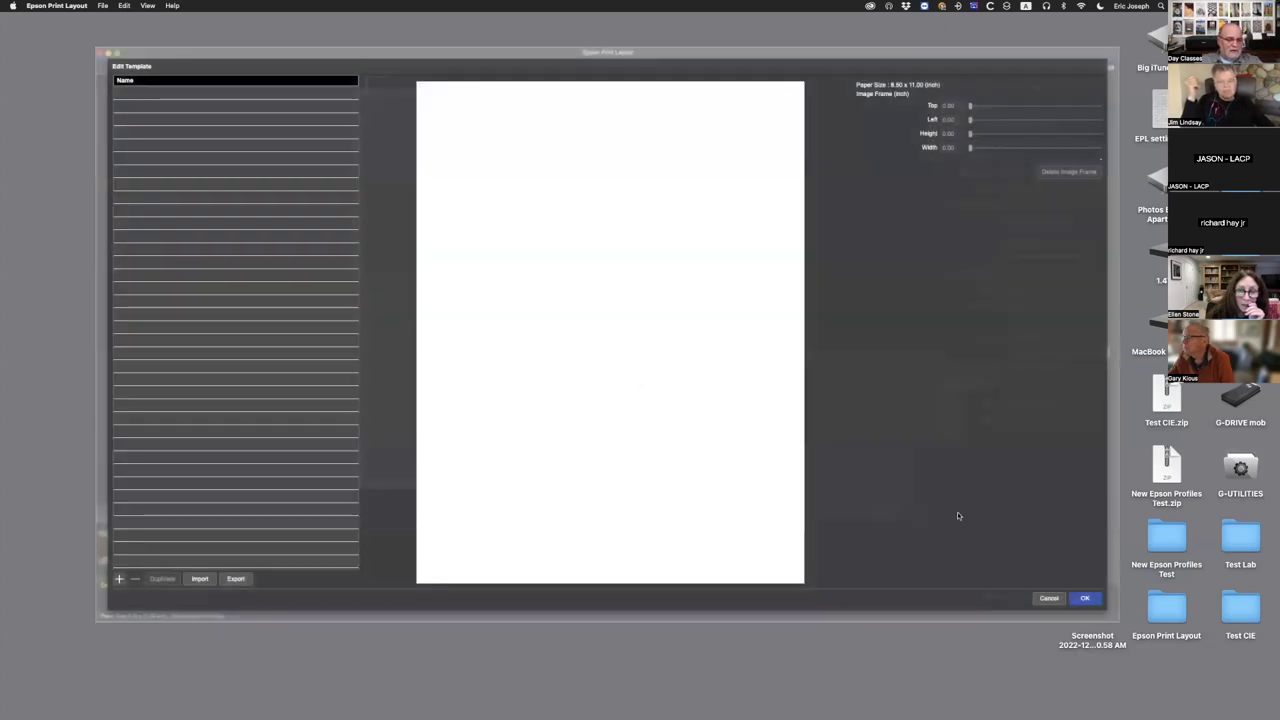
click(1048, 599)
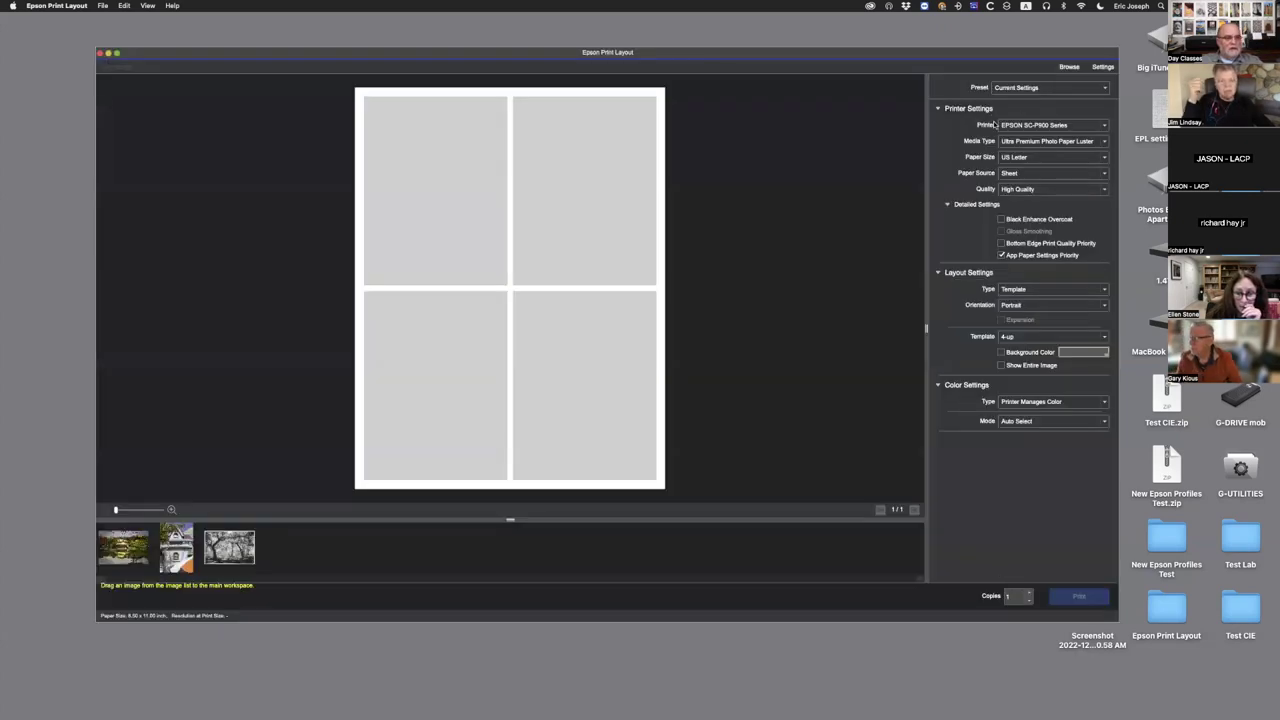
- Try the Panorama layout type and switch to Gallery Wrap
click(1020, 289)
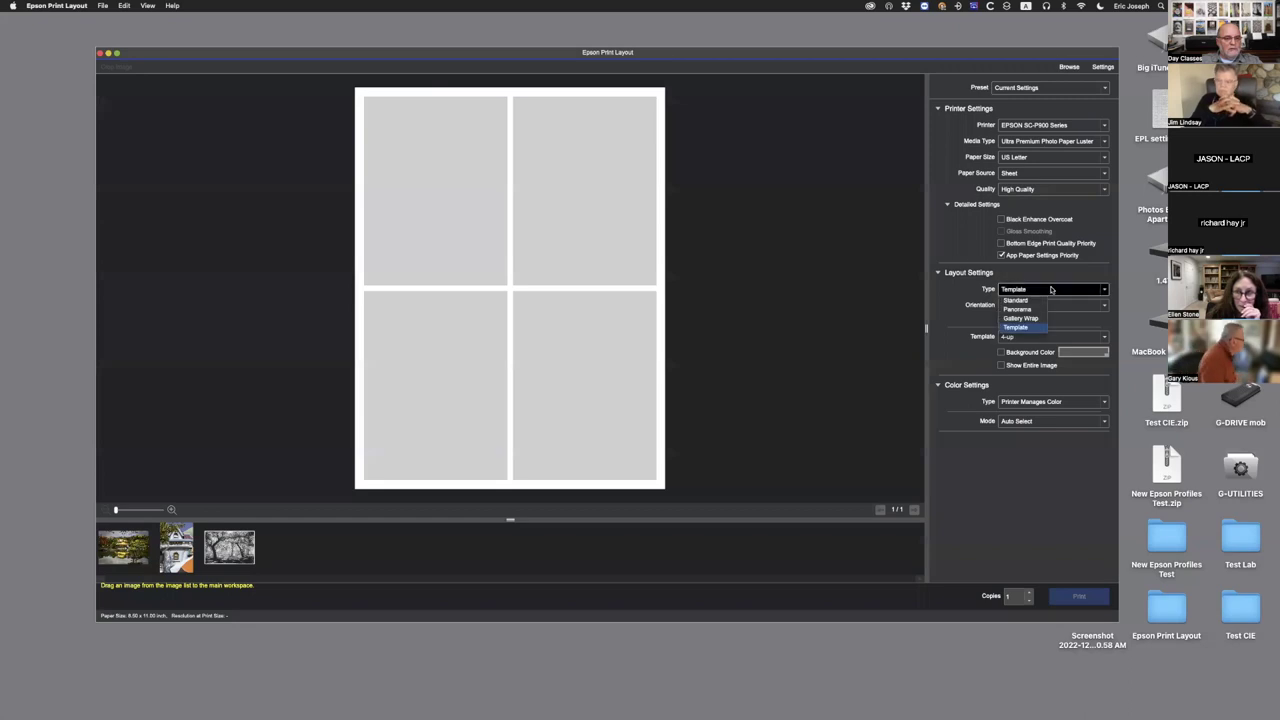
click(1020, 310)
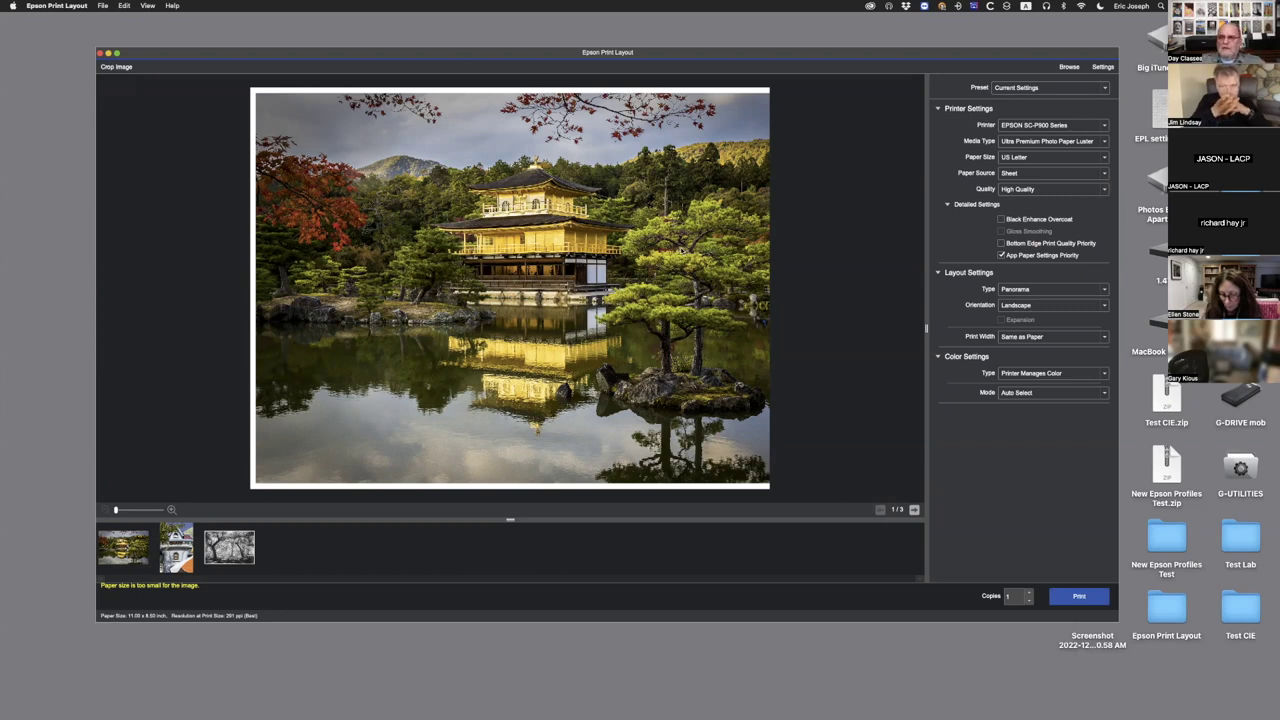
click(1051, 289)
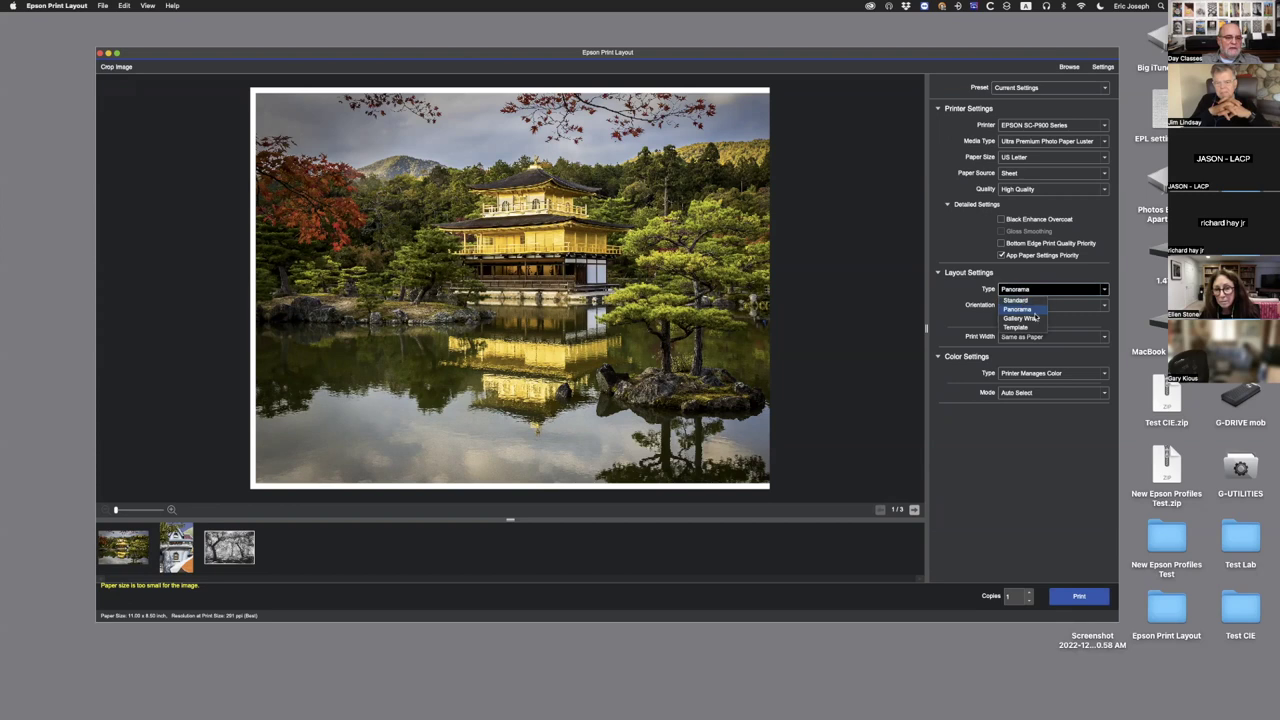
click(1036, 318)
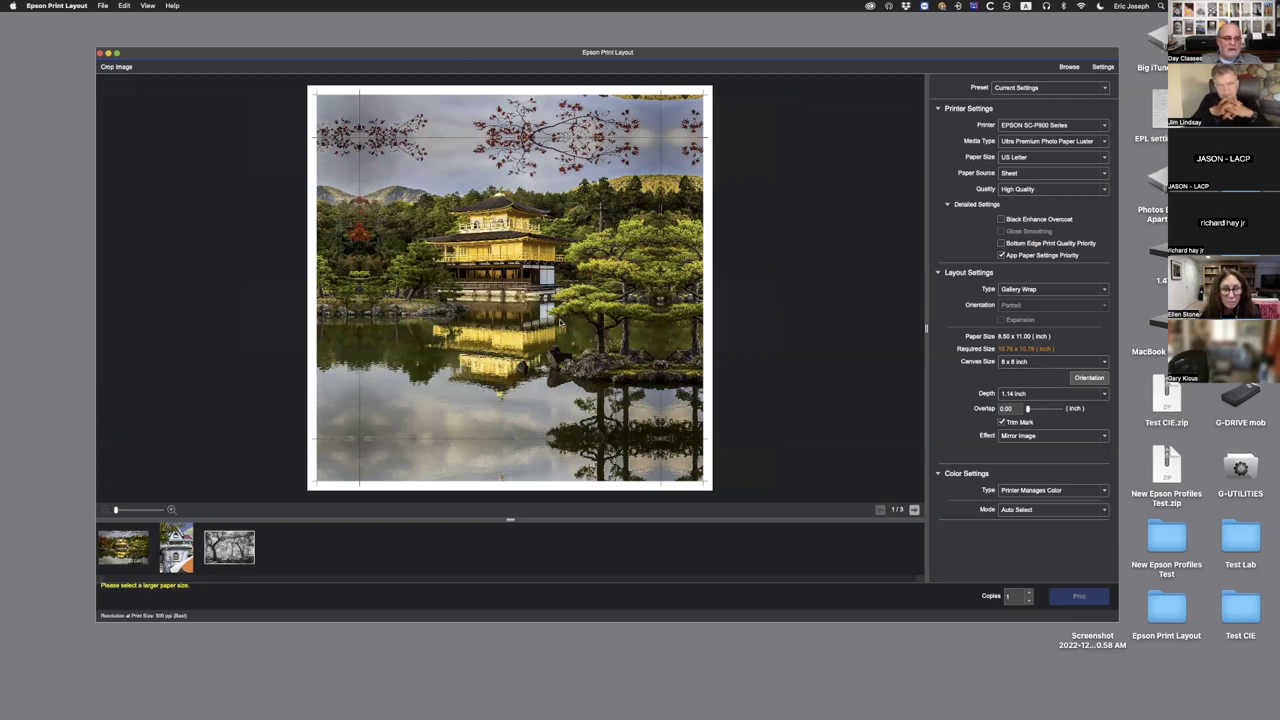
- Set the gallery wrap effect to Color with a green fill color, hex 008040
click(1027, 436)
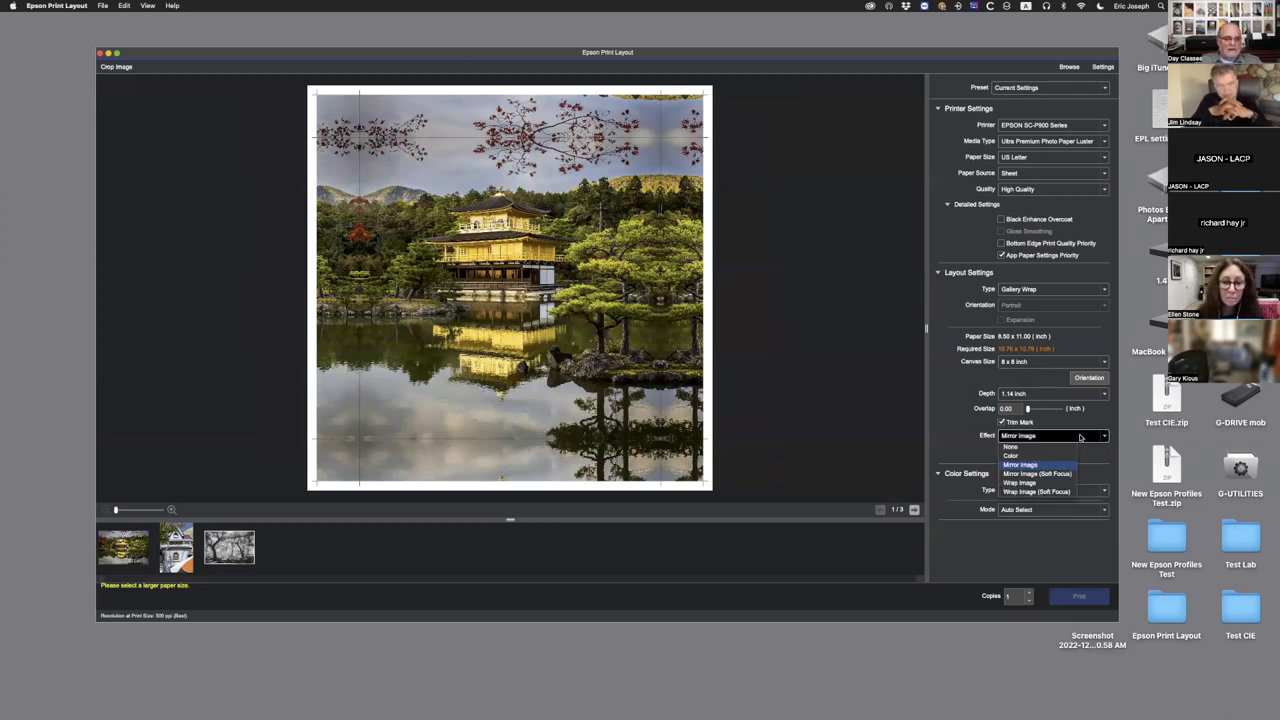
click(1012, 456)
click(1022, 452)
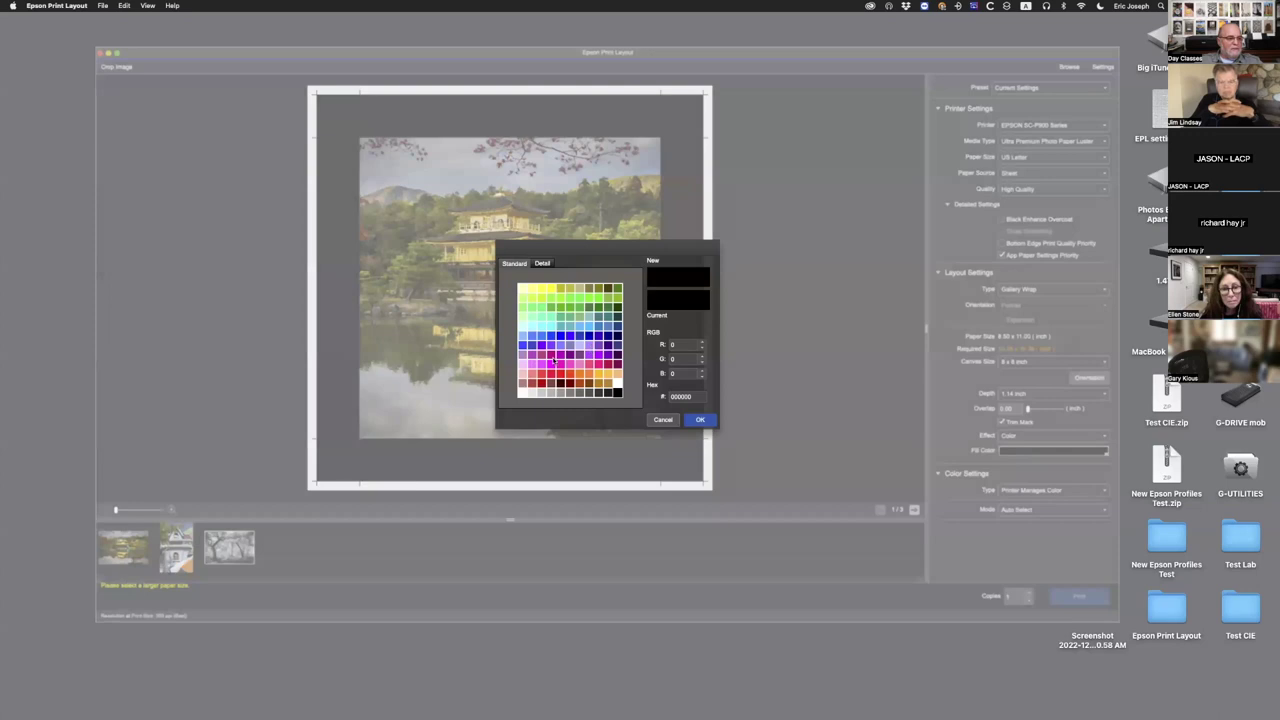
click(608, 311)
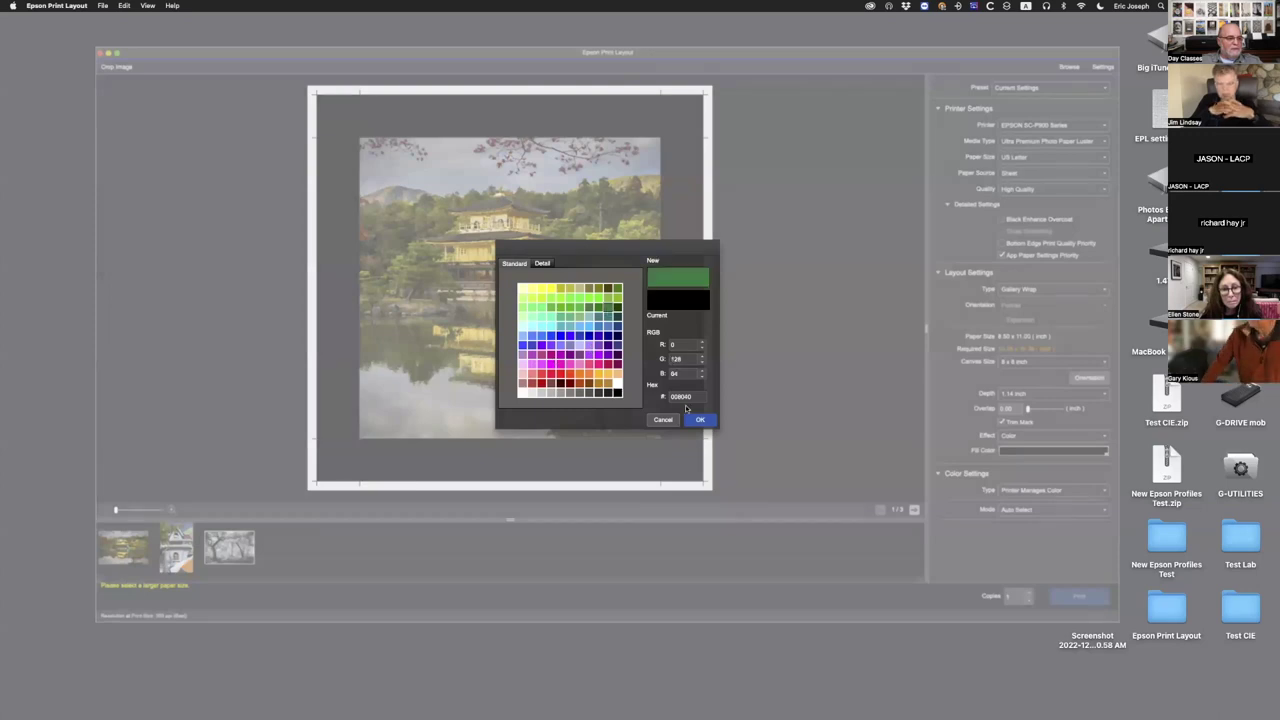
click(700, 419)
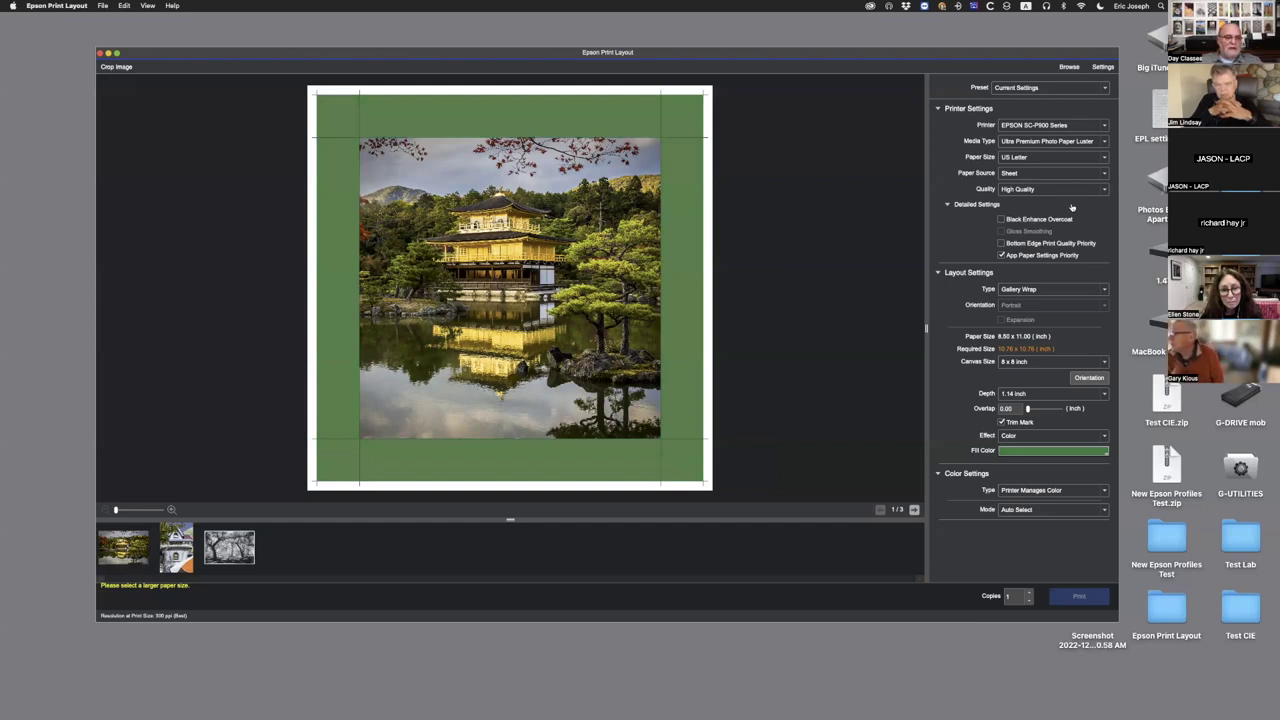
- Return the layout type to Standard and set the image centering to Center
click(1030, 289)
click(1030, 301)
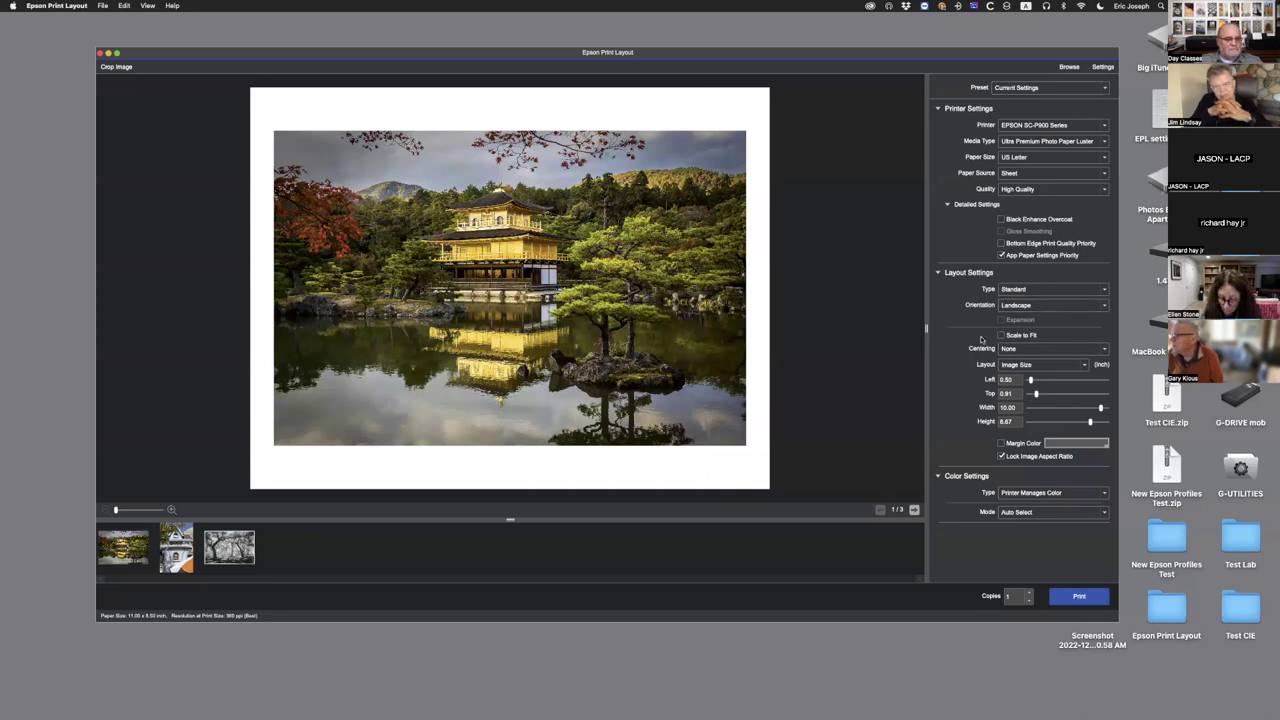
drag(479, 190, 497, 224)
click(1026, 348)
click(1018, 368)
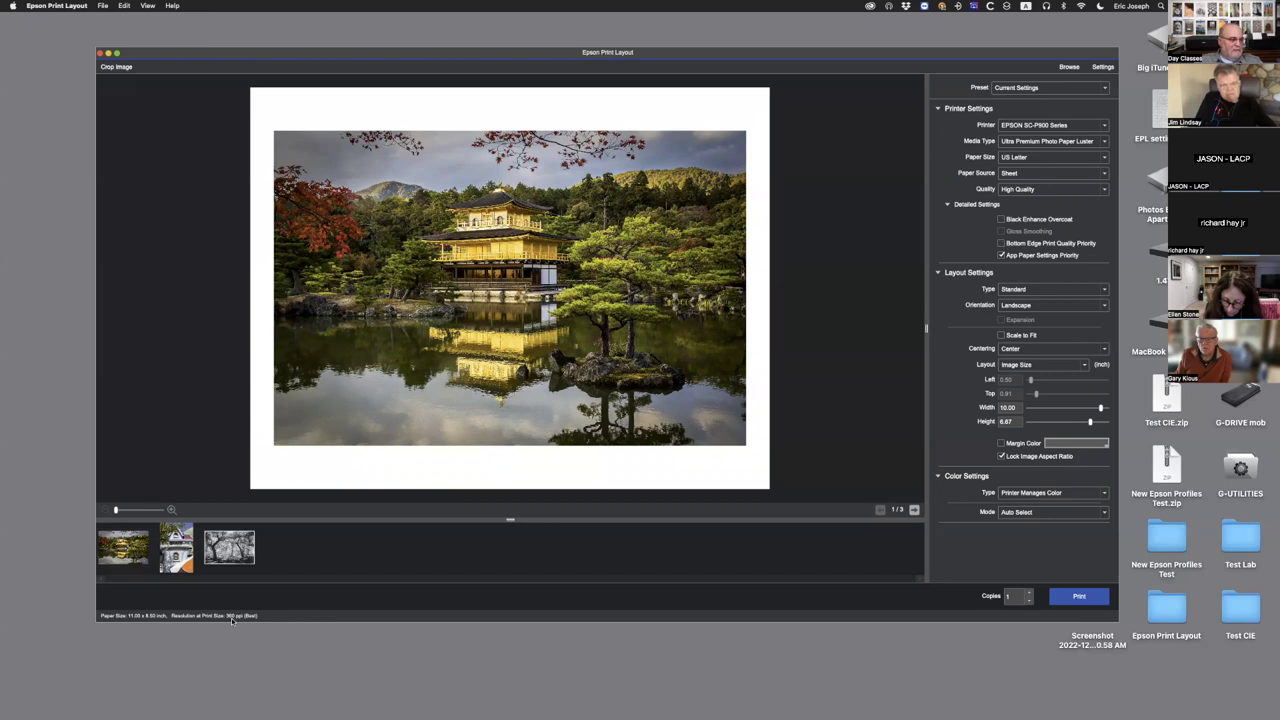
- Shrink the image to about 7.09 inches wide, enlarge it to about 10.76 inches, and set its width to 10 inches
drag(741, 133, 641, 176)
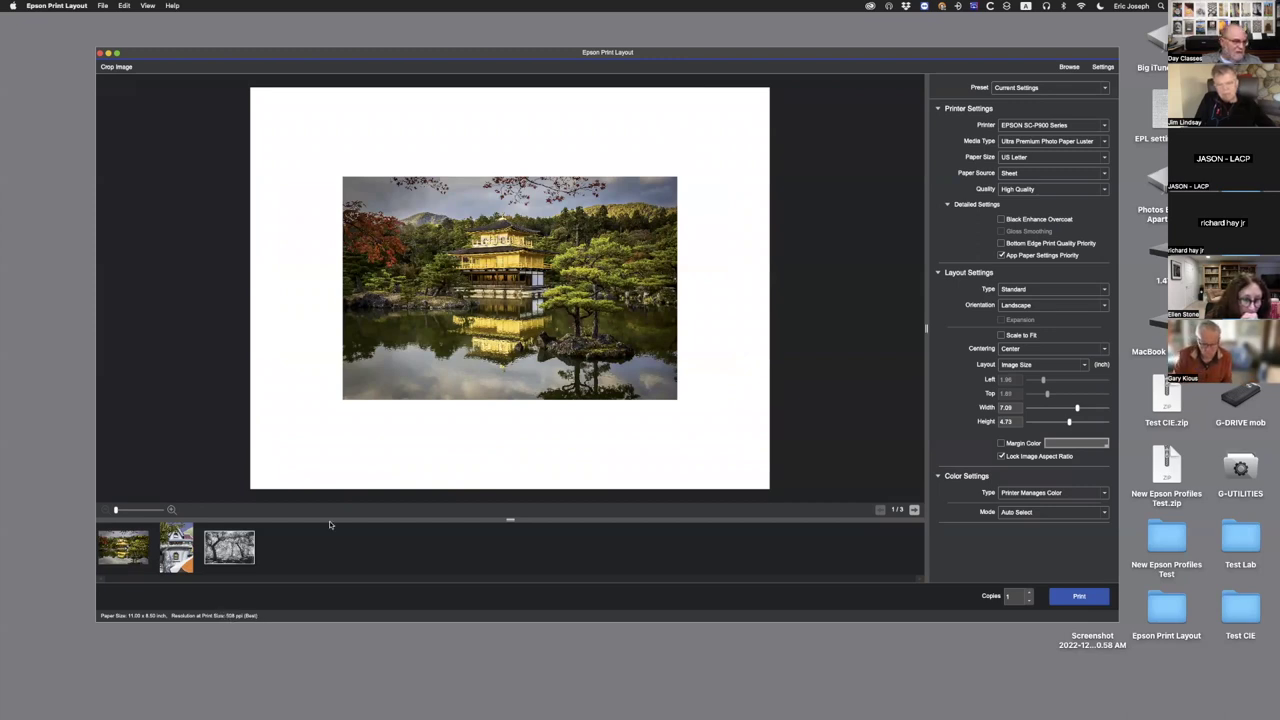
drag(676, 182, 787, 93)
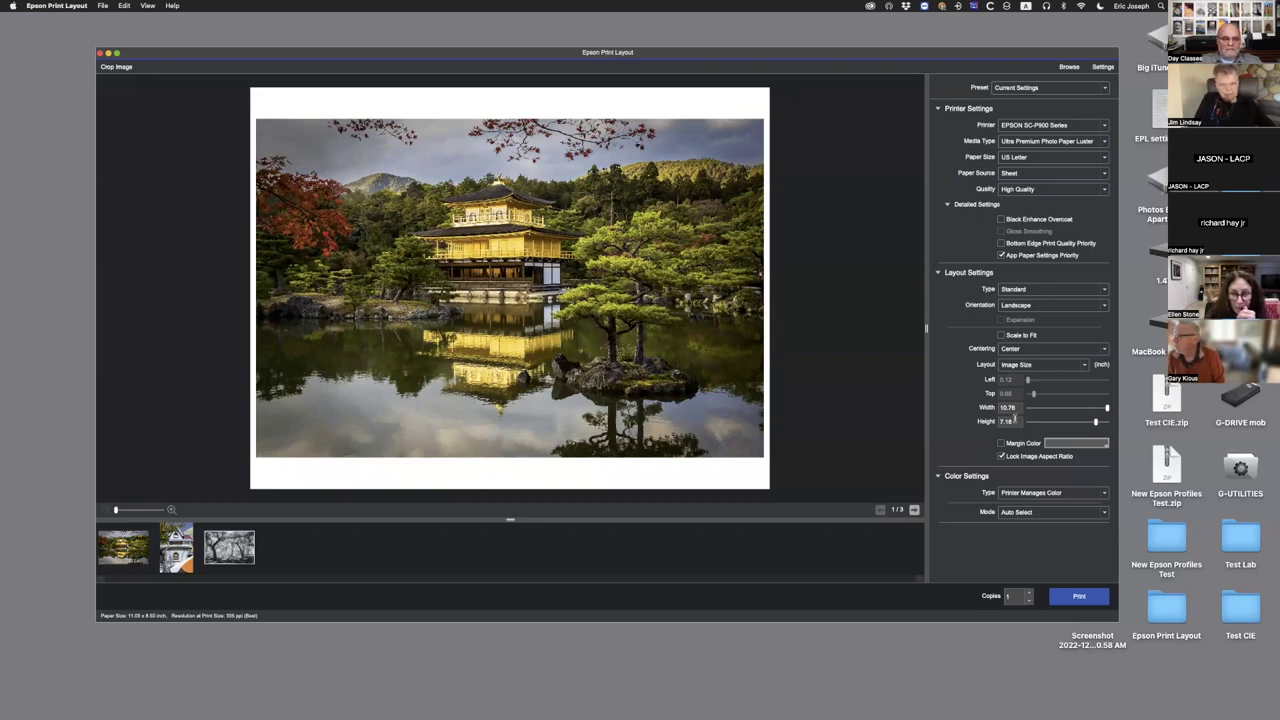
double_click(1016, 407)
text(10)
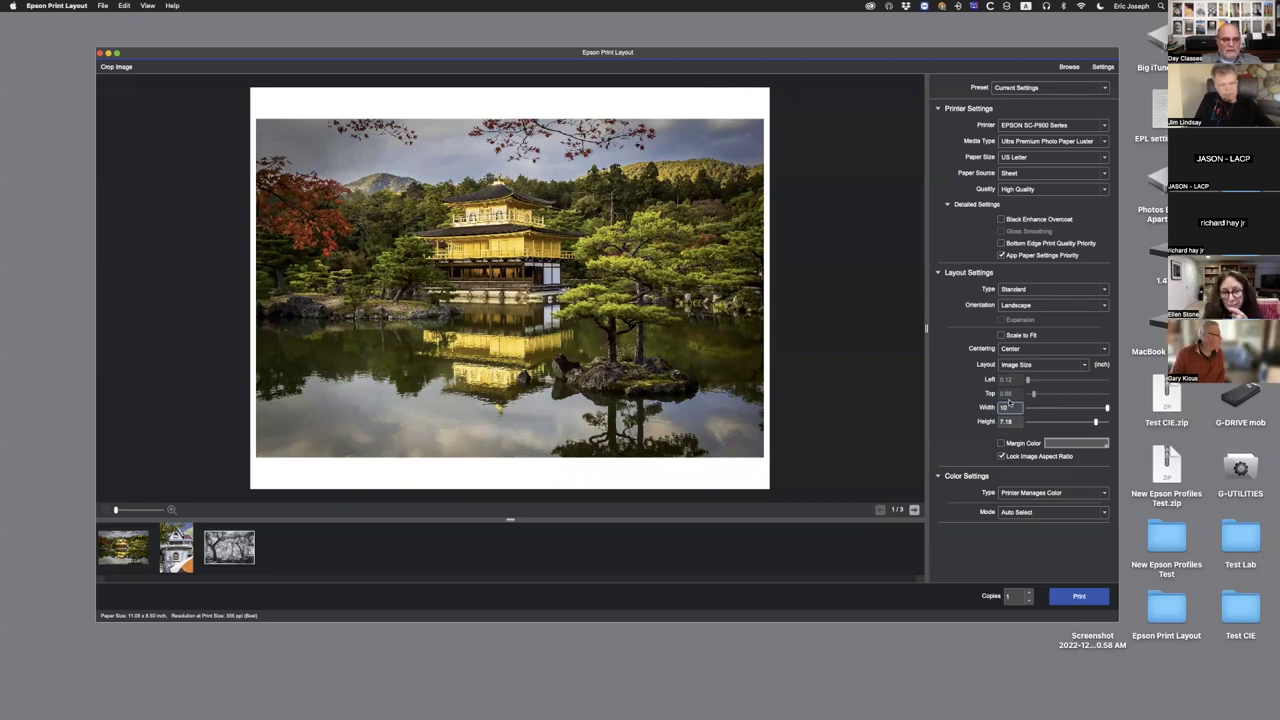
click(1012, 421)
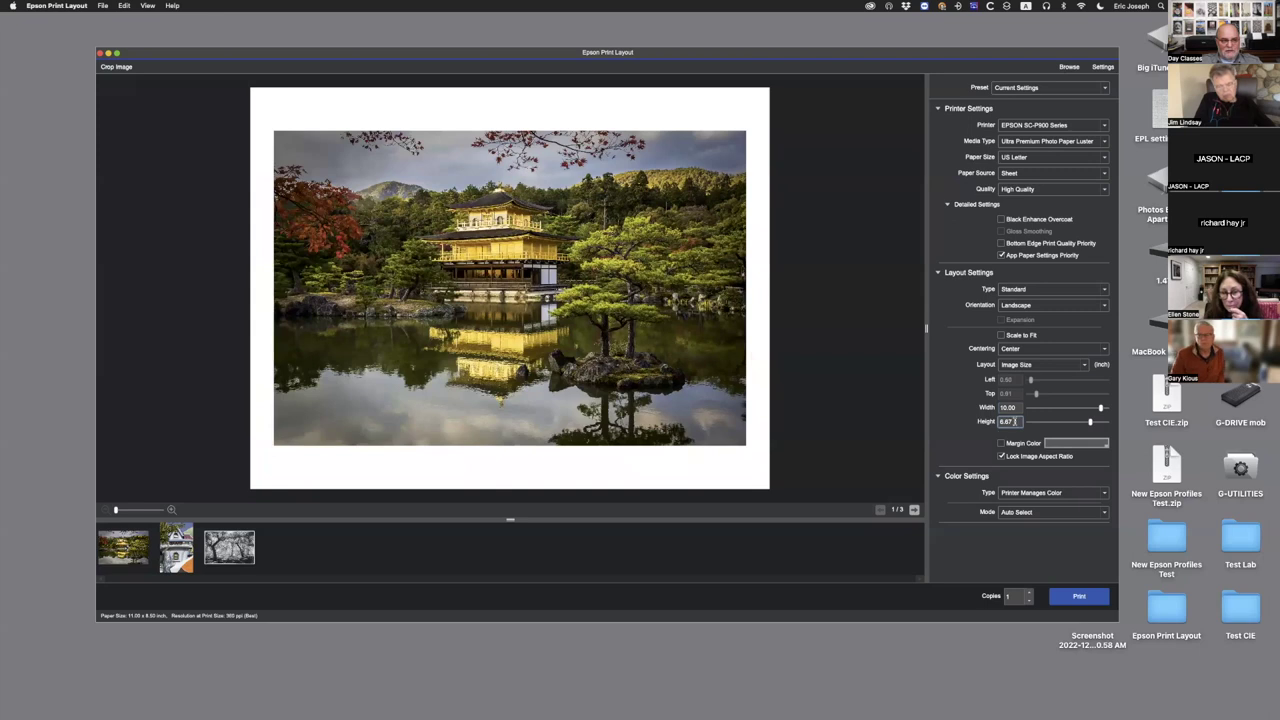
- Shrink the centered temple image to about 7.86 by 5.25 inches
click(733, 357)
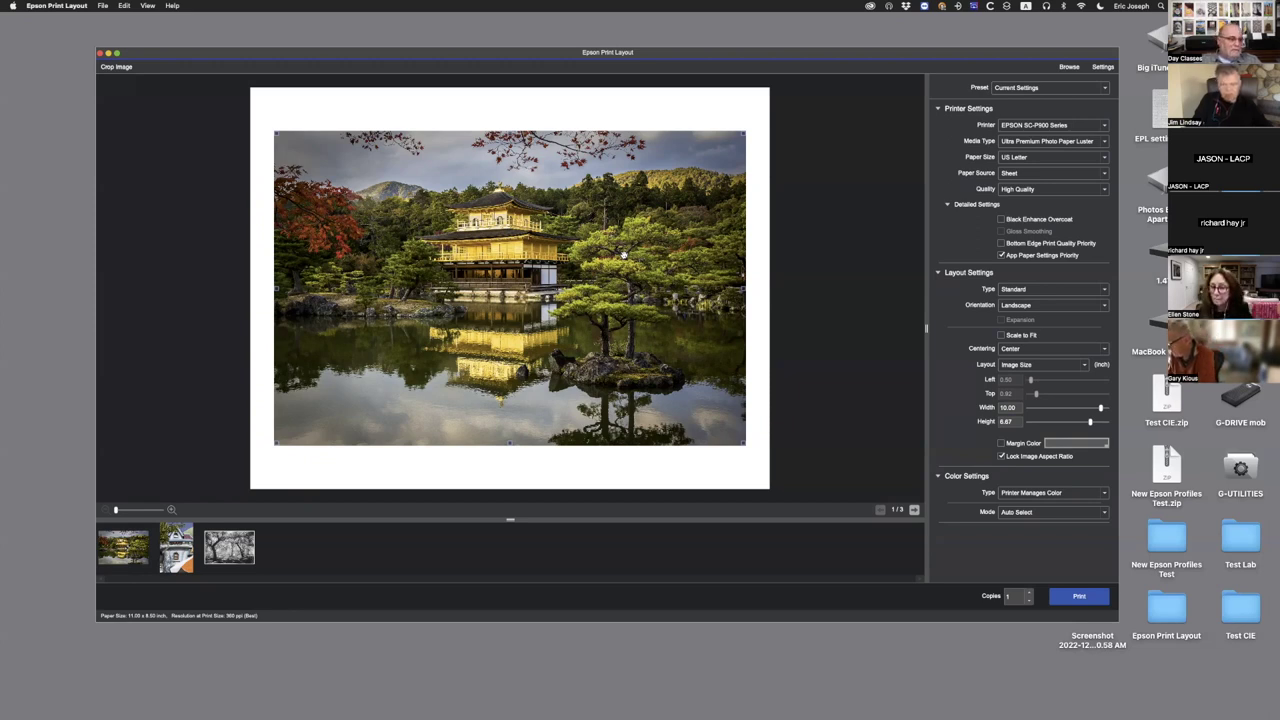
drag(745, 132, 695, 165)
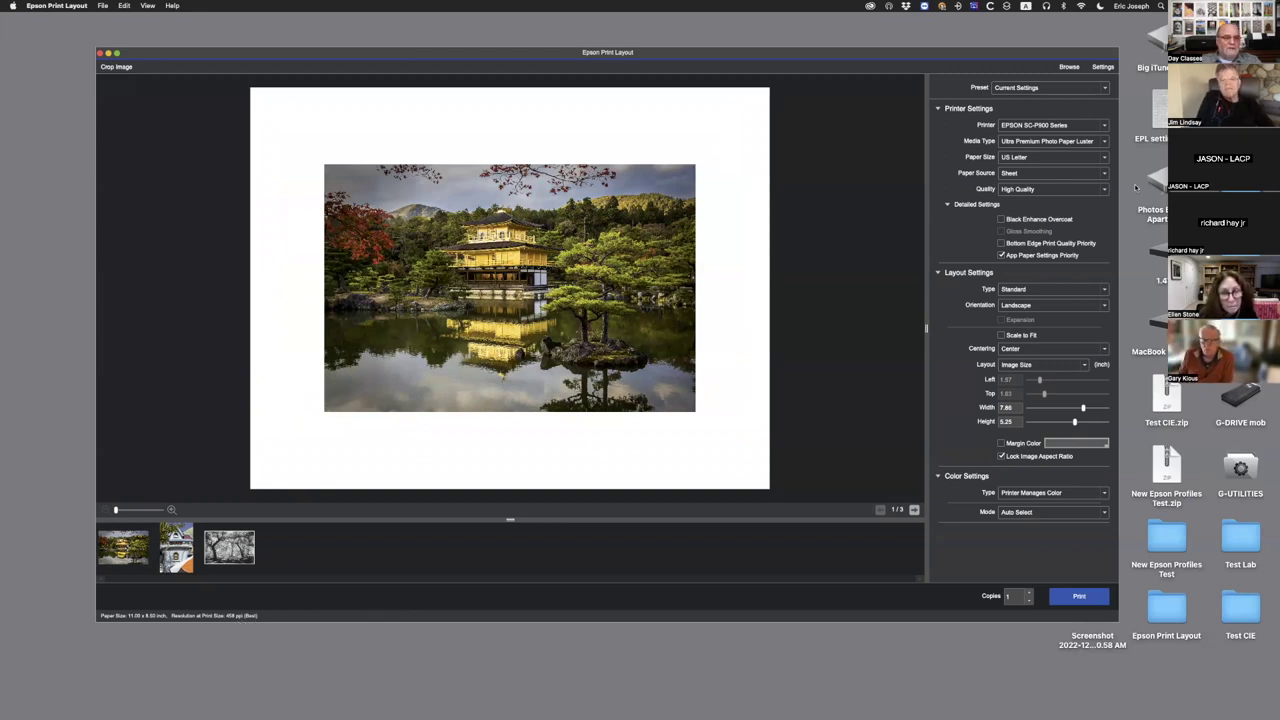
- Try the 17 x 22 in paper size with the image enlarged to about 21.68 inches wide, and switch back to US Letter
click(1044, 163)
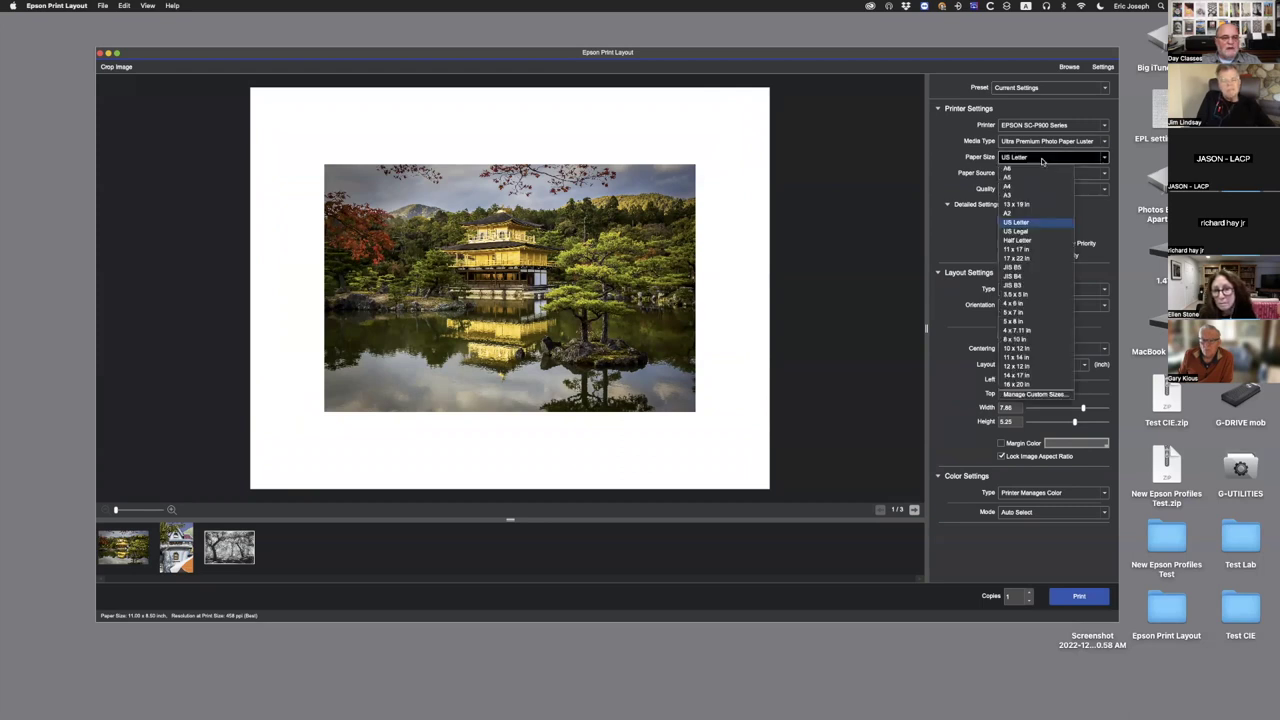
click(1030, 258)
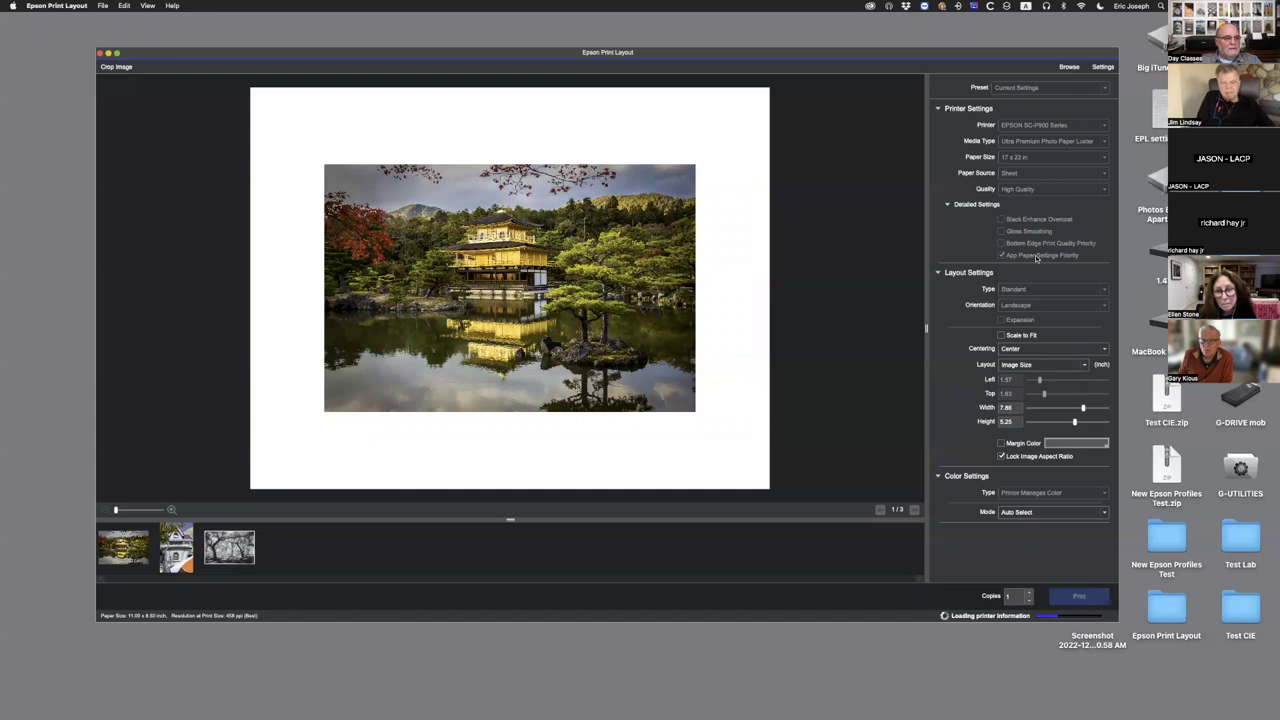
drag(695, 165, 763, 103)
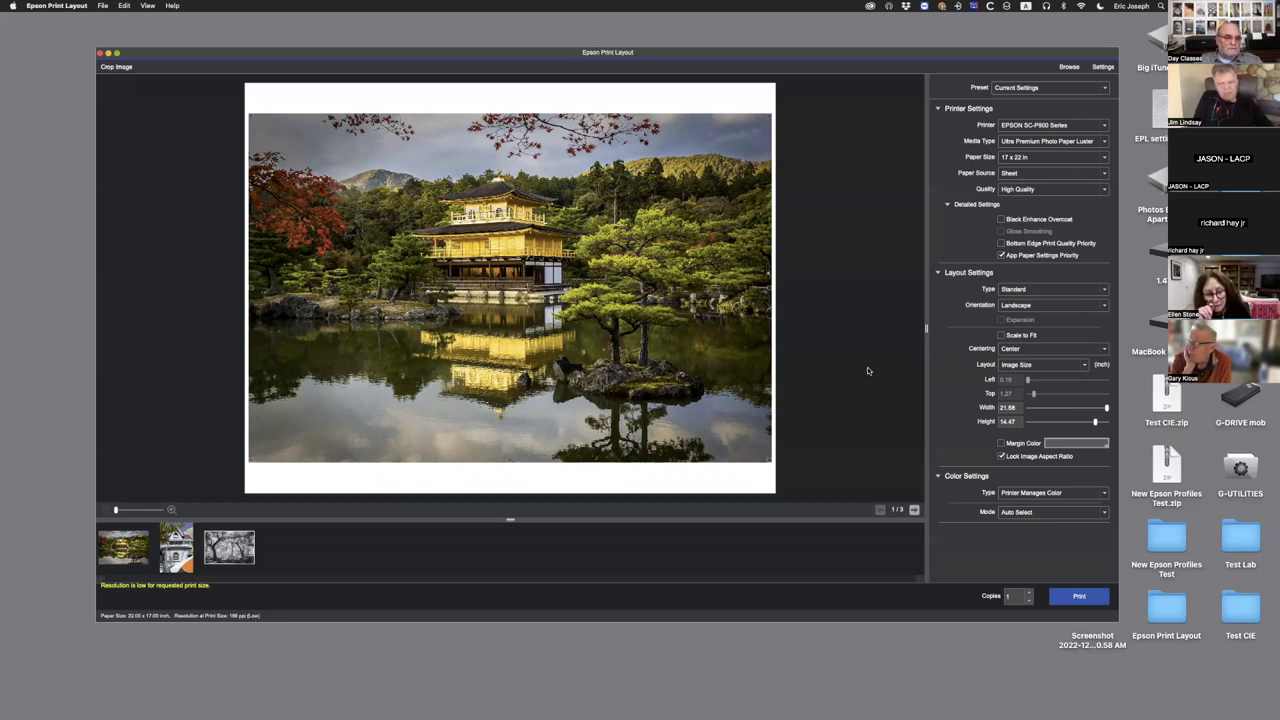
click(1040, 158)
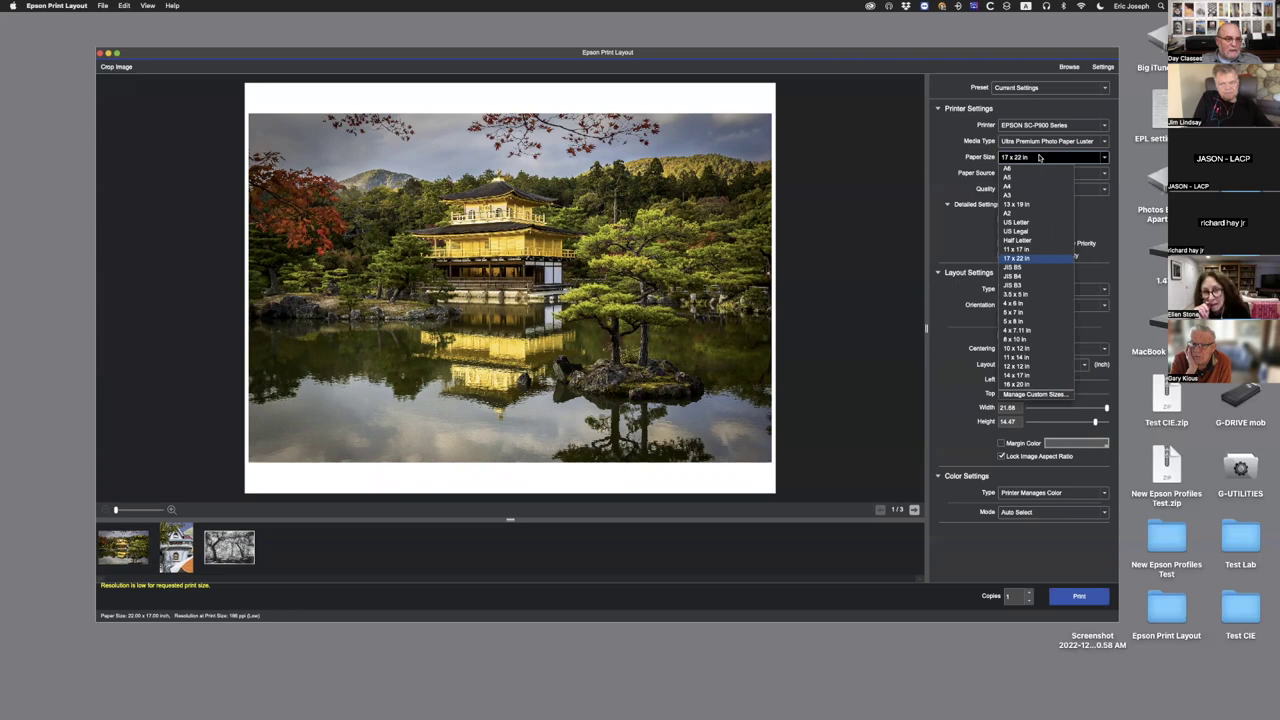
click(1036, 225)
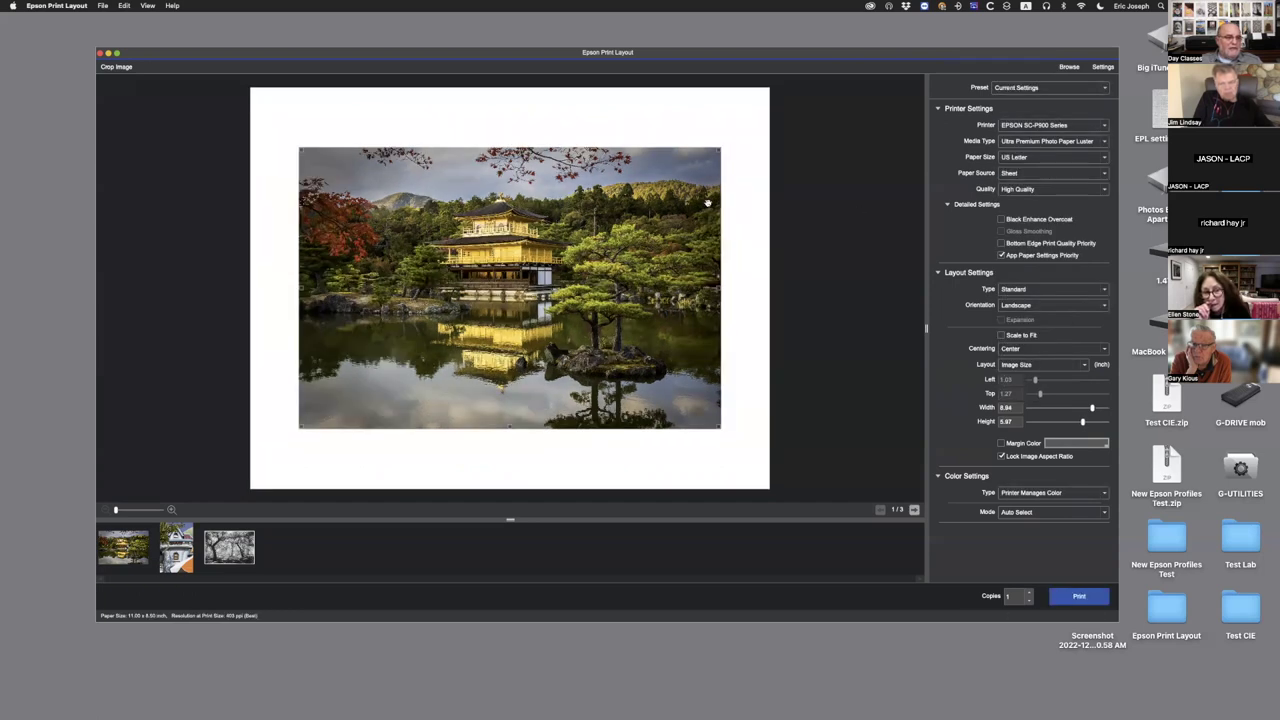
- Set the image width to 10 inches with the aspect ratio locked
click(1016, 407)
text(10)
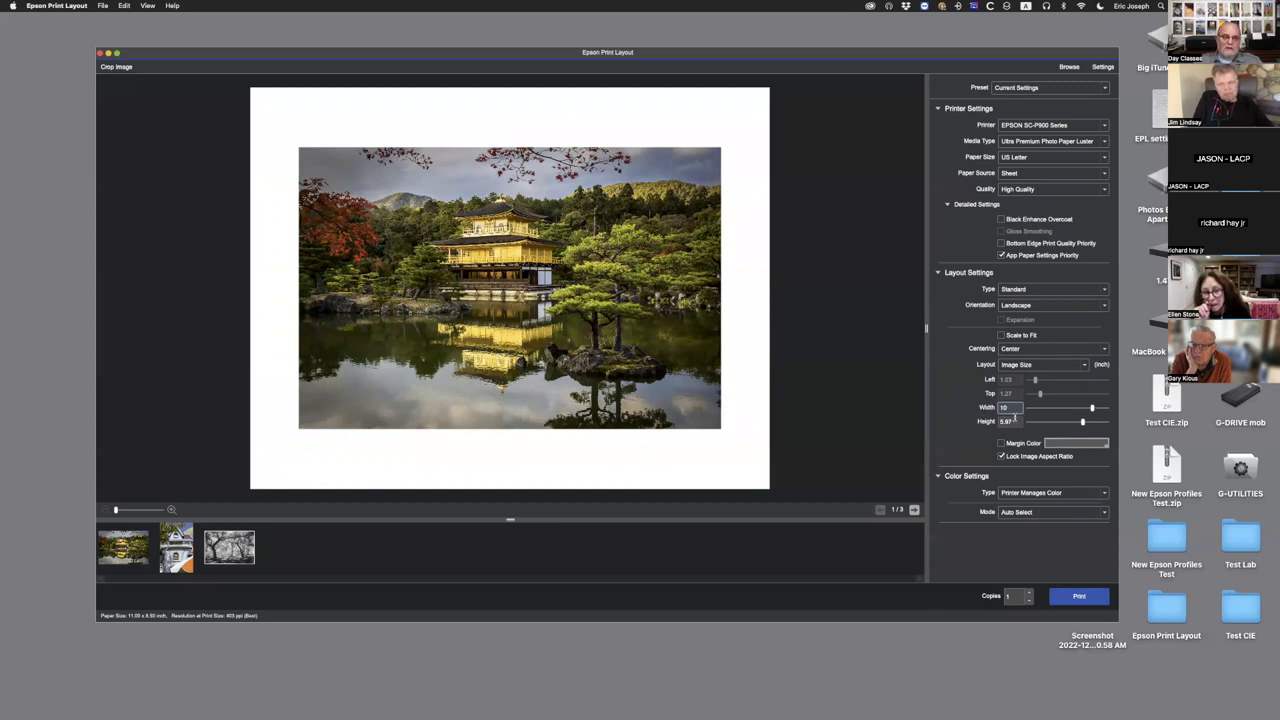
key(Tab)
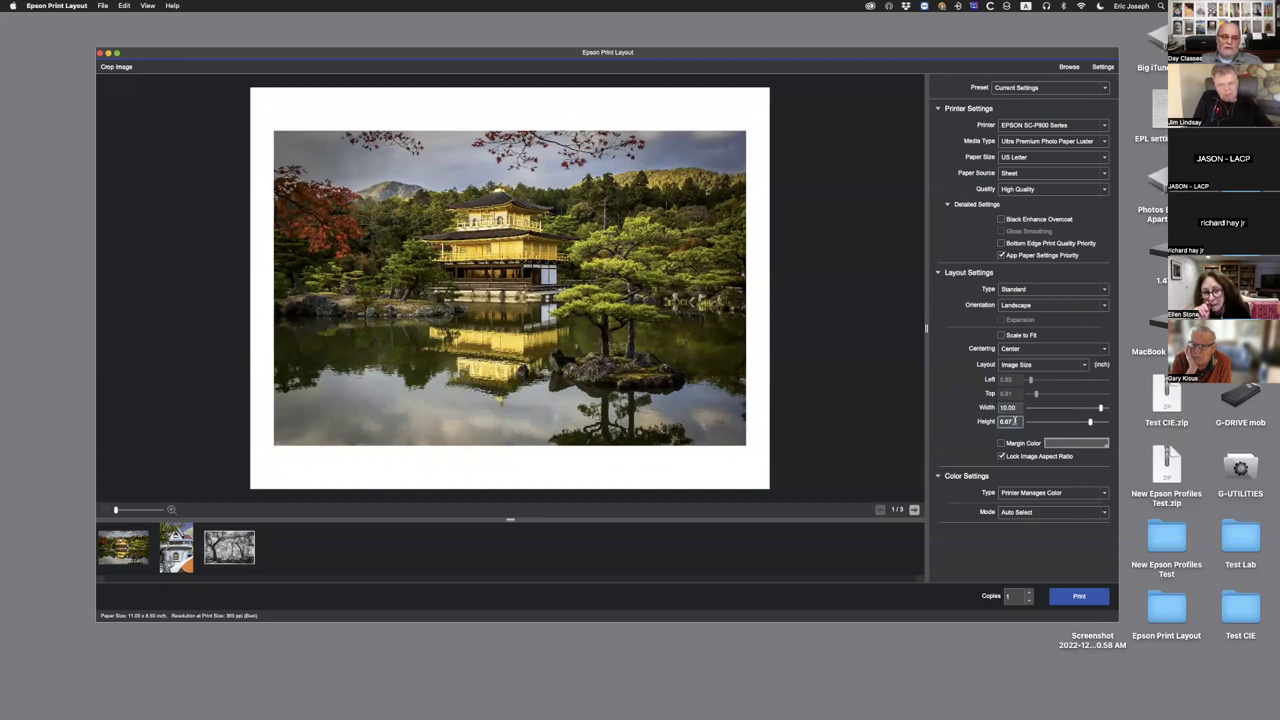
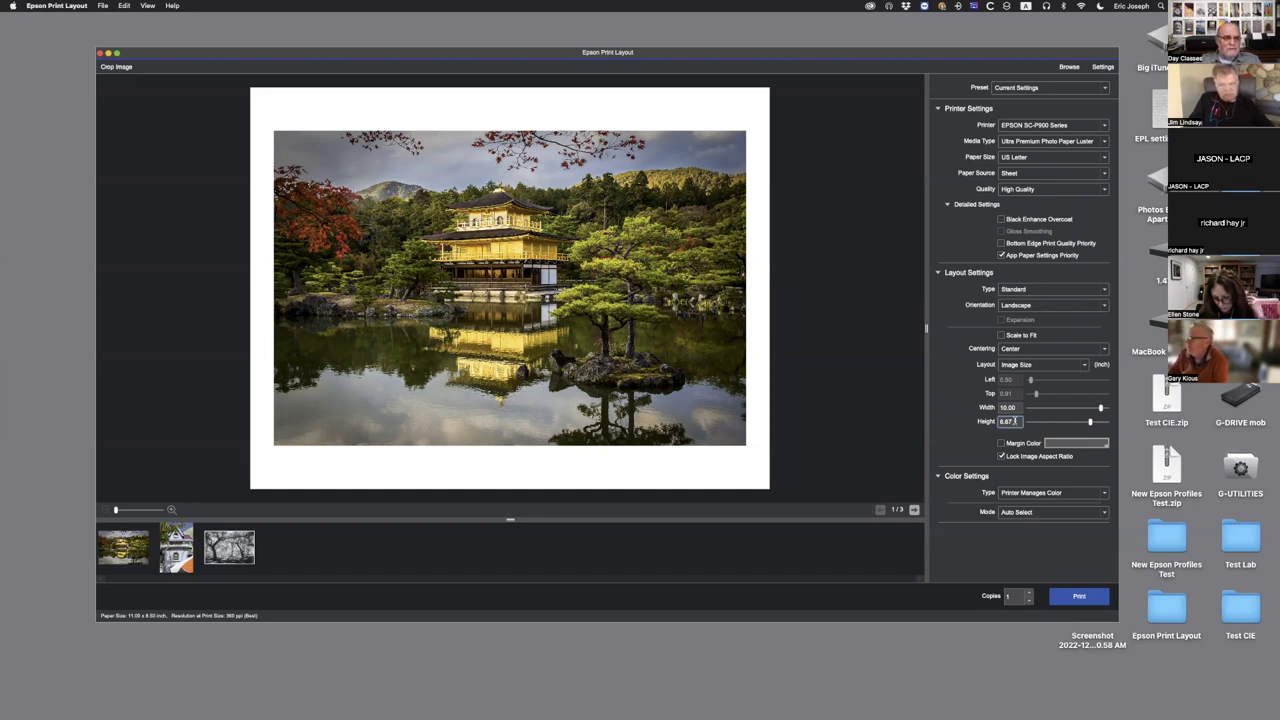
key(Return)
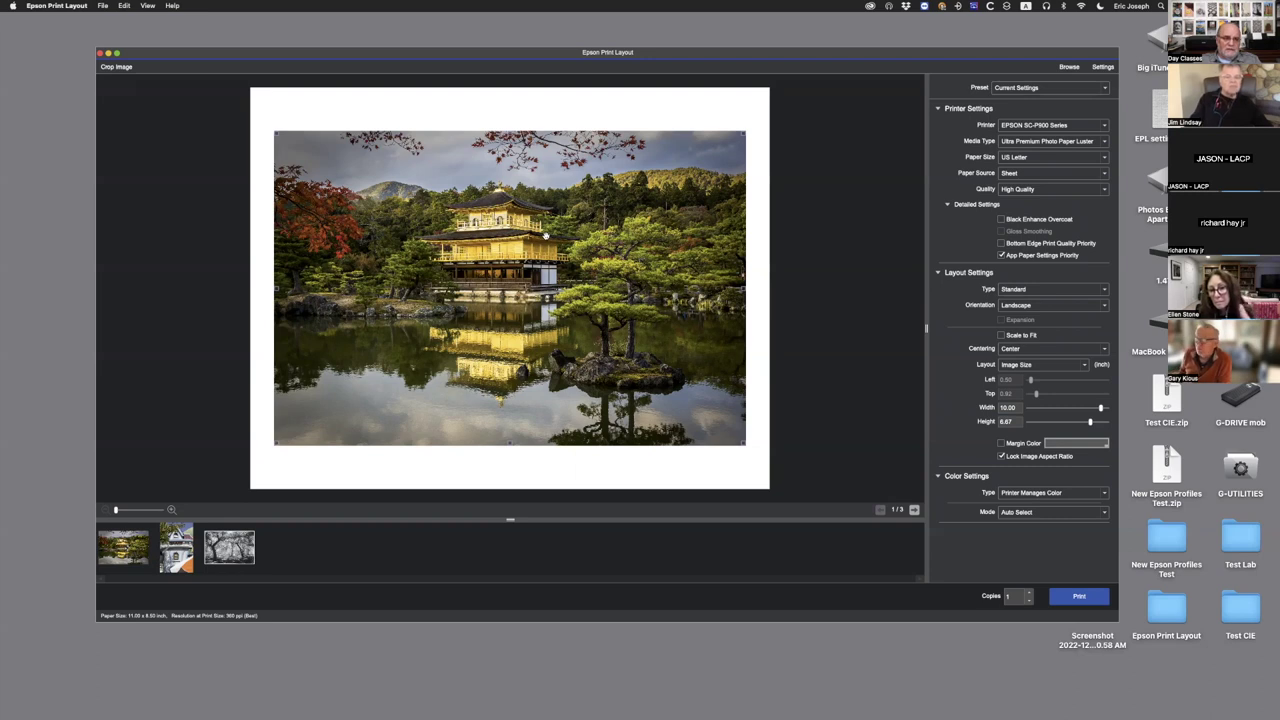
- Turn on the margin color and set it to pink, RGB 255, 0, 128
click(1001, 443)
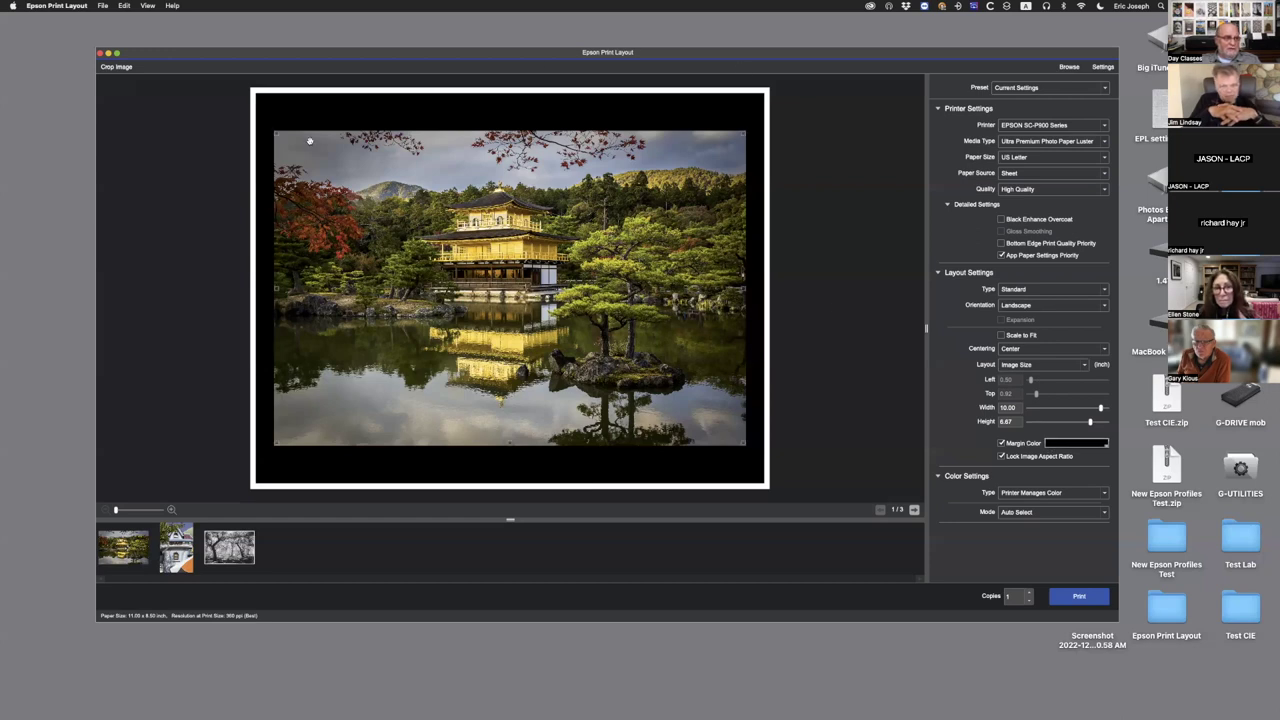
click(1066, 446)
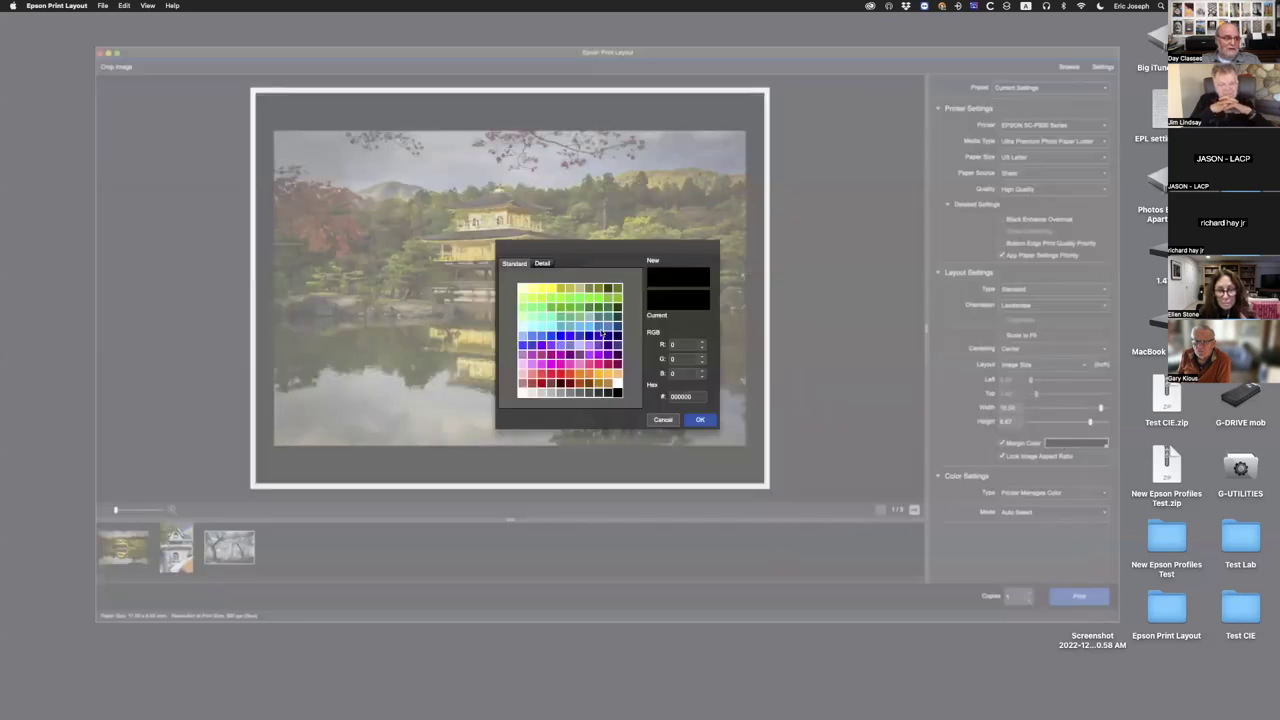
click(603, 364)
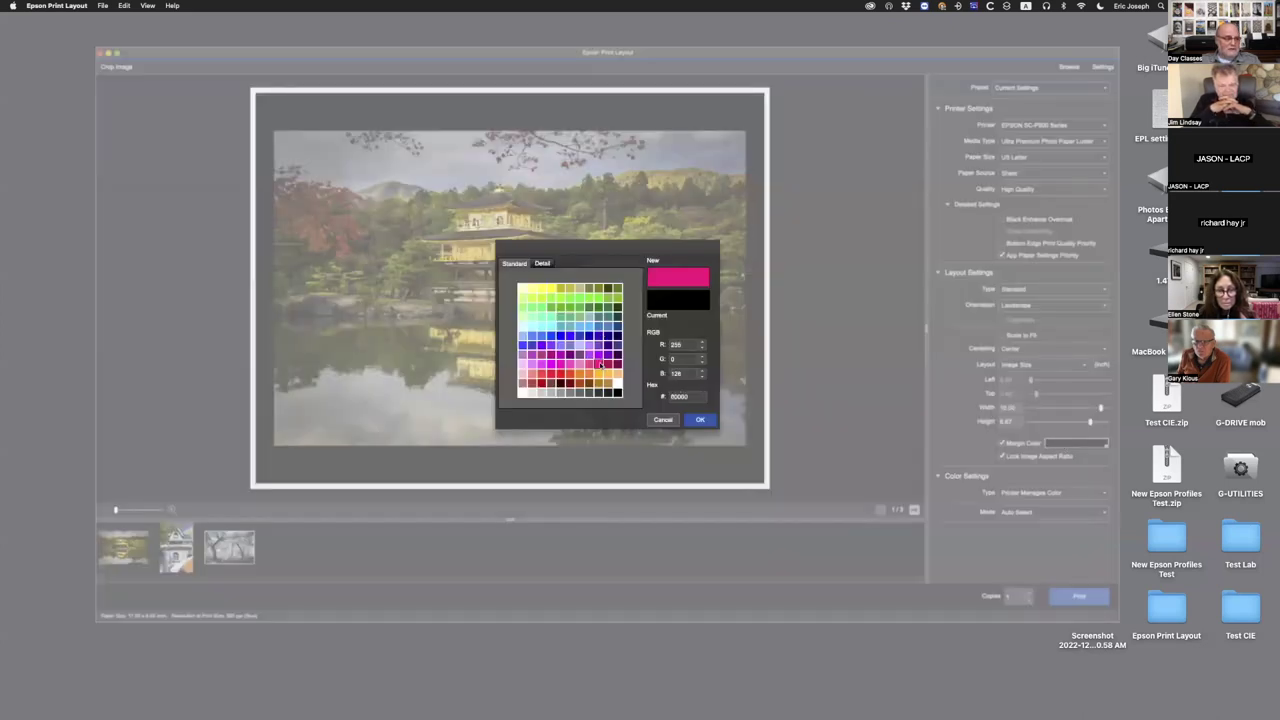
click(700, 420)
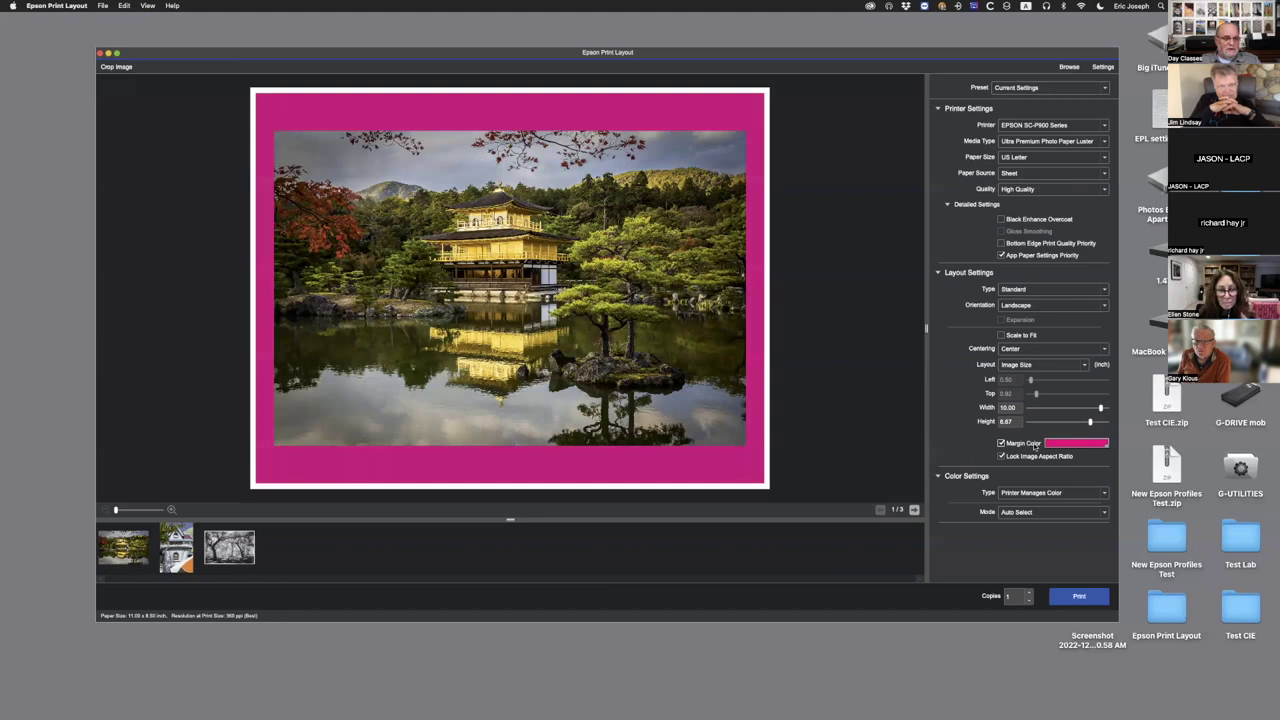
- Change the margin color to black and turn the margin color off
click(1076, 446)
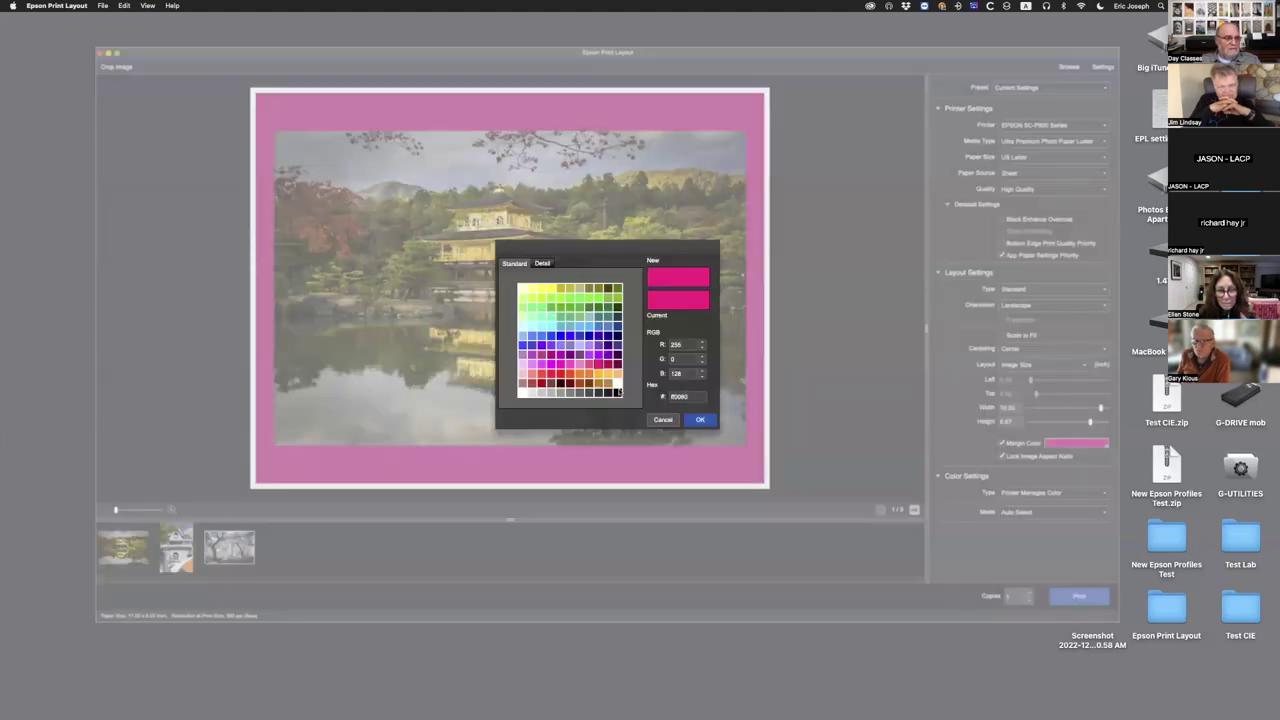
click(618, 392)
click(704, 425)
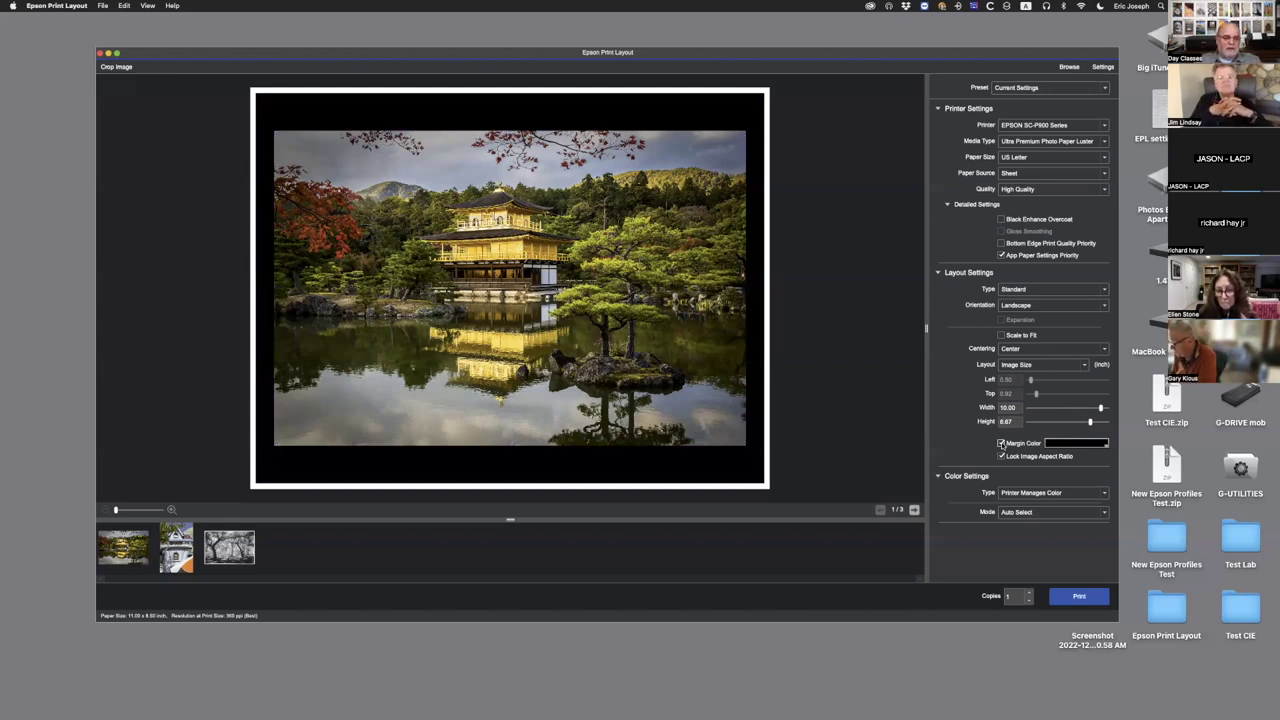
click(1001, 443)
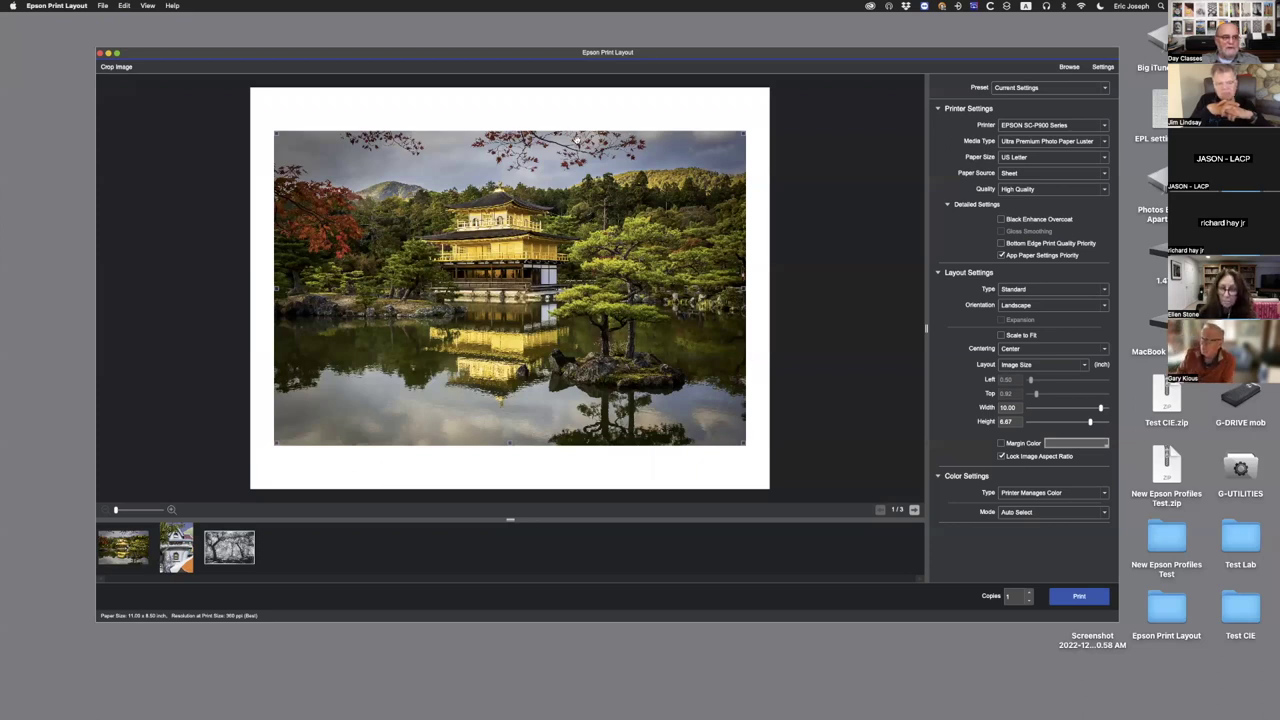
- Unlock the aspect ratio to distort the image to about 9.63 by 6.93 inches, and relock it with the width set to 10 inches
click(1001, 456)
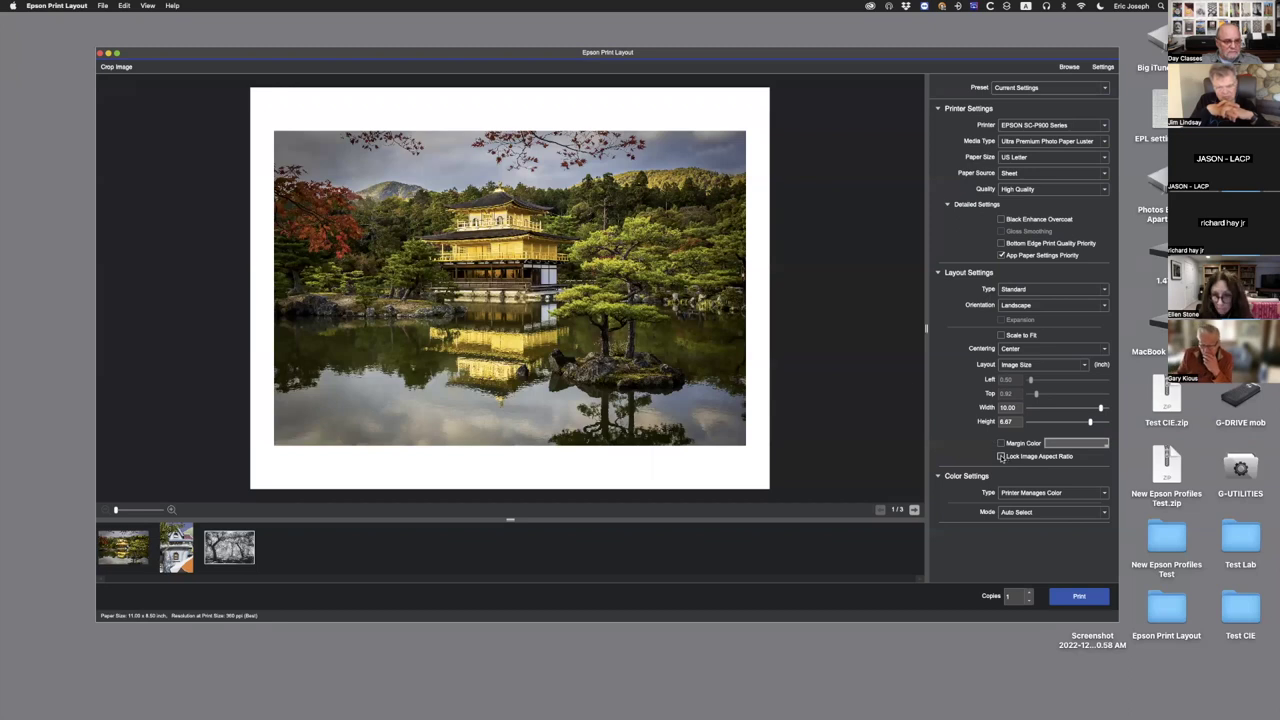
mouse_move(277, 135)
mouse_down()
mouse_move(349, 157)
mouse_move(341, 125)
mouse_move(360, 140)
mouse_move(357, 189)
mouse_move(291, 206)
mouse_move(307, 158)
mouse_move(300, 112)
mouse_move(272, 122)
mouse_move(294, 155)
mouse_move(271, 123)
mouse_move(283, 125)
mouse_up()
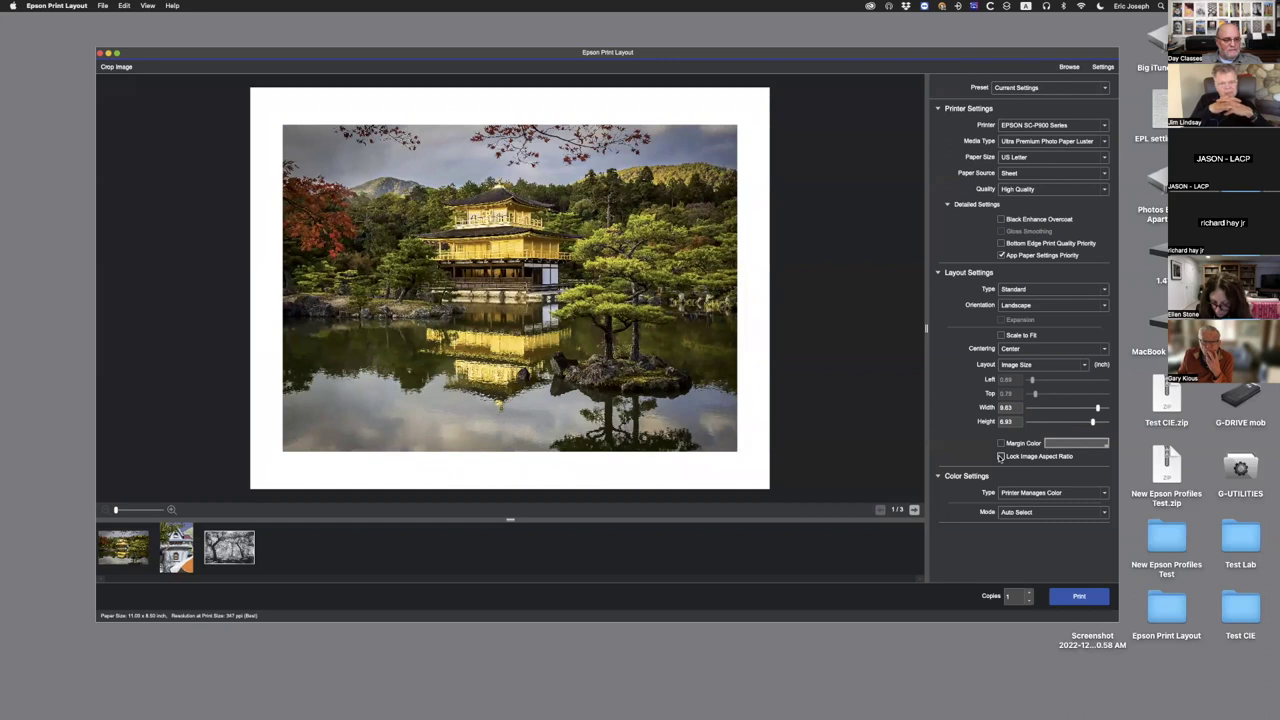
click(1001, 456)
double_click(1007, 407)
text(10)
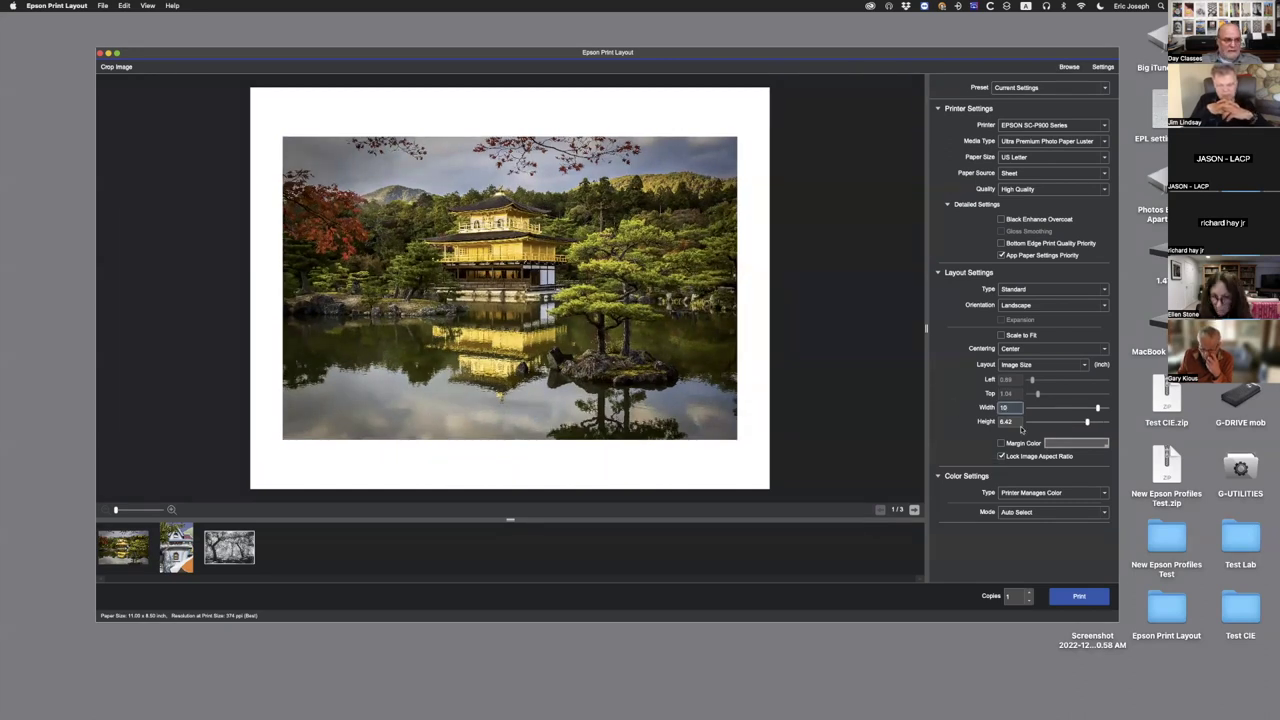
key(Return)
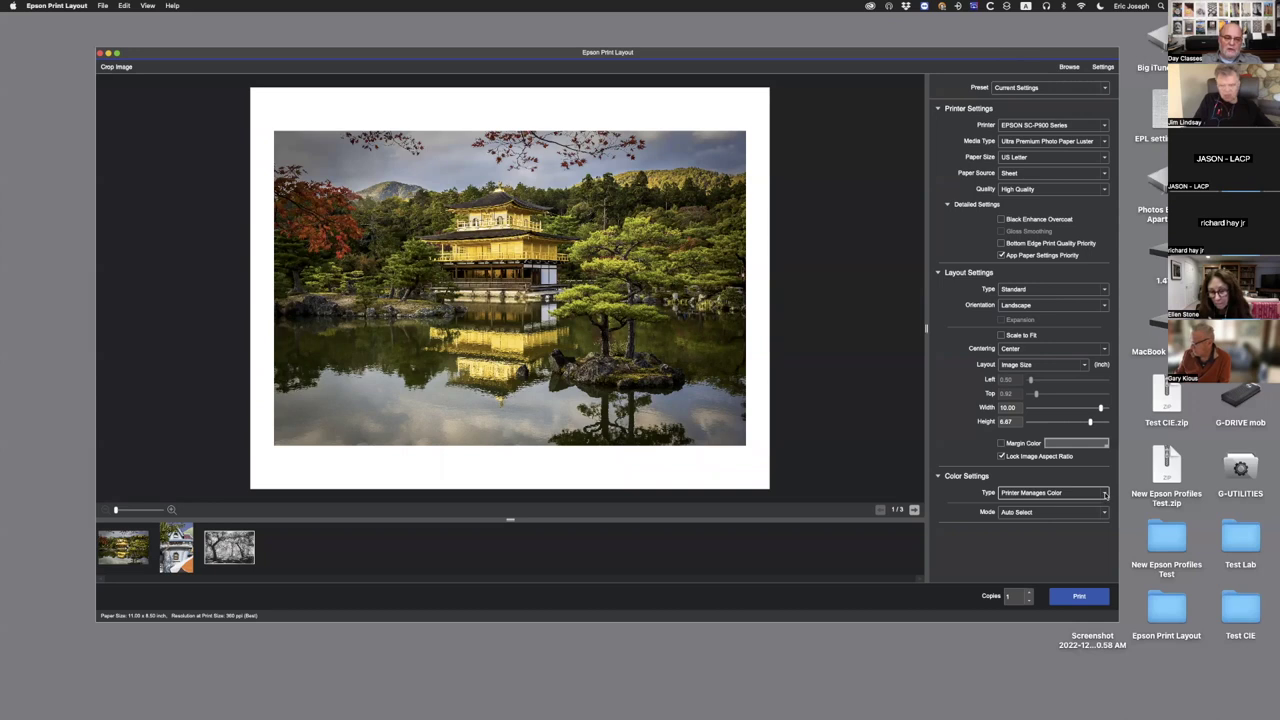
- Set the color management type to Use ICC Profile
click(1105, 494)
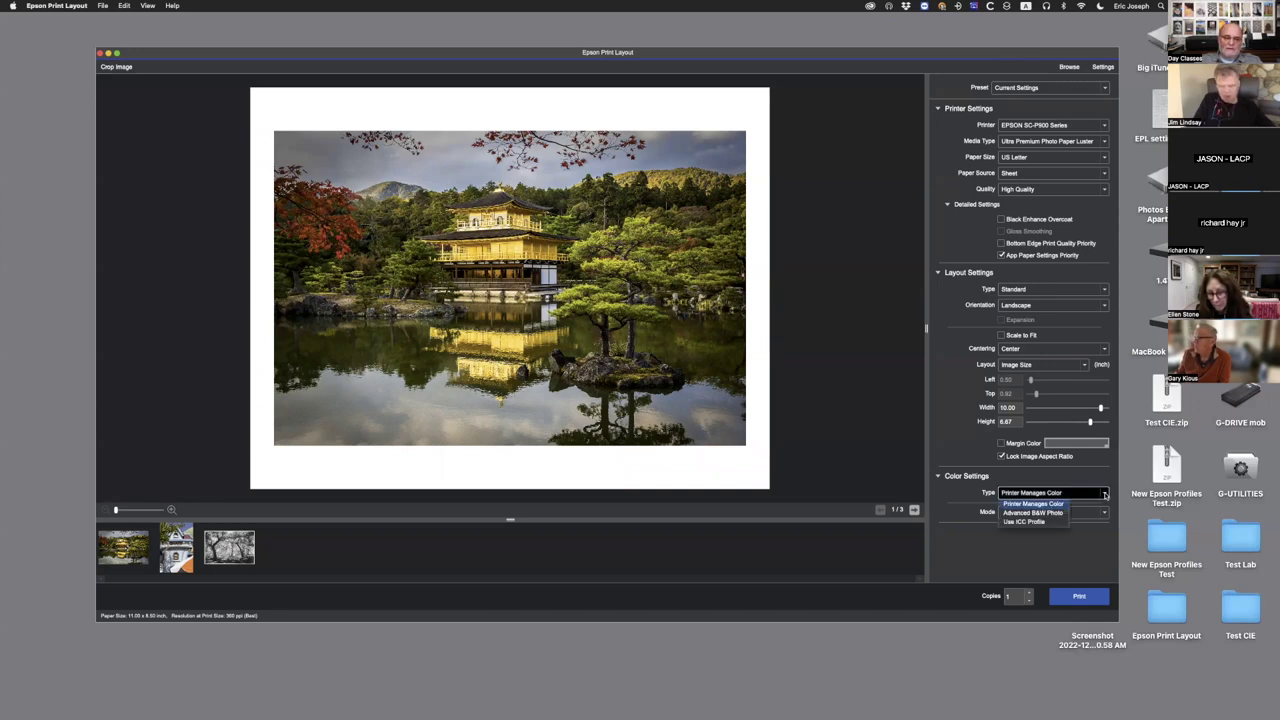
click(1034, 522)
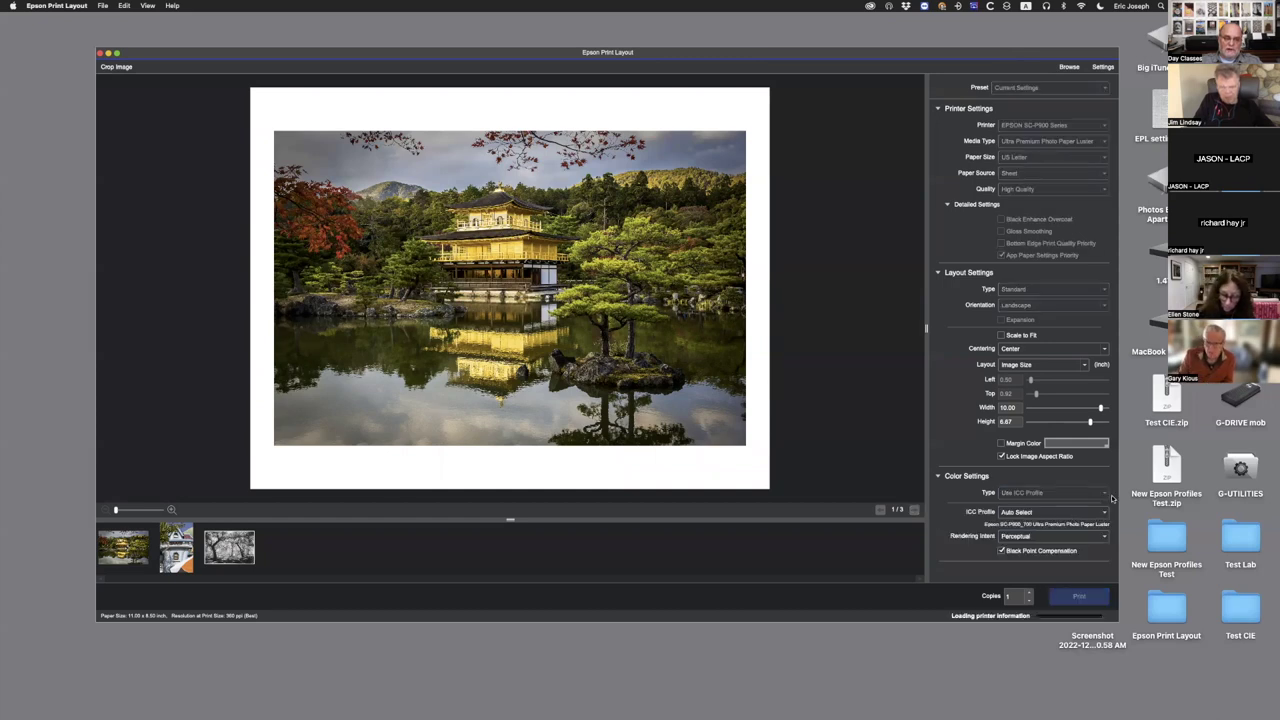
click(1105, 494)
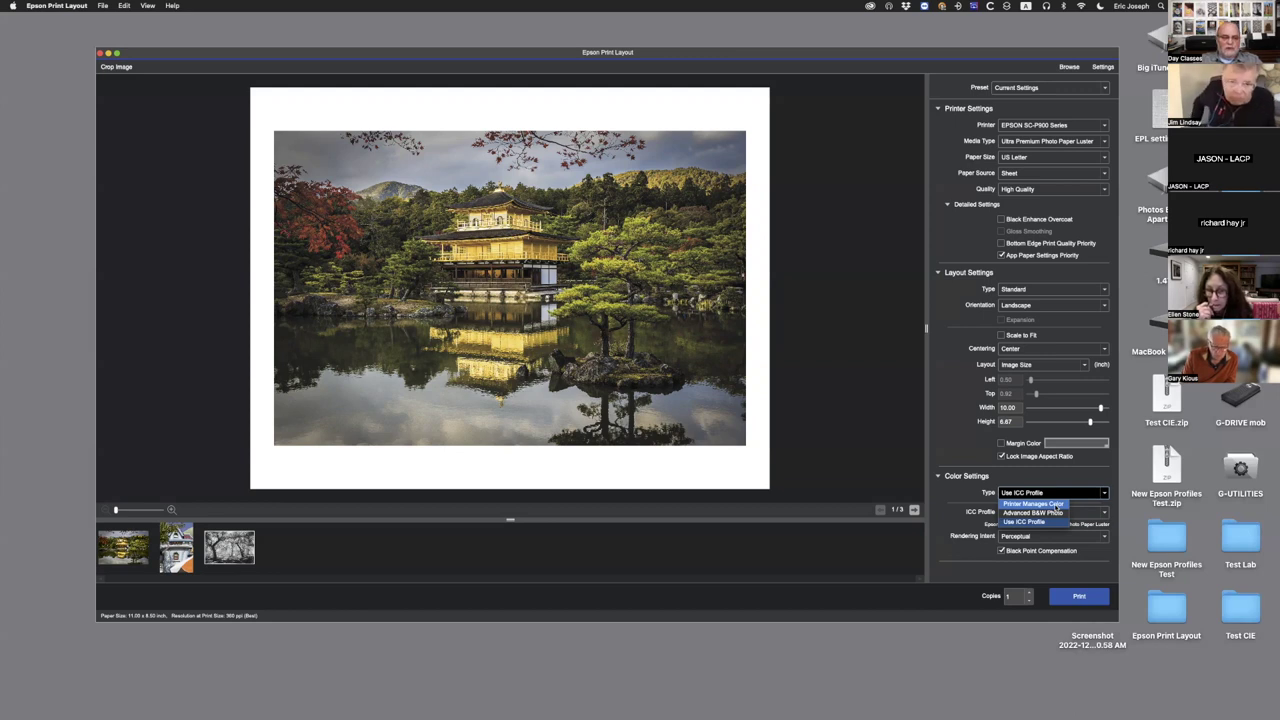
click(1047, 522)
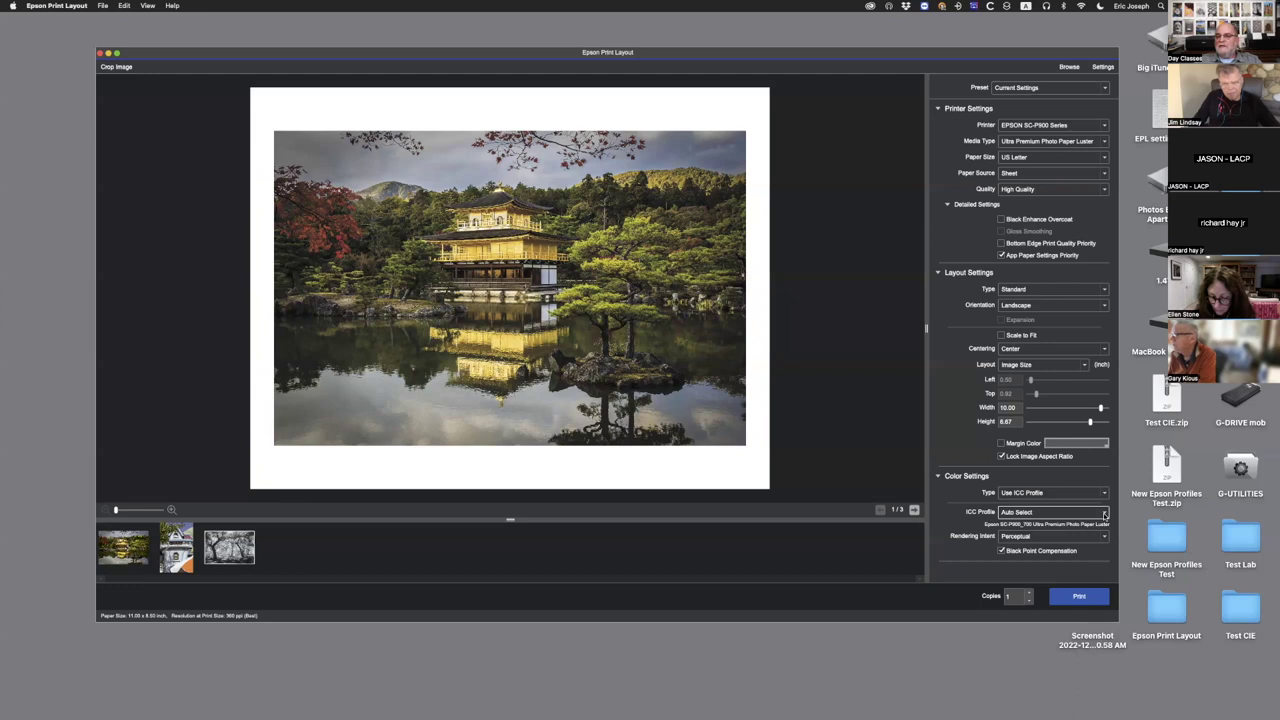
- Examine the available ICC profiles, from the Adobe RGB and Awagami entries through the BenQ monitor and Canon PRO-1000/500 paper profiles
click(1105, 514)
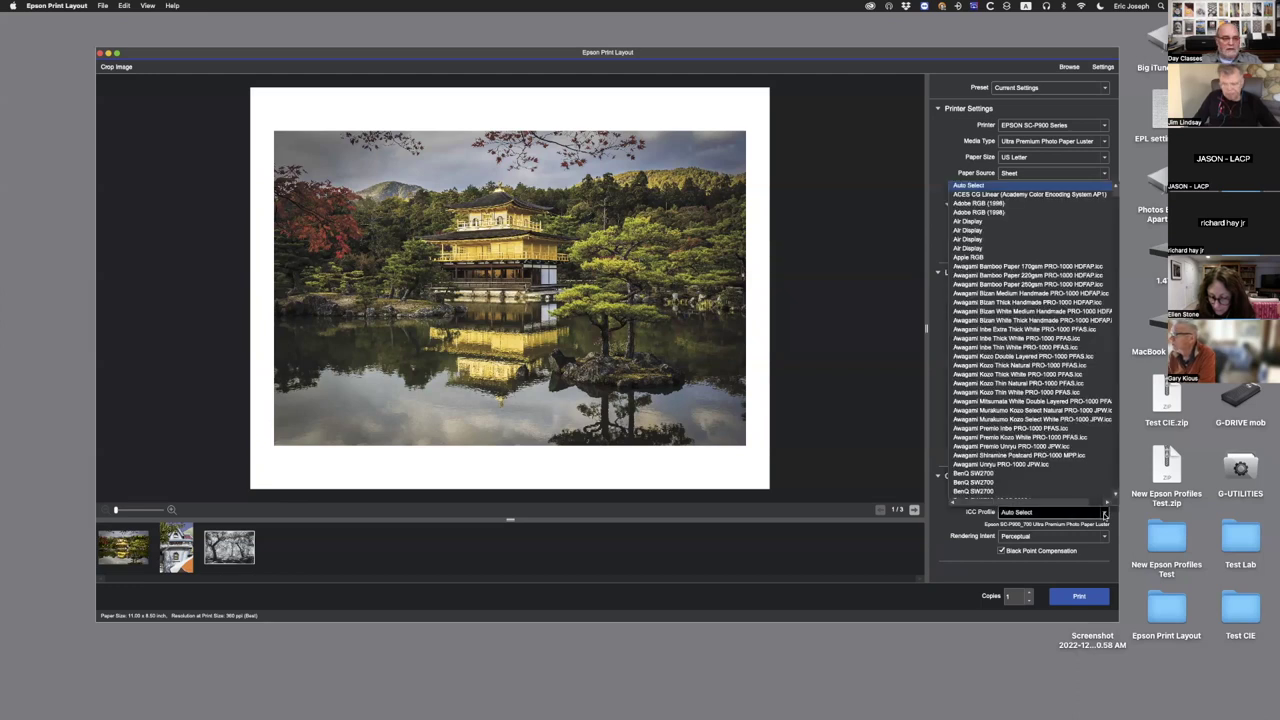
scroll(1063, 325, down, 5)
scroll(1063, 325, down, 8)
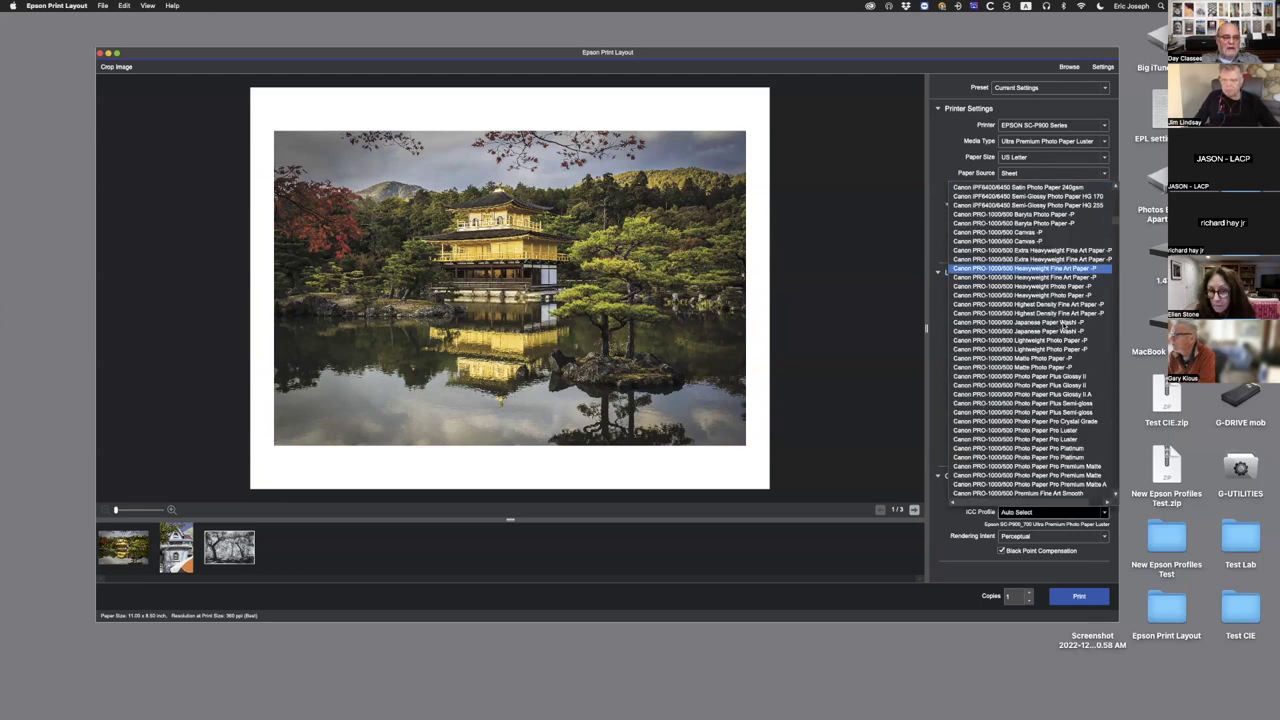
scroll(1063, 325, up, 10)
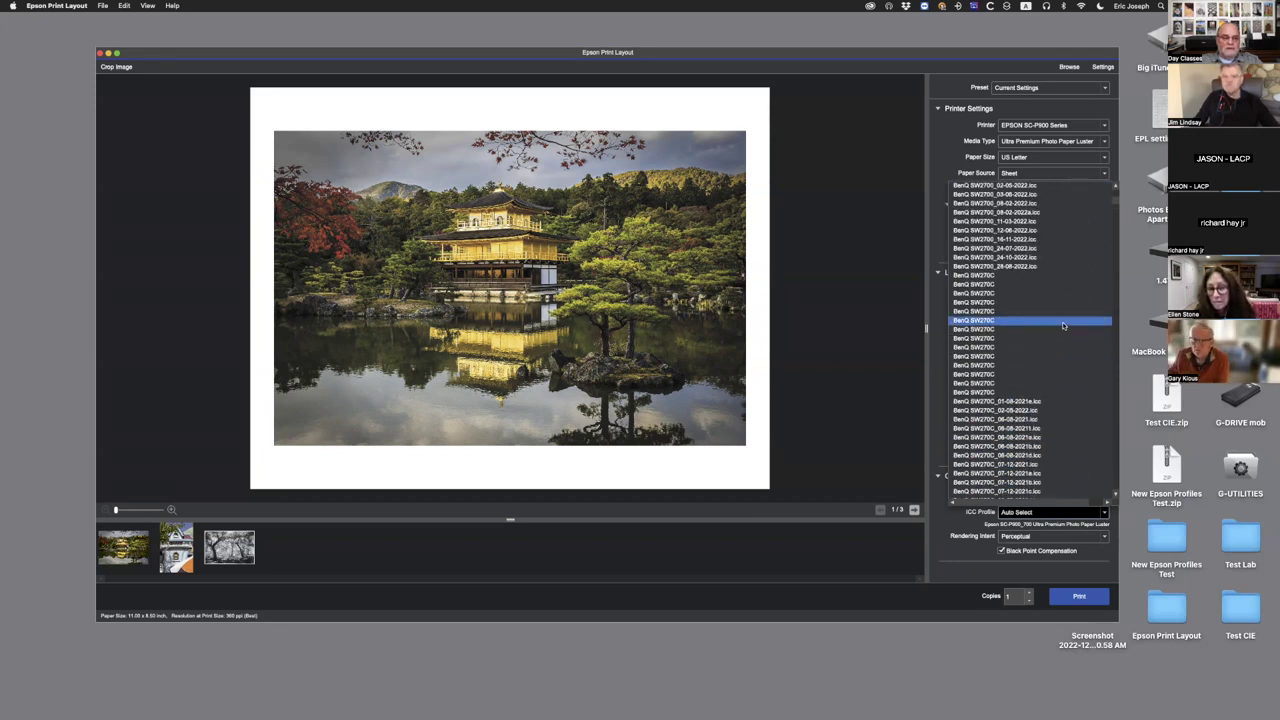
scroll(1063, 325, up, 8)
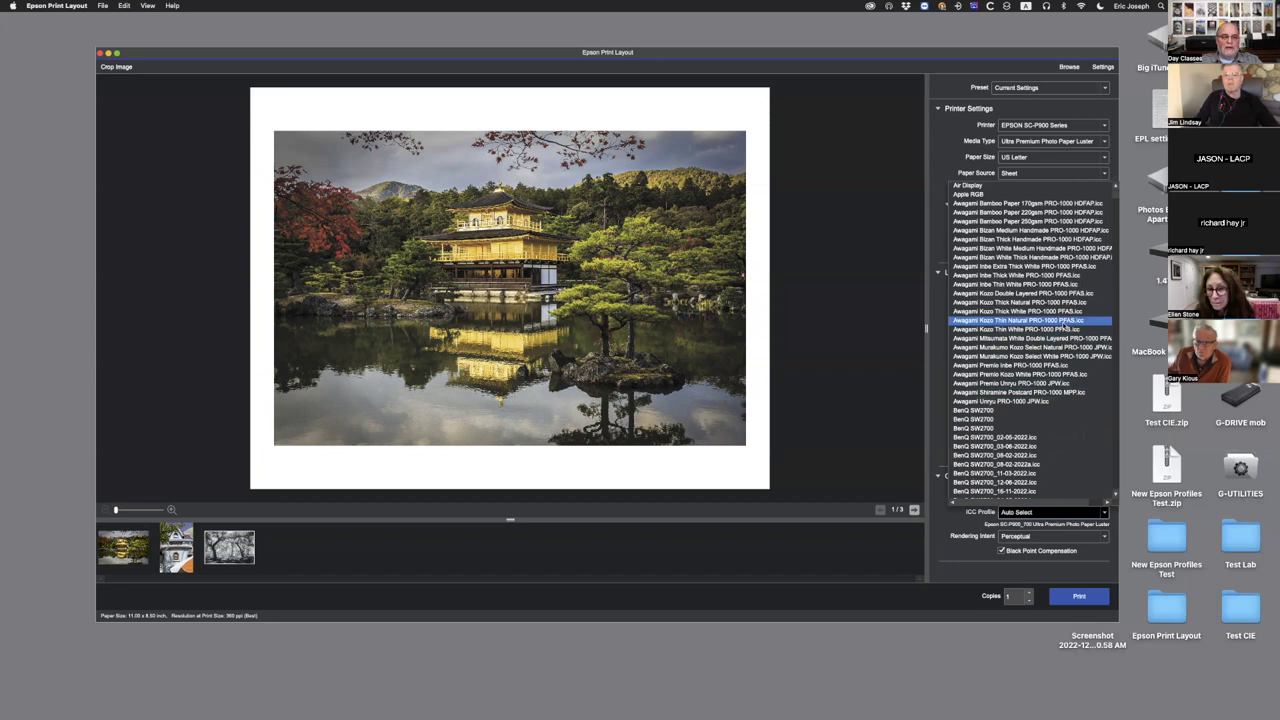
scroll(1063, 325, down, 5)
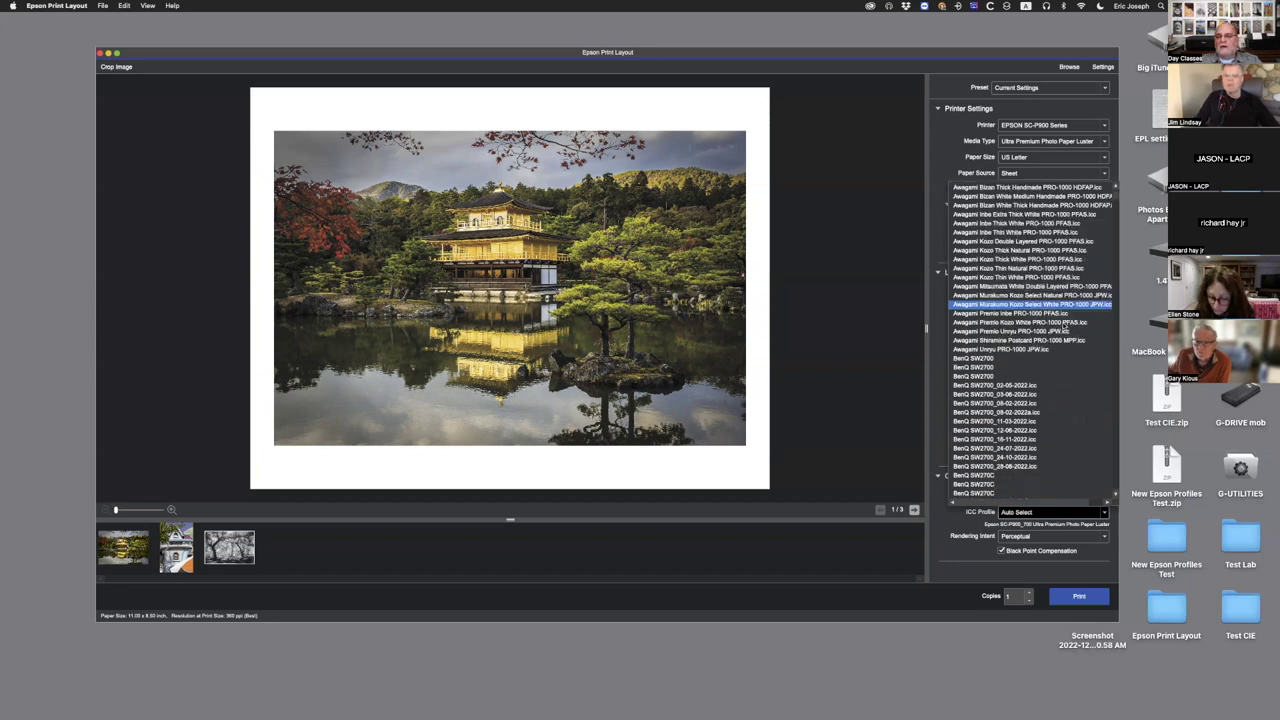
scroll(1063, 325, down, 1)
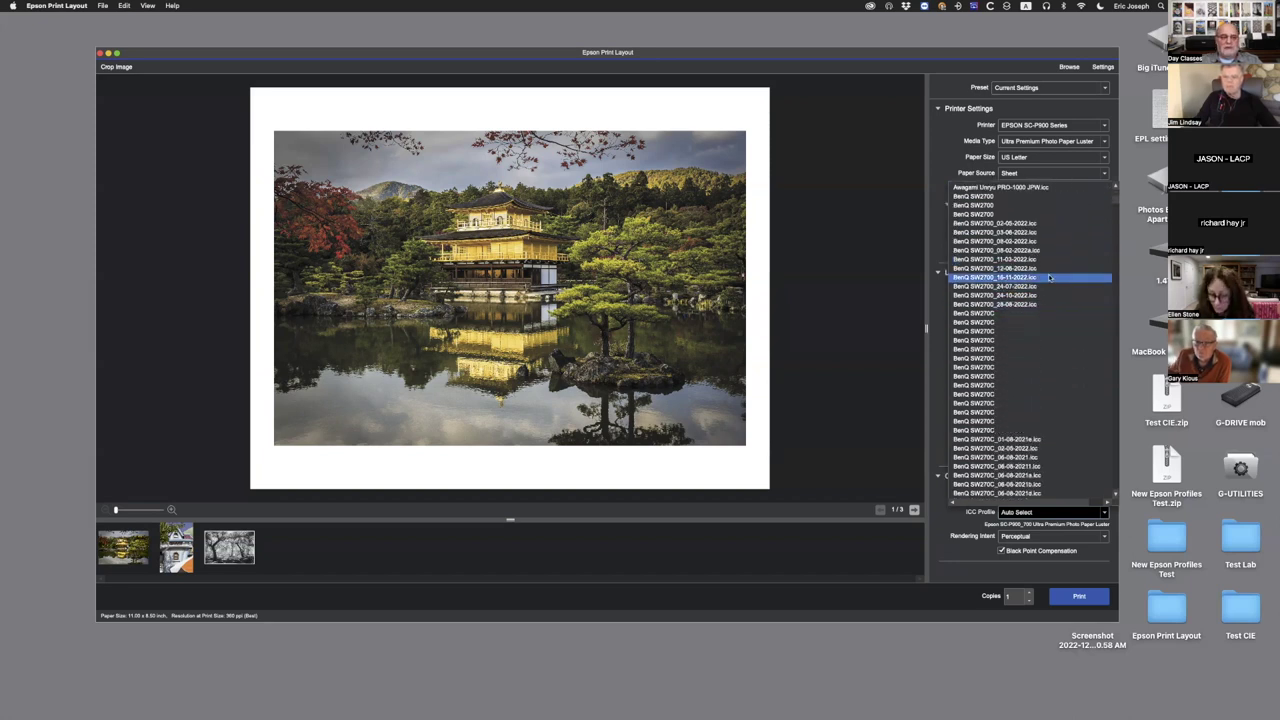
scroll(1037, 326, up, 6)
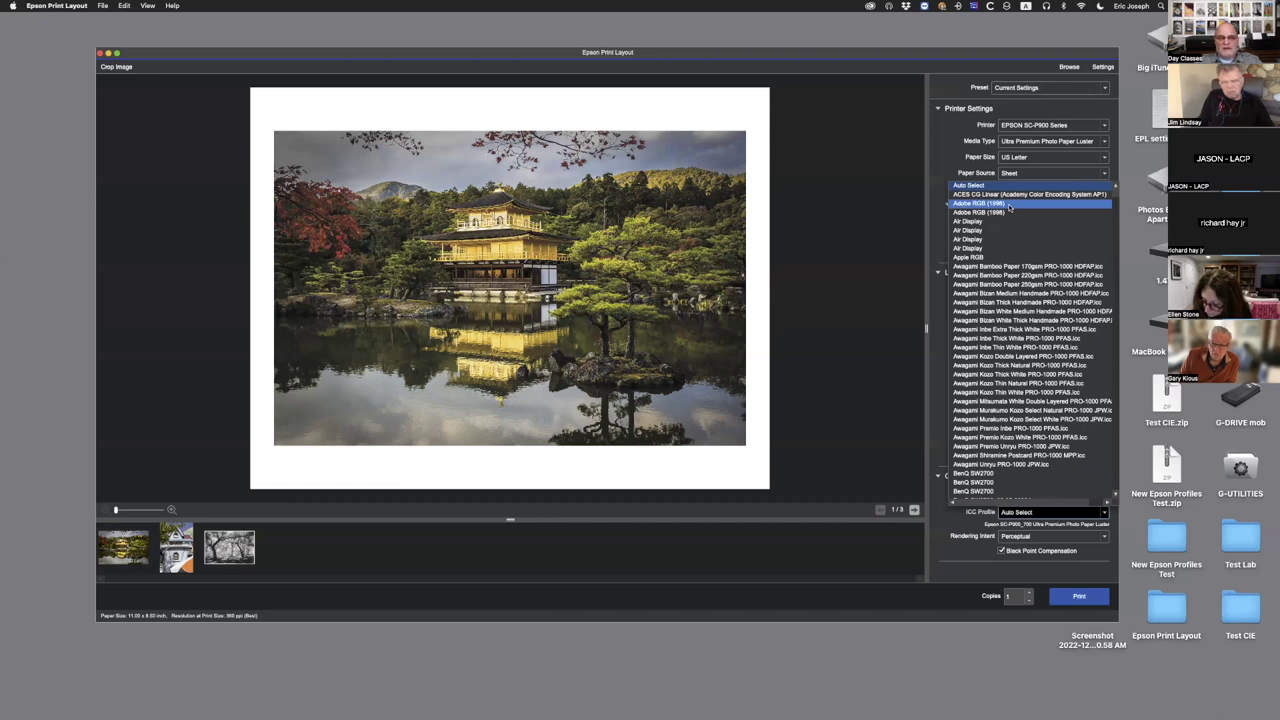
- Examine the available ICC profiles from the BenQ and Canon entries through the custom EJ_ paper profiles, and close the list without choosing one
scroll(1010, 207, down, 15)
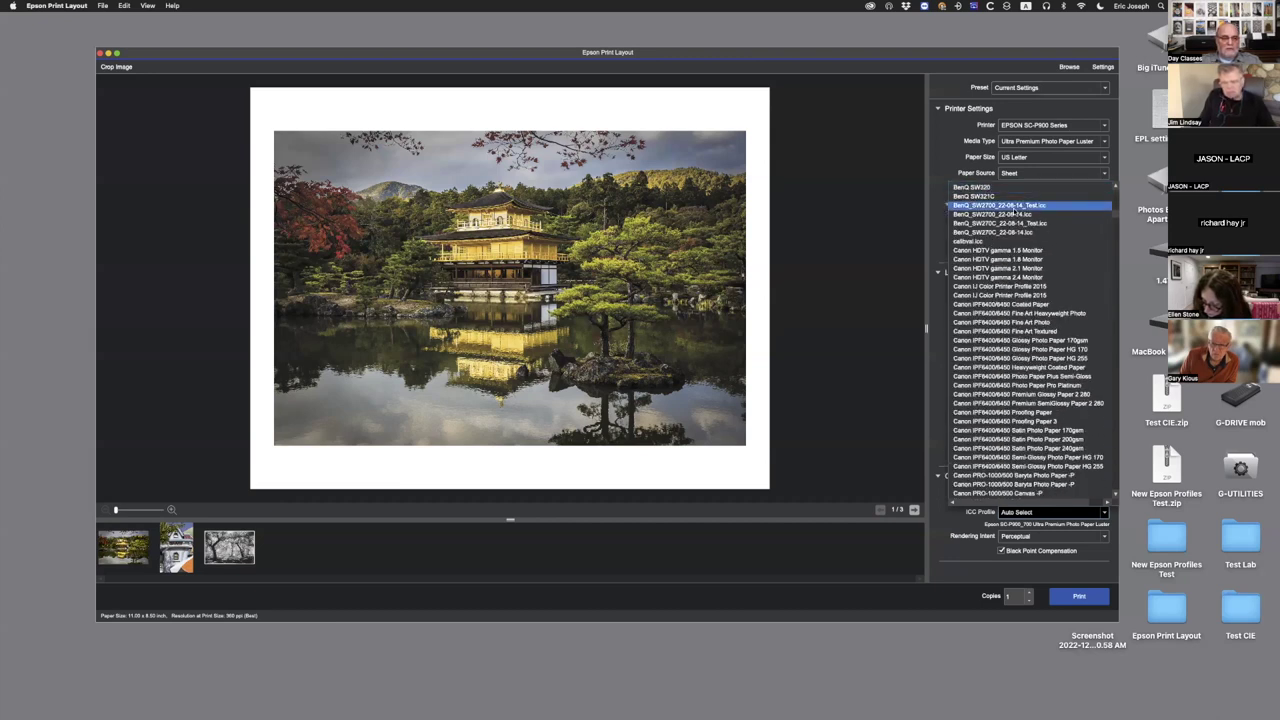
scroll(1013, 210, down, 20)
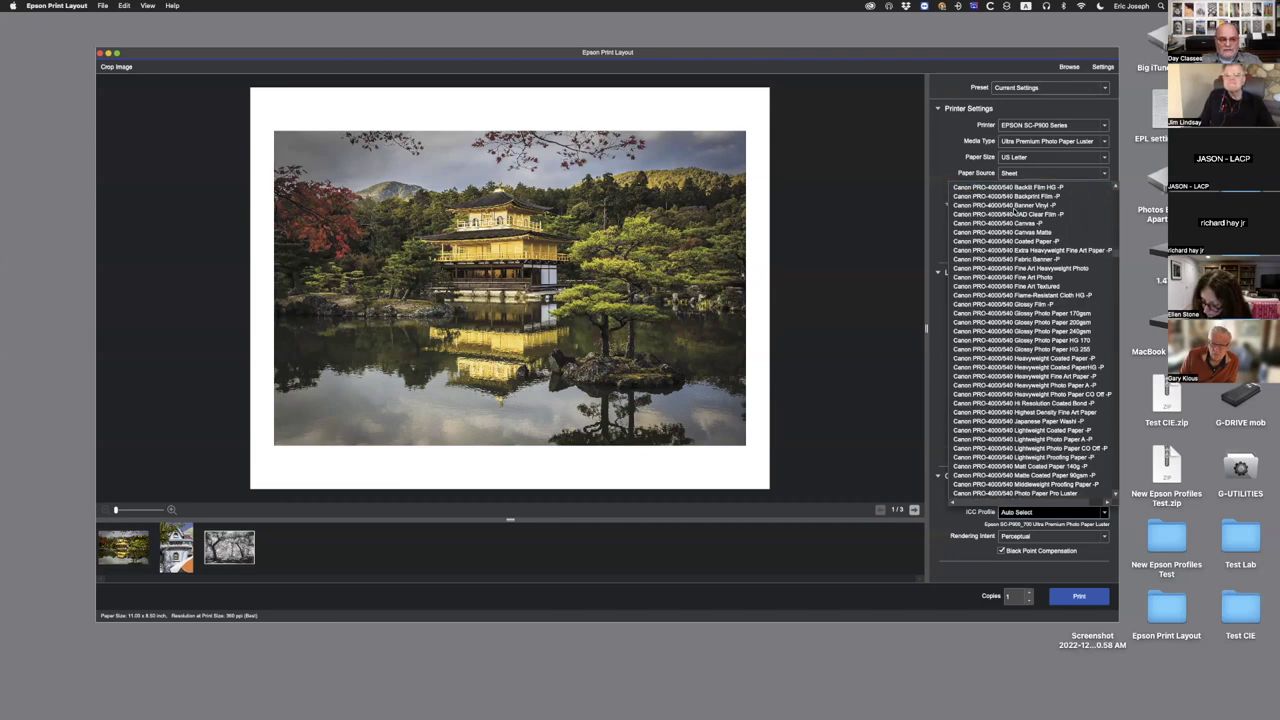
scroll(1013, 210, down, 20)
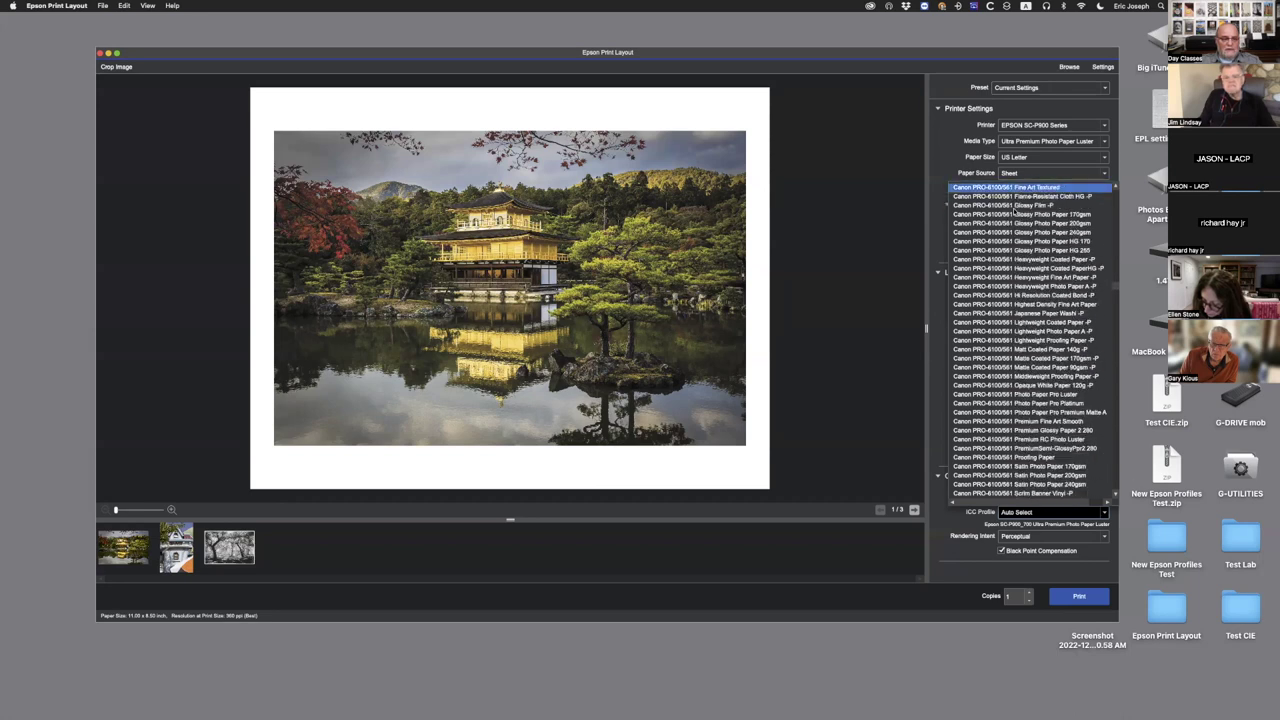
scroll(1013, 210, down, 20)
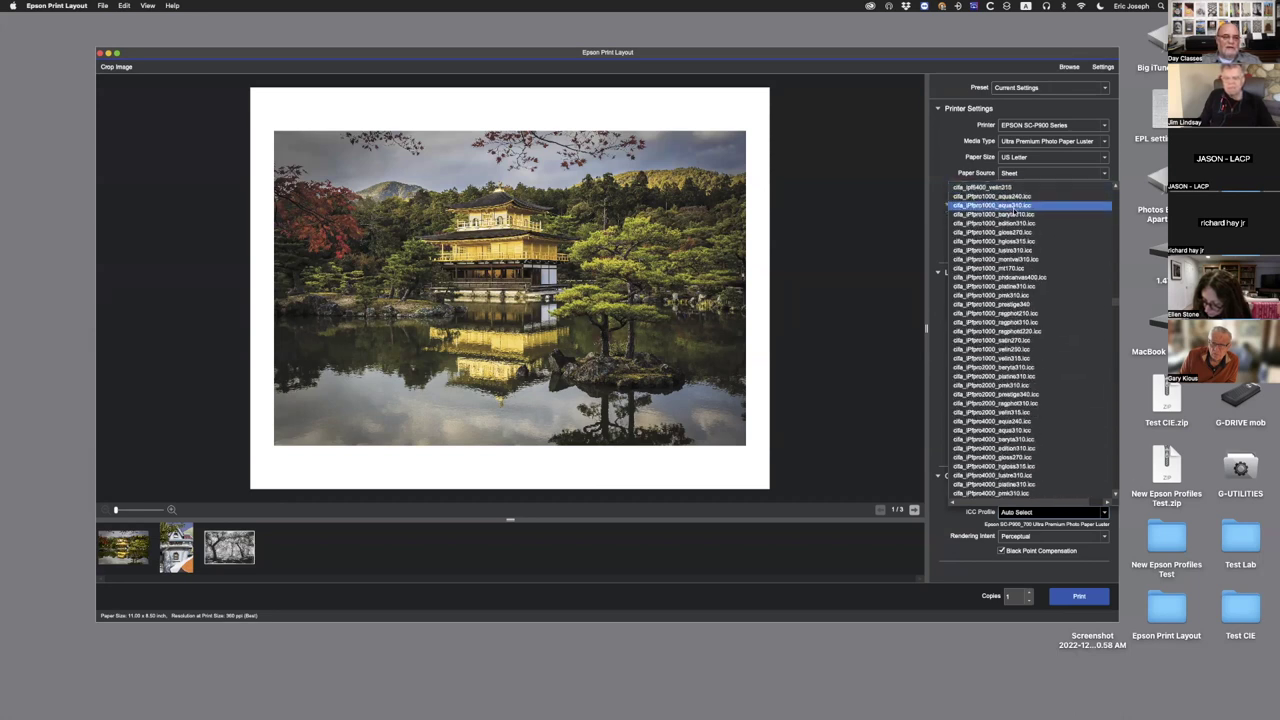
scroll(1013, 210, down, 3)
scroll(1014, 212, down, 12)
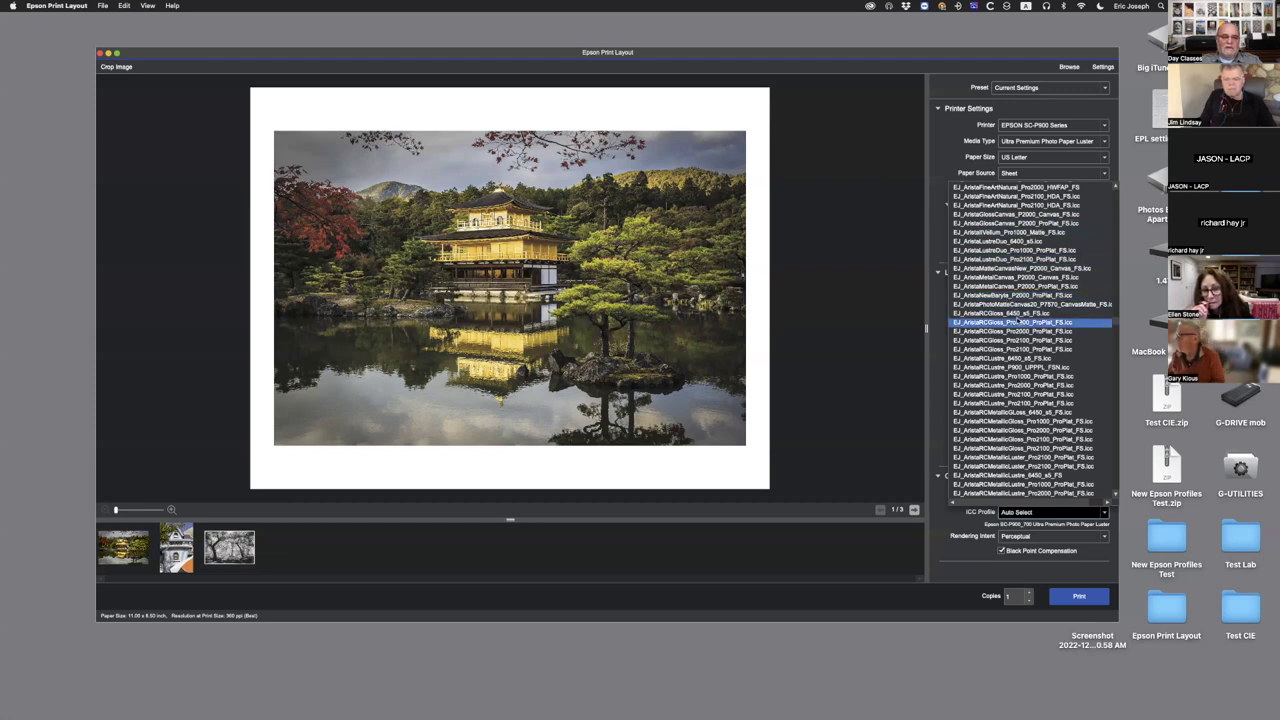
scroll(1012, 296, down, 8)
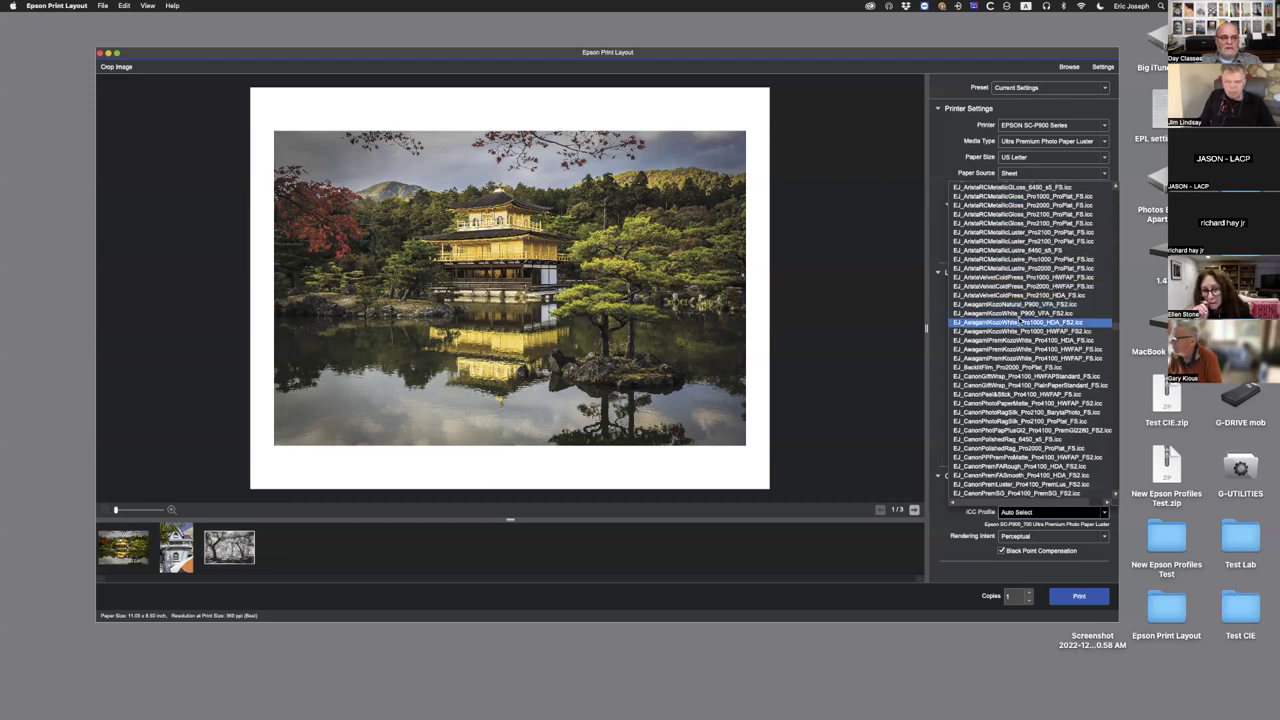
scroll(1018, 316, down, 10)
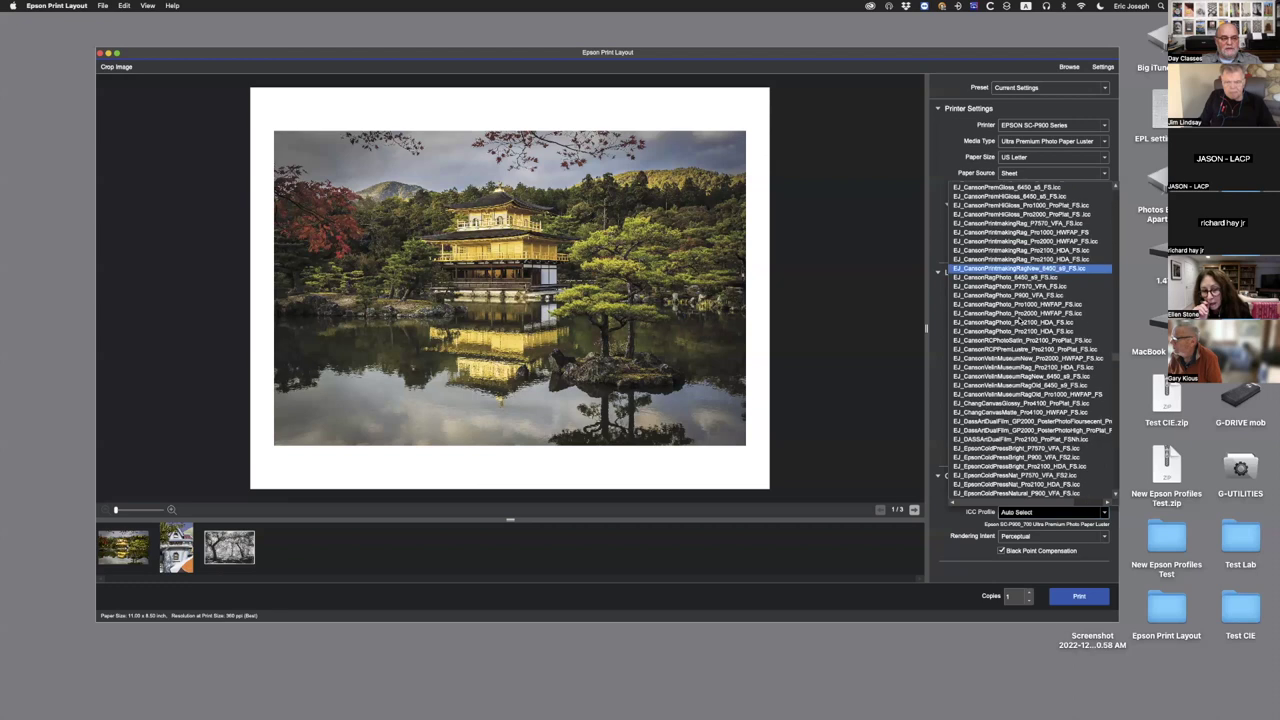
scroll(1018, 318, down, 12)
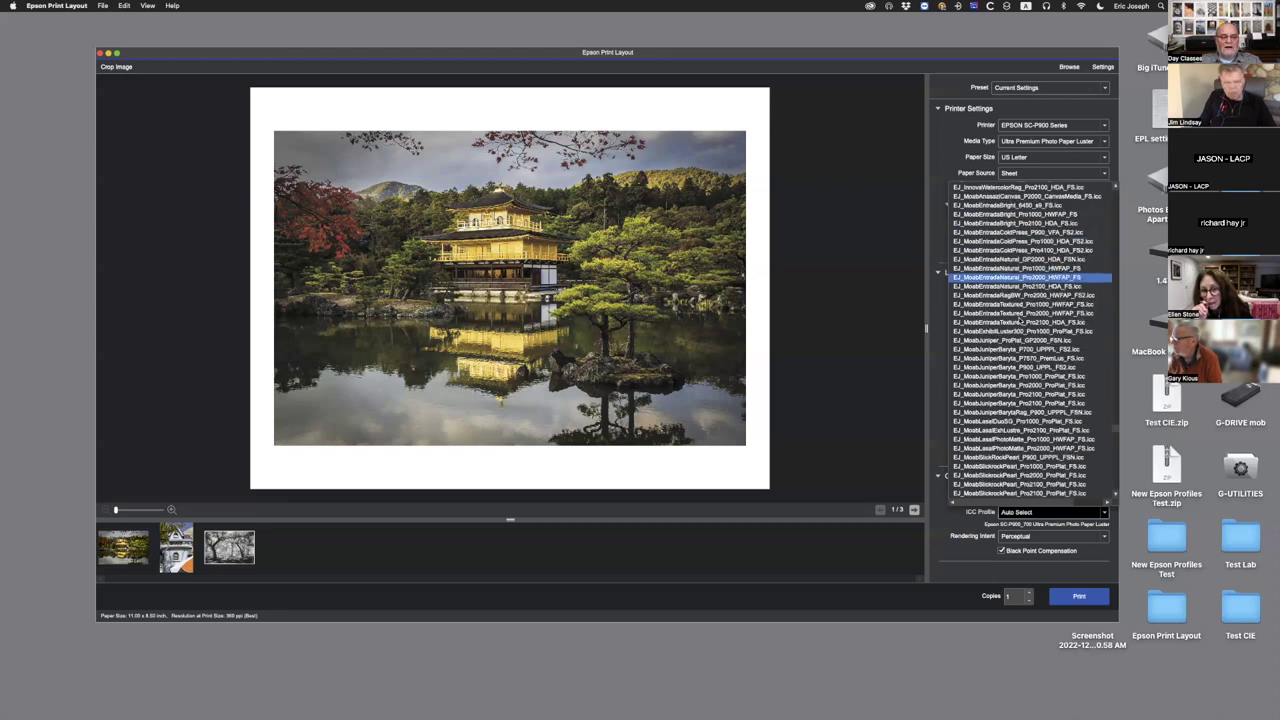
scroll(1018, 320, up, 10)
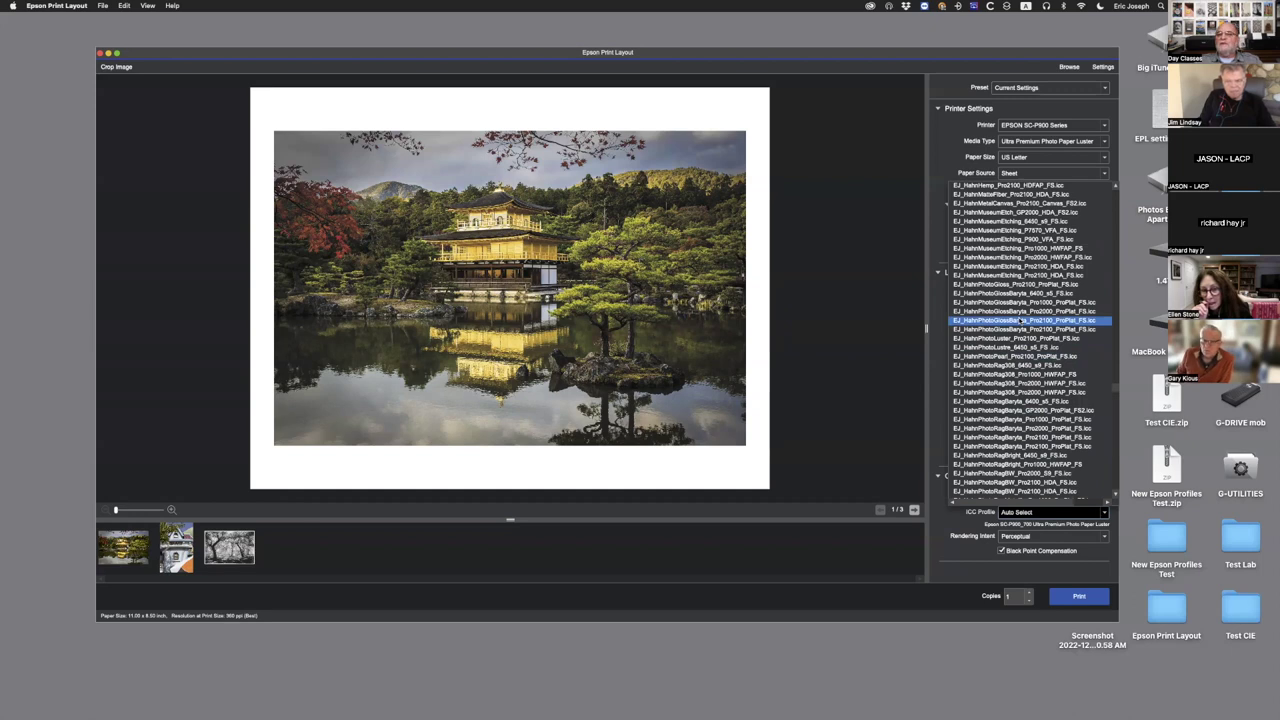
scroll(1020, 321, up, 3)
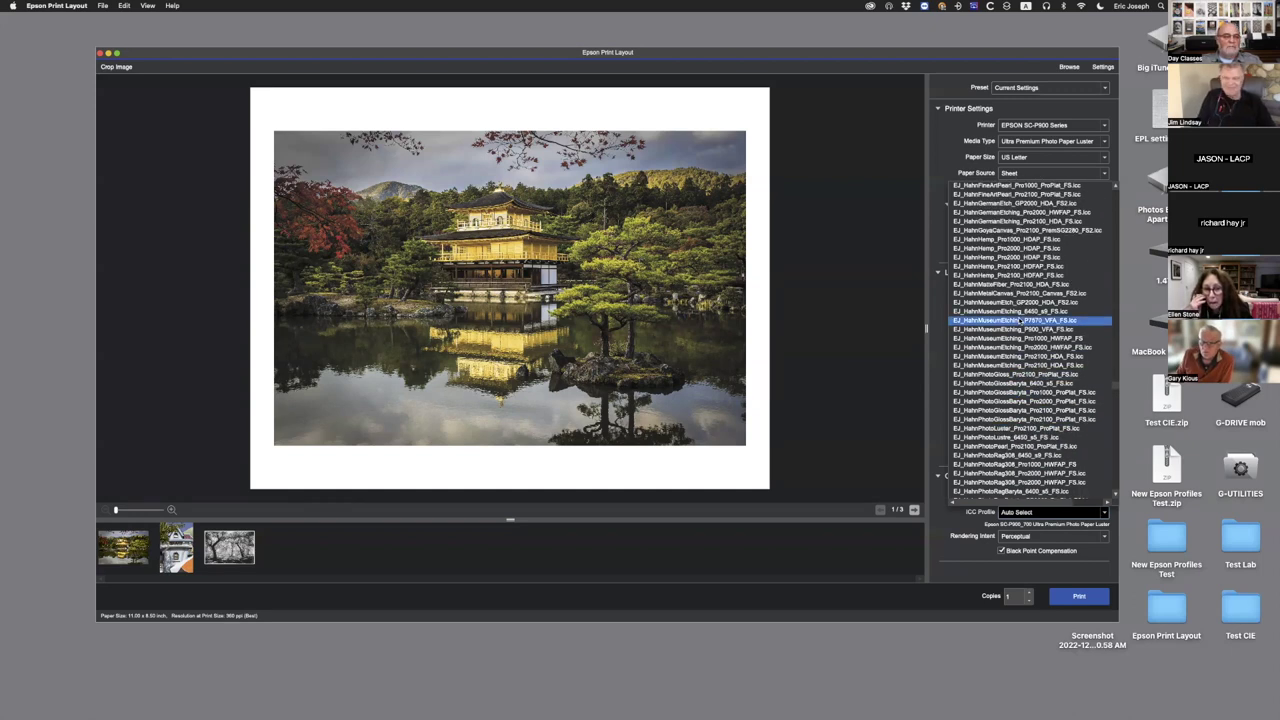
scroll(1020, 321, up, 10)
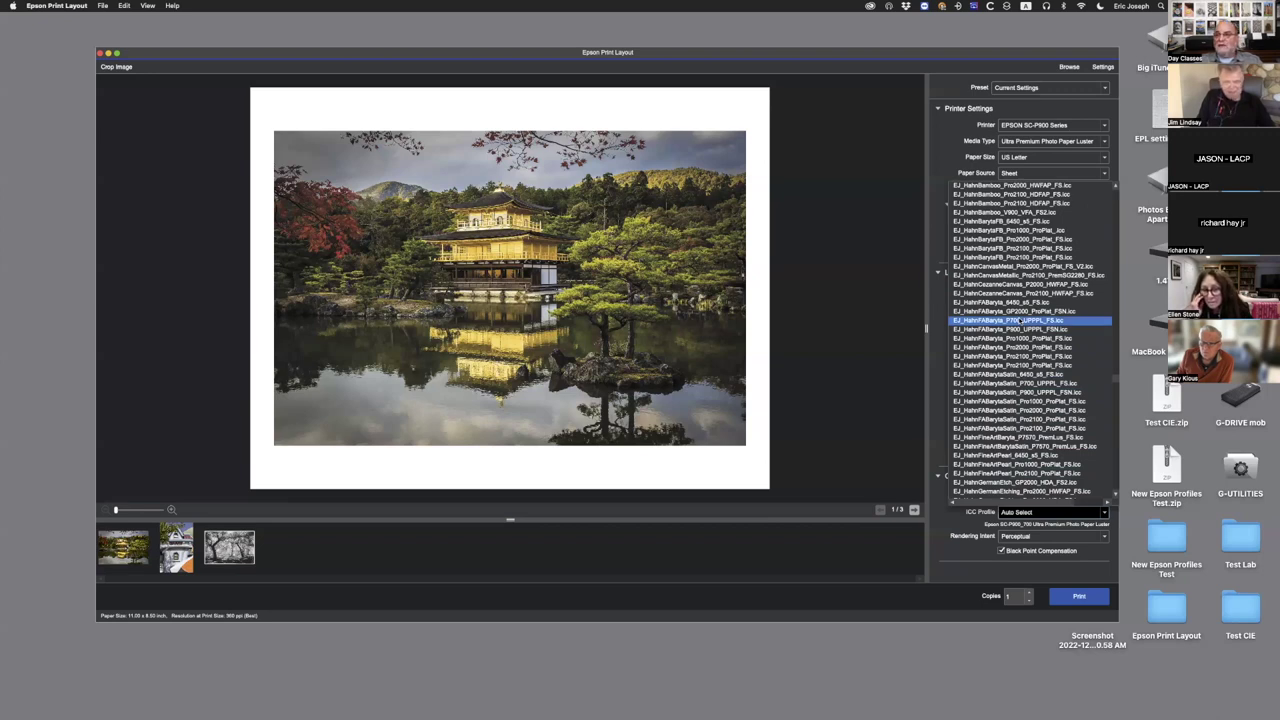
scroll(1020, 321, up, 12)
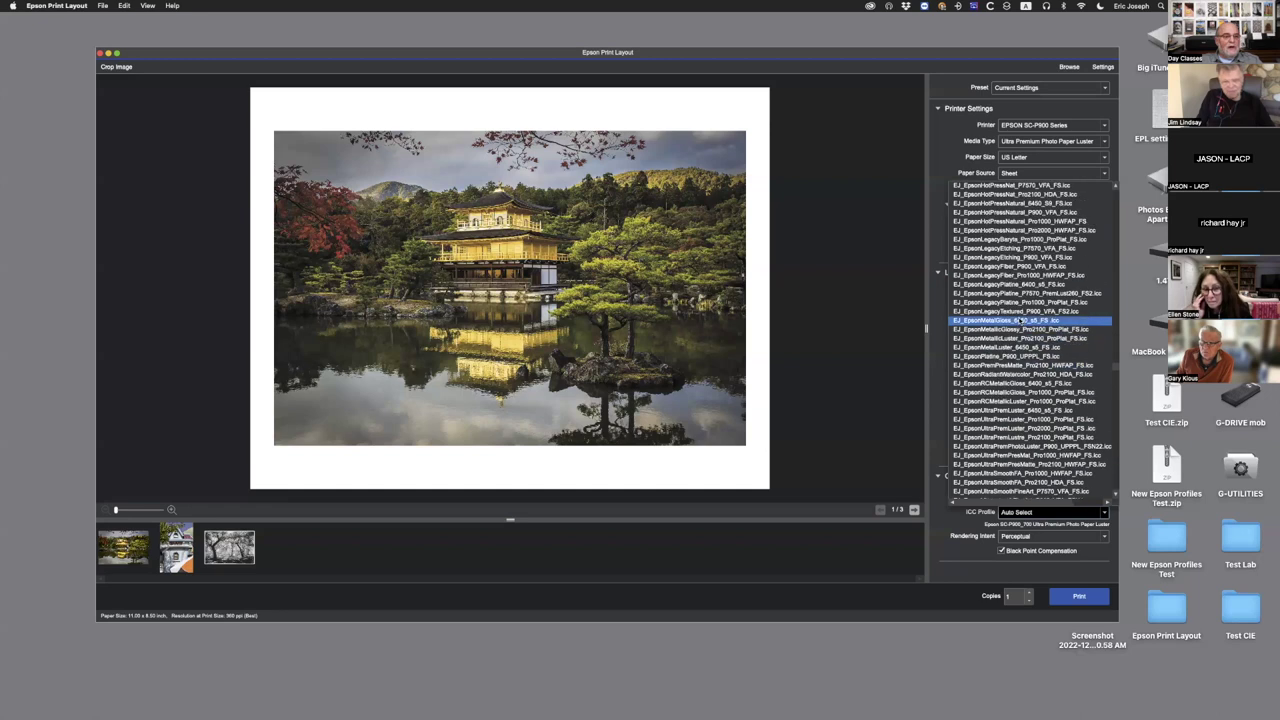
click(950, 140)
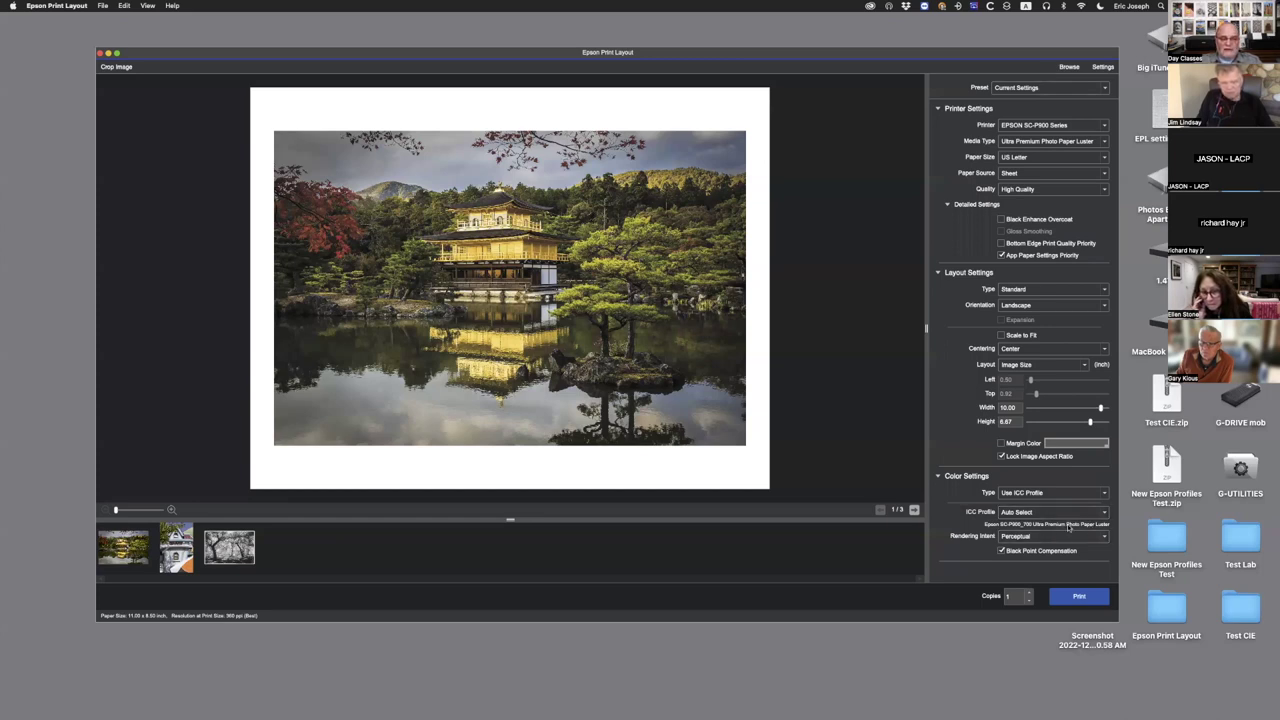
- Set the ICC profile to EJ_EpsonUltraPremPhotoLuster_P900_UPPPL_FSN22.icc
click(1060, 512)
scroll(1051, 488, down, 15)
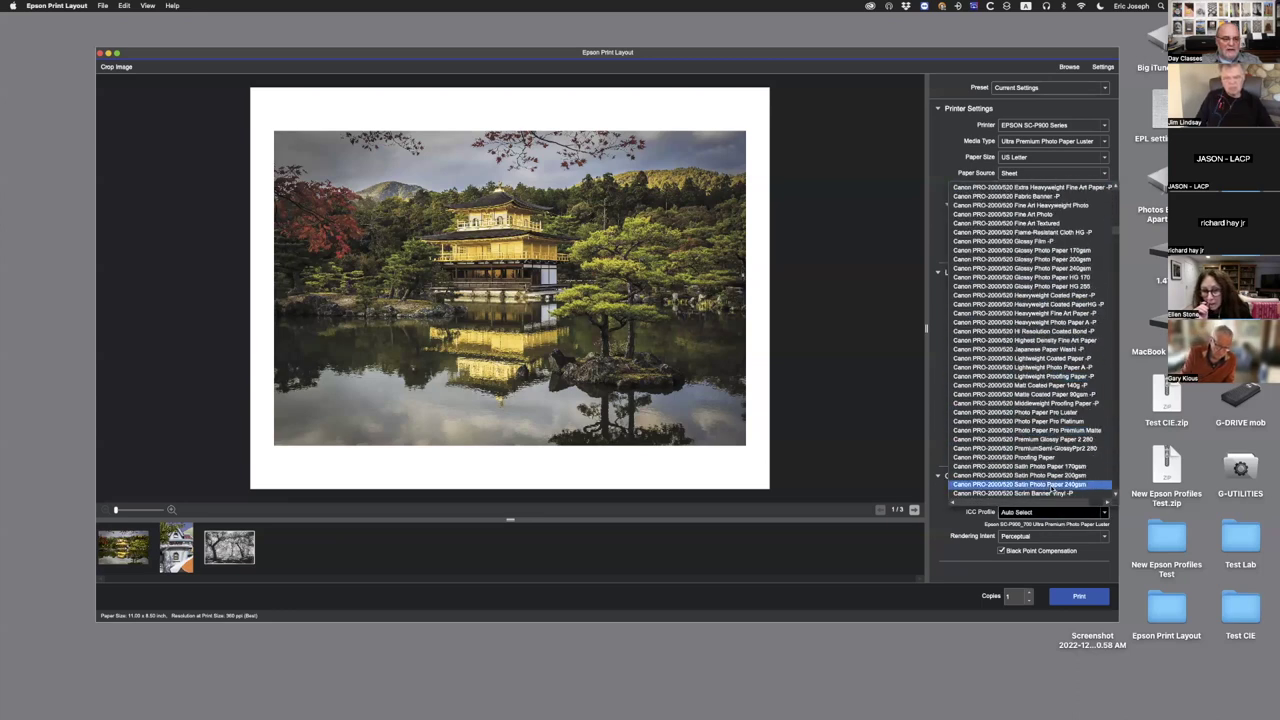
scroll(1051, 488, down, 20)
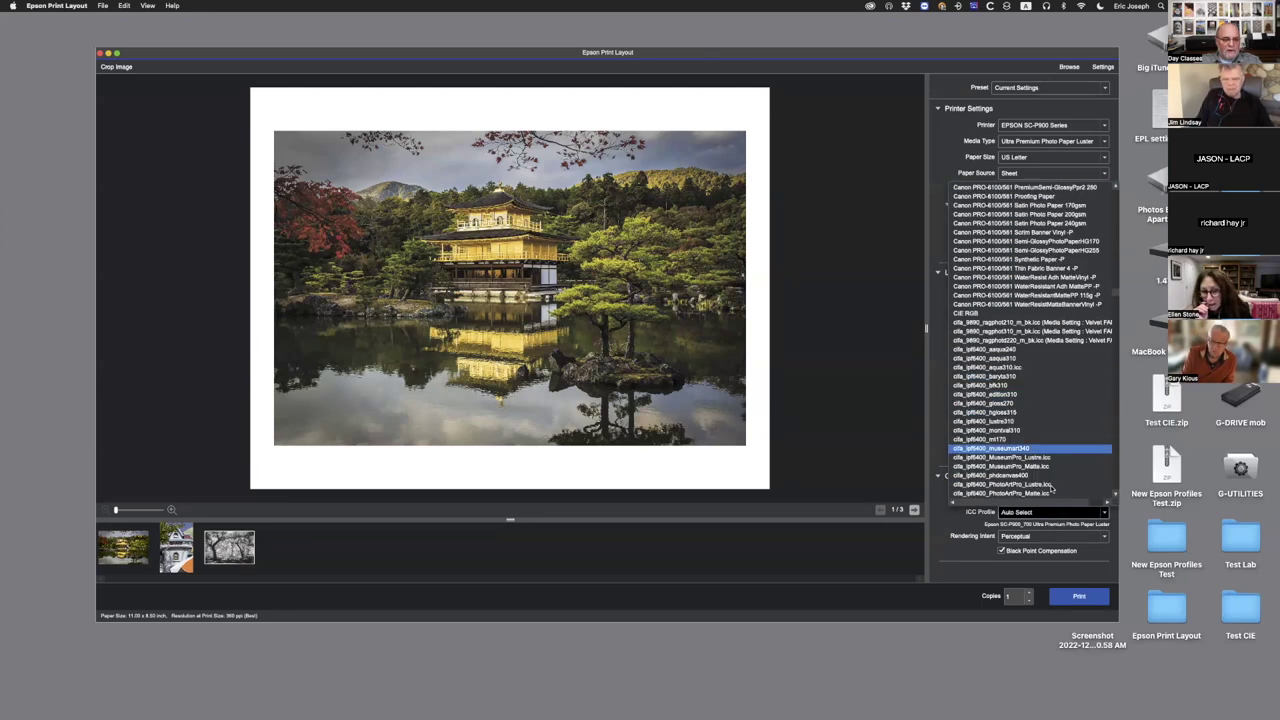
scroll(1051, 488, down, 20)
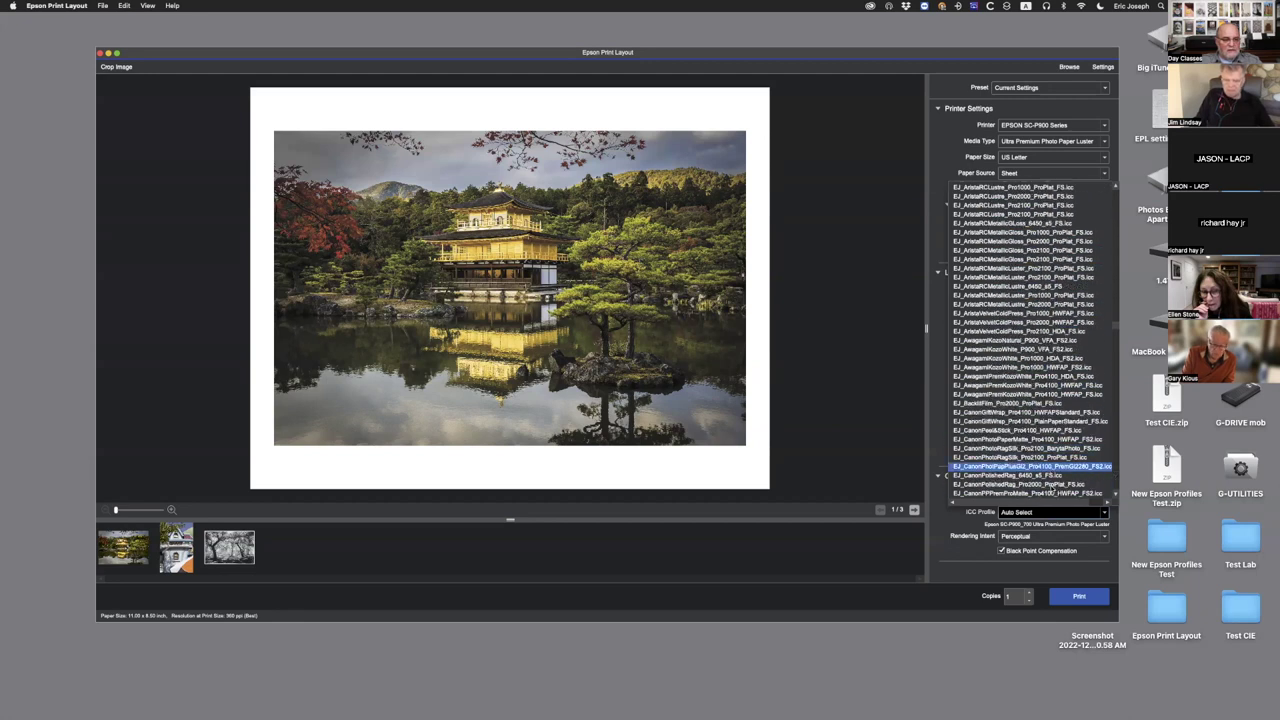
scroll(1051, 488, down, 20)
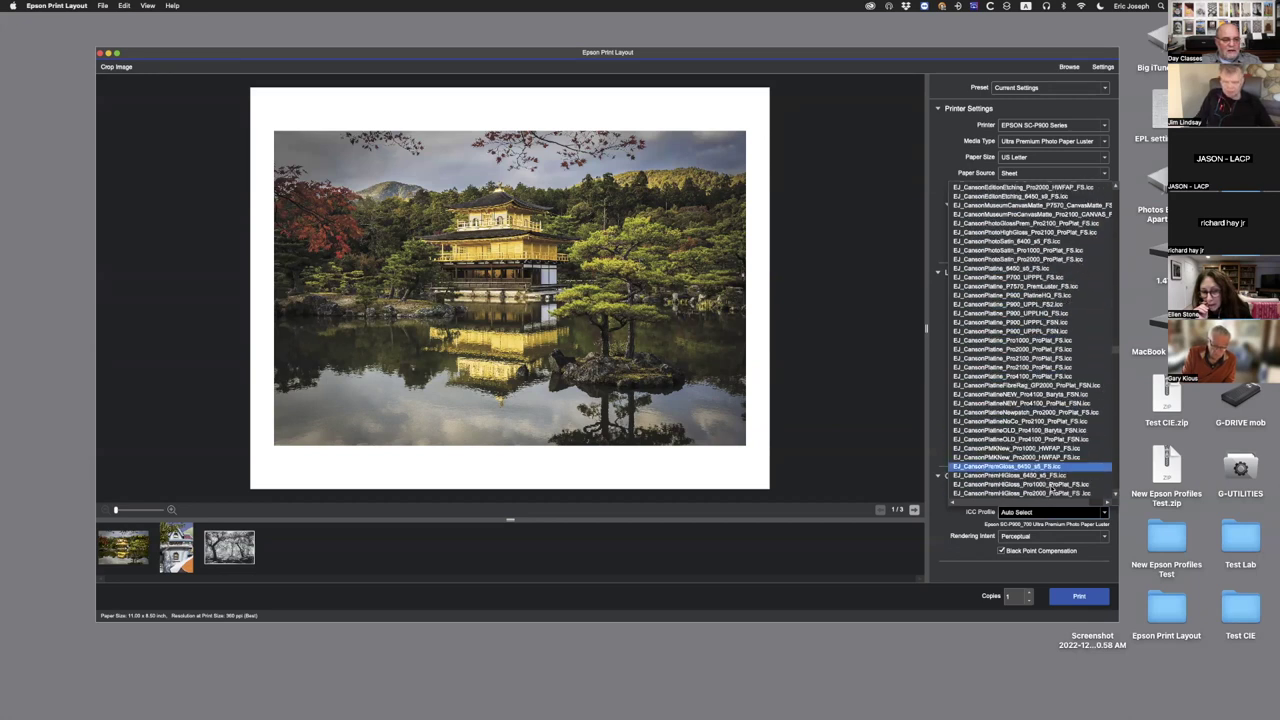
scroll(1052, 491, down, 4)
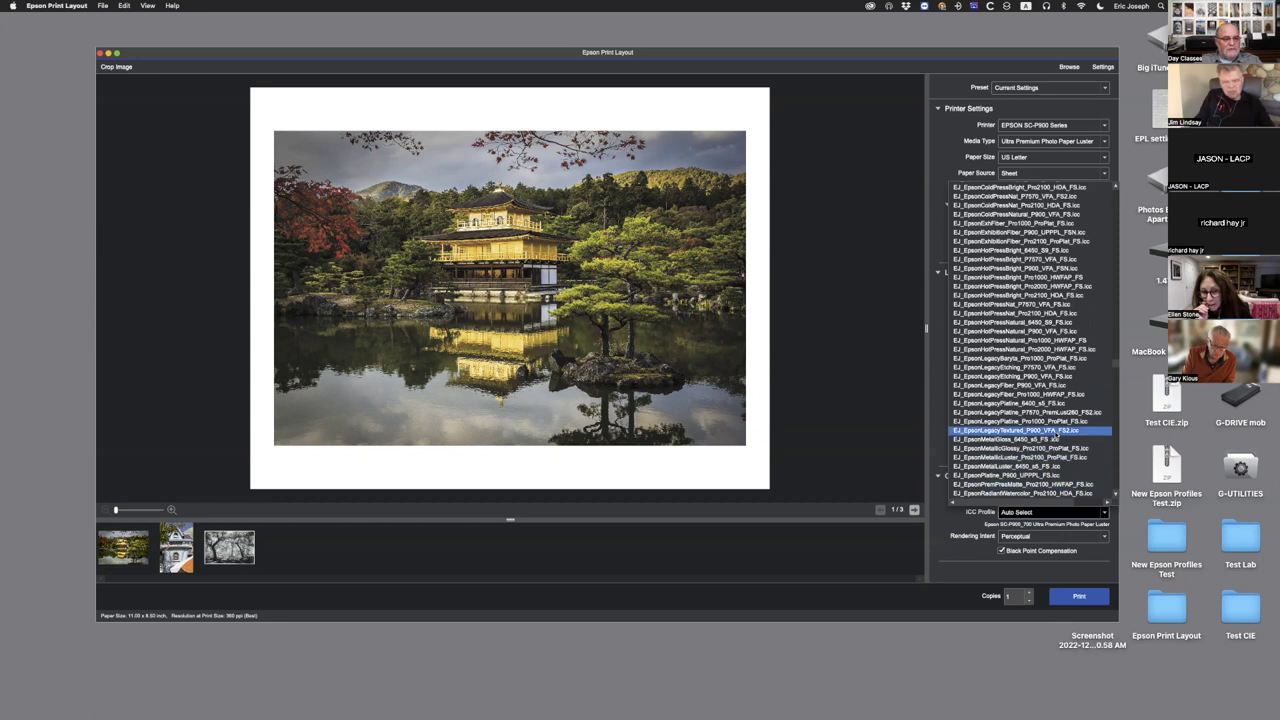
scroll(1056, 430, down, 15)
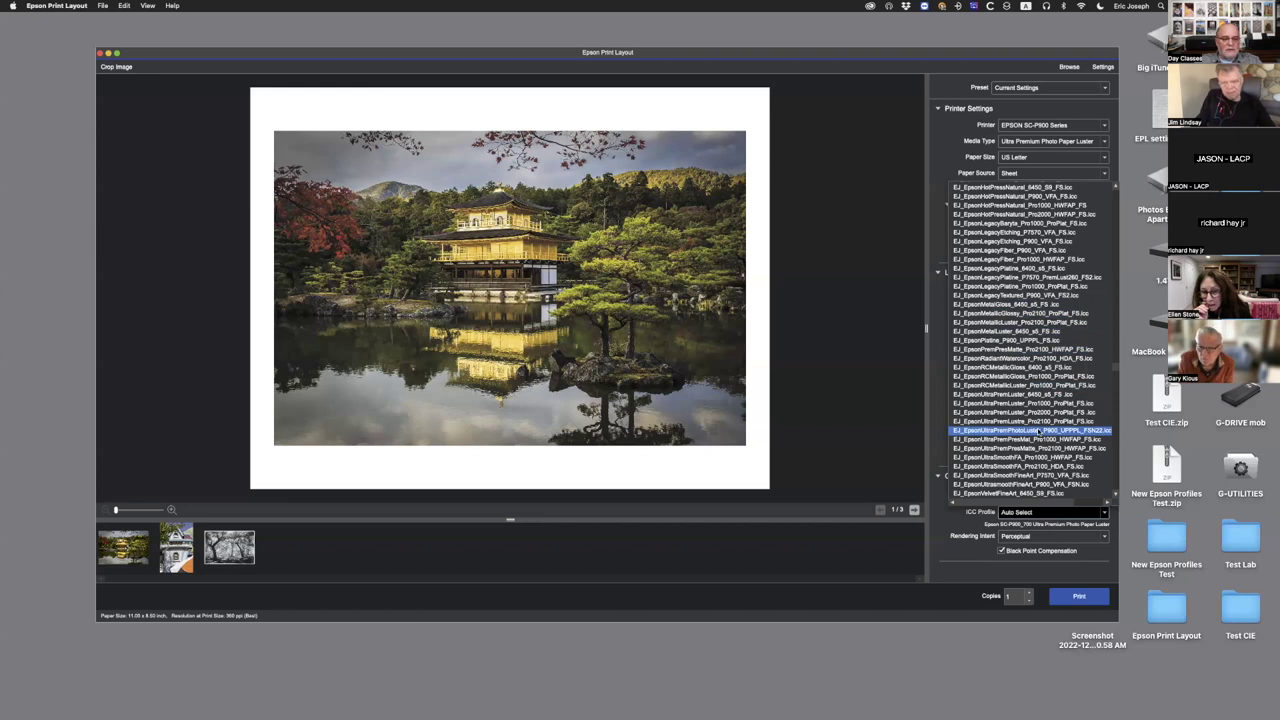
click(1038, 430)
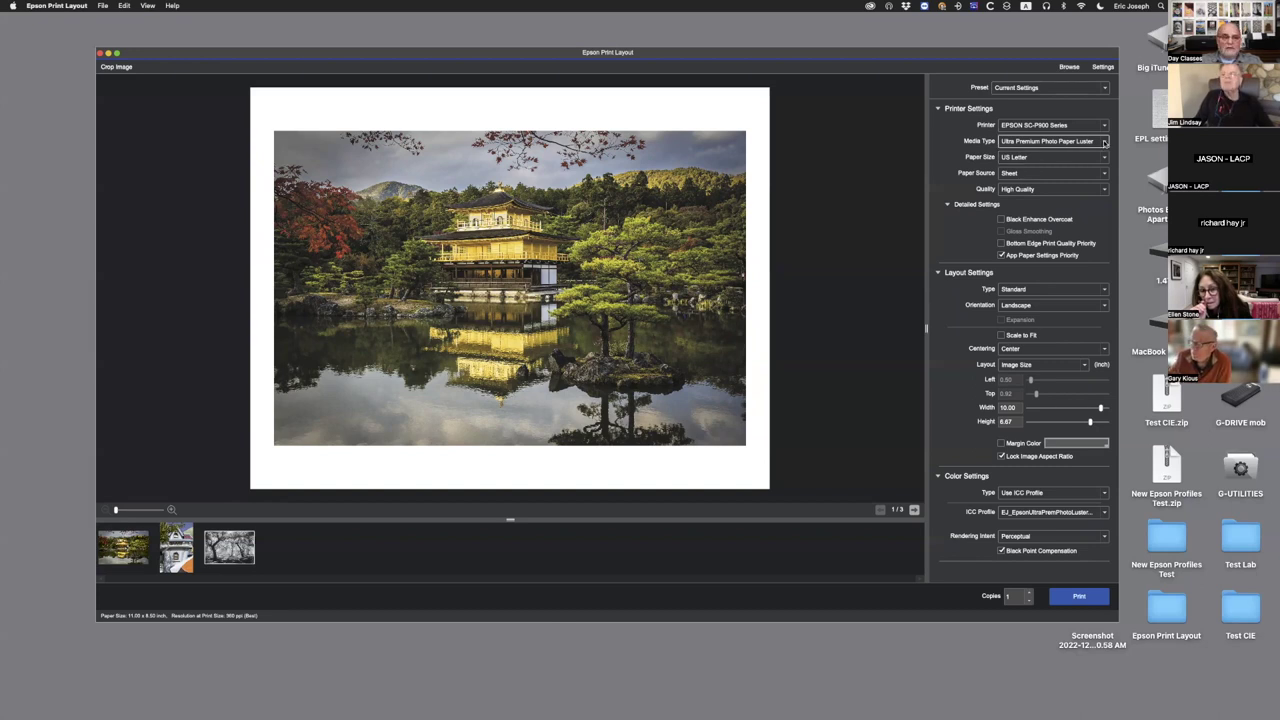
- Create a custom media entry named "EJ Epson Luster" with Ultra Premium Photo Paper Luster as its base media
click(1105, 143)
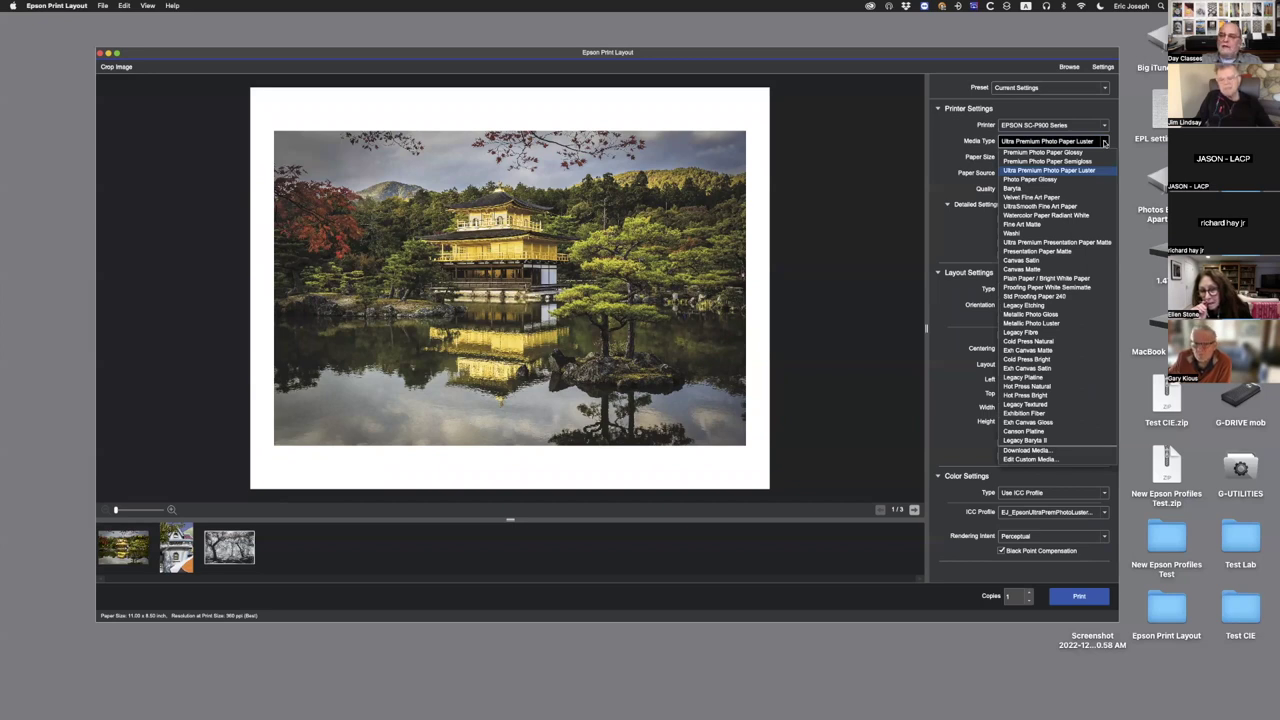
click(1047, 460)
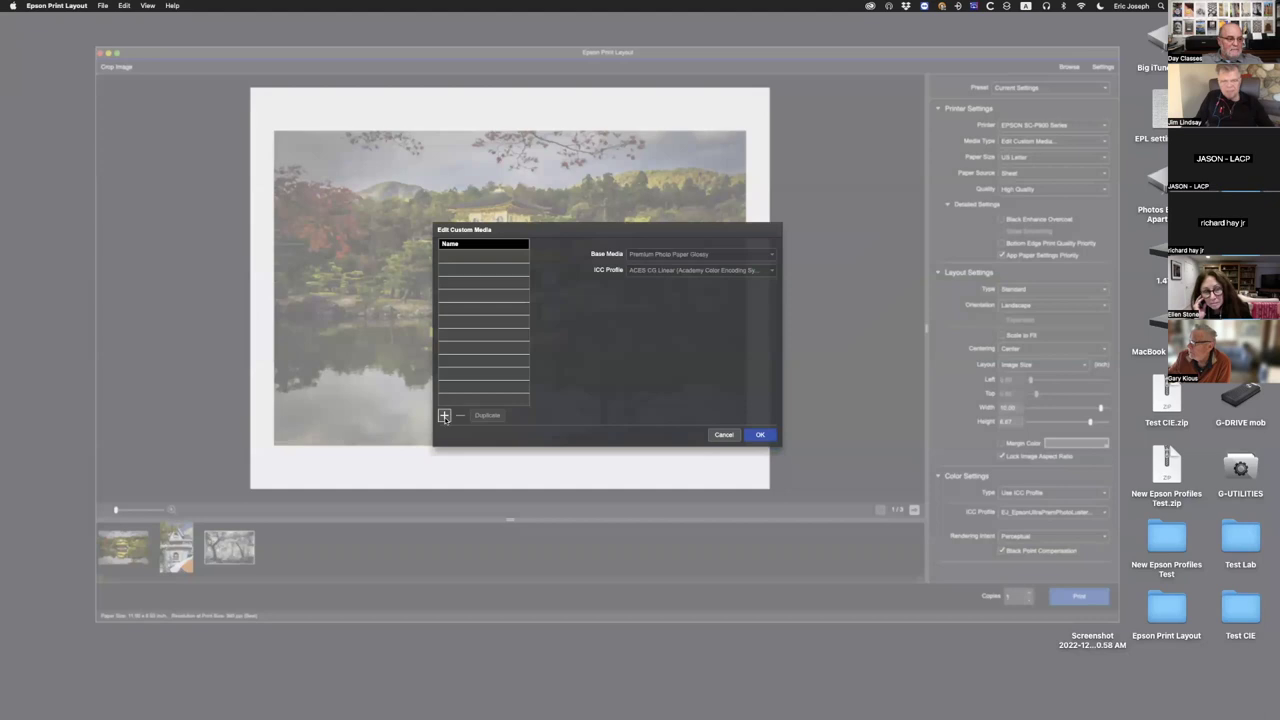
click(444, 415)
click(452, 256)
key(BackSpace)
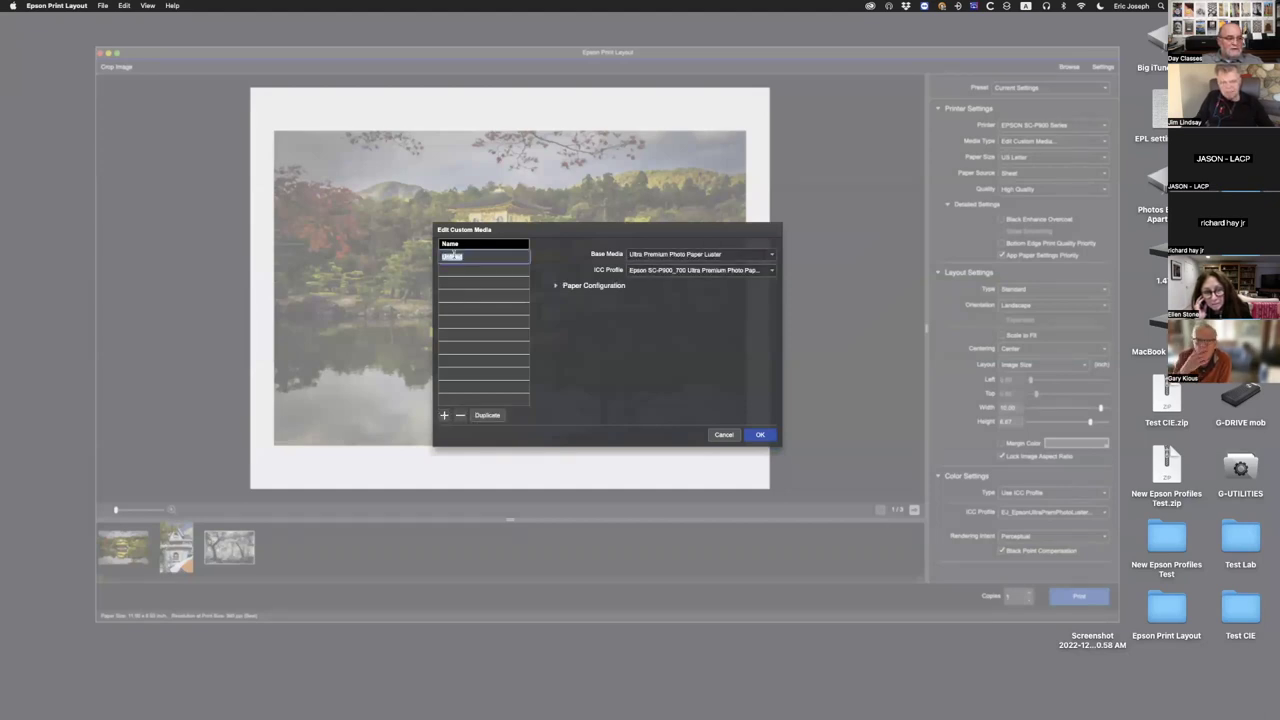
text(EJ Epson Uuster)
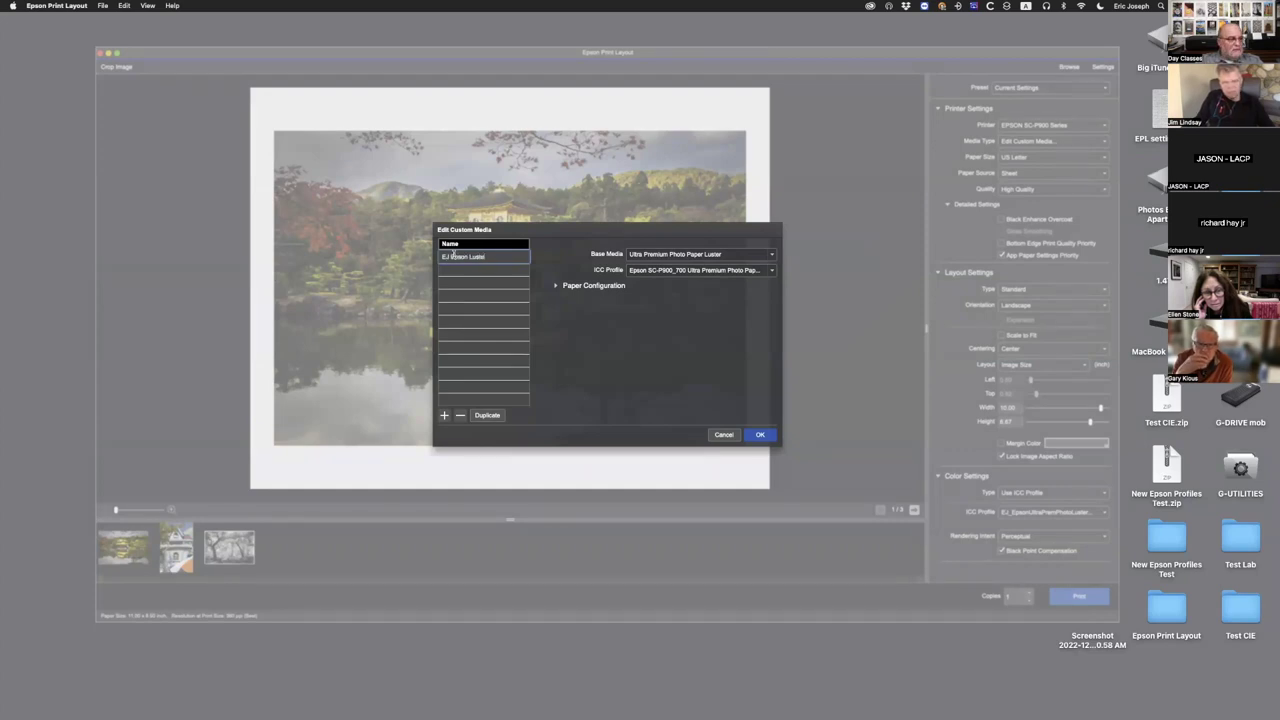
click(685, 256)
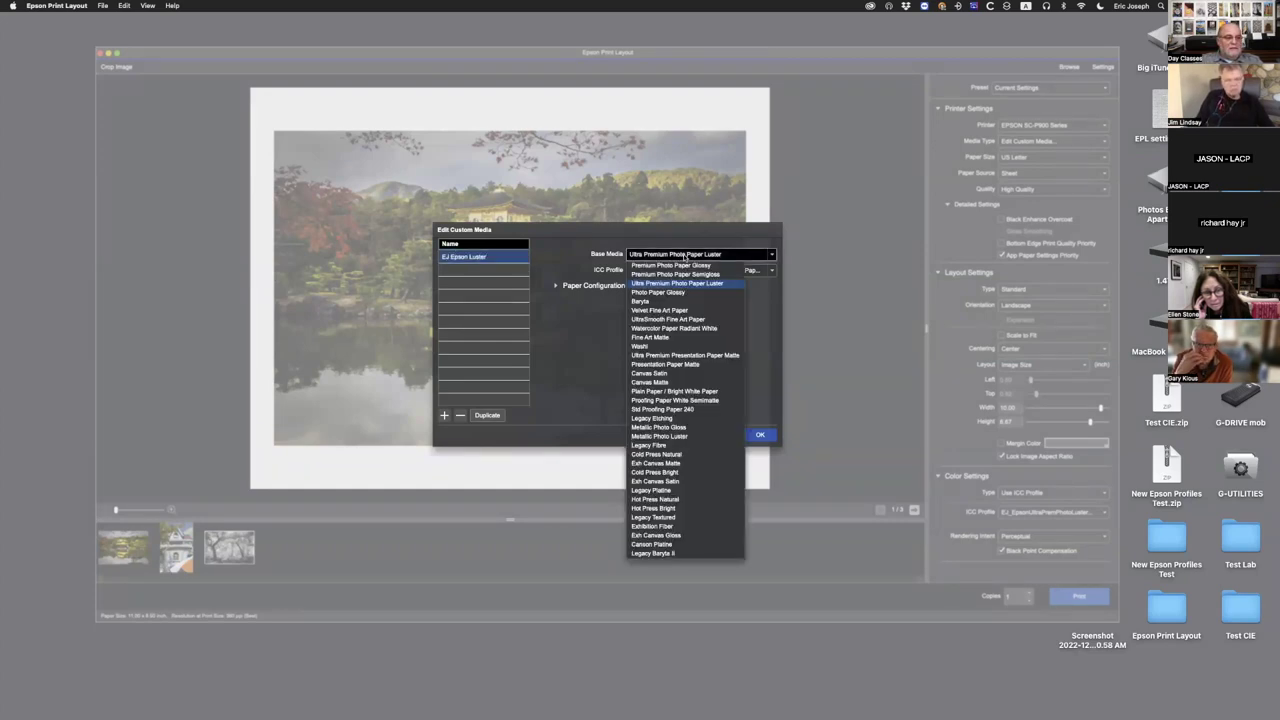
click(680, 285)
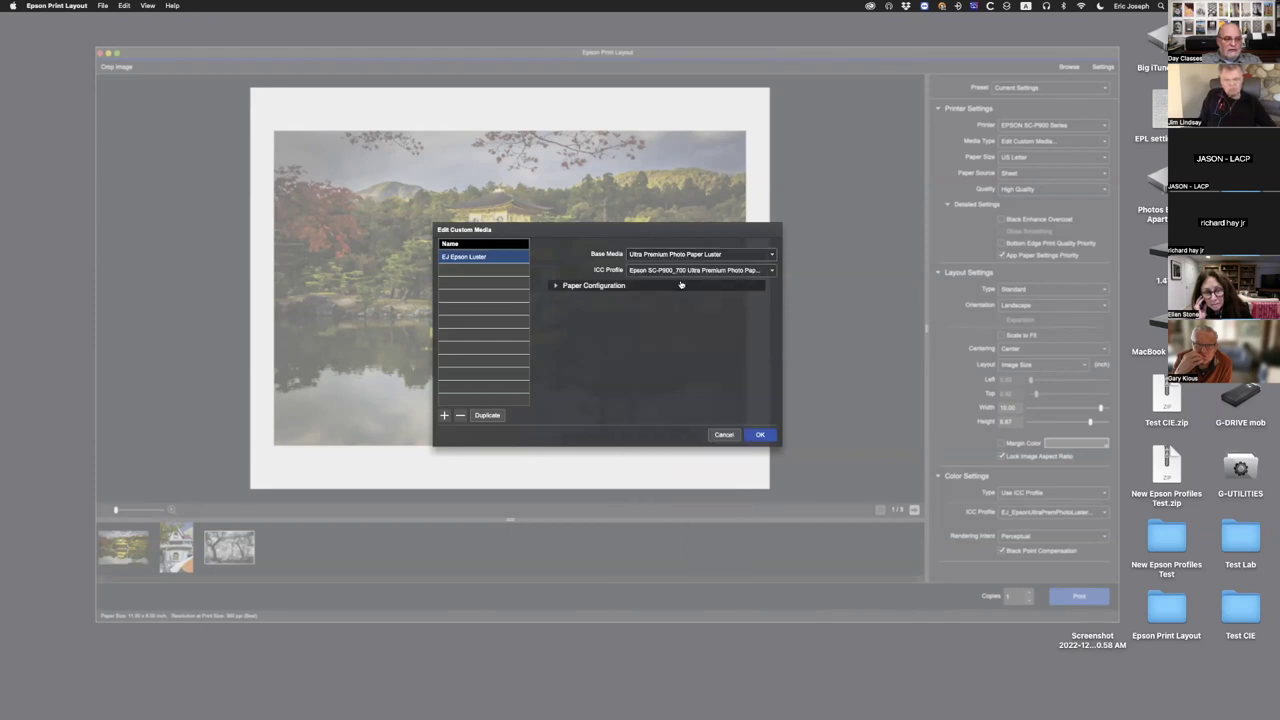
- Assign EJ_EpsonUltraPremPhotoLuster_P900_UPPPL_FSN22.icc as the custom media's ICC profile and save the entry
click(731, 271)
scroll(712, 489, down, 15)
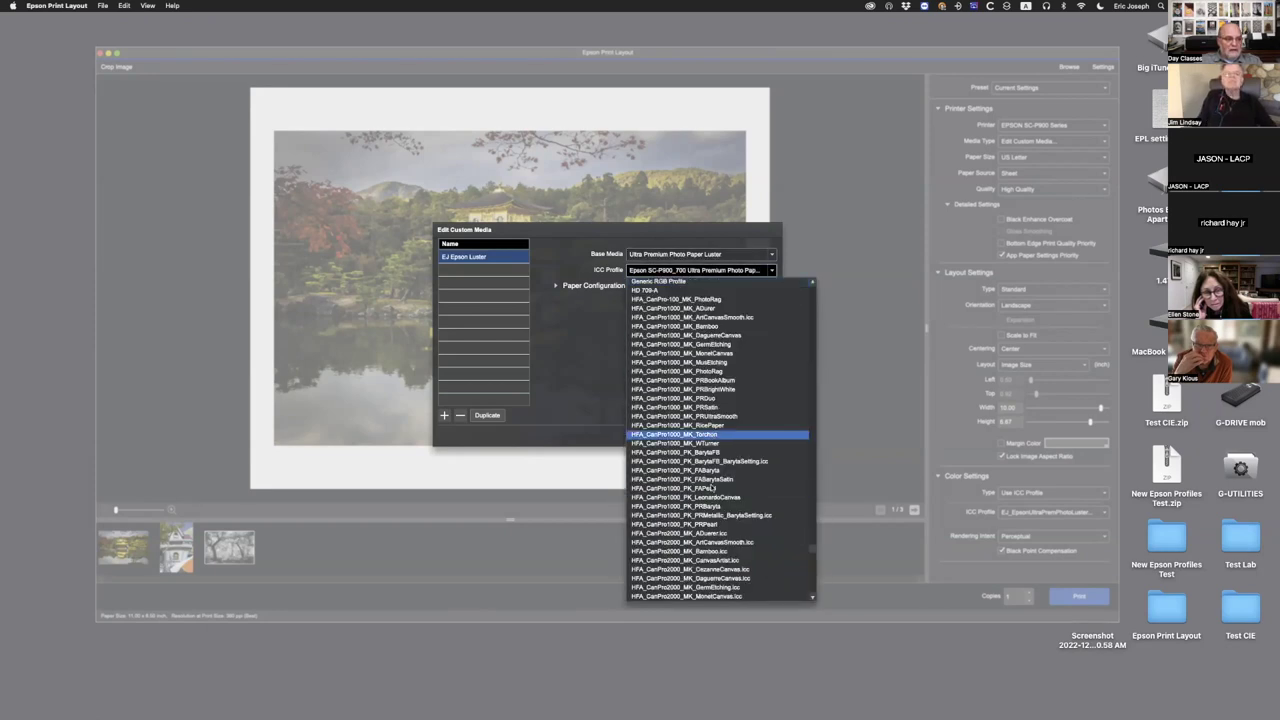
scroll(712, 489, up, 10)
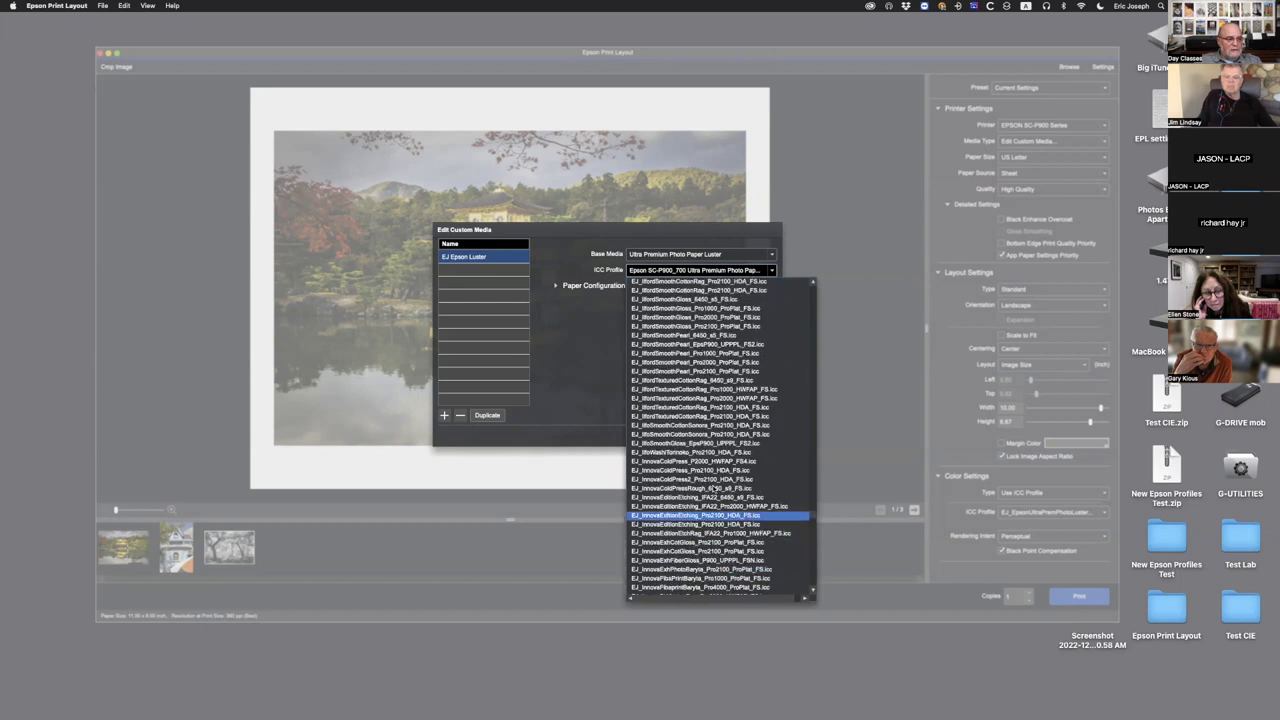
scroll(714, 488, up, 10)
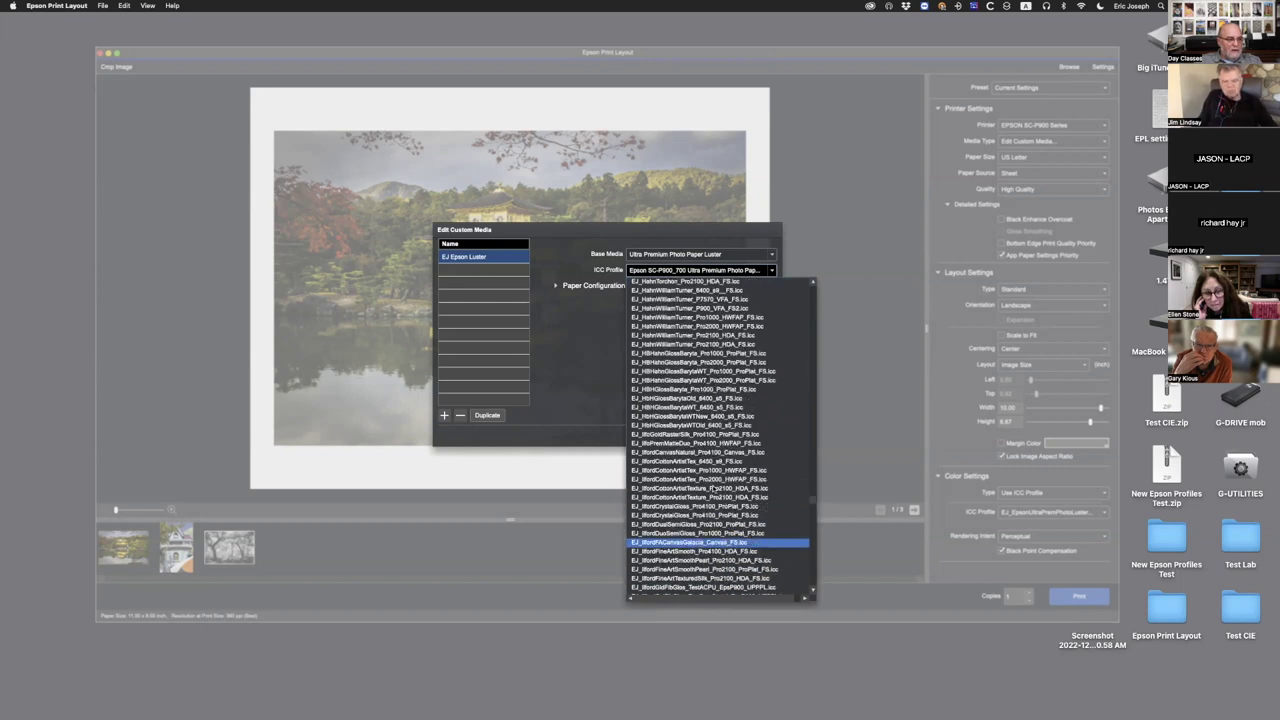
scroll(714, 488, up, 10)
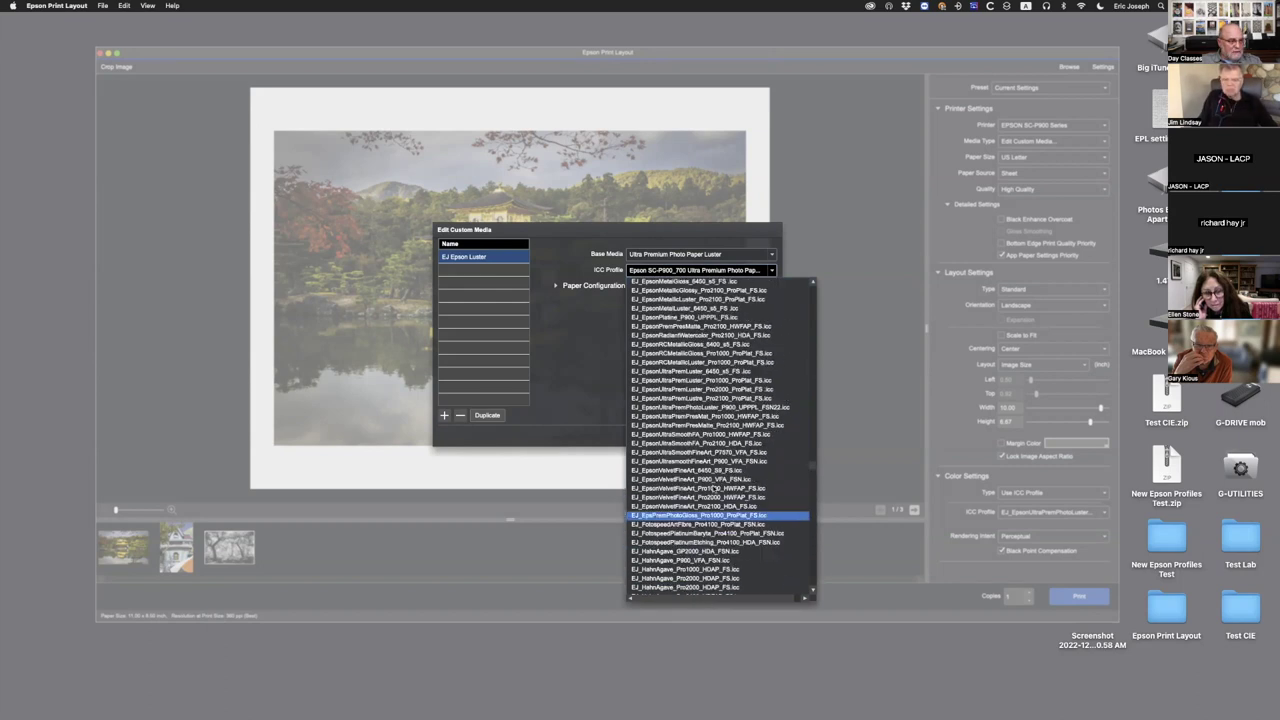
scroll(712, 489, down, 5)
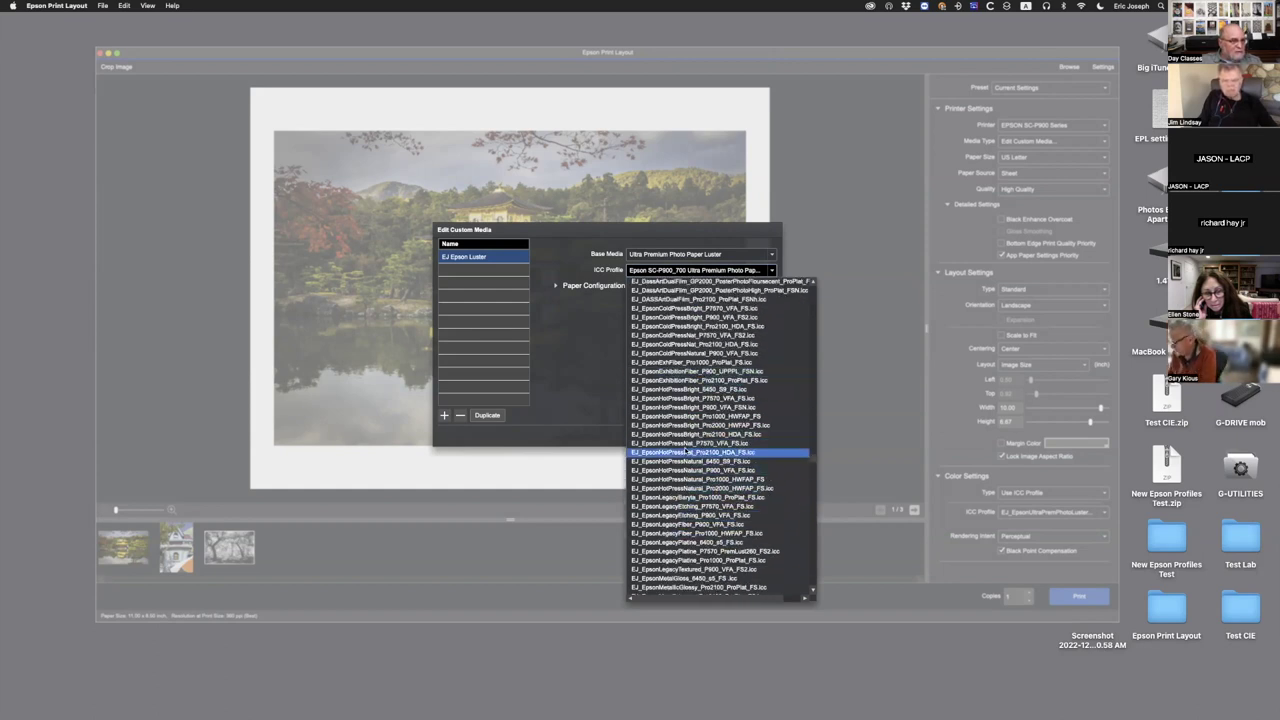
scroll(688, 553, down, 3)
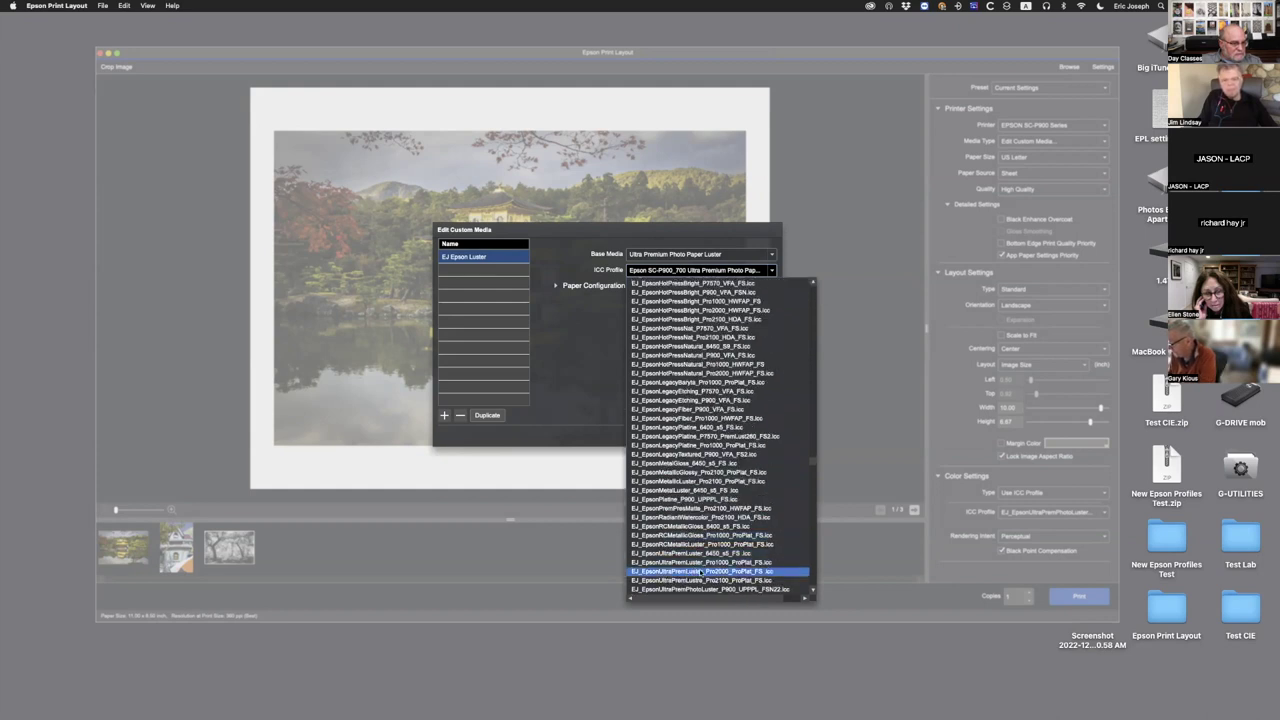
scroll(697, 561, down, 2)
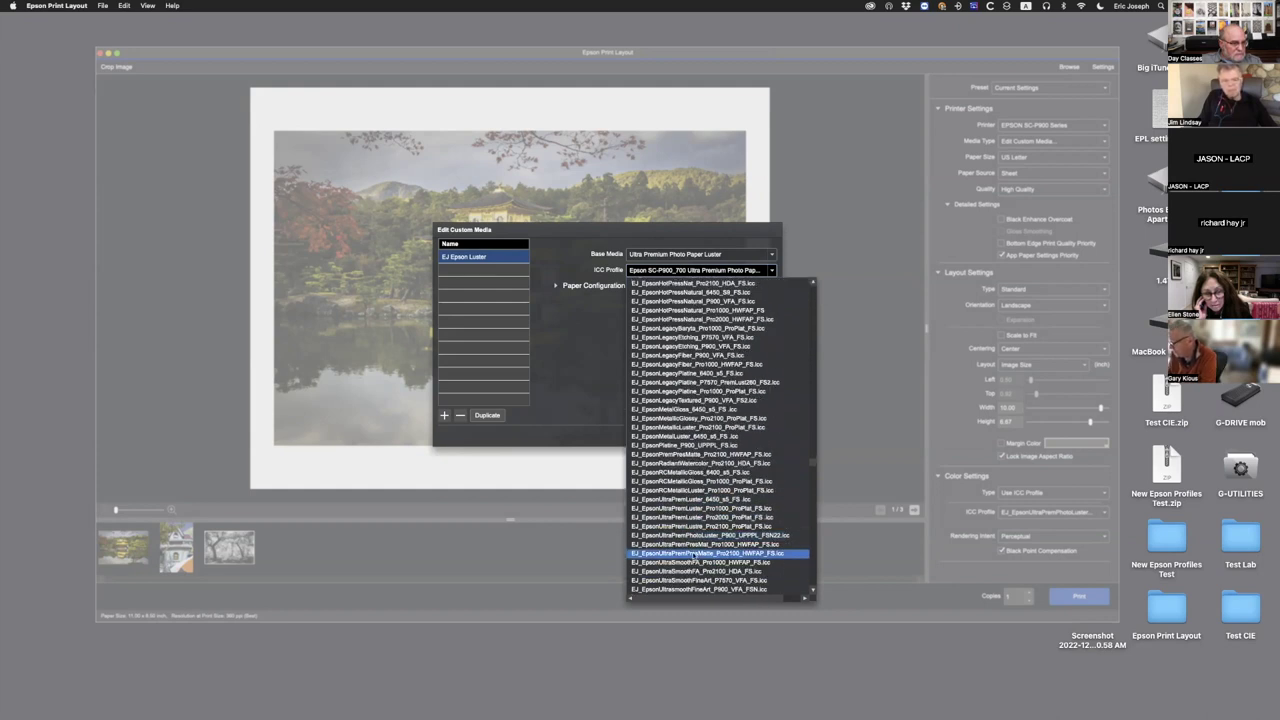
click(683, 541)
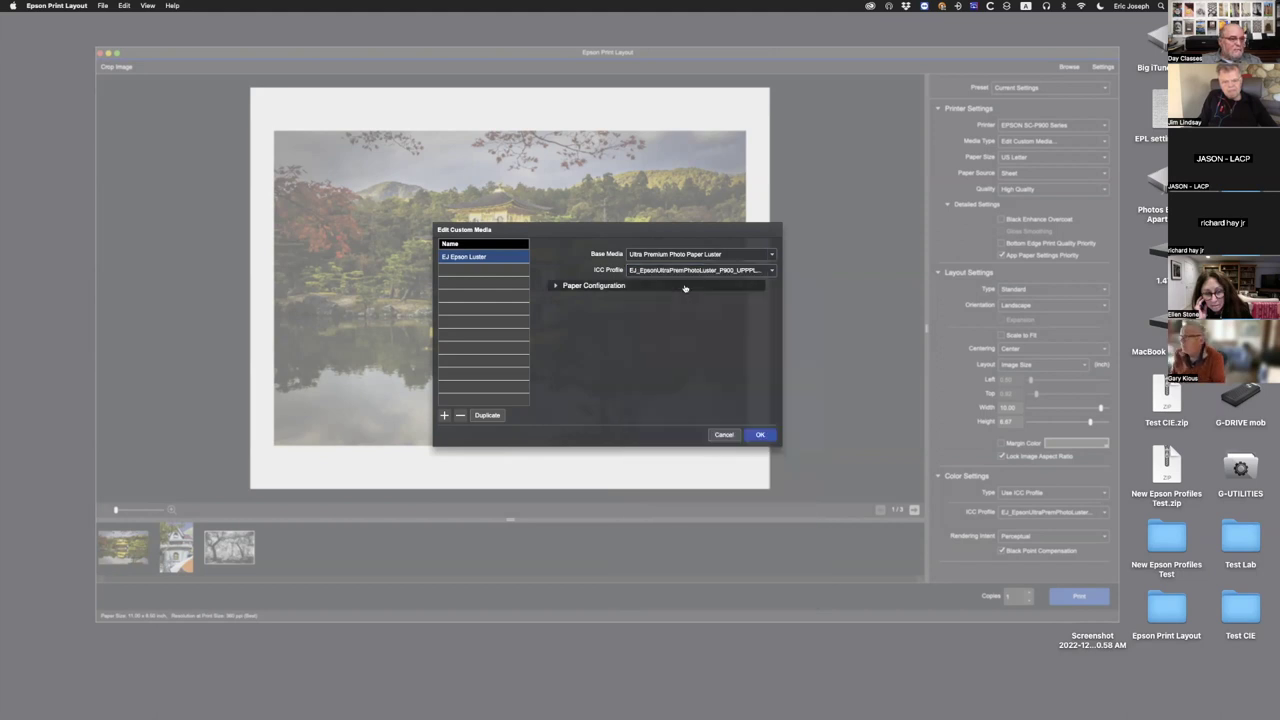
click(760, 434)
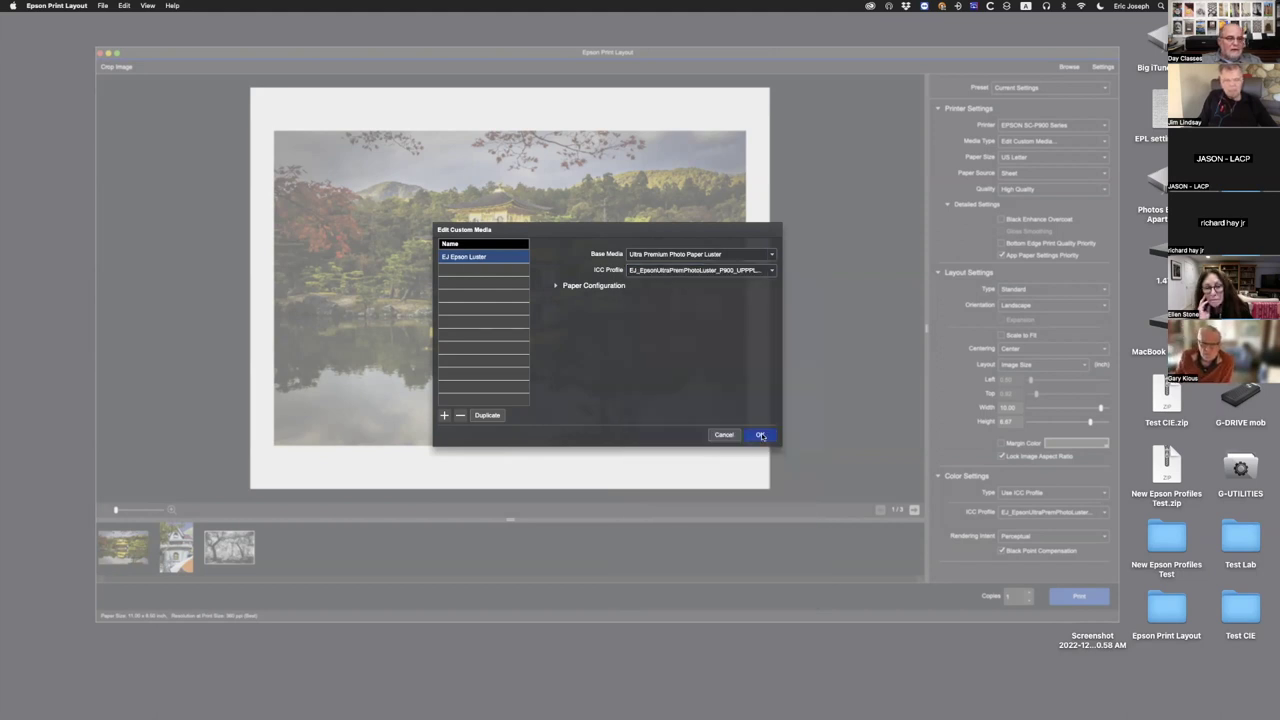
- Select the EJ Epson Luster custom media as the media type, and look over the list of available media
click(1058, 141)
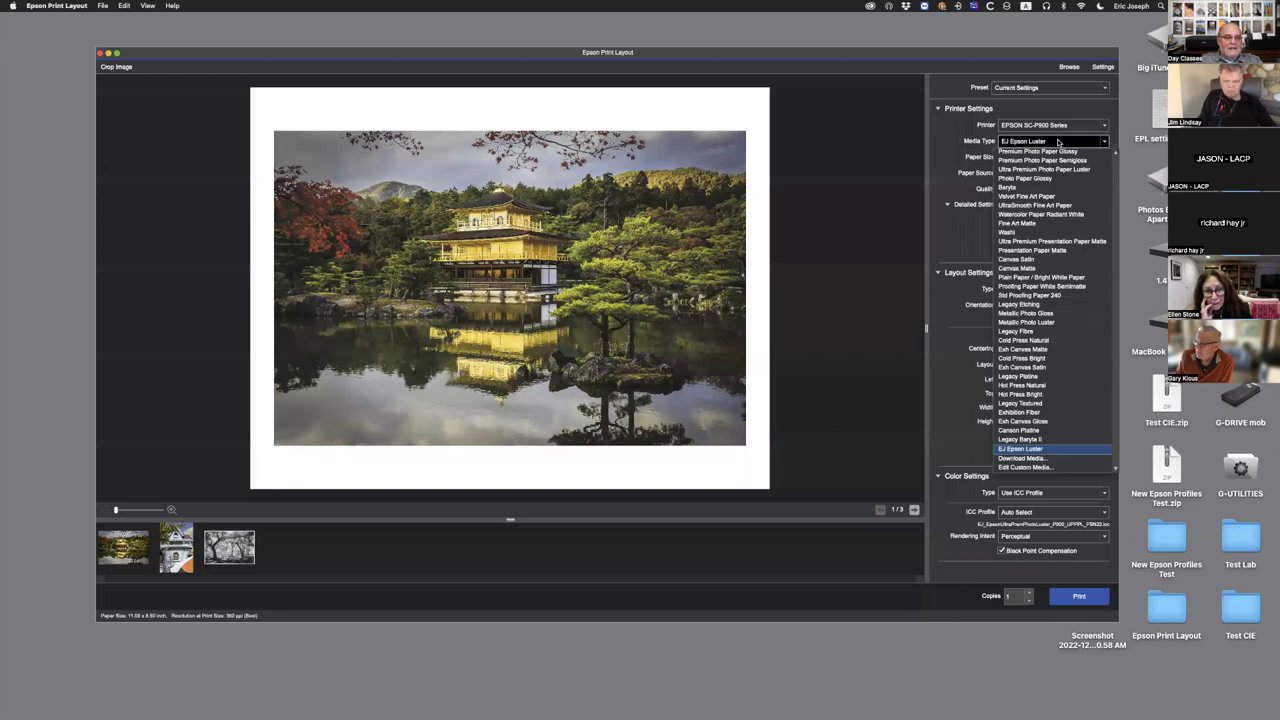
click(1025, 449)
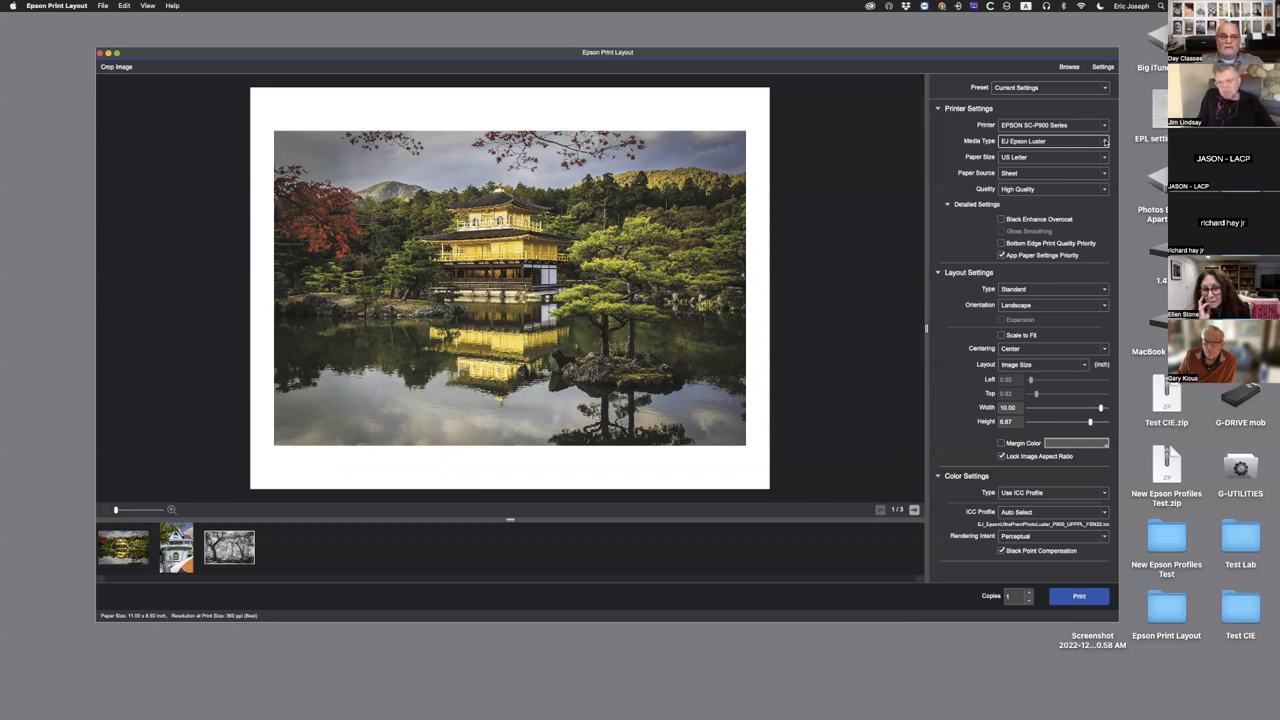
click(1105, 142)
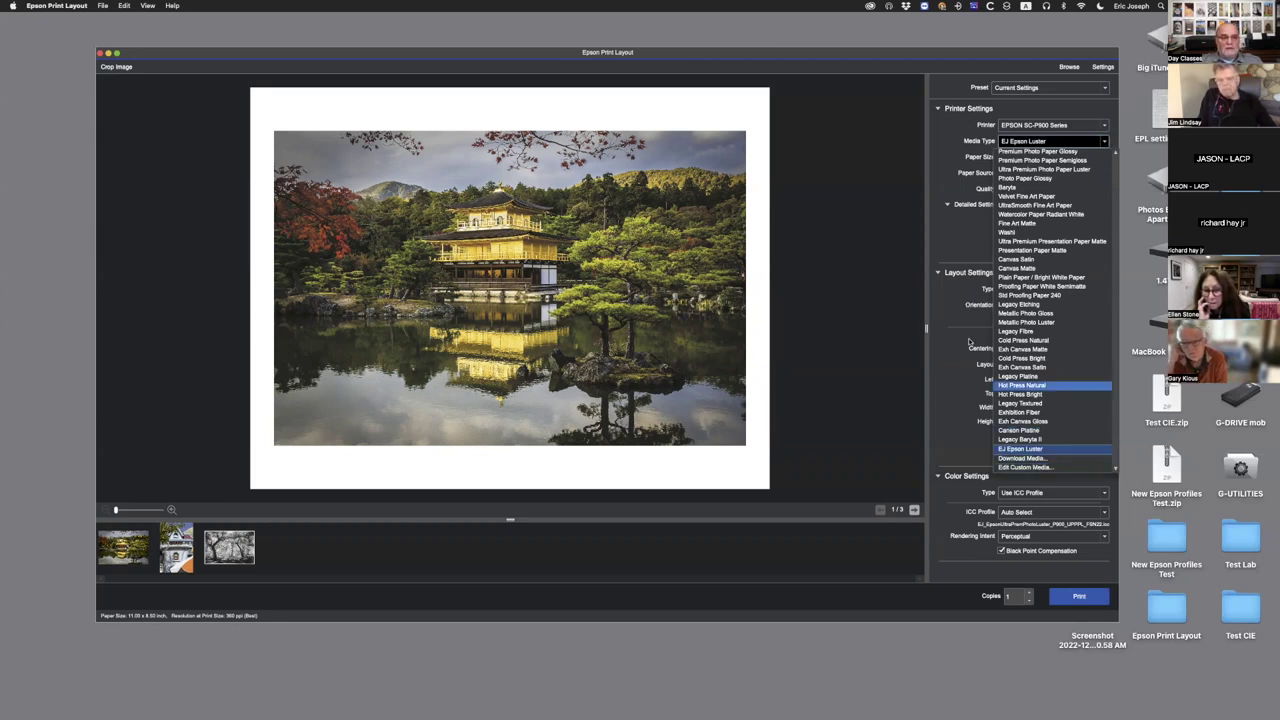
click(958, 180)
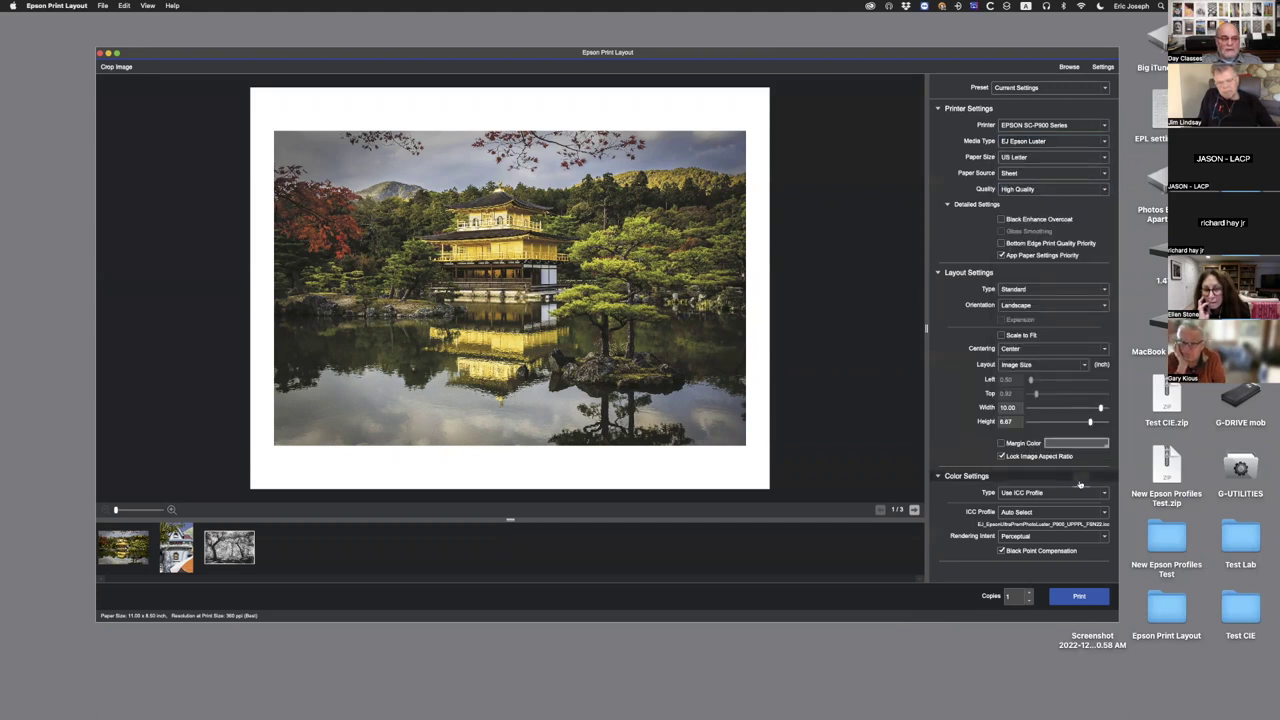
- Look through the available ICC profiles in the color settings, and close the list without choosing one
click(1088, 513)
scroll(1060, 440, down, 10)
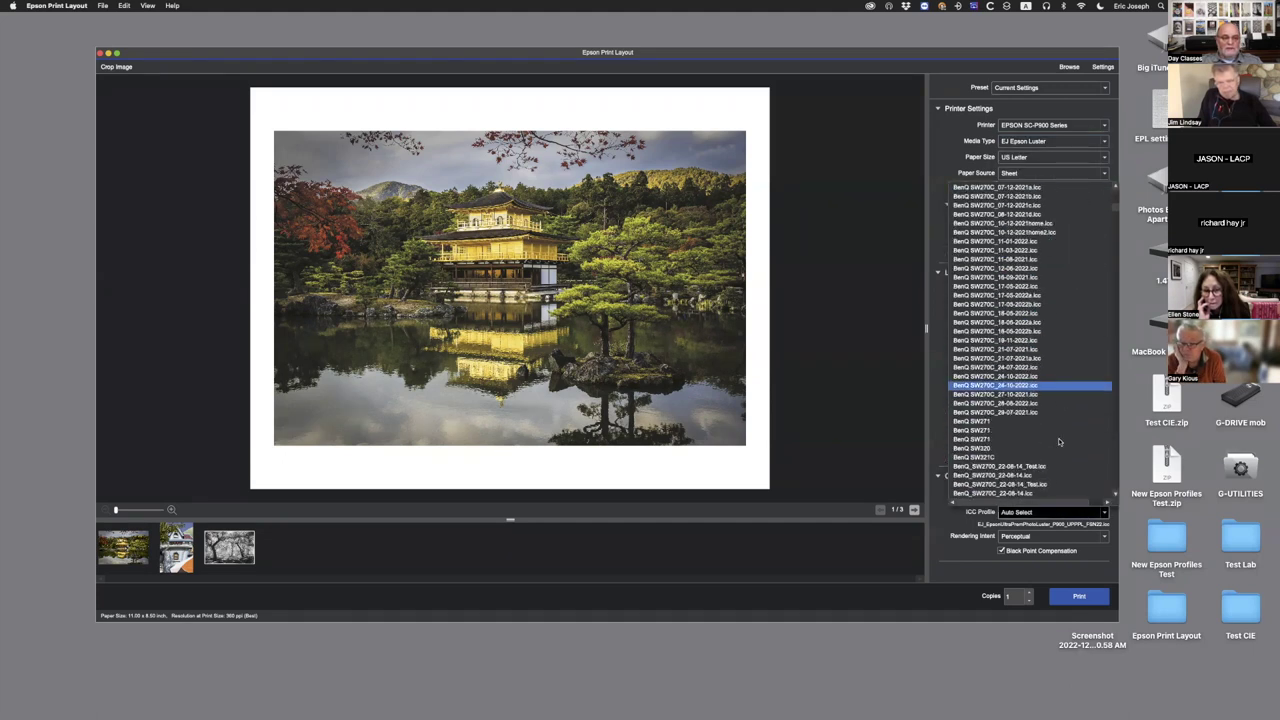
click(947, 131)
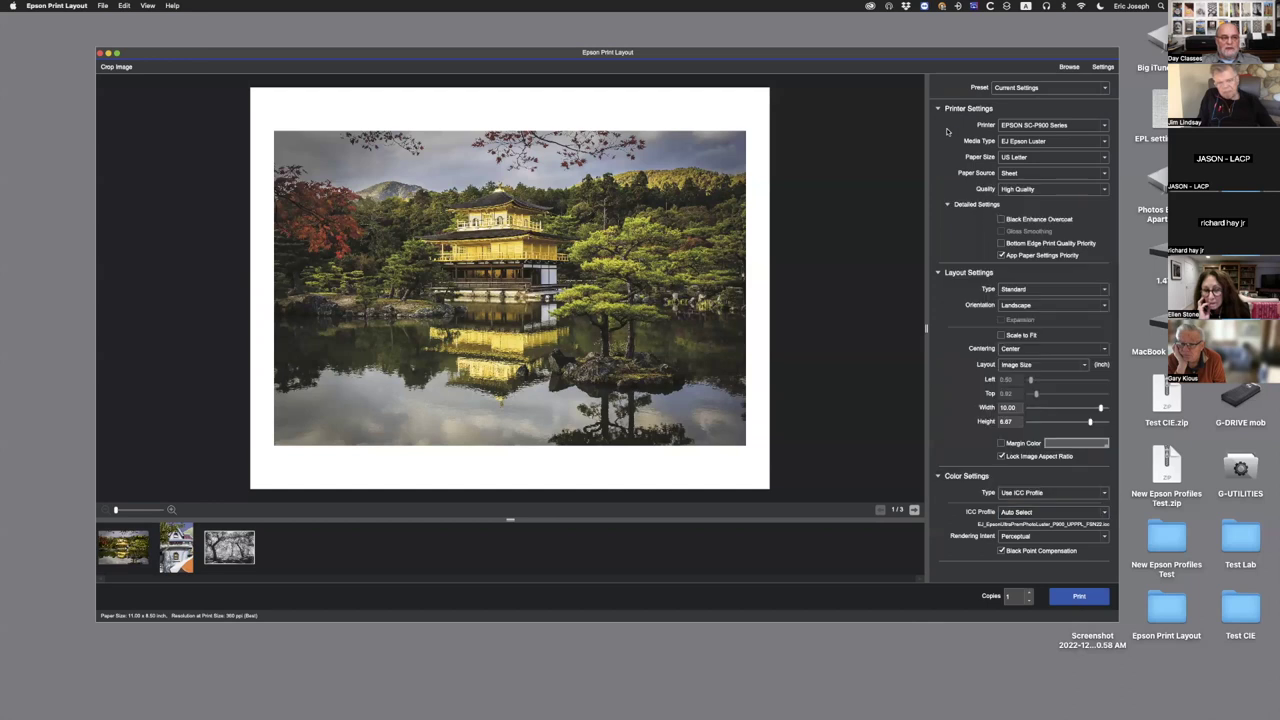
- Add a second custom media entry named "Canson Platine" below EJ Epson Luster
click(1070, 141)
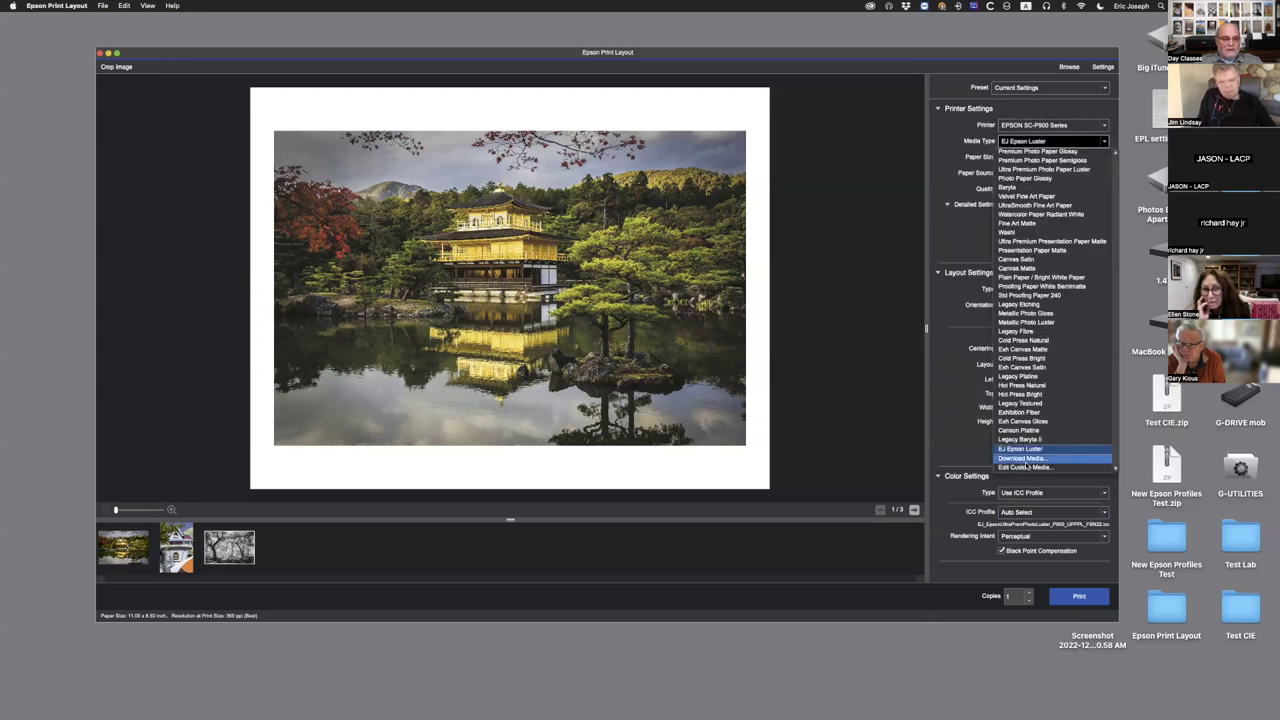
click(1025, 467)
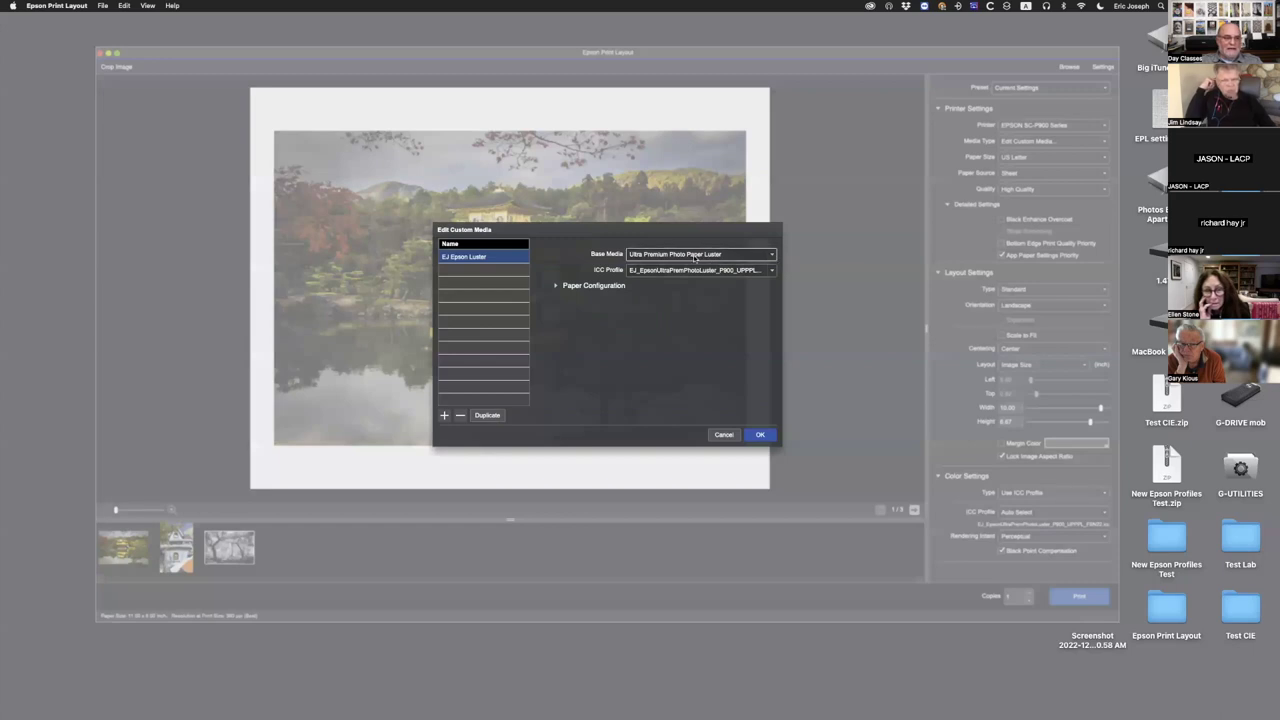
click(444, 415)
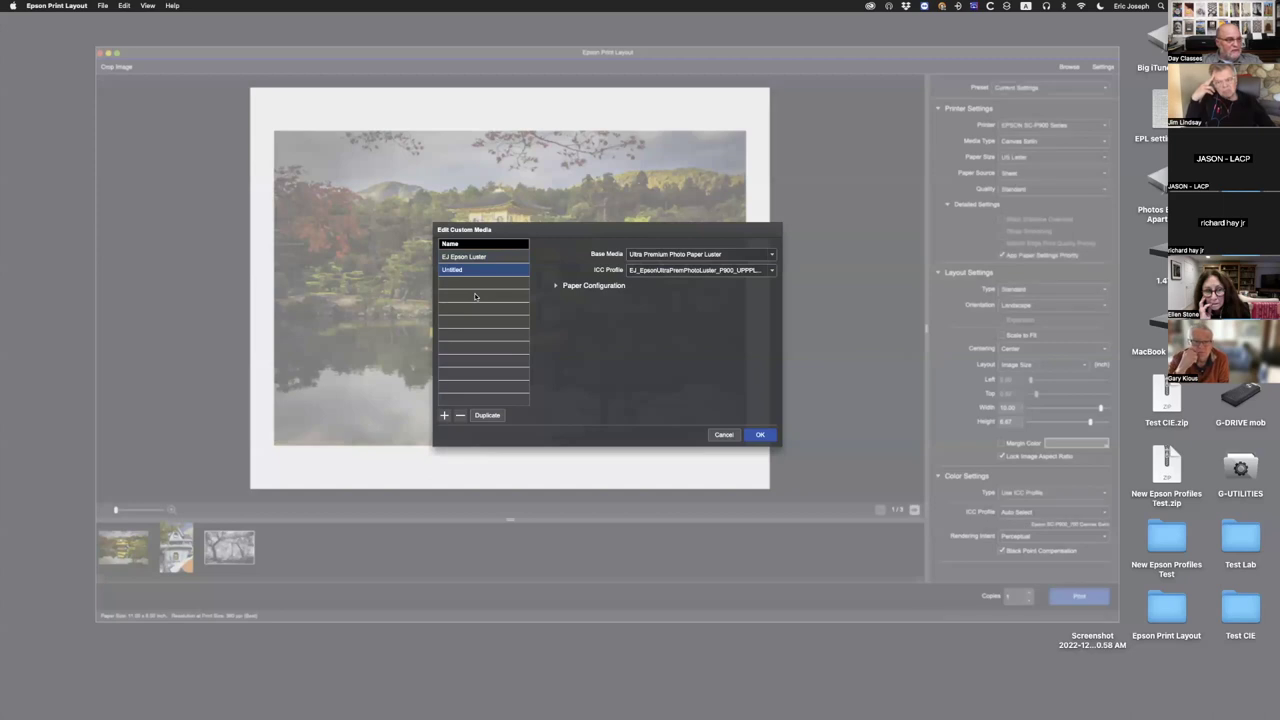
double_click(452, 270)
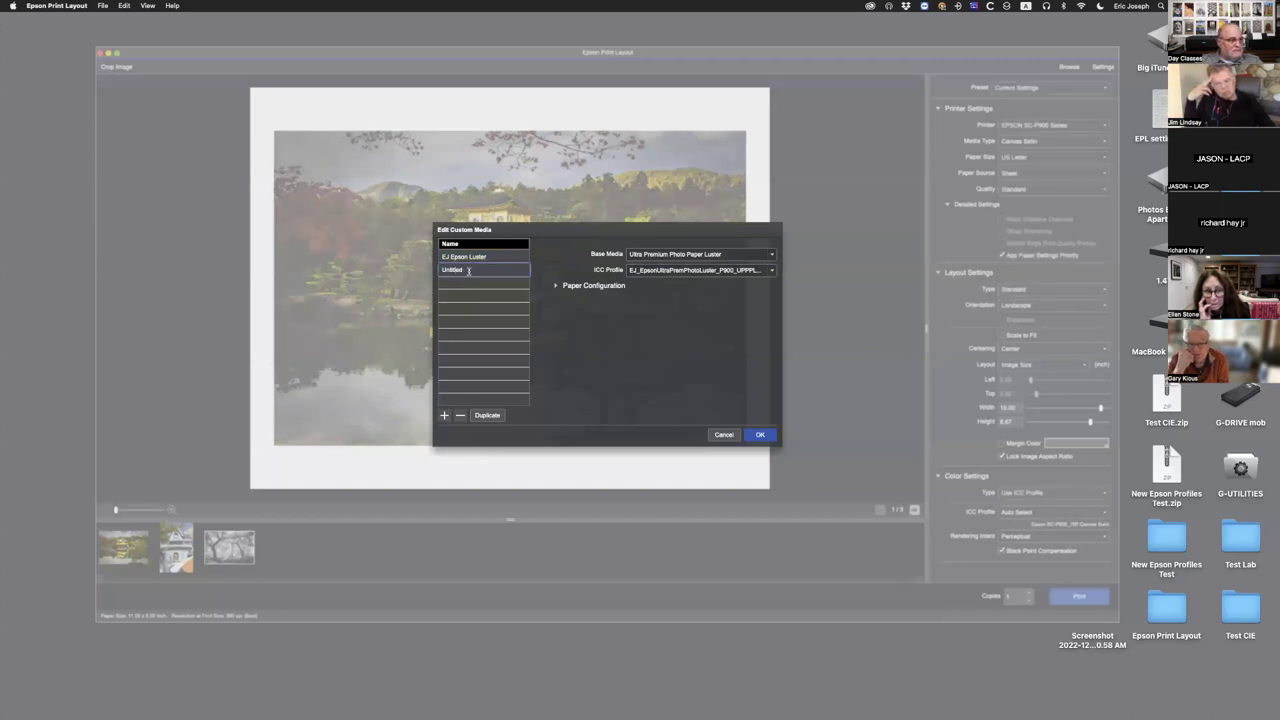
text(Canson Platin)
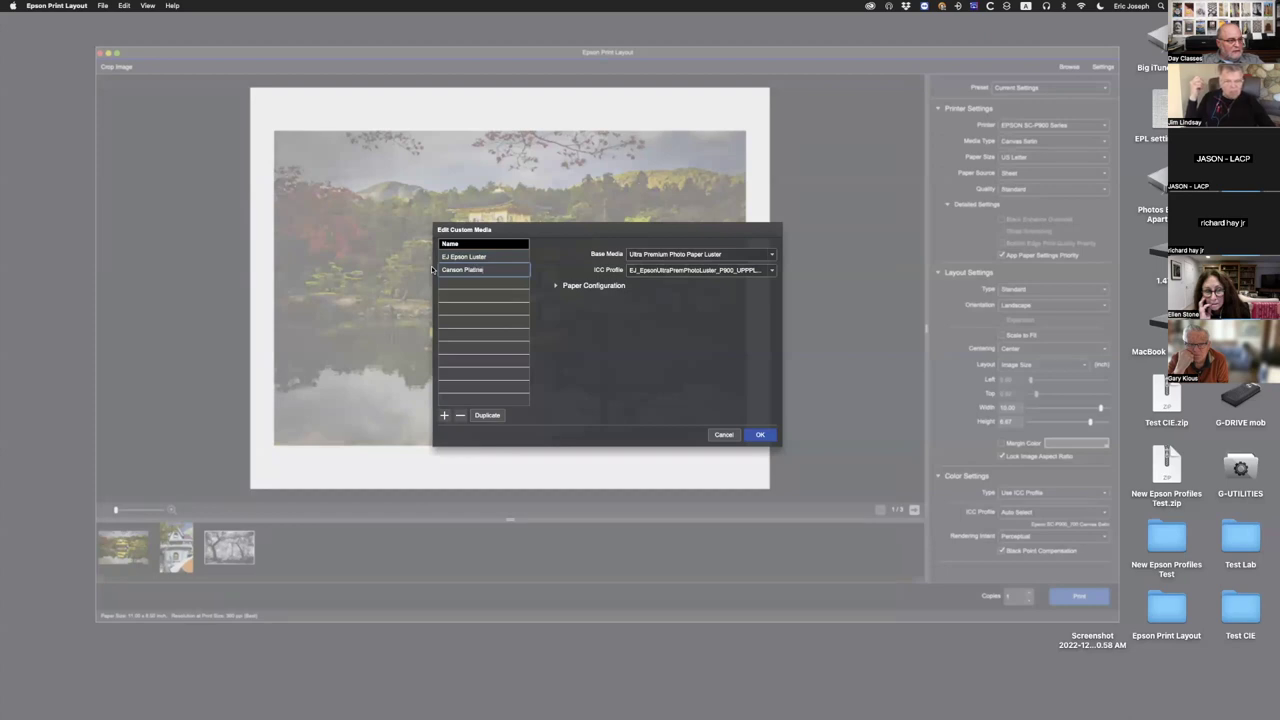
key(Return)
- Assign EJ_CansonPlatine_P900_UPPPL_FSN.icc as the Canson Platine entry's ICC profile and save the custom media
click(700, 270)
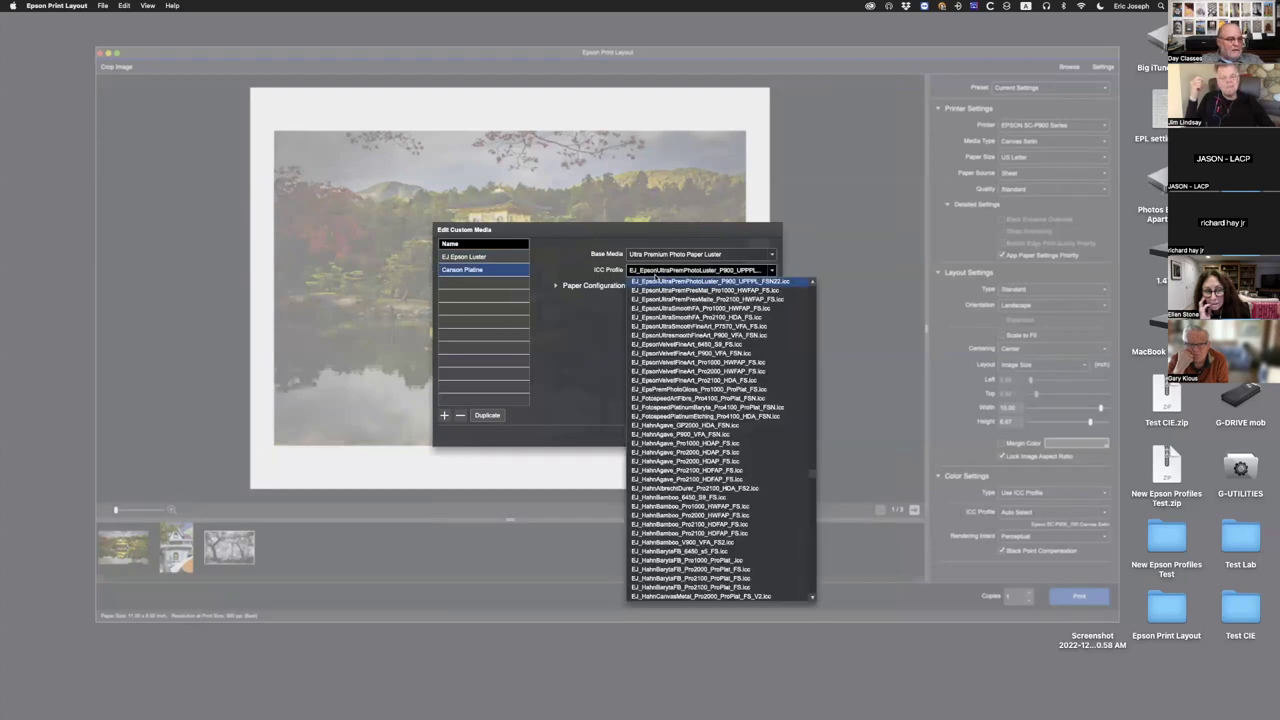
scroll(696, 370, up, 10)
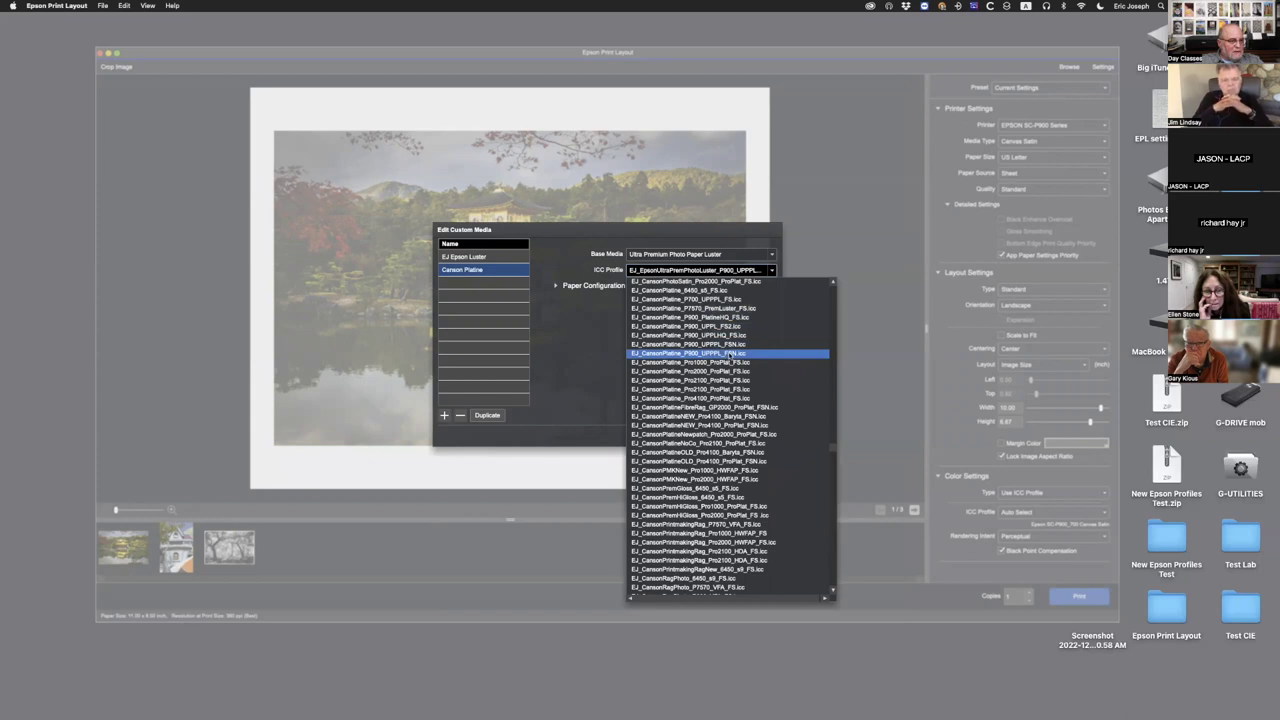
click(722, 356)
click(760, 436)
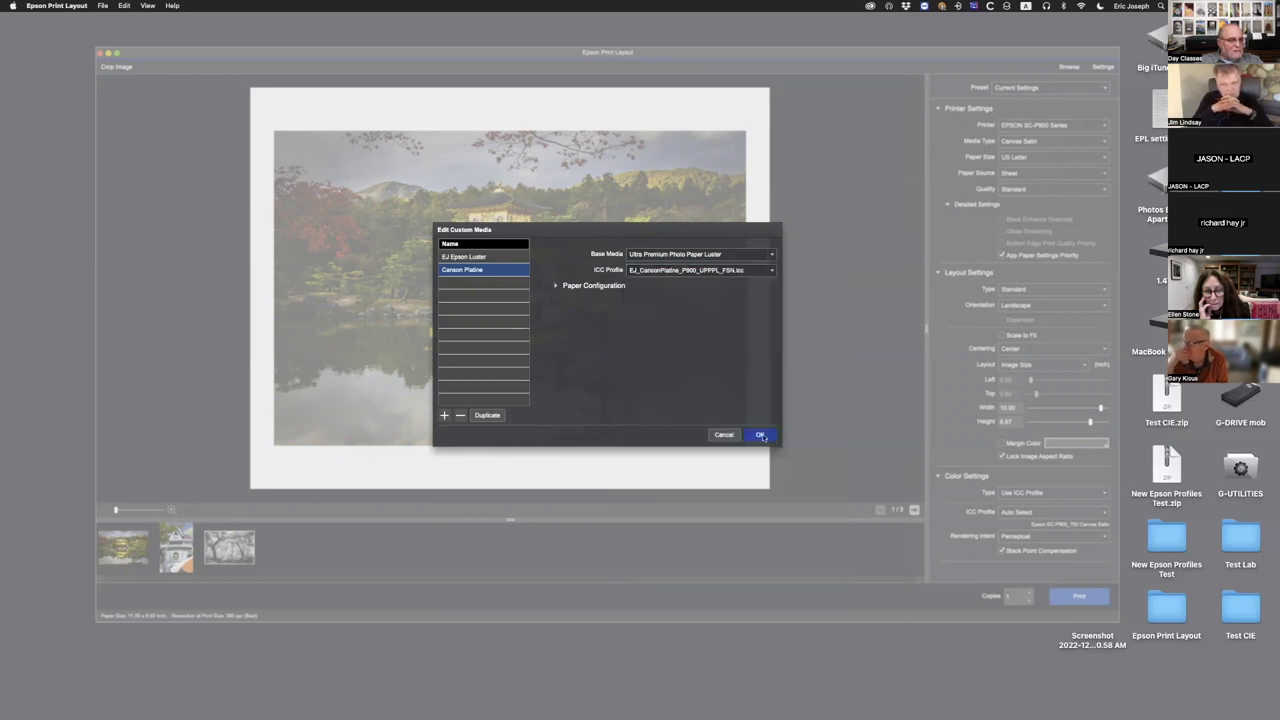
- Select the Canson Platine custom media as the media type, and switch back to EJ Epson Luster
click(1043, 141)
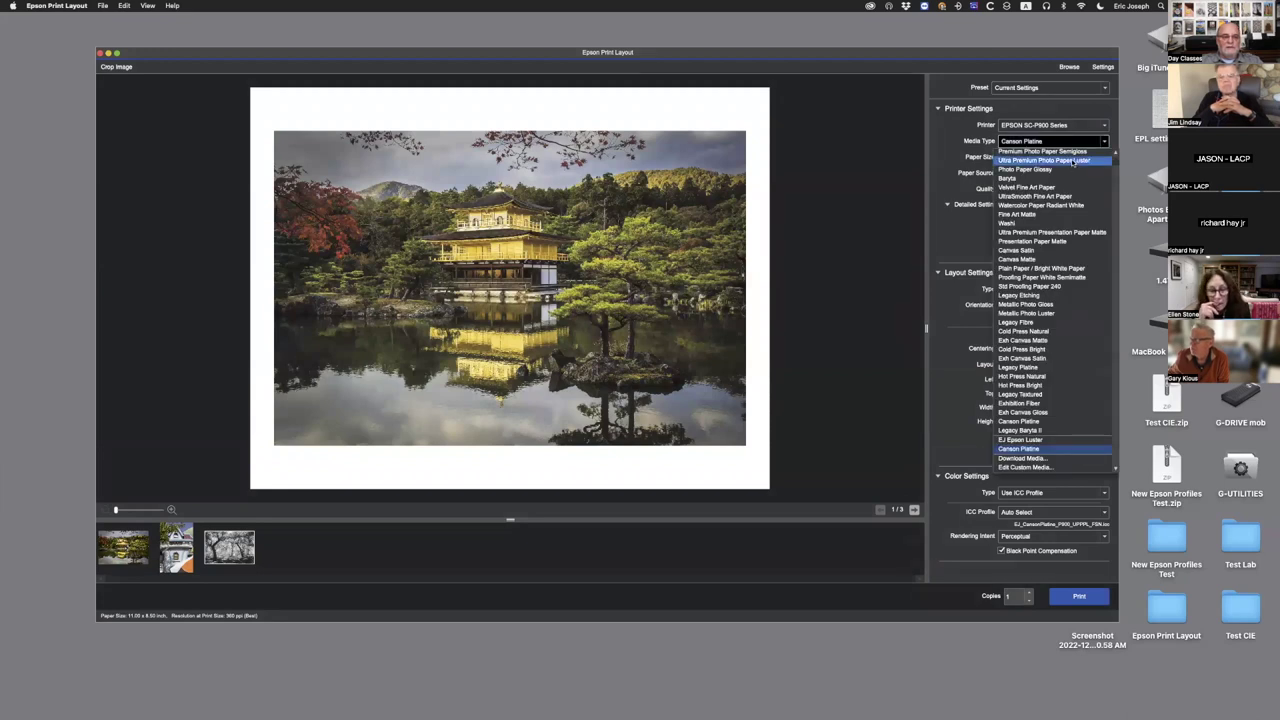
click(1030, 448)
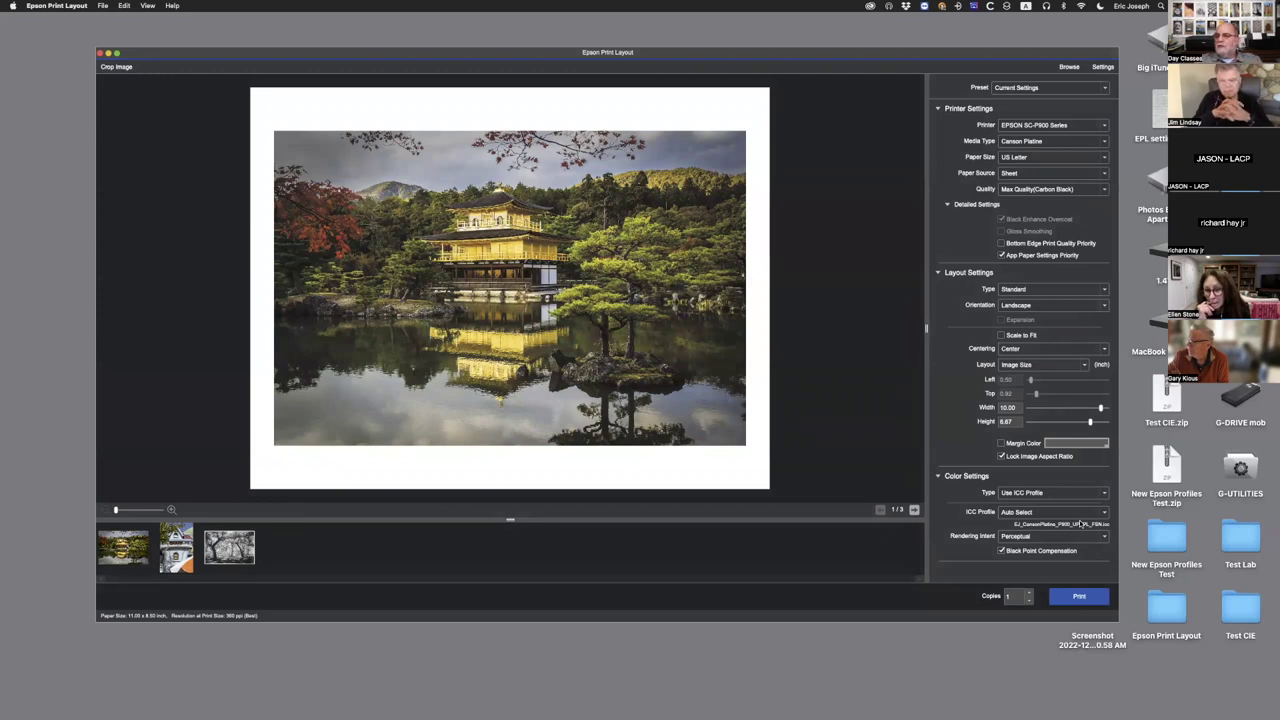
click(1050, 140)
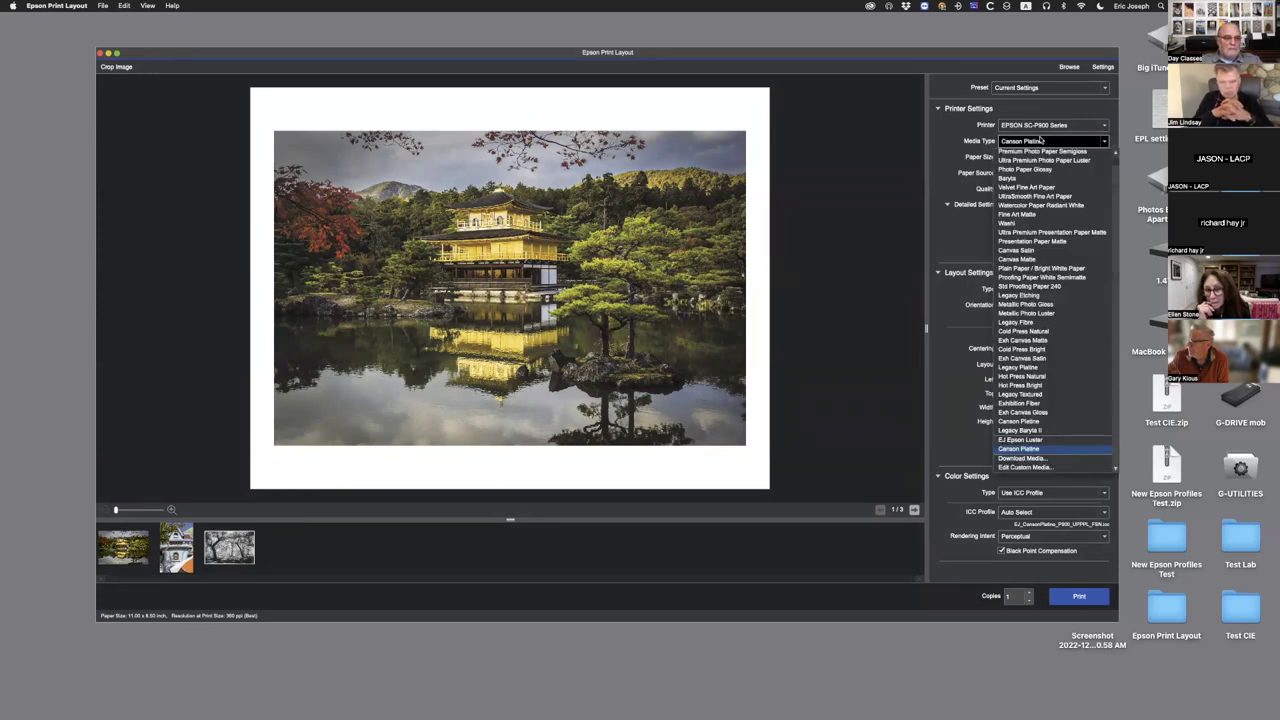
click(1041, 440)
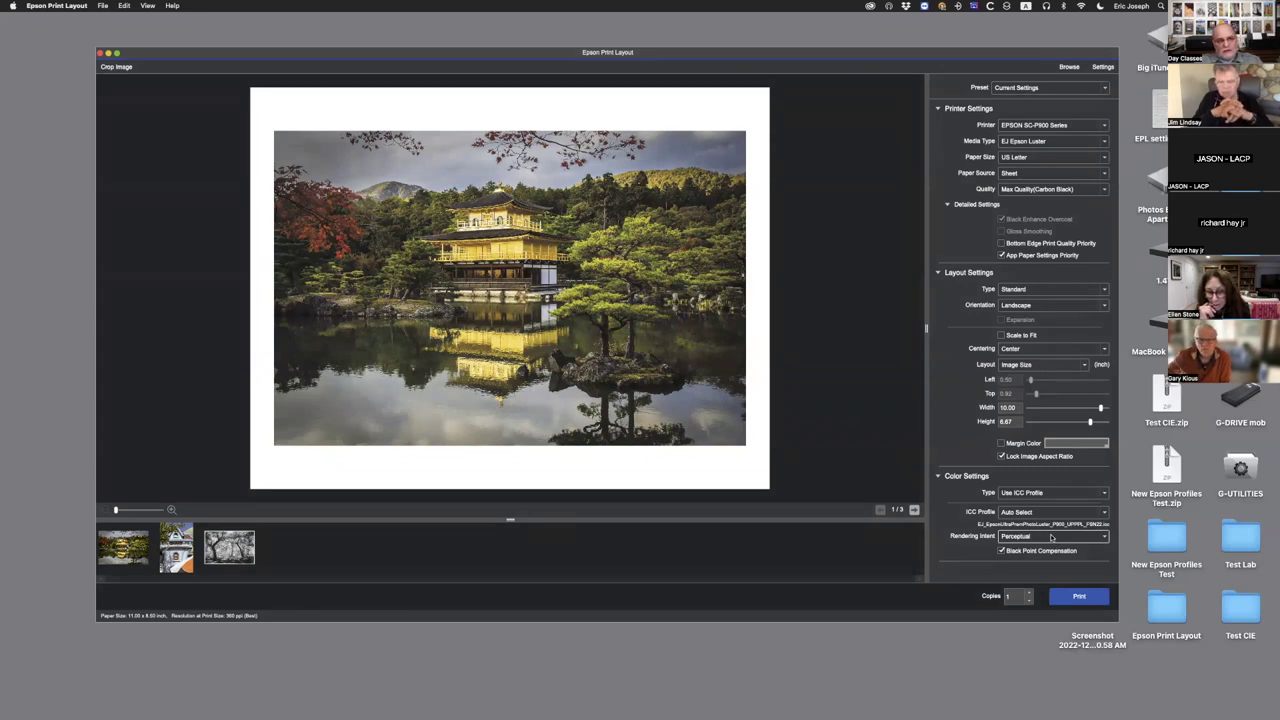
- Show the rendering intent choices, and switch to ColorThink Pro to open an empty 3D Lab graph
click(1051, 538)
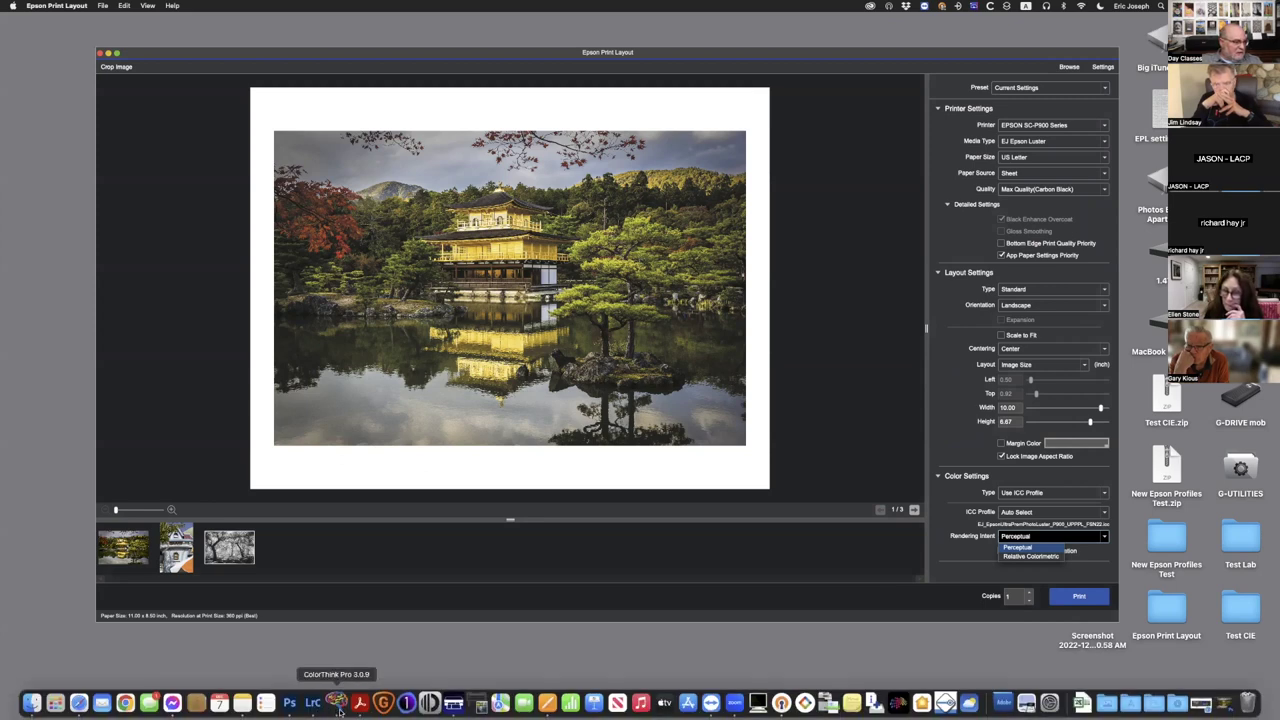
click(336, 702)
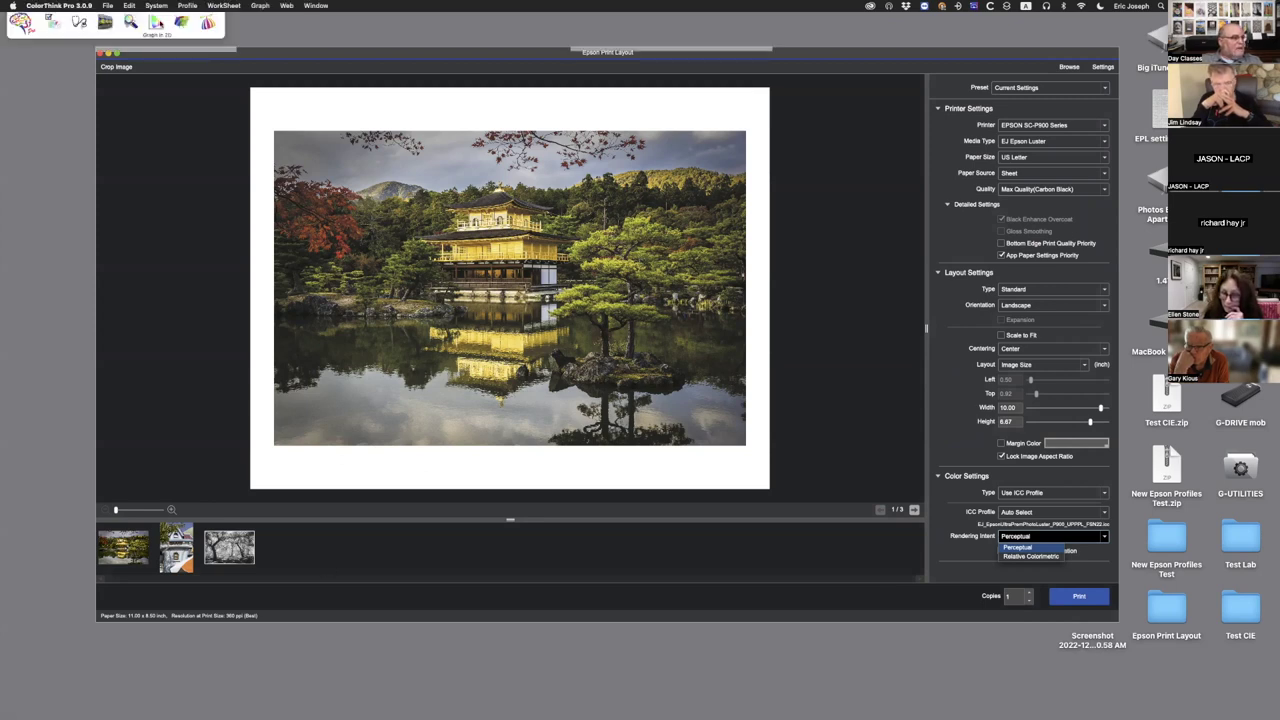
click(181, 22)
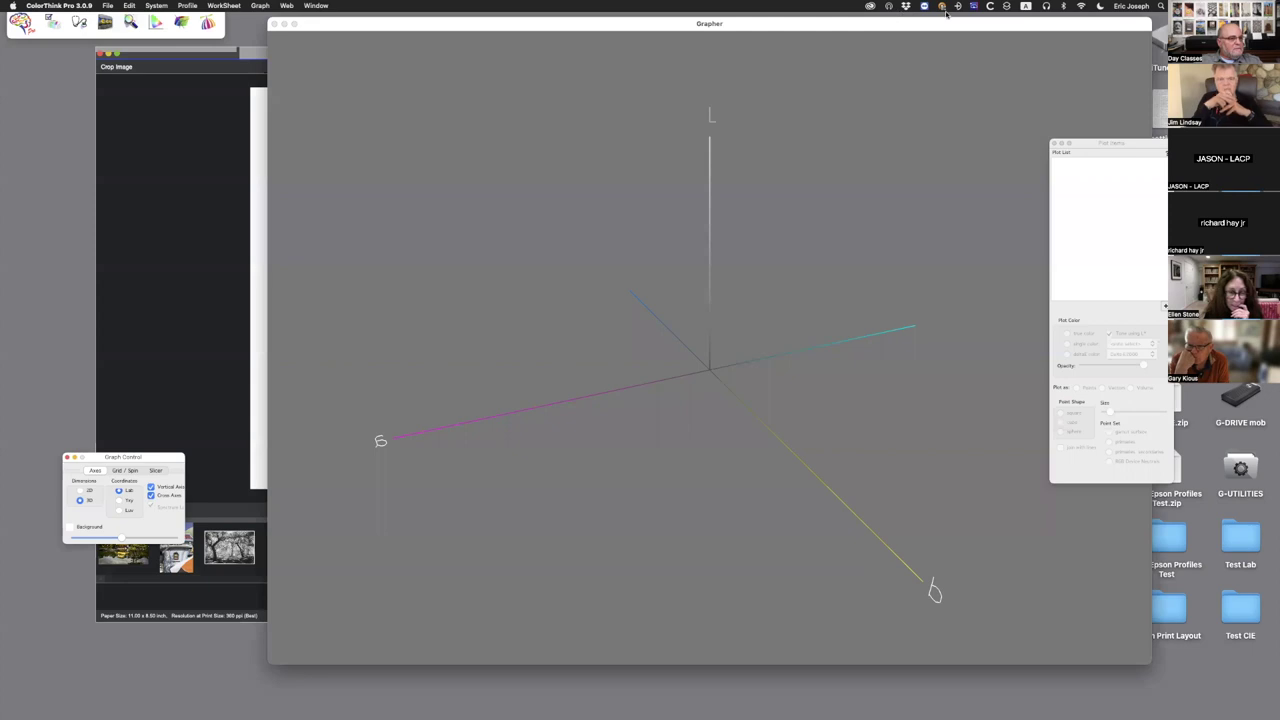
drag(997, 28, 829, 28)
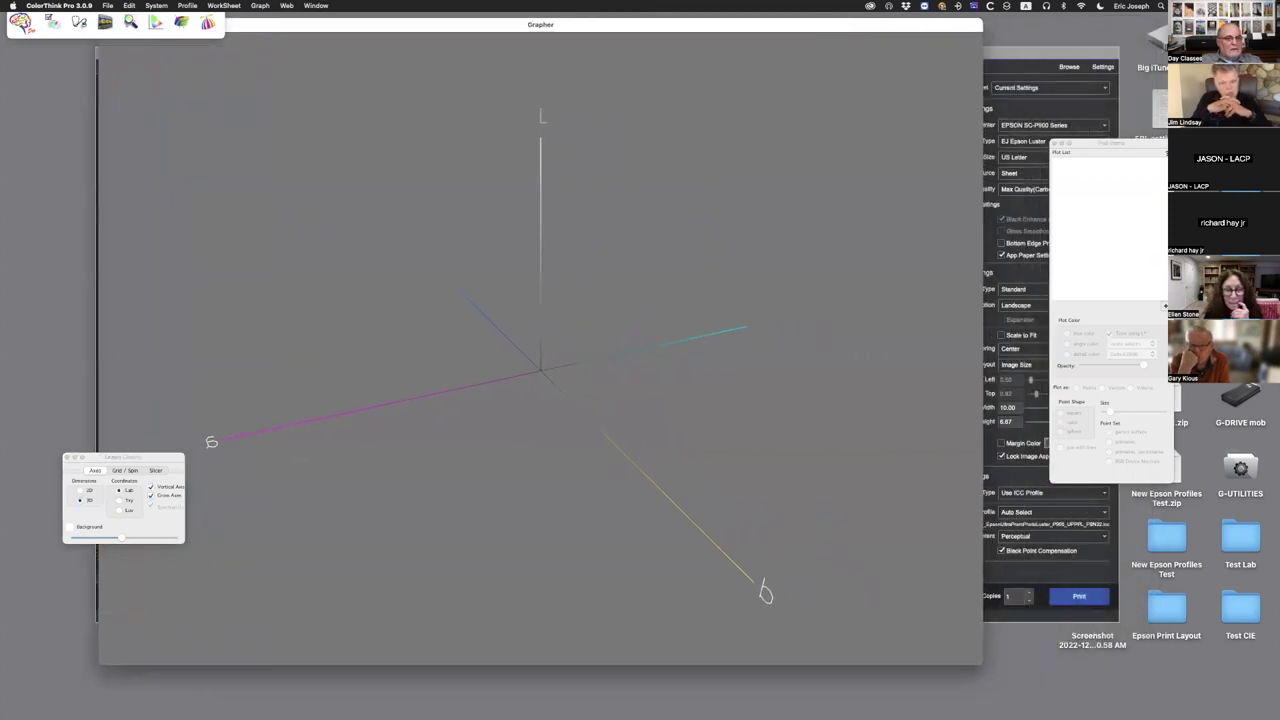
- Plot EJ_IlfordSmoothPearl_EpsP900_UPPPL_FS2.icc from the ColorSync Profiles folder in the 3D graph, and inspect its gamut from another side
key(super+n)
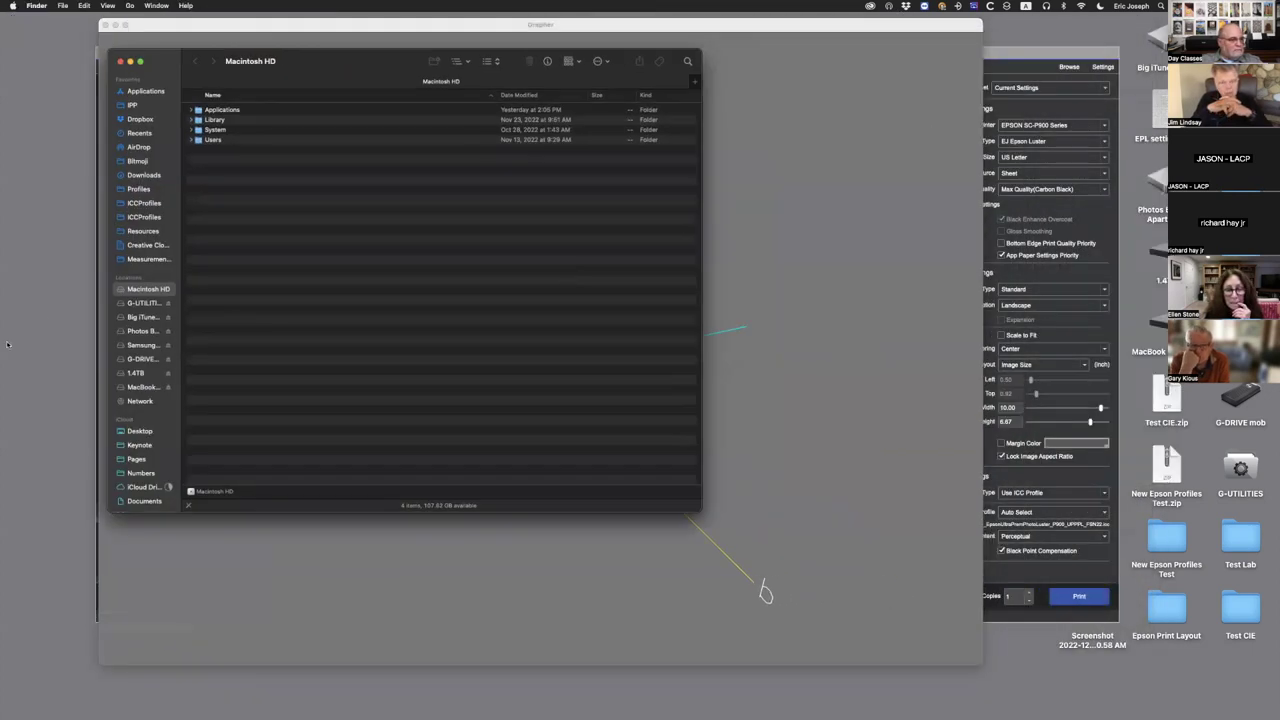
click(140, 189)
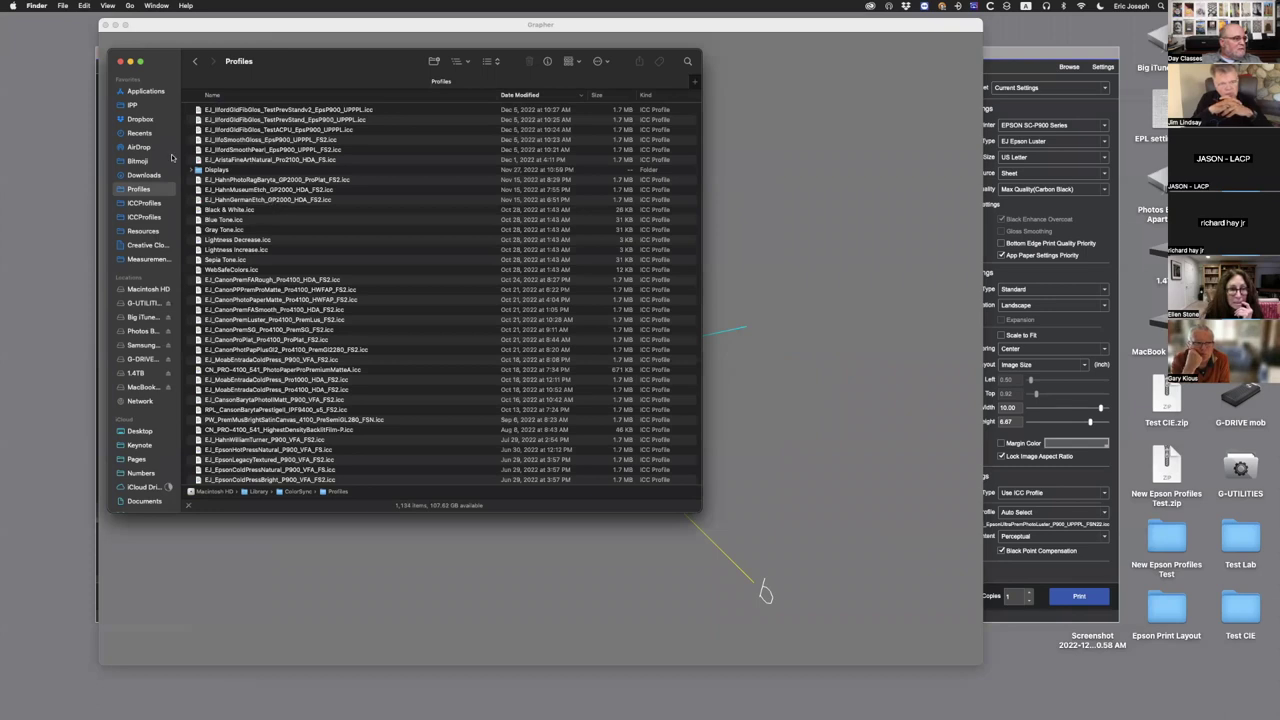
scroll(290, 216, up, 2)
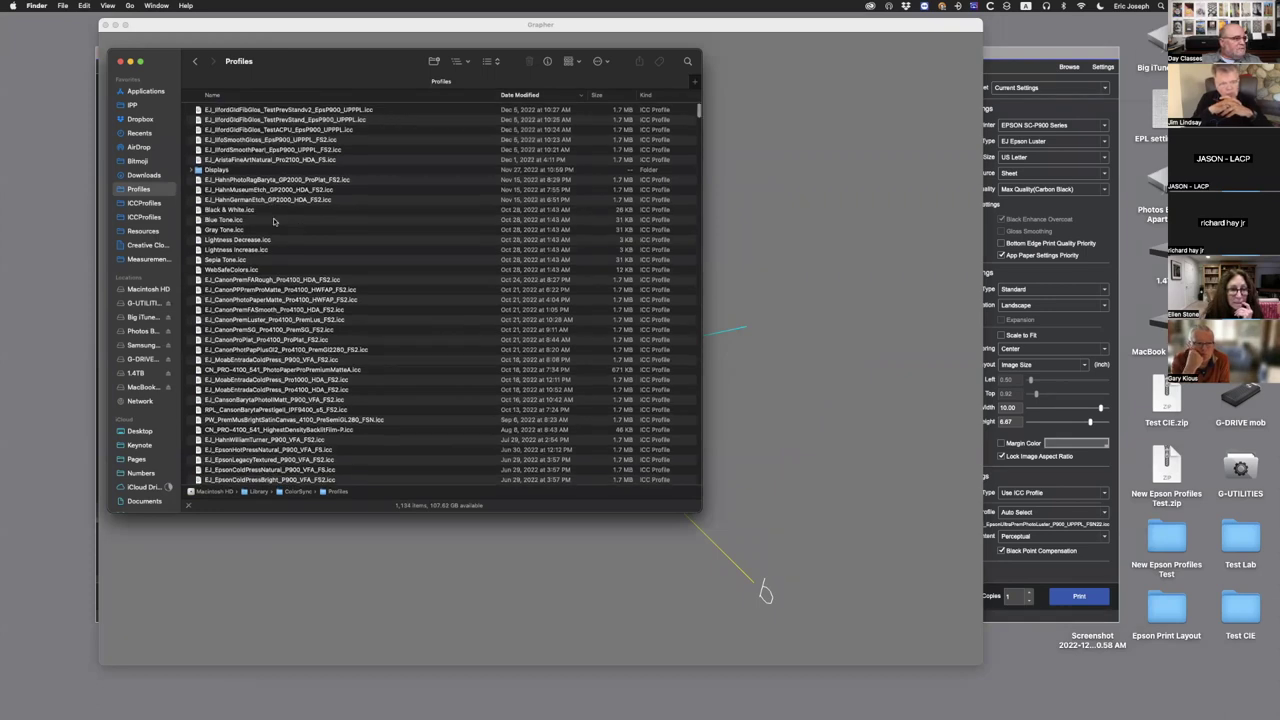
drag(330, 61, 951, 76)
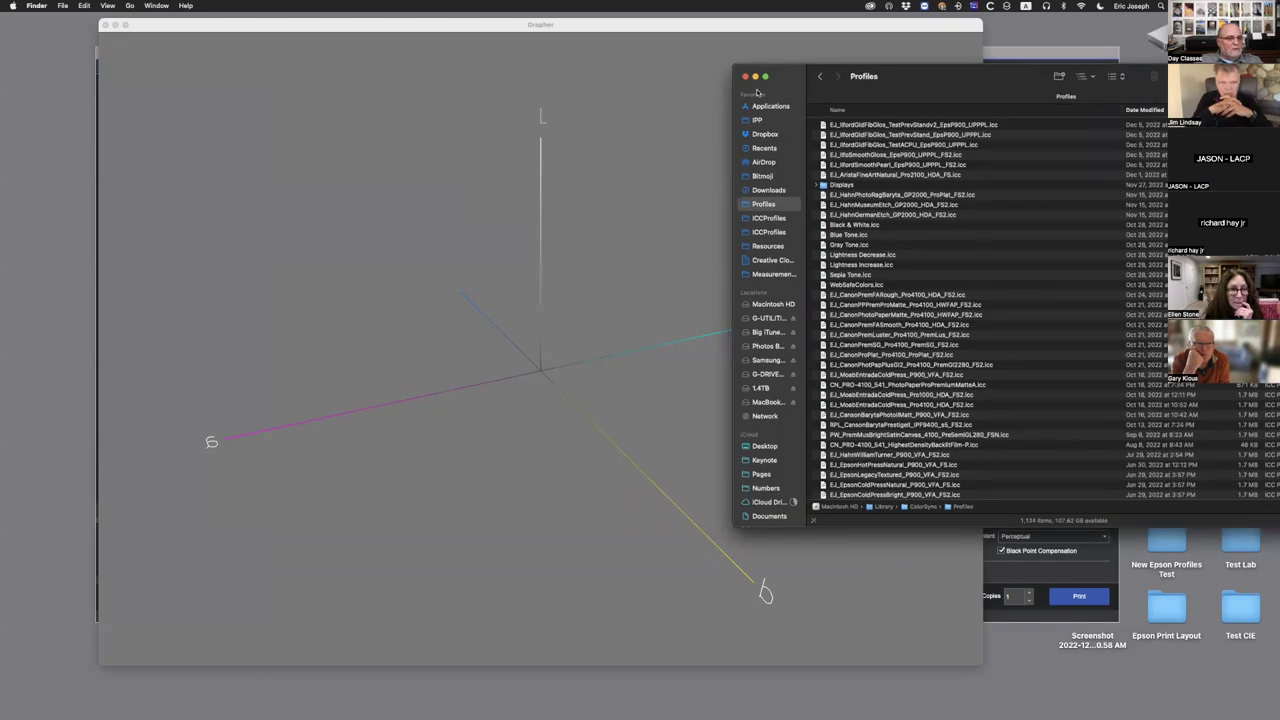
drag(837, 172, 430, 260)
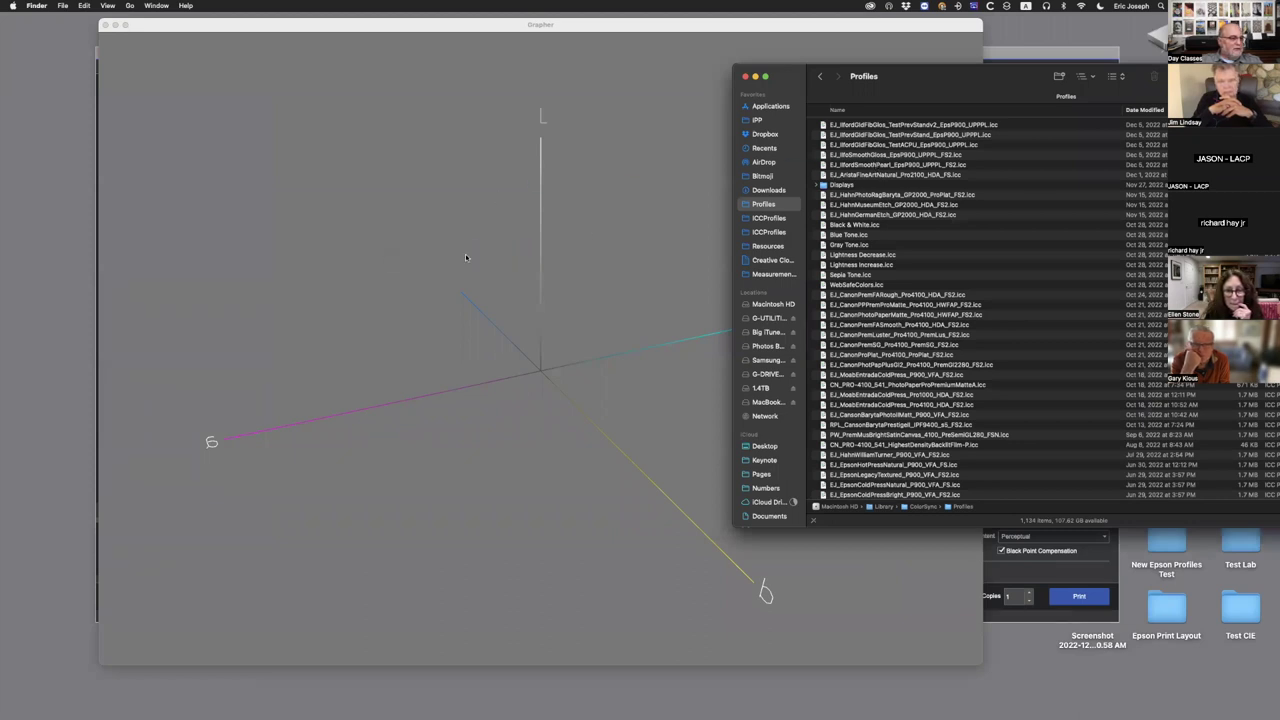
click(631, 136)
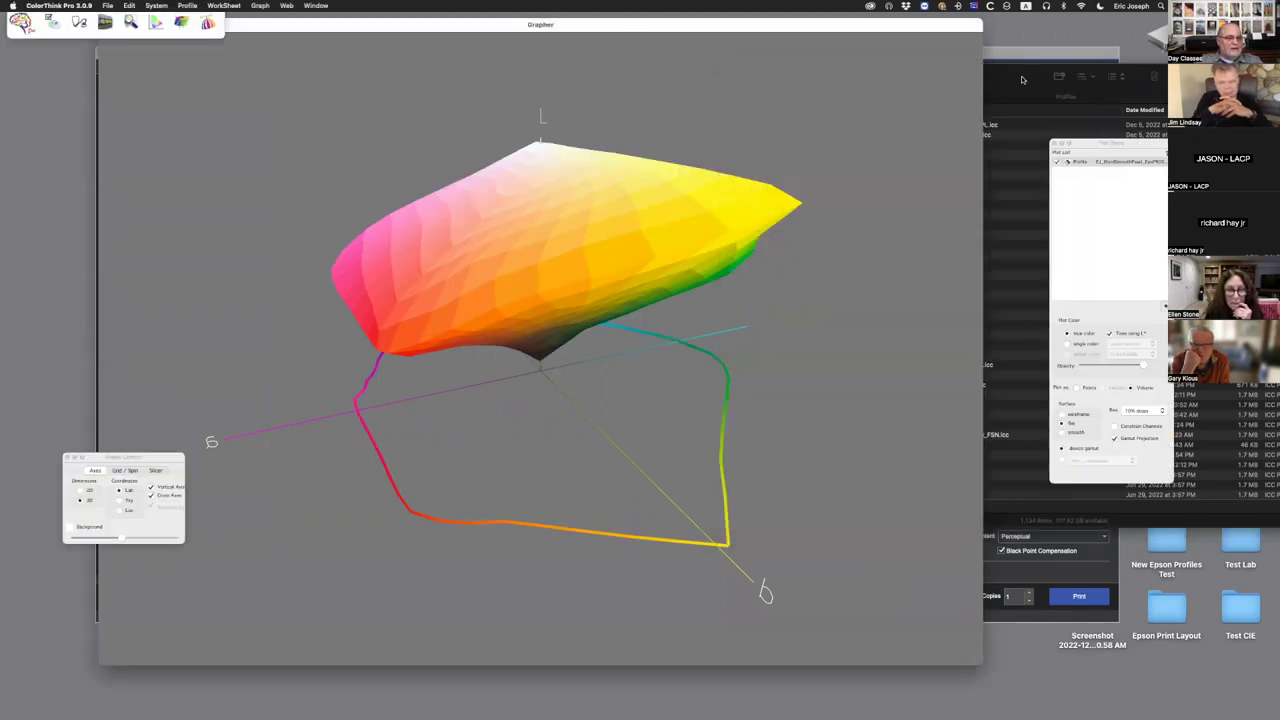
drag(528, 261, 600, 245)
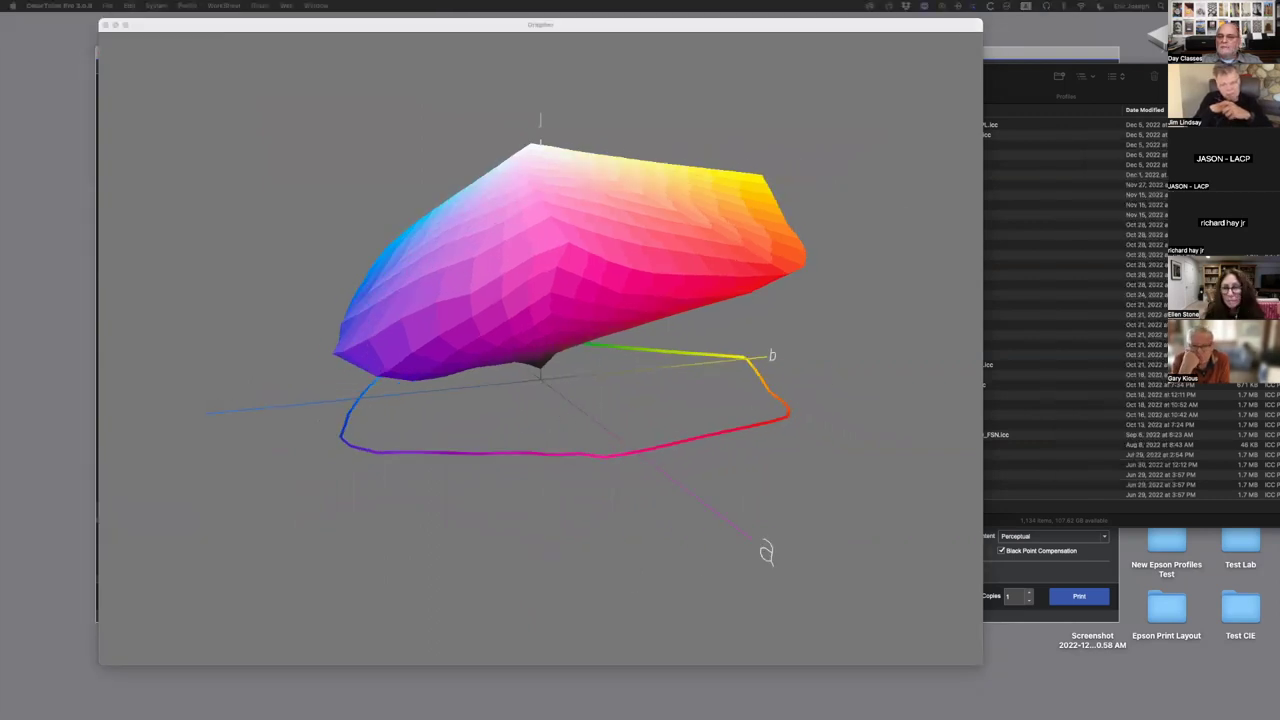
click(766, 553)
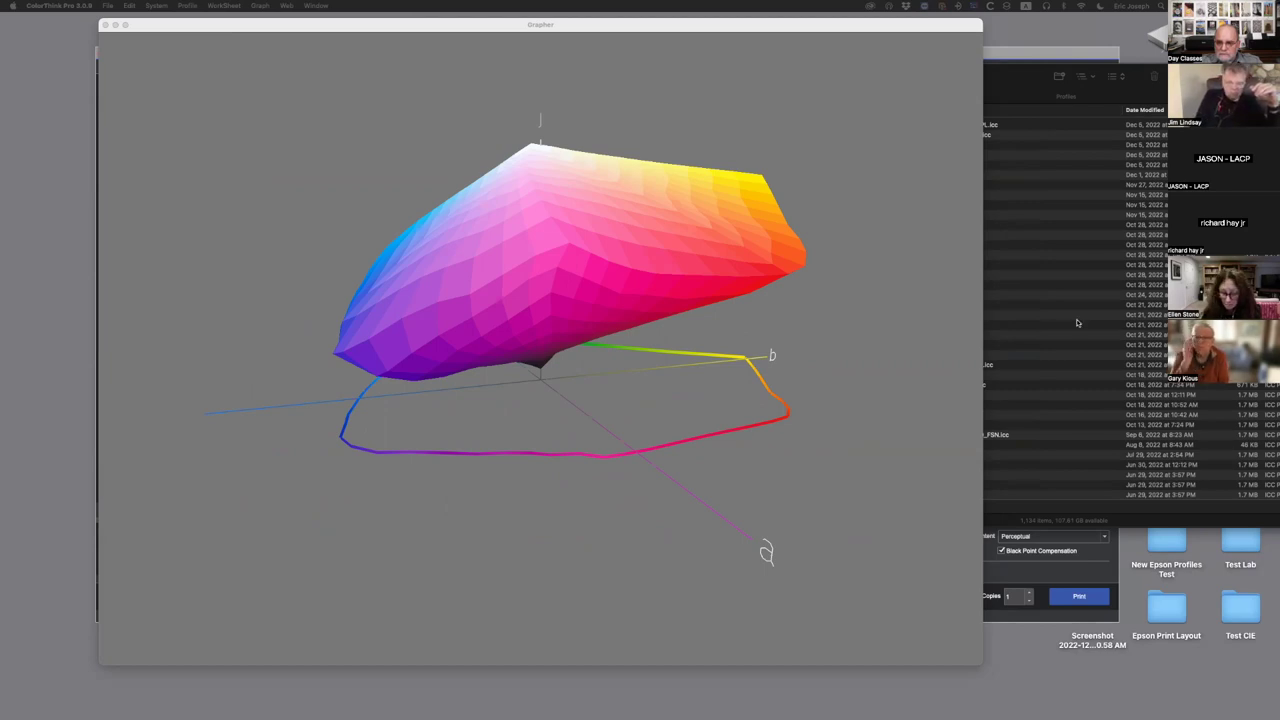
- Close the Profiles folder, and plot the Golden Pavilion image's colors over the profile gamut, comparing them from the yellow side
click(1016, 72)
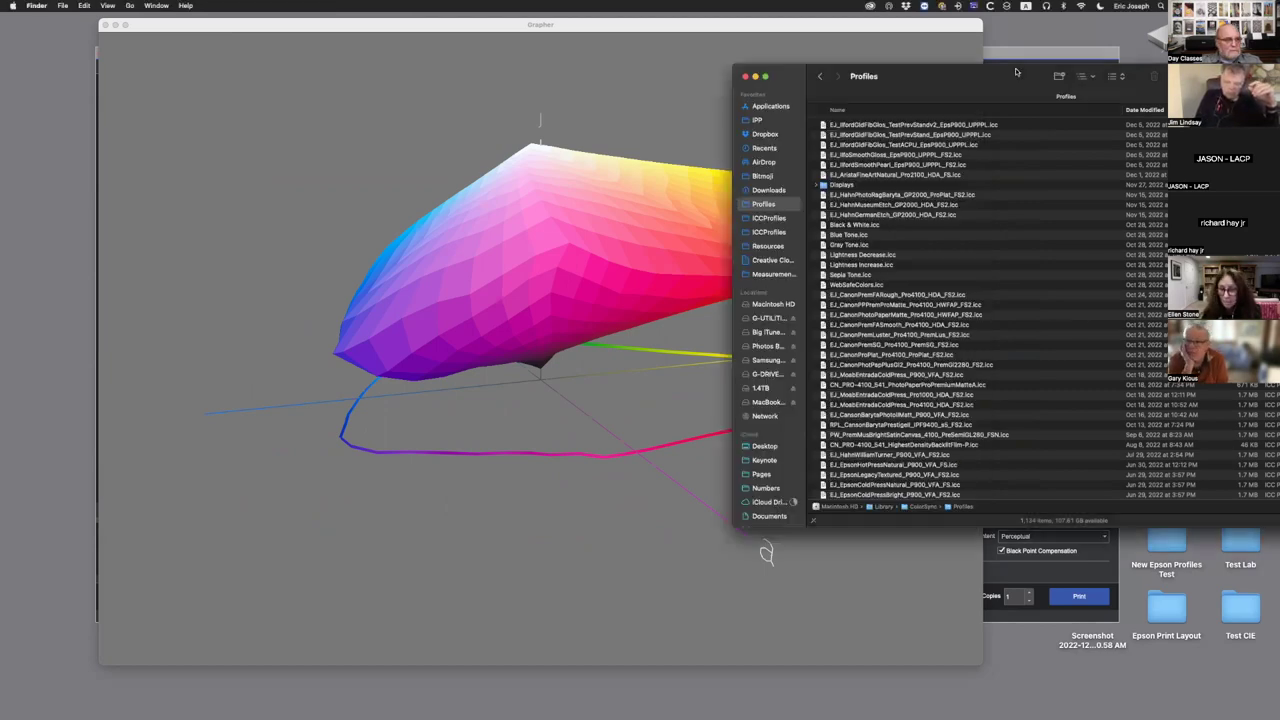
click(746, 77)
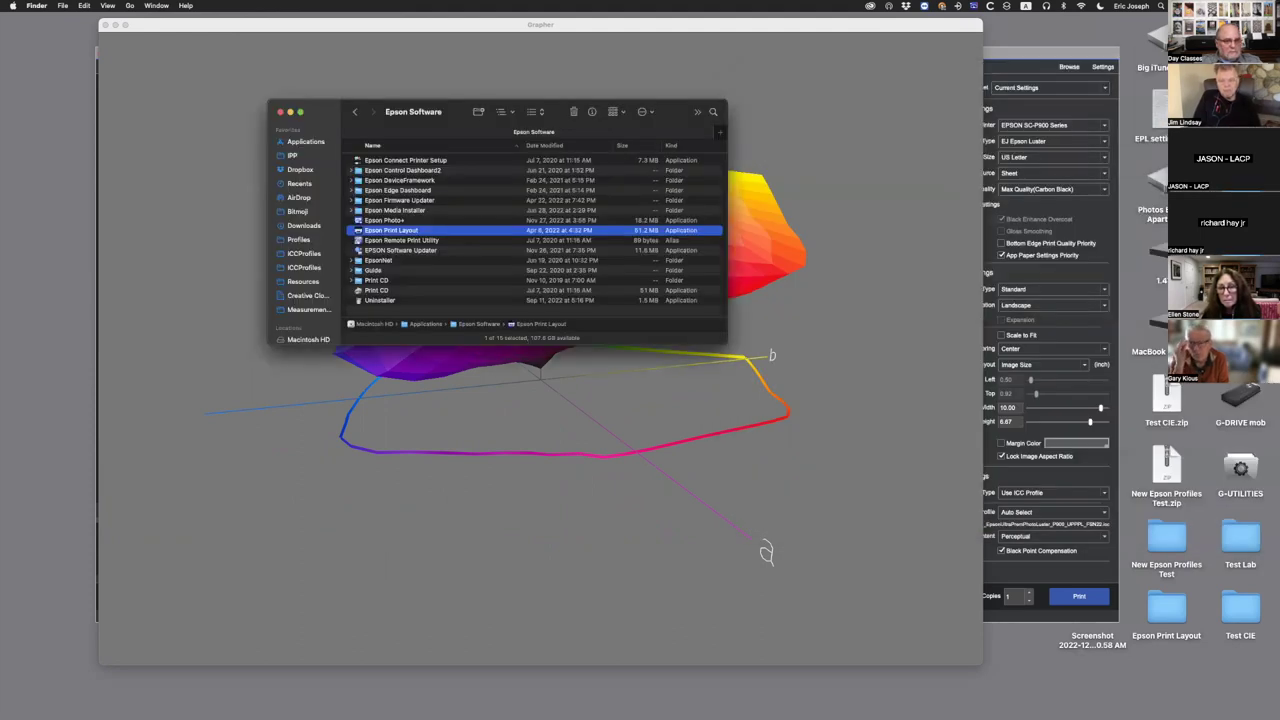
key(super+o)
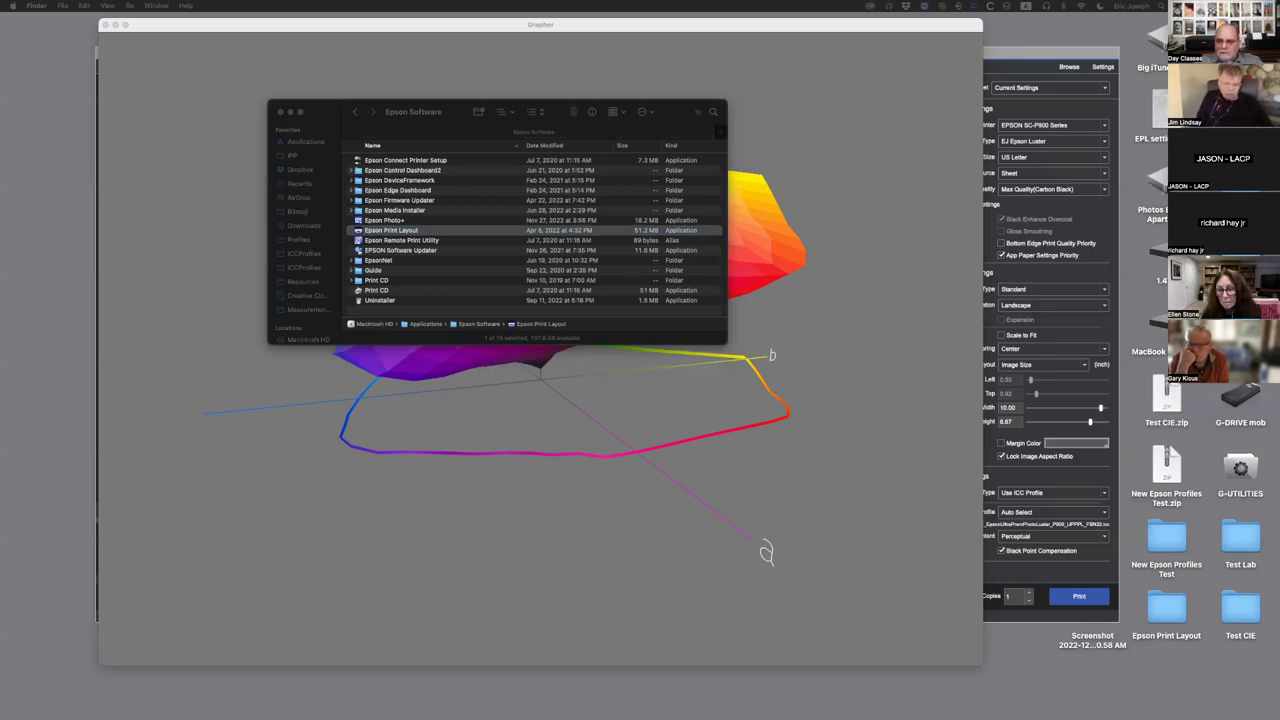
click(725, 387)
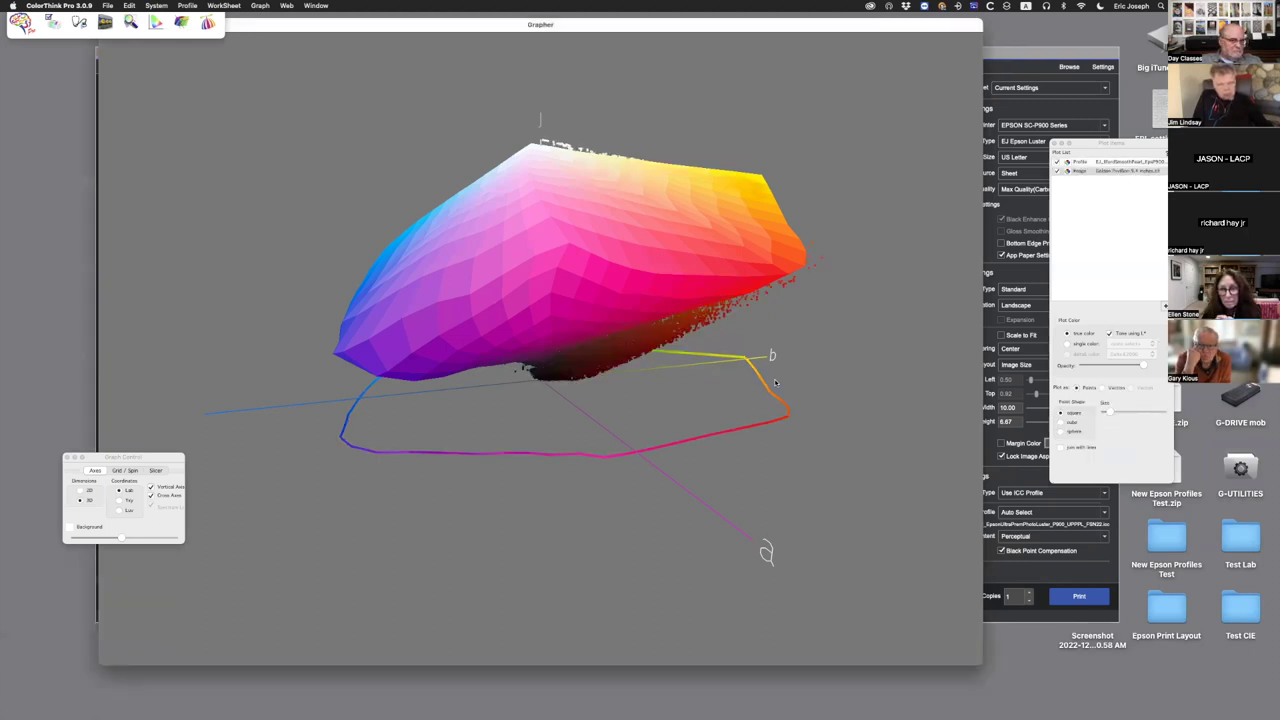
drag(637, 285, 611, 242)
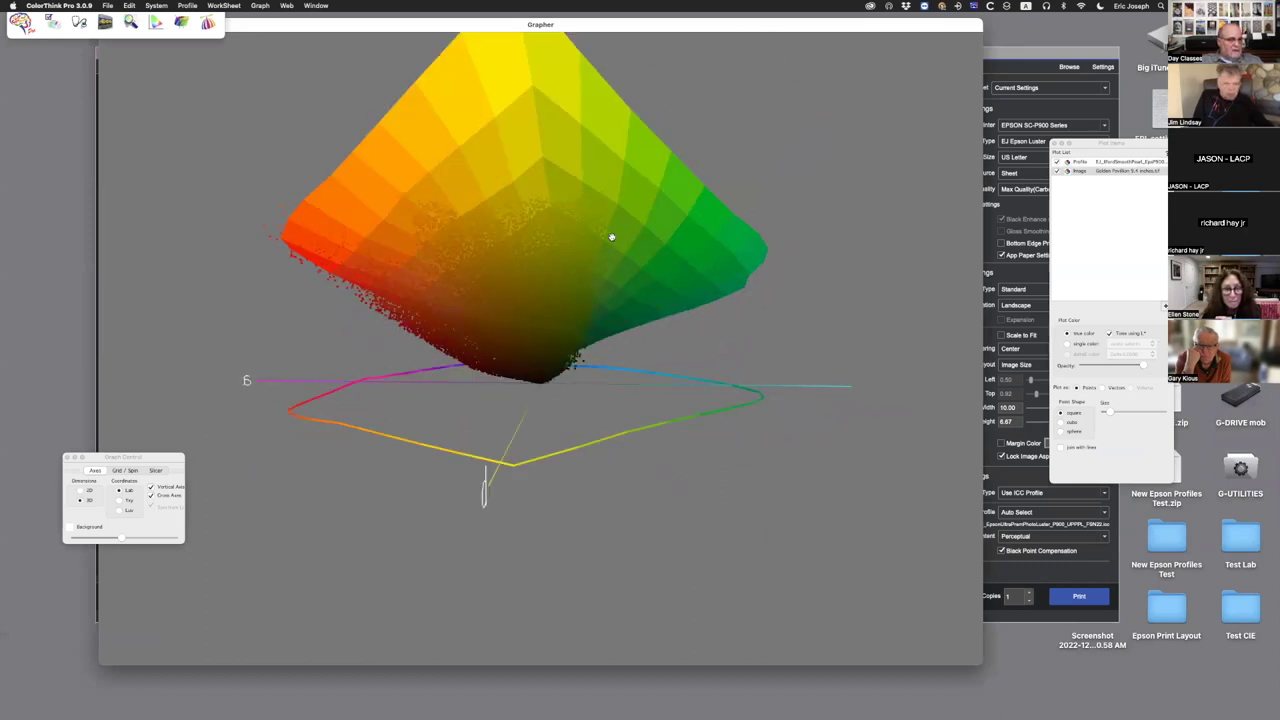
- Try to plot the Golden Pavilion image's points in a single black color, viewing the graph from the red side
drag(533, 206, 491, 208)
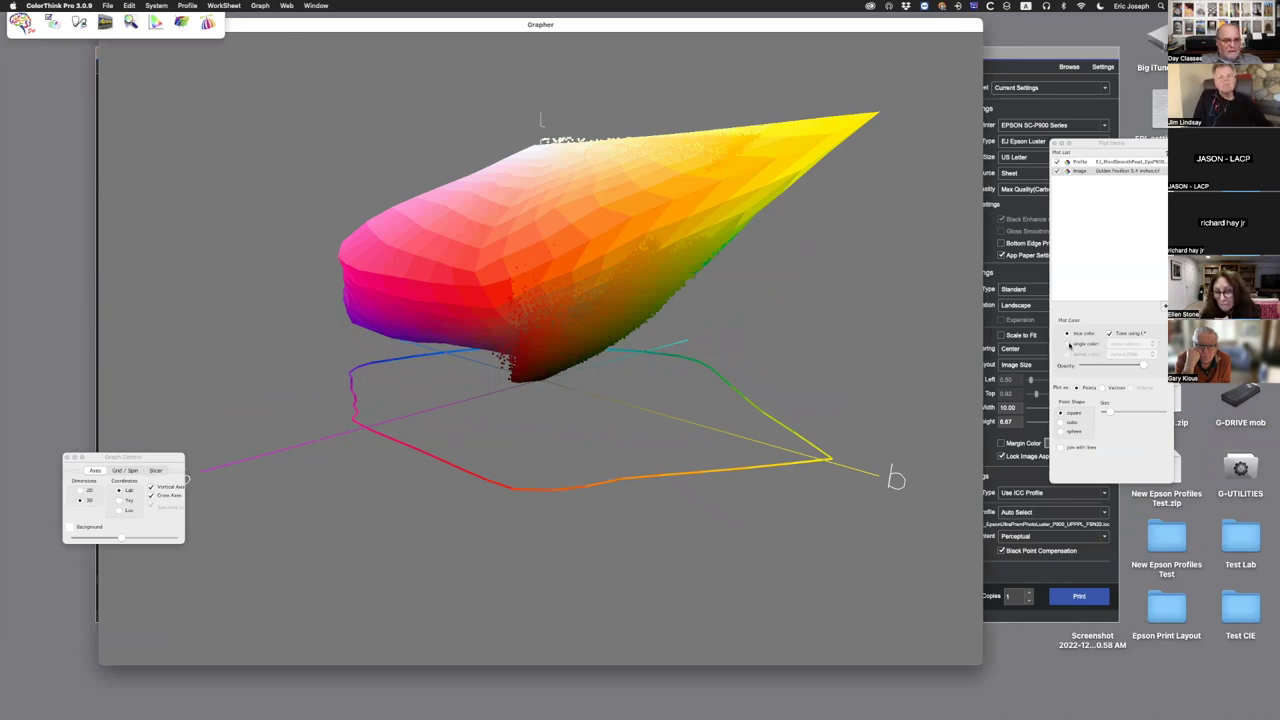
click(1068, 344)
click(1134, 346)
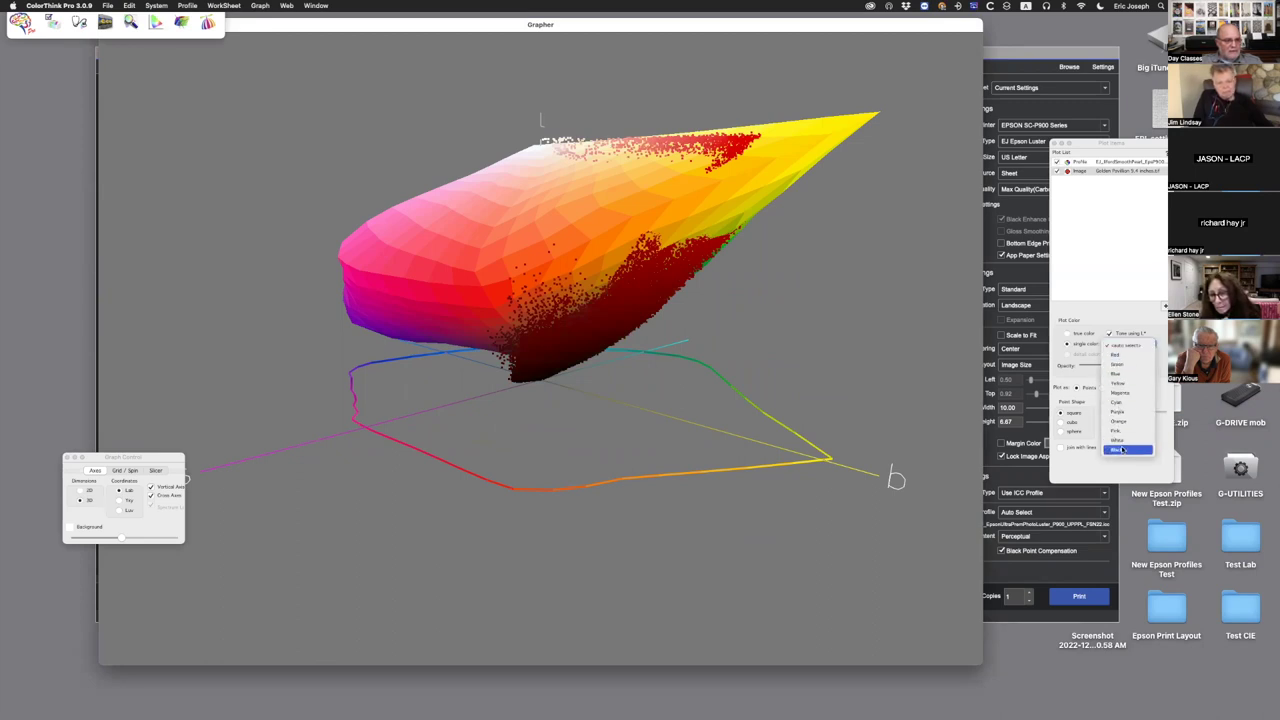
click(1122, 450)
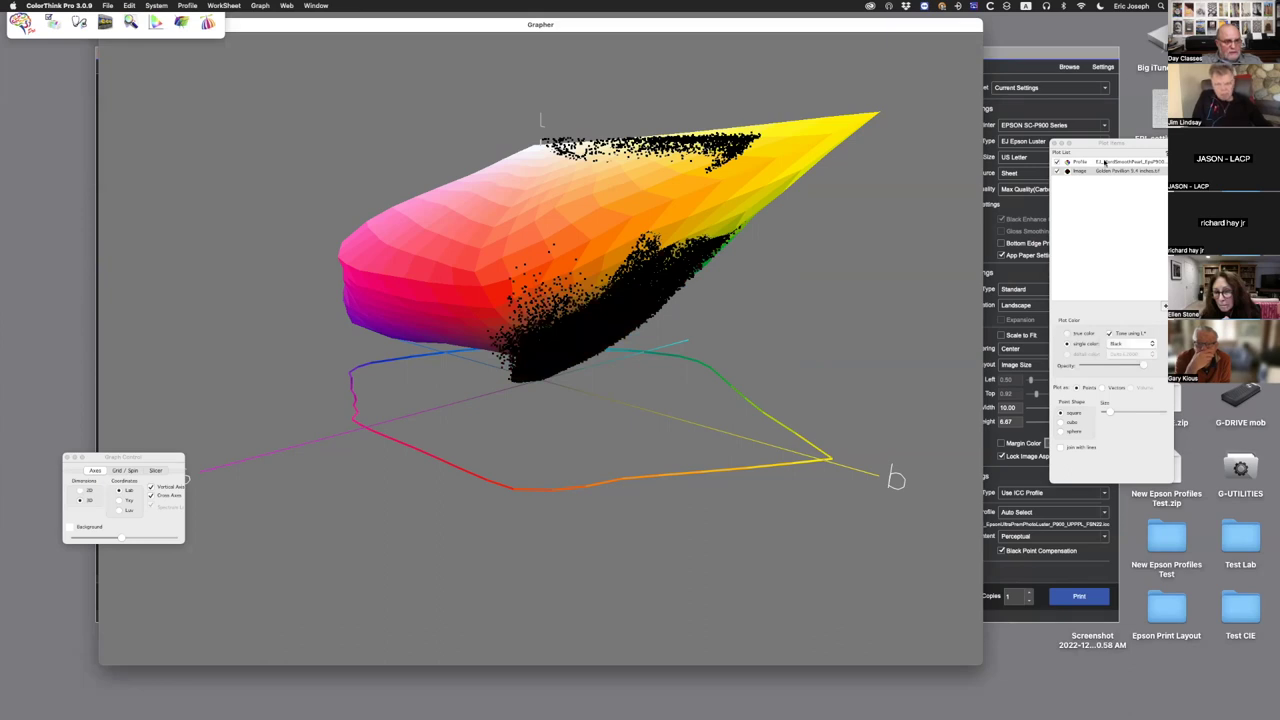
- Return the image points to true color, plot the profile gamut in single color Black, and compare the two from other angles
click(1072, 166)
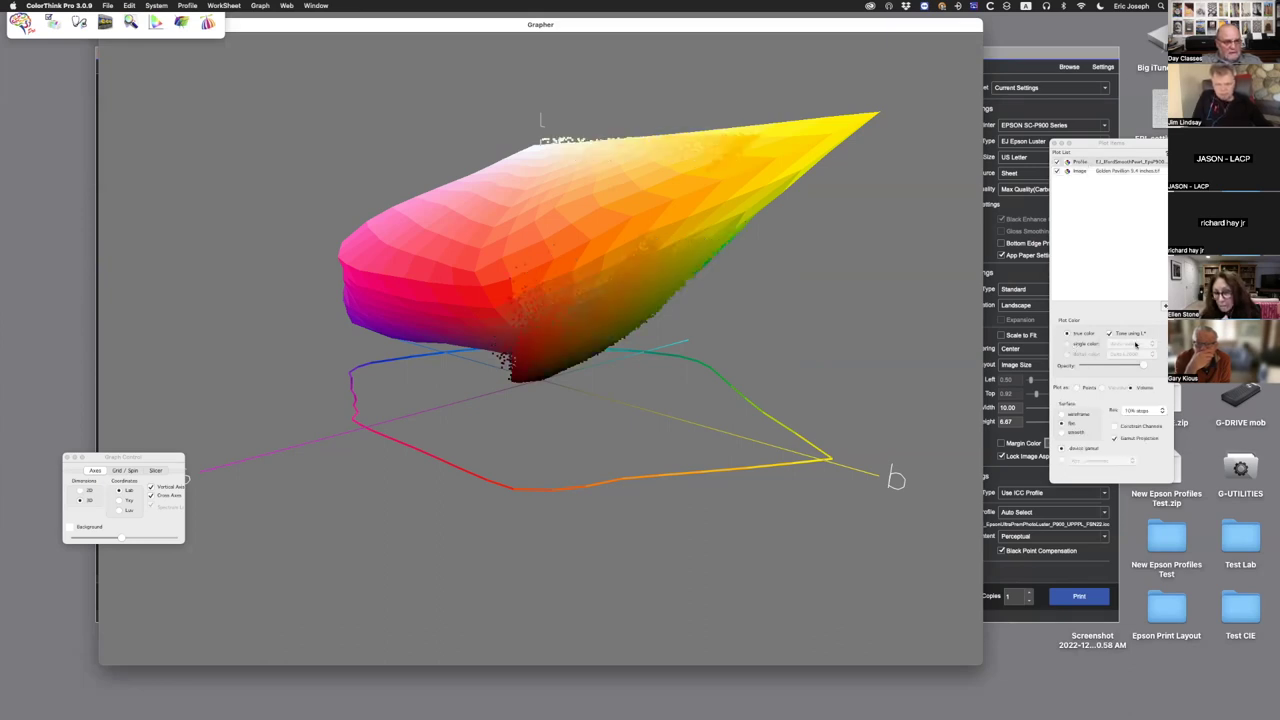
click(1088, 345)
click(1130, 344)
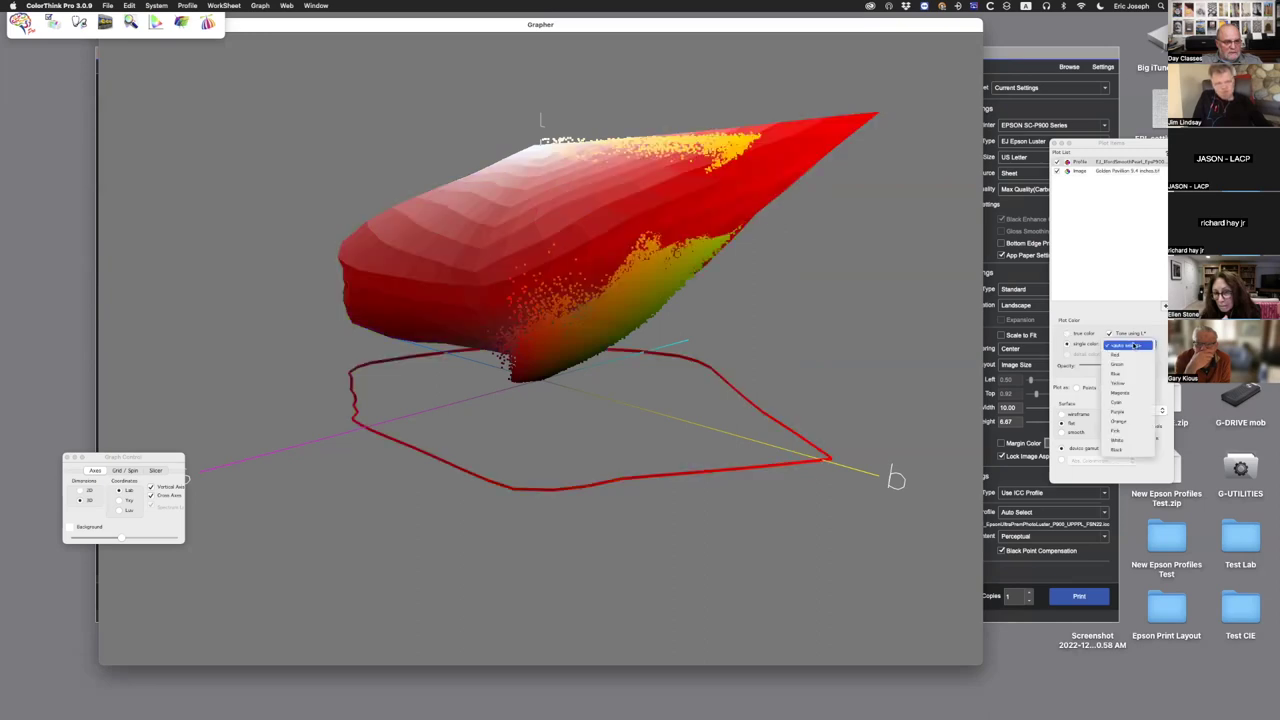
click(1129, 450)
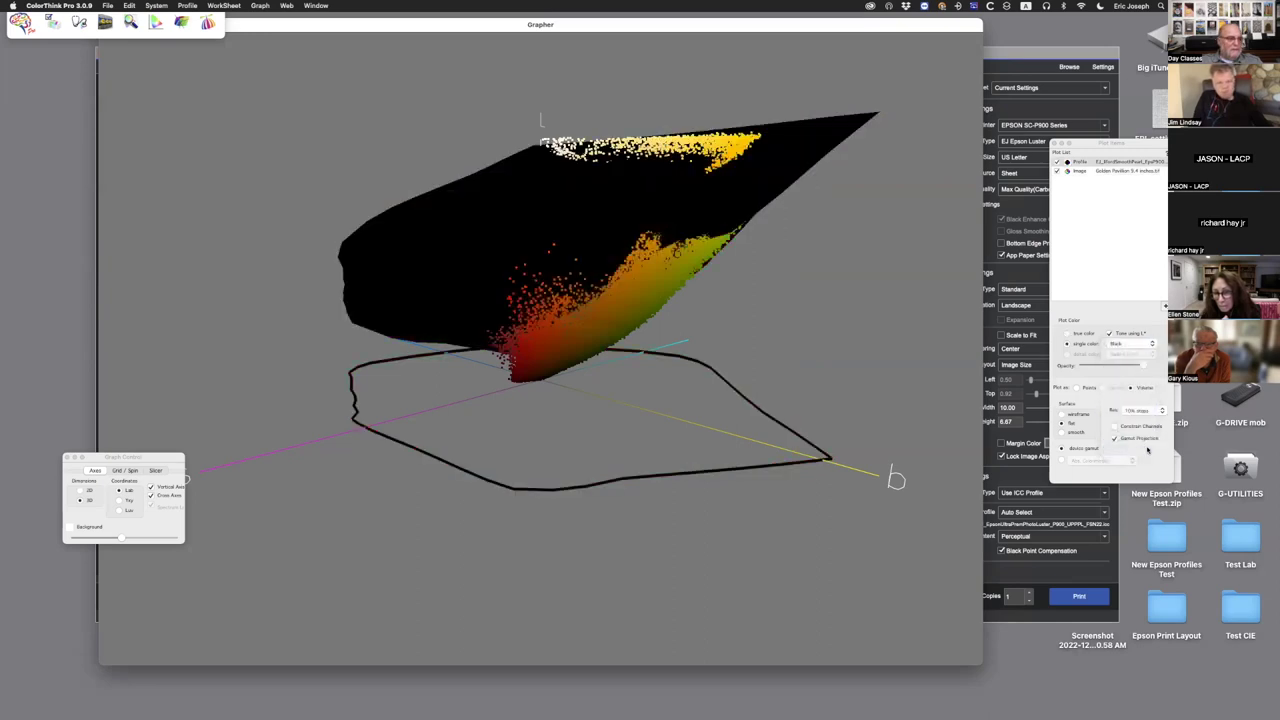
mouse_move(726, 177)
mouse_down()
mouse_move(747, 180)
mouse_move(722, 184)
mouse_up()
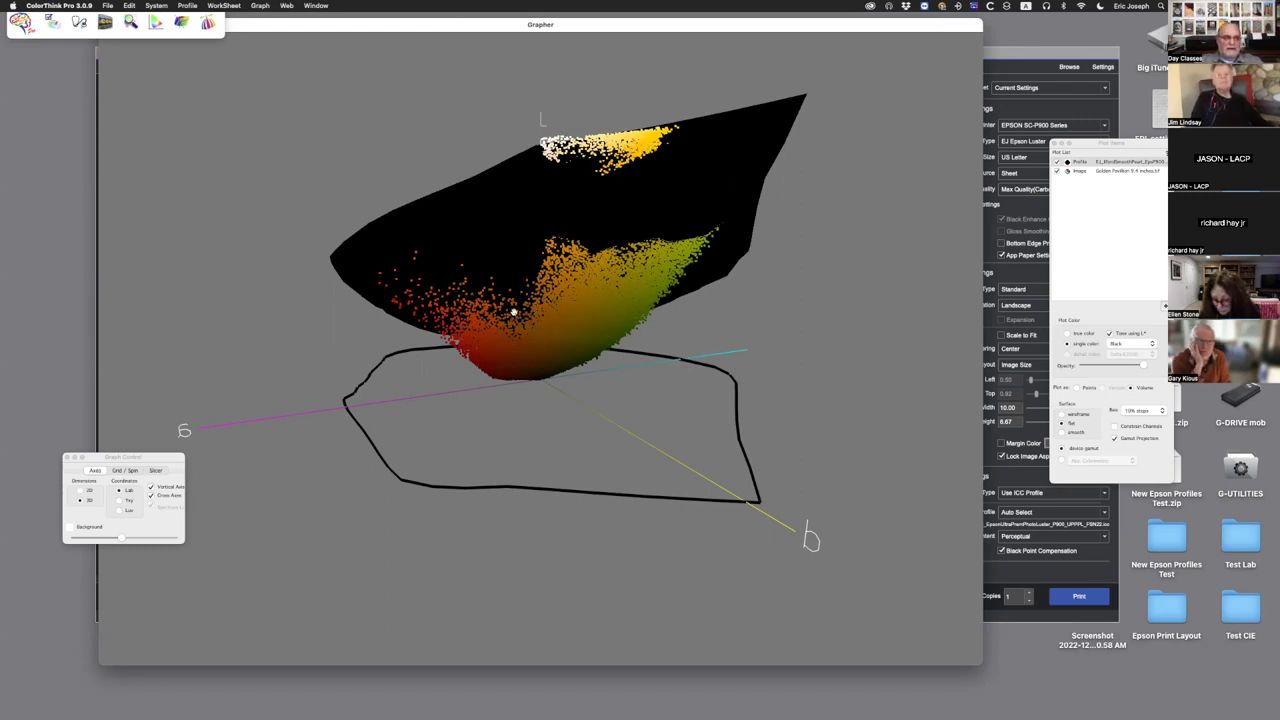
drag(654, 277, 689, 229)
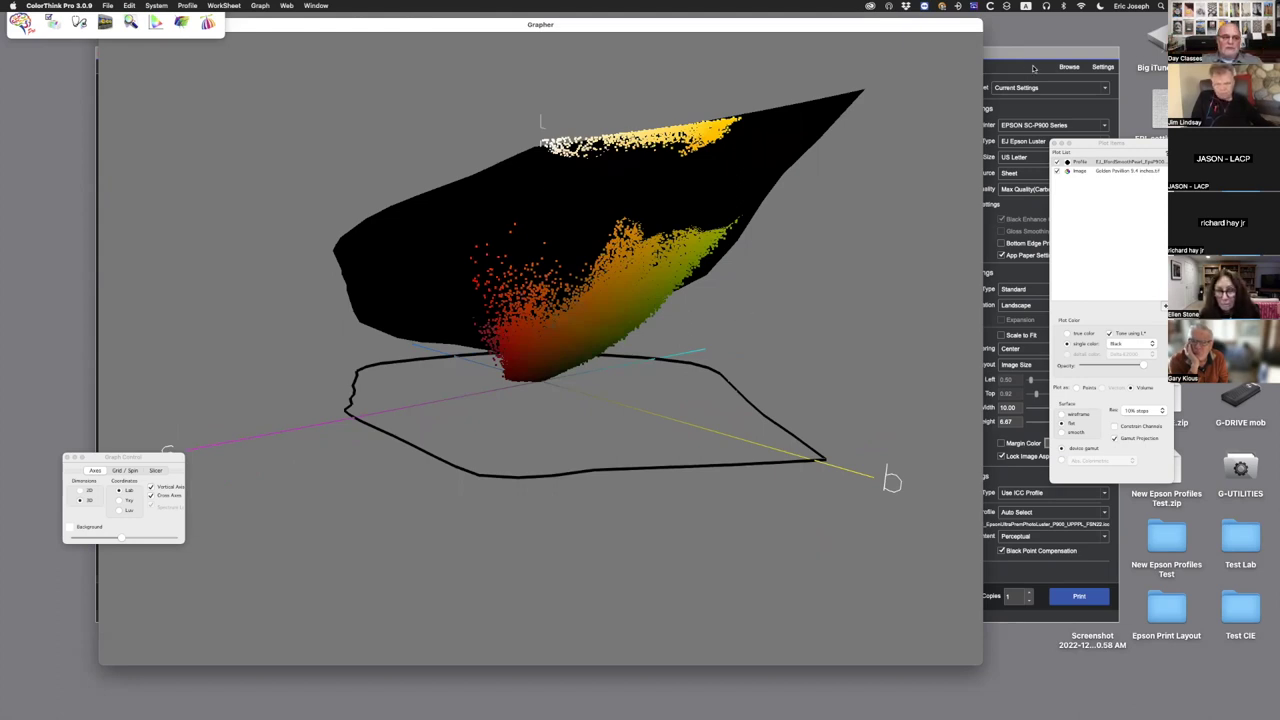
- Switch to Epson Print Layout, try the Relative Colorimetric rendering intent, and set it back to Perceptual
click(1016, 53)
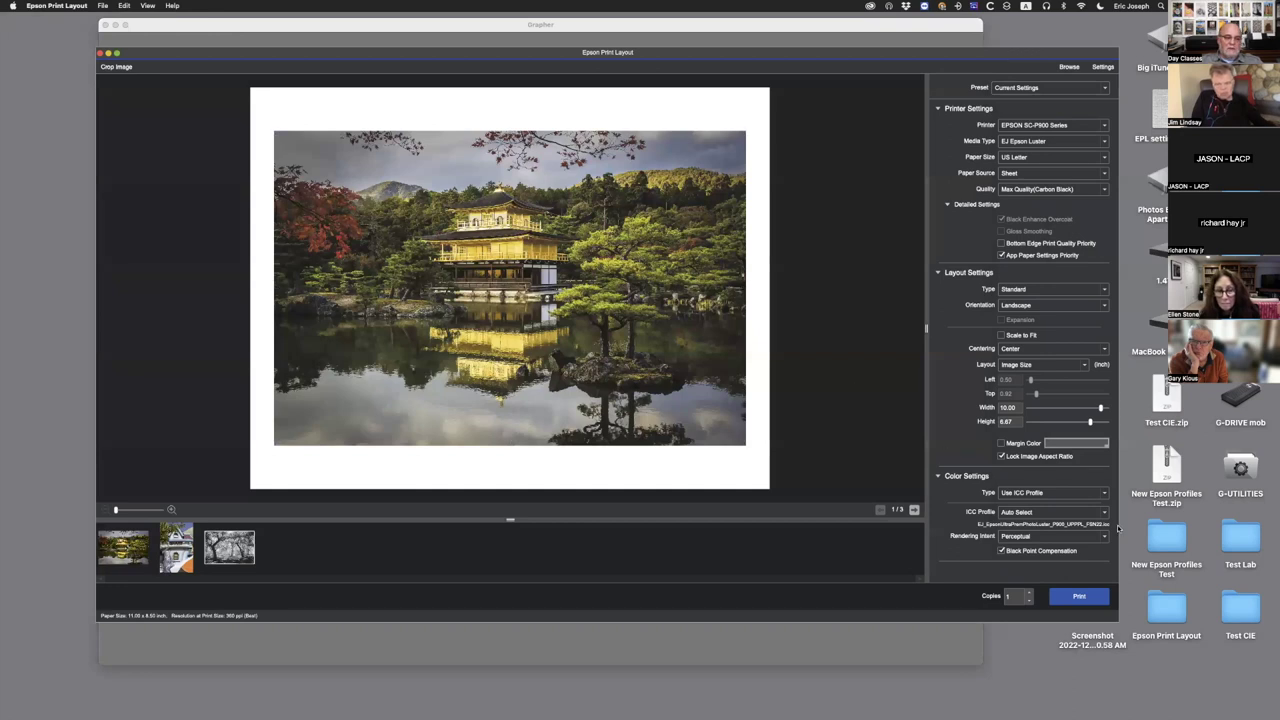
click(1046, 536)
click(1034, 552)
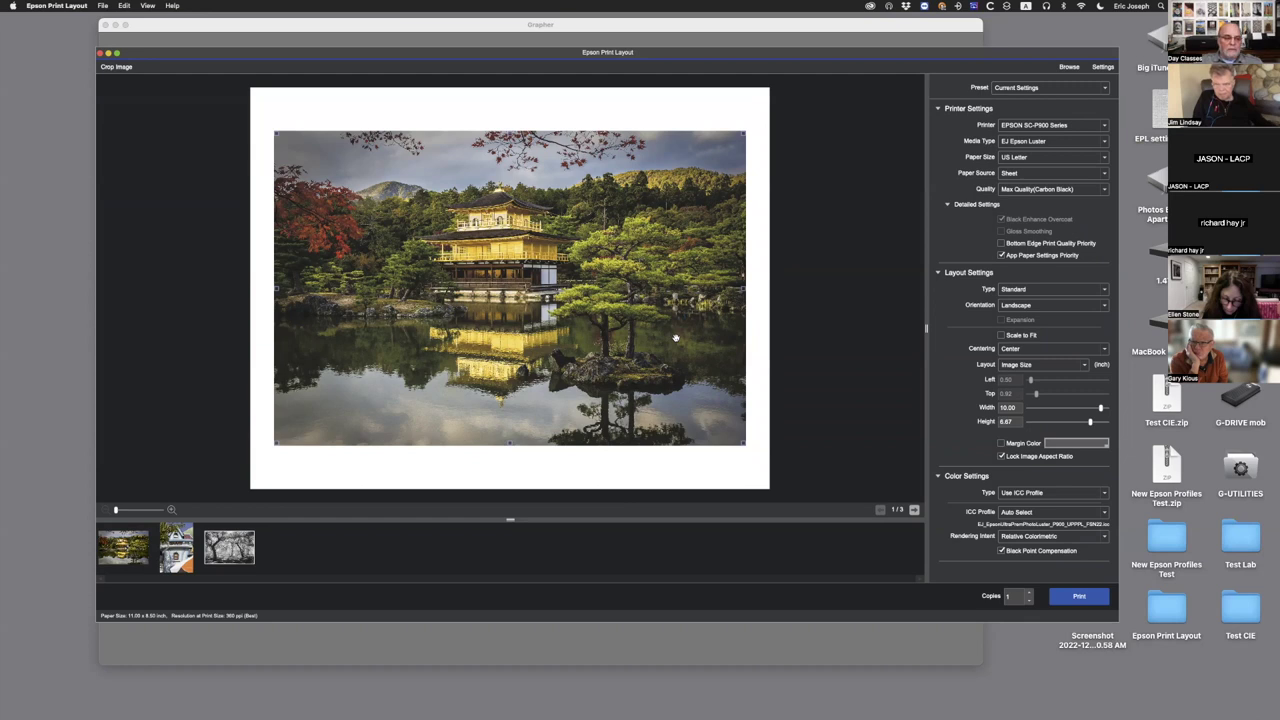
click(1030, 536)
click(1024, 551)
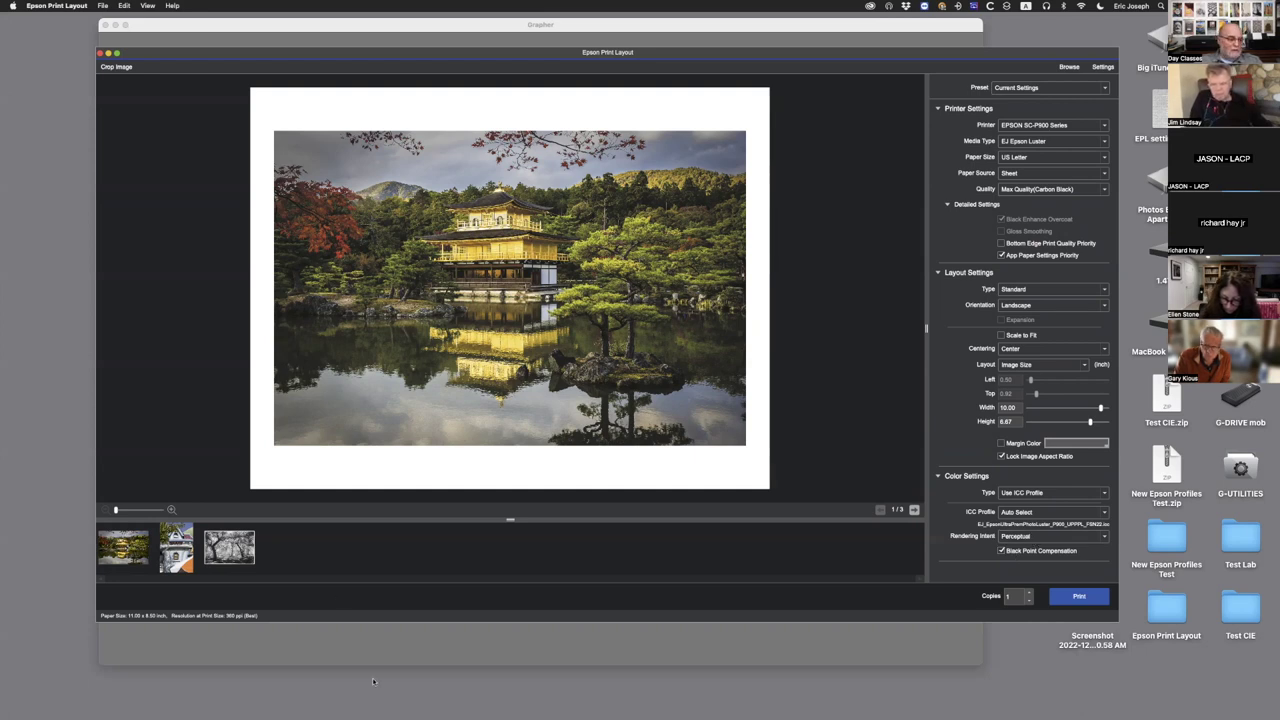
- Switch to ColorThink Pro, inspect the image points outside the black gamut from another side, and return to Epson Print Layout
mouse_move(283, 712)
click(336, 703)
drag(557, 334, 658, 338)
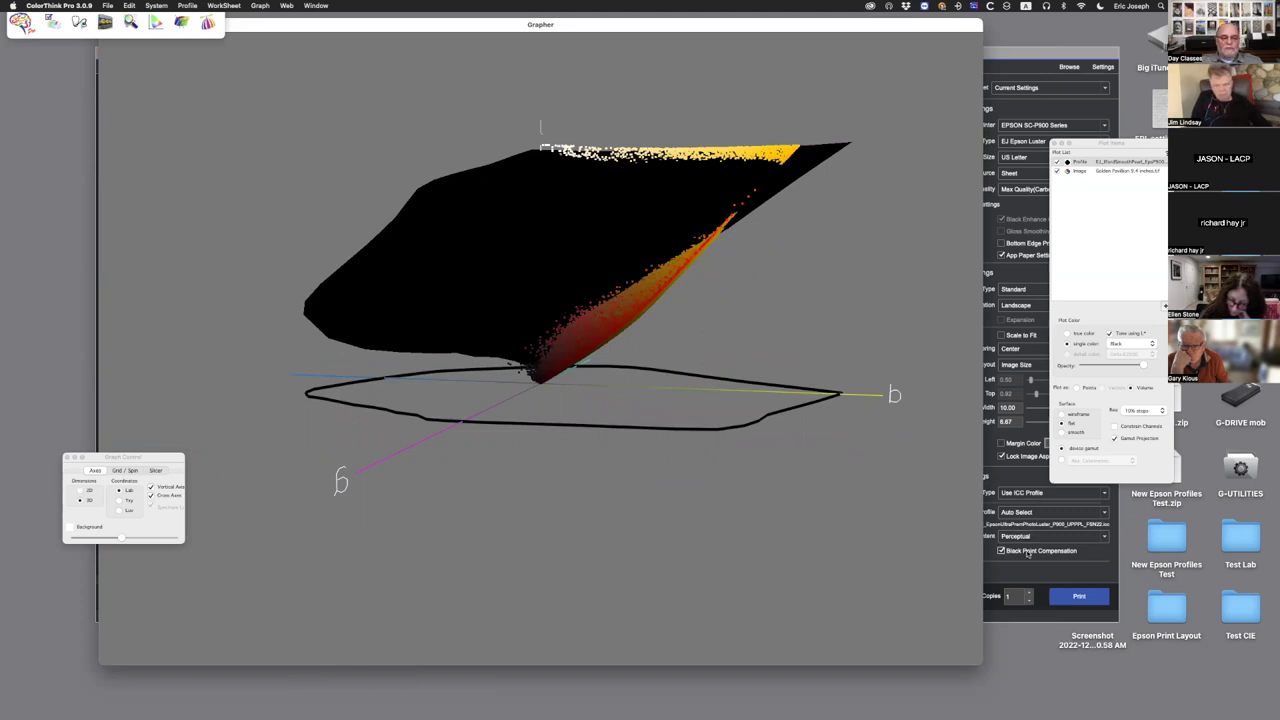
click(1062, 560)
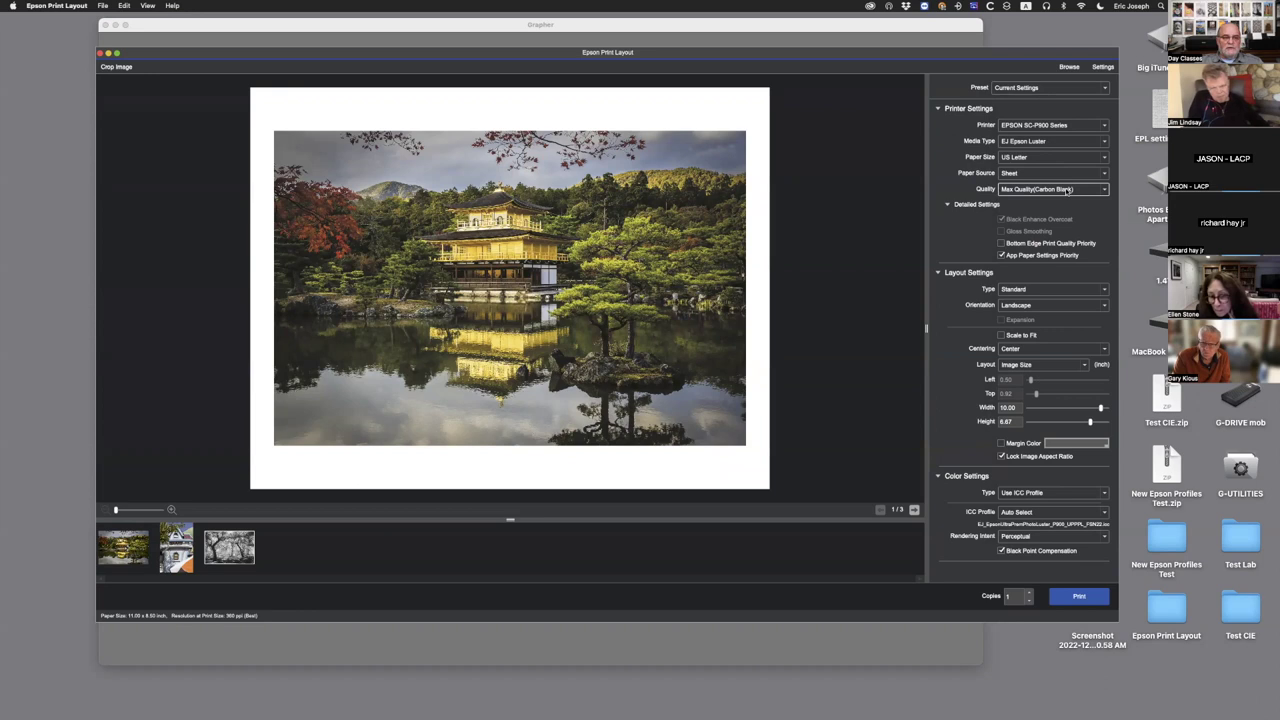
- Set the print quality to High Quality and turn off Black Enhance Overcoat
click(1067, 188)
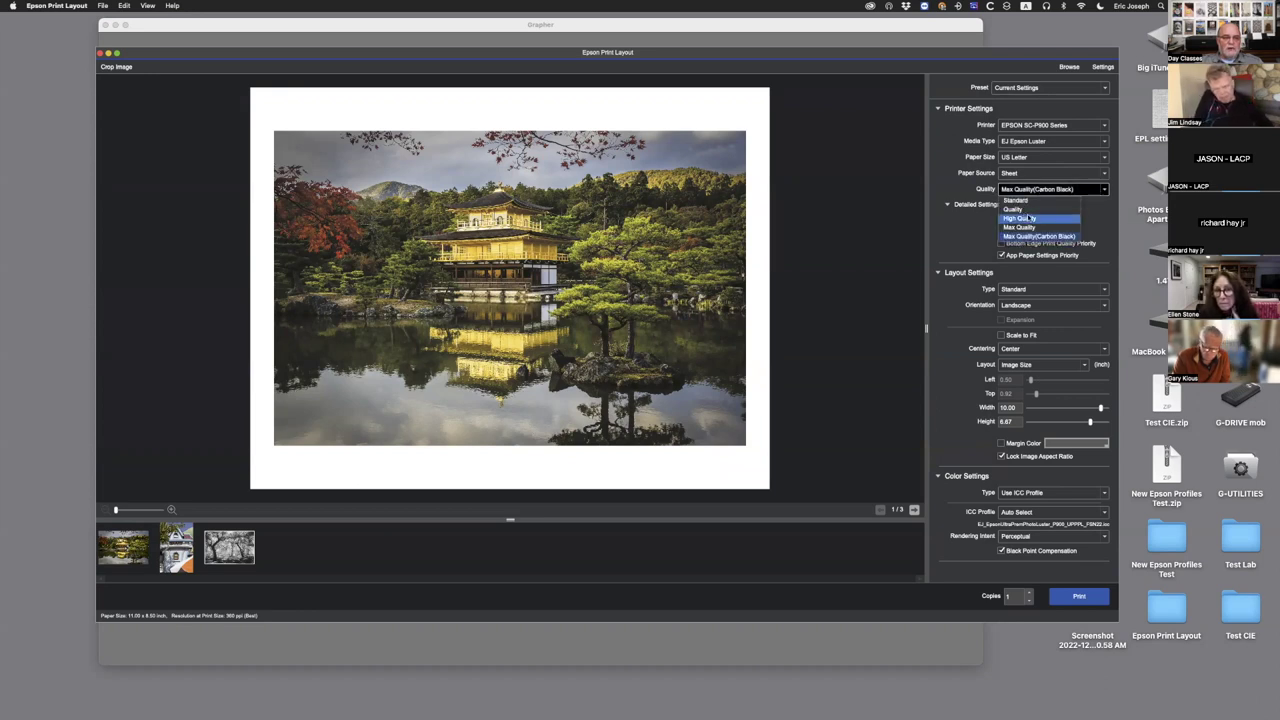
click(1030, 218)
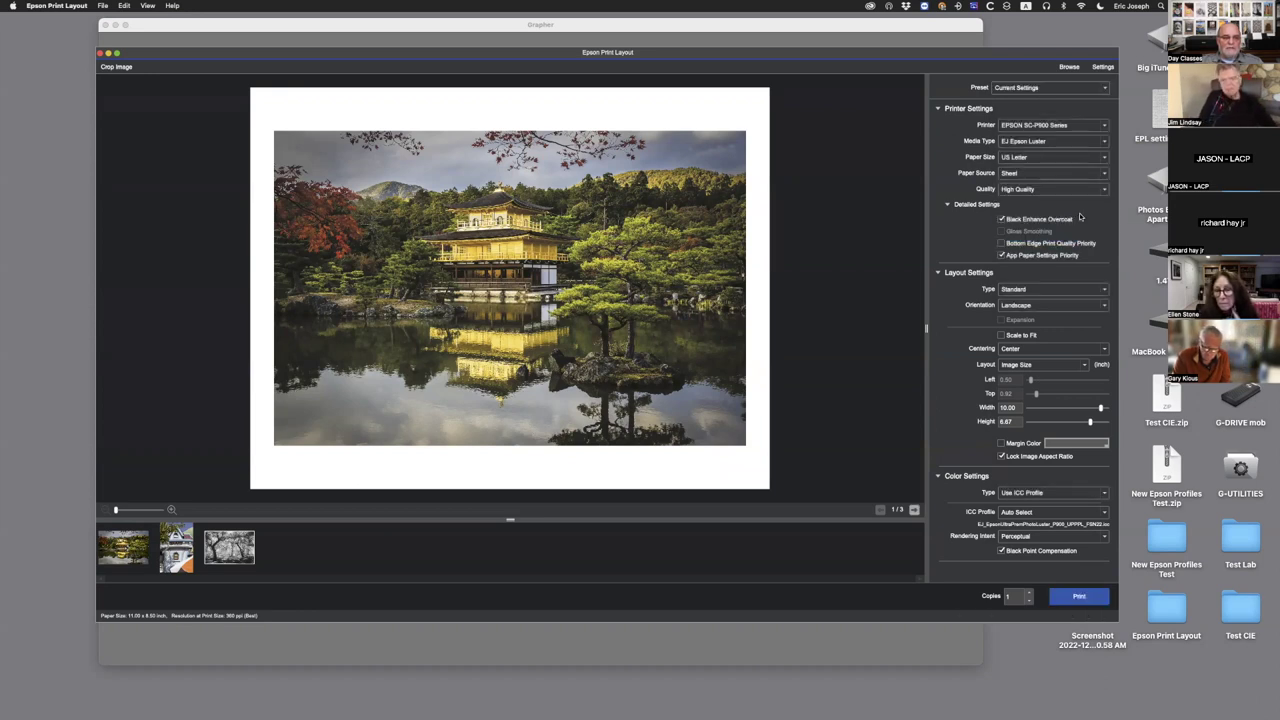
click(1001, 219)
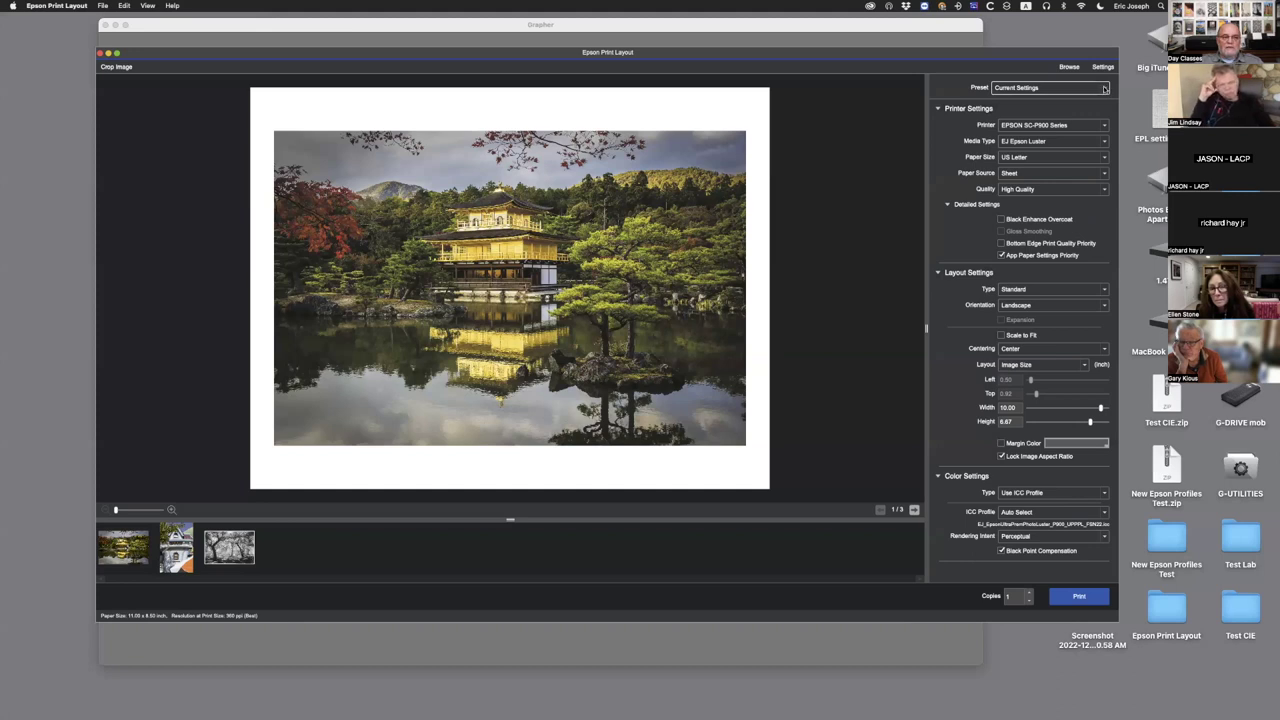
- Save the current print settings as a preset named Epson Luster 8.5x11, and check that the preset list offers it
click(1105, 89)
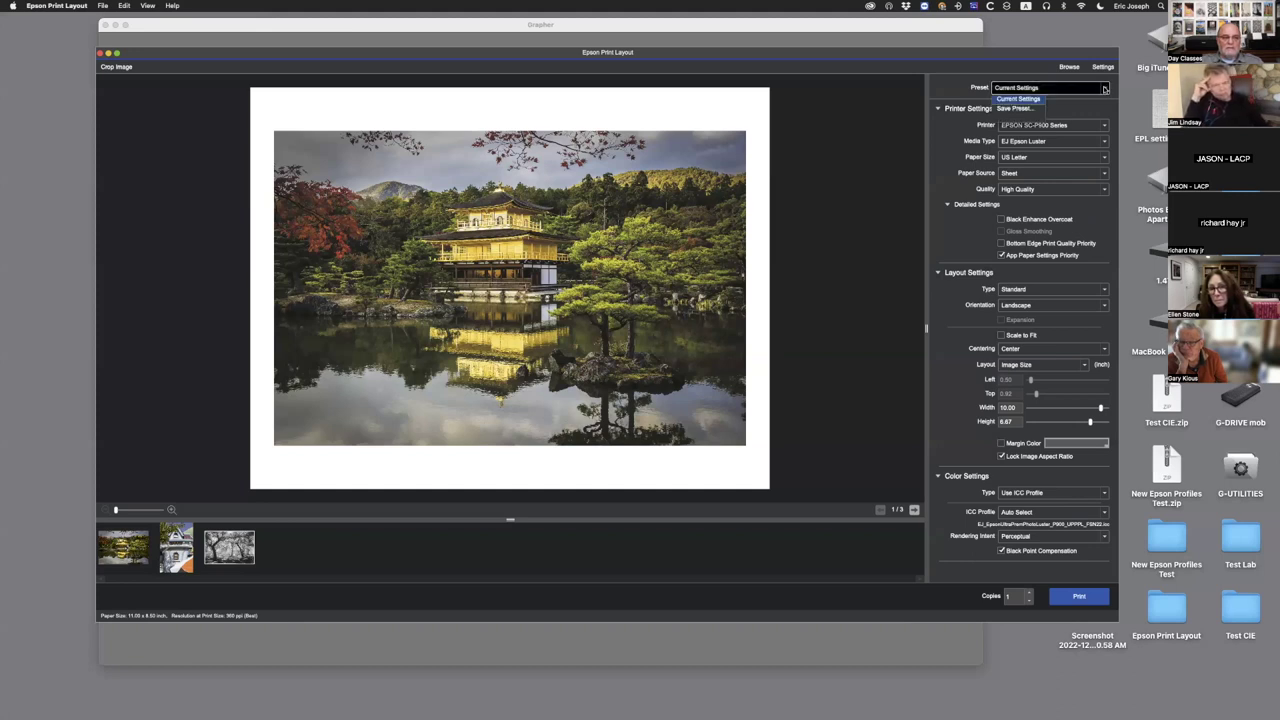
click(1016, 108)
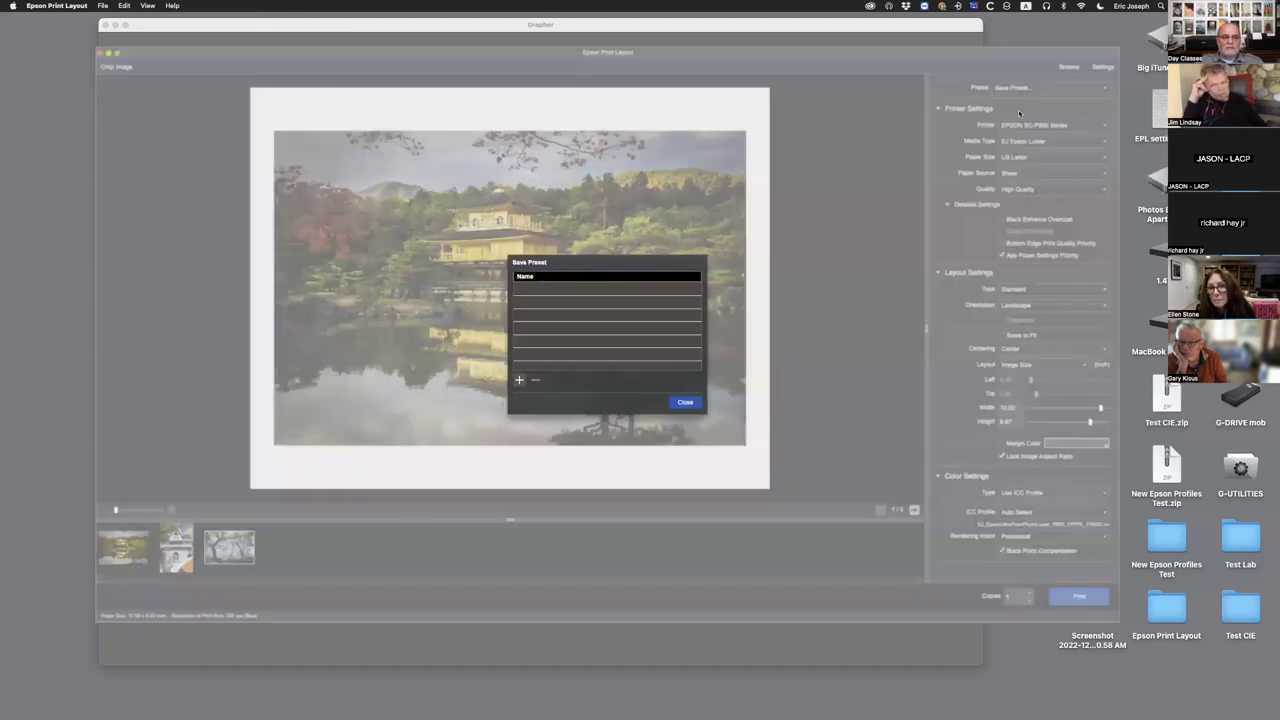
click(519, 380)
text(Ed)
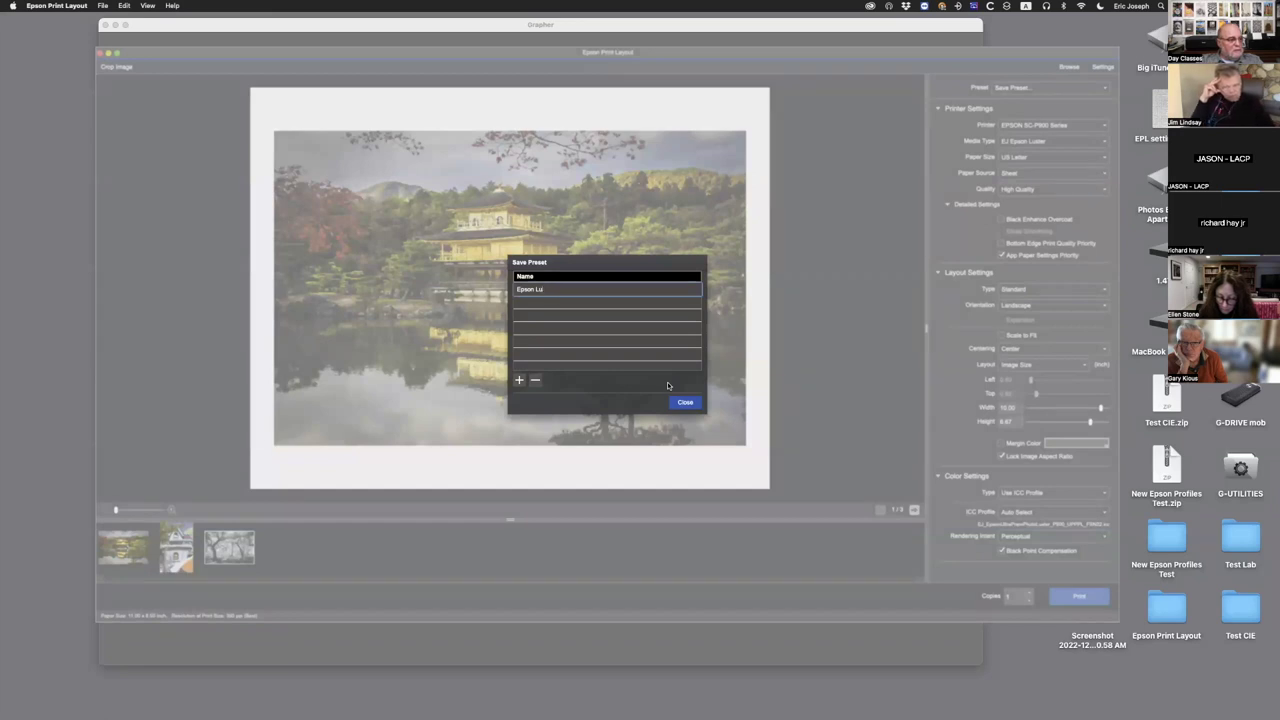
text(son Luster 8.5x11)
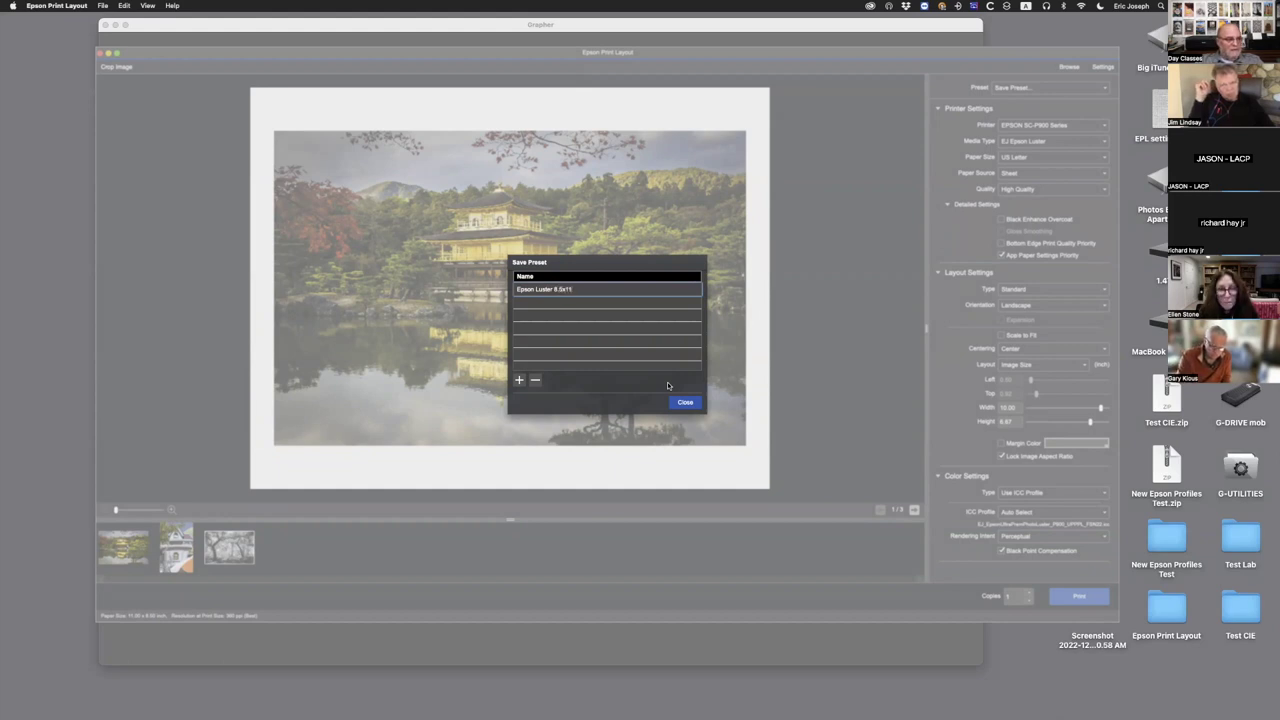
click(686, 403)
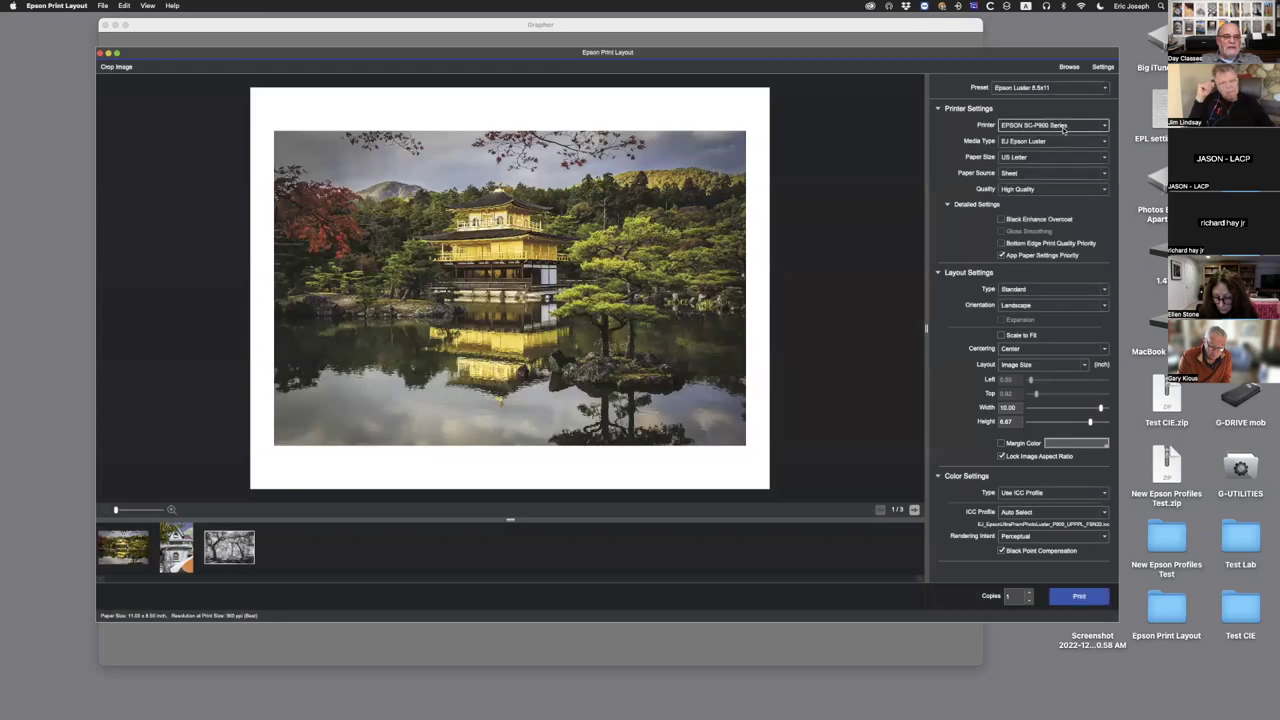
click(1045, 88)
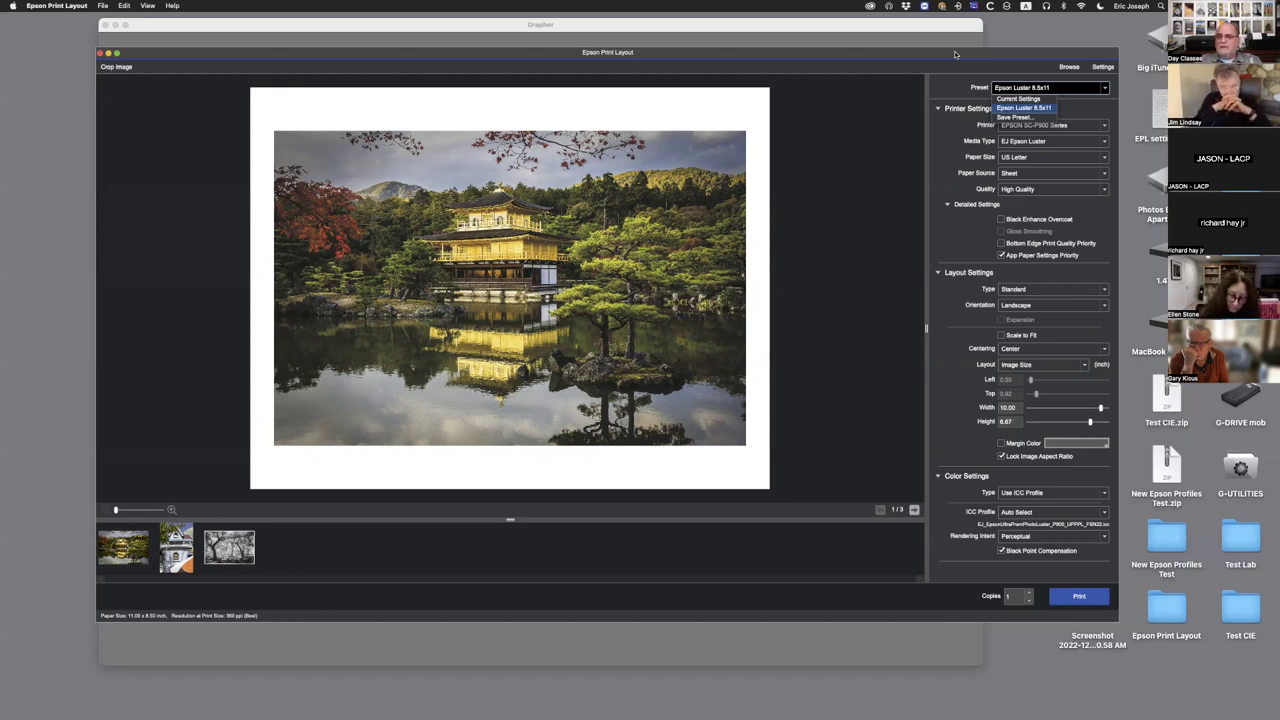
click(955, 55)
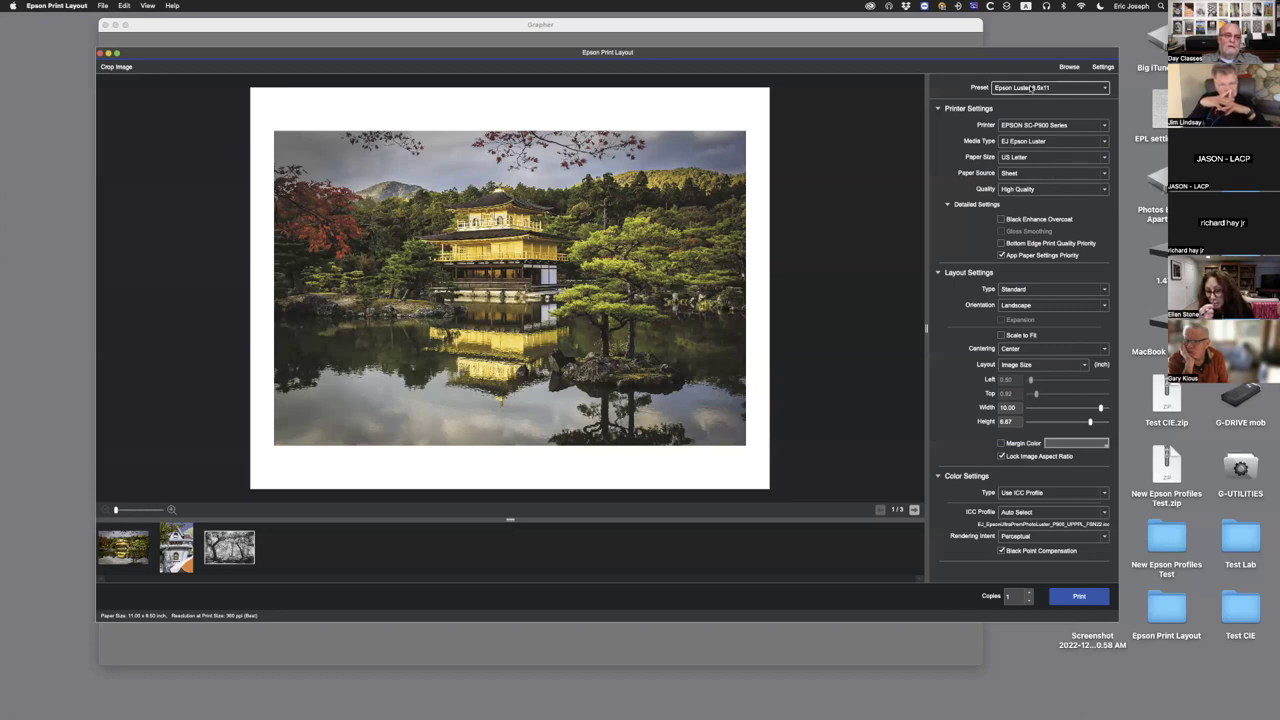
- Set the media type to Velvet Fine Art Paper, the paper size to 17 x 22 in, and the ICC profile to Awagami Murakumo Kozo
click(1040, 142)
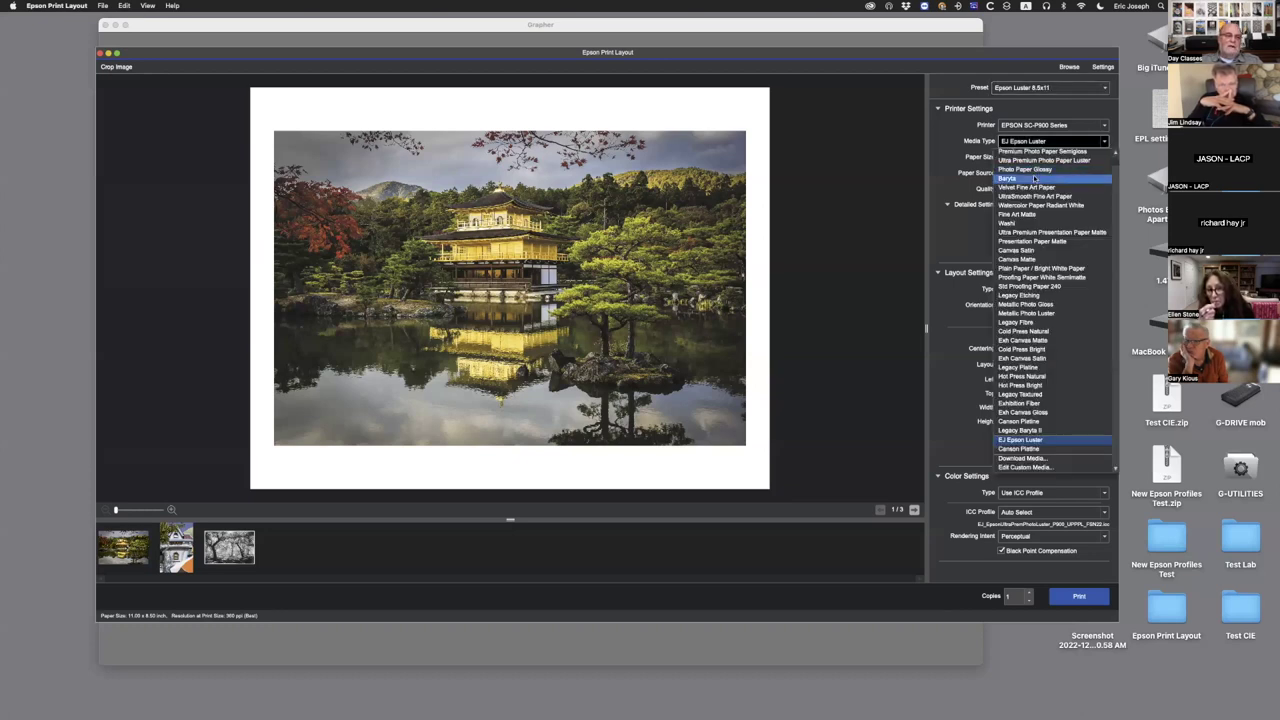
click(1025, 188)
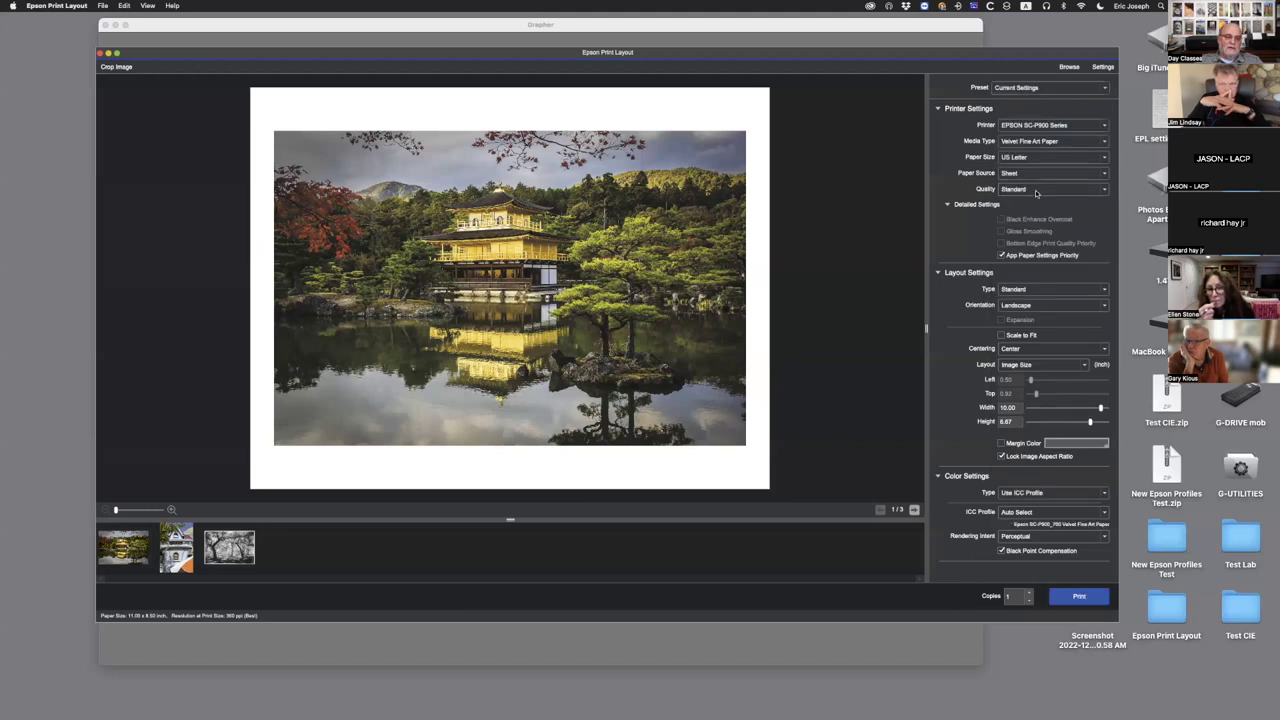
click(1030, 158)
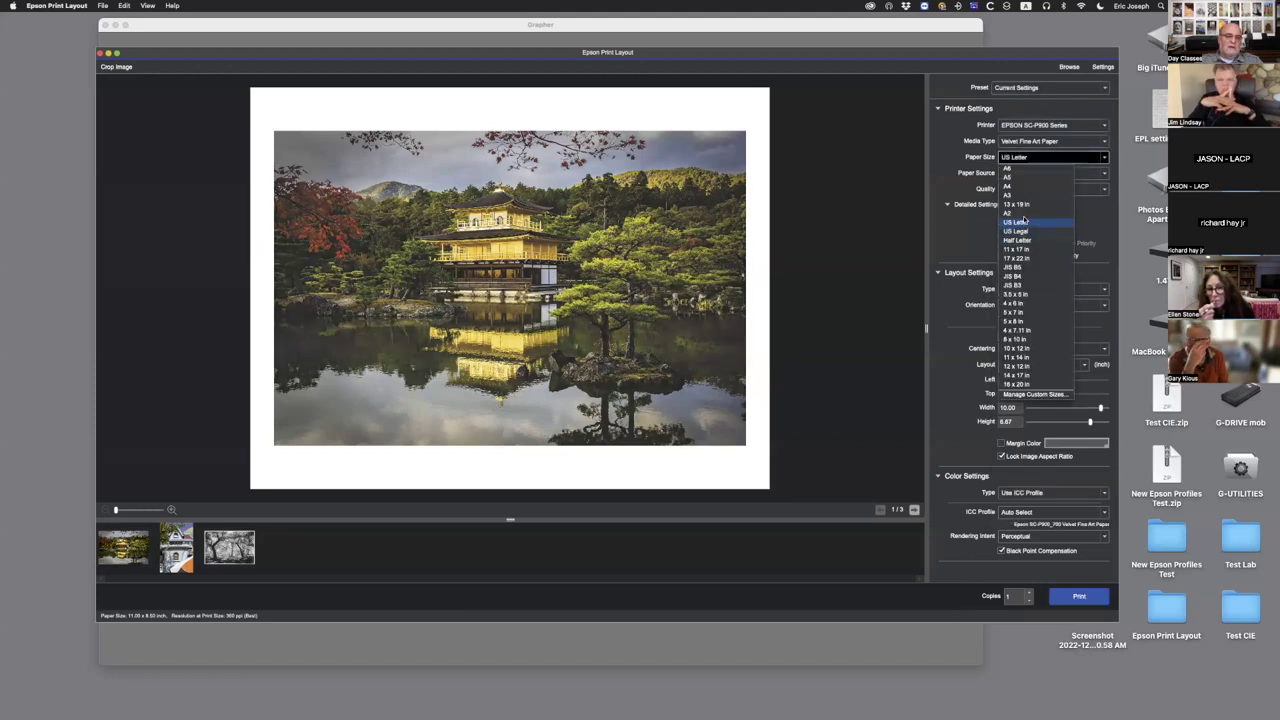
click(1014, 258)
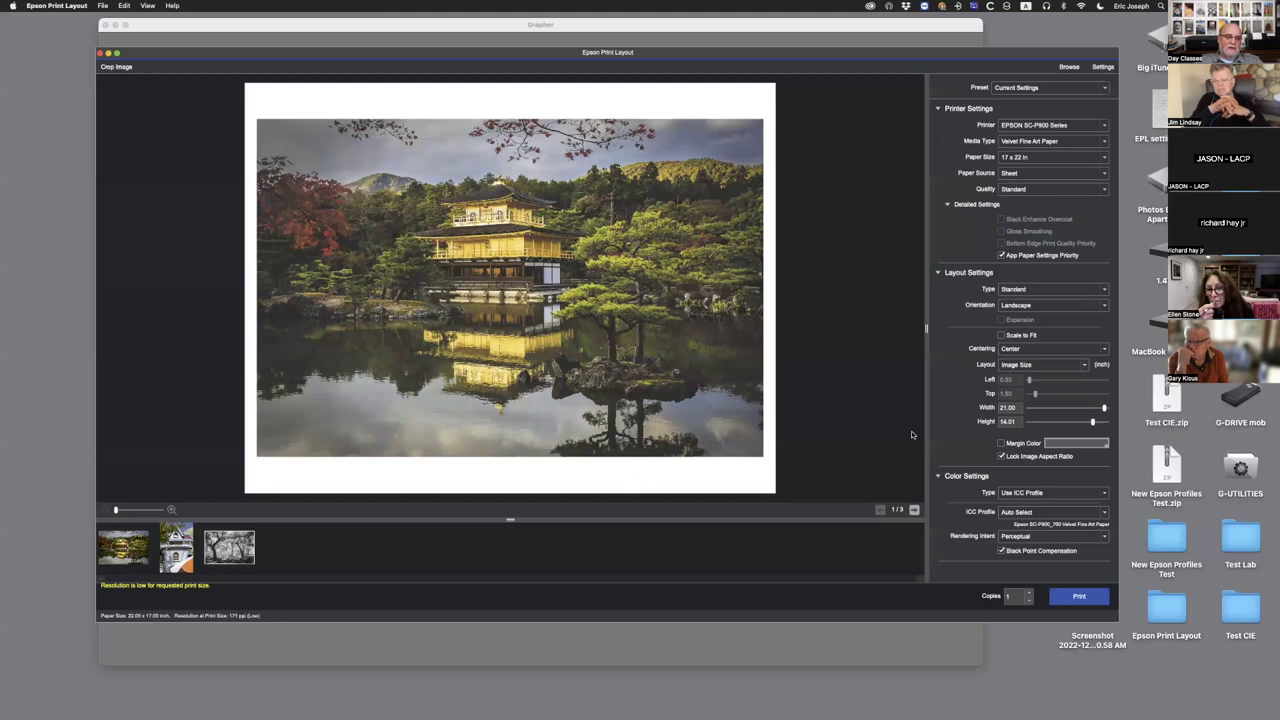
click(1037, 511)
click(1030, 410)
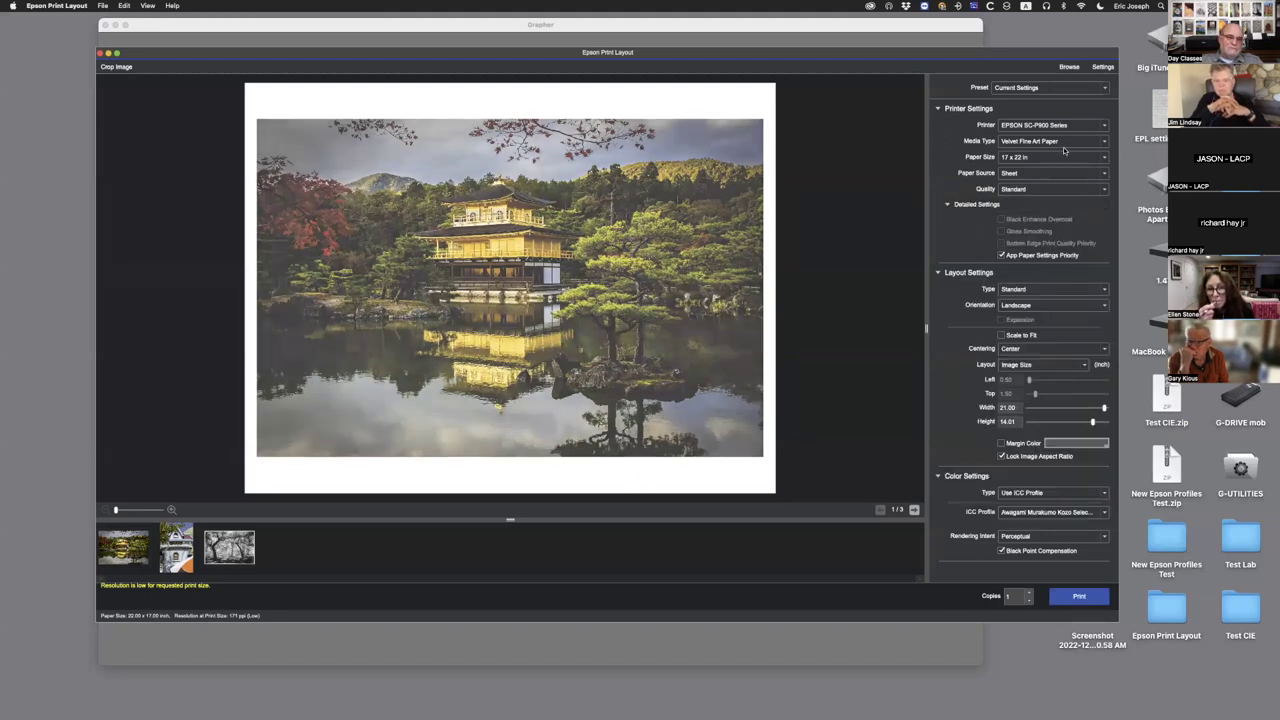
- Restore the saved print settings by applying the Epson Luster 8.5x11 preset
click(1066, 88)
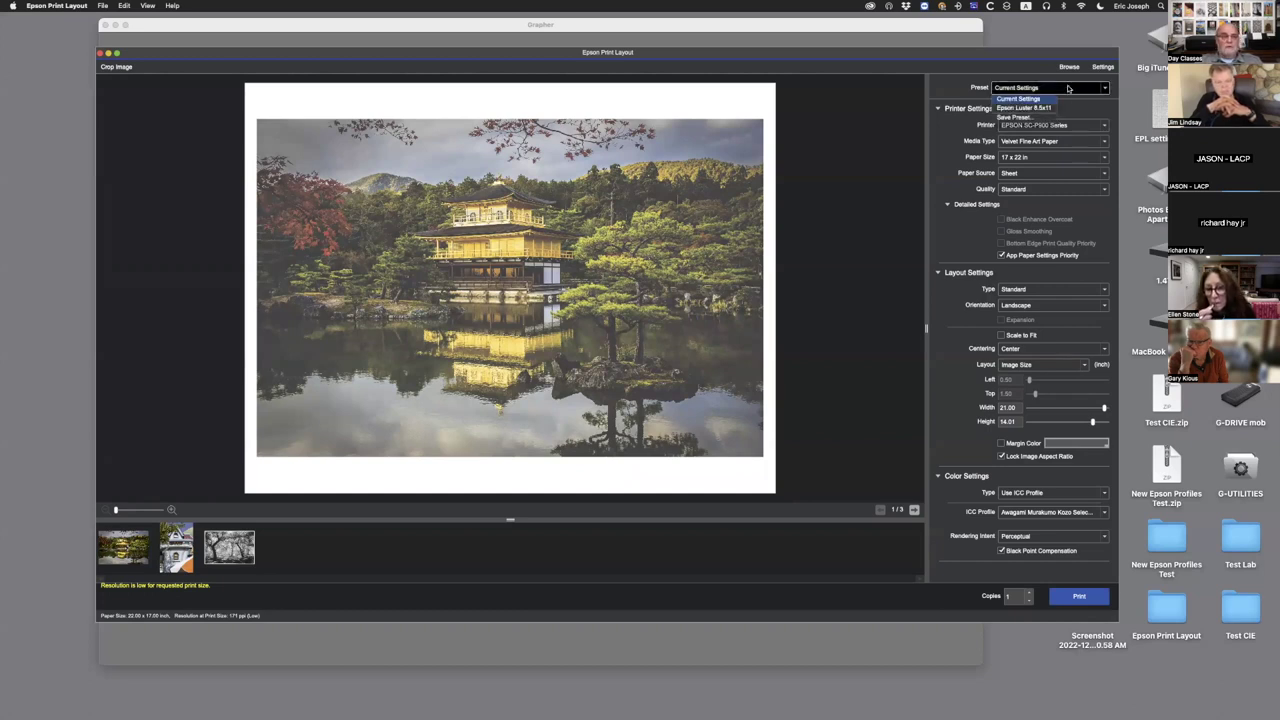
click(1046, 108)
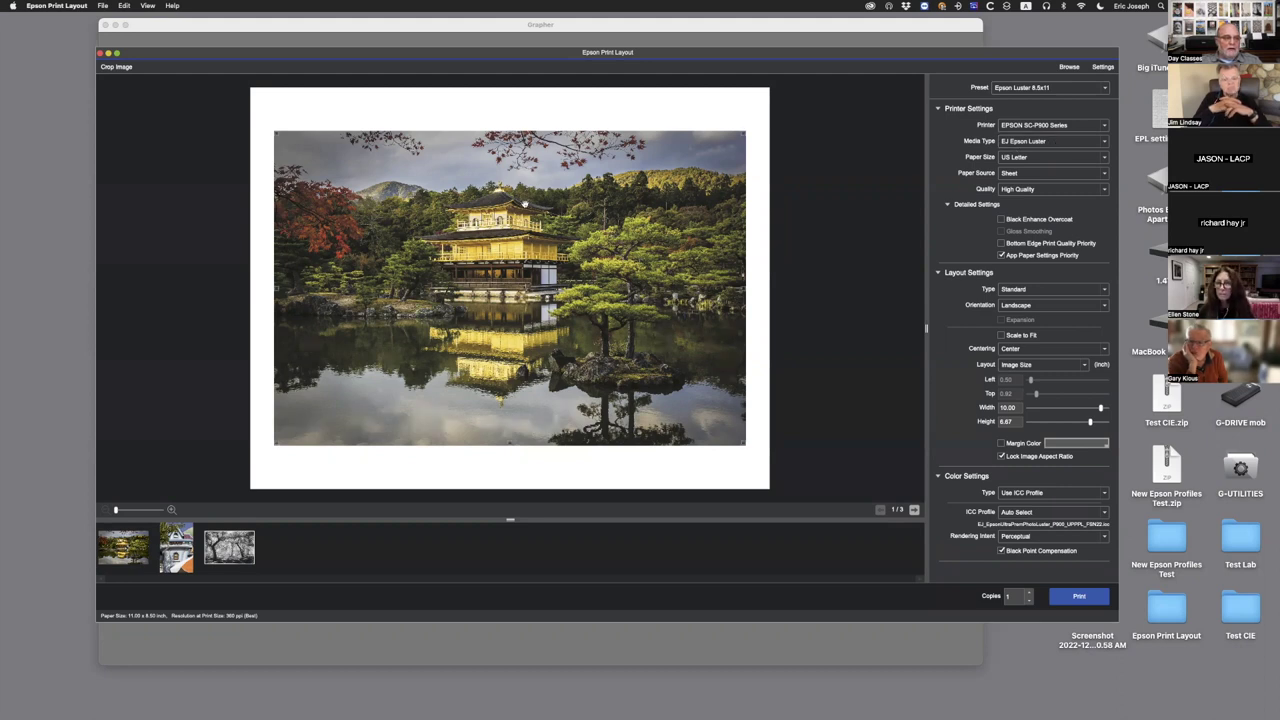
- Try the media types Velvet Fine Art Paper, Washi and Canvas Matte, and set the rendering intent to Relative Colorimetric
click(1074, 143)
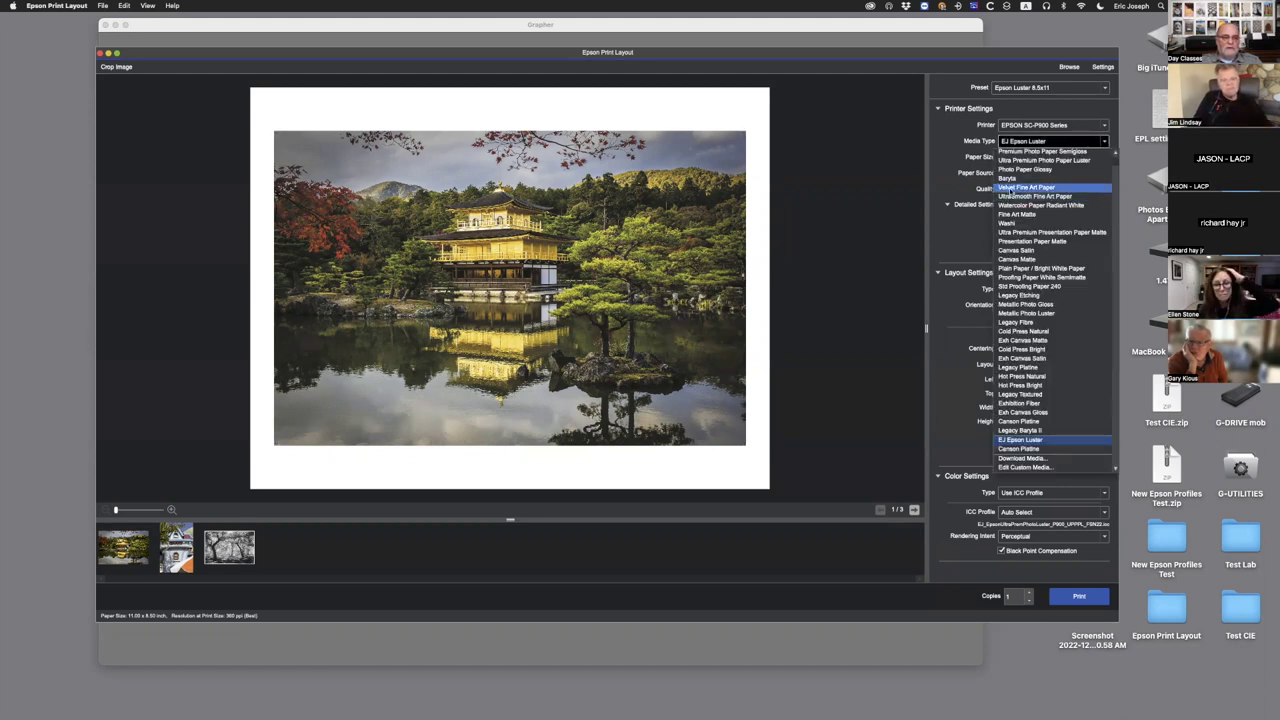
click(1020, 187)
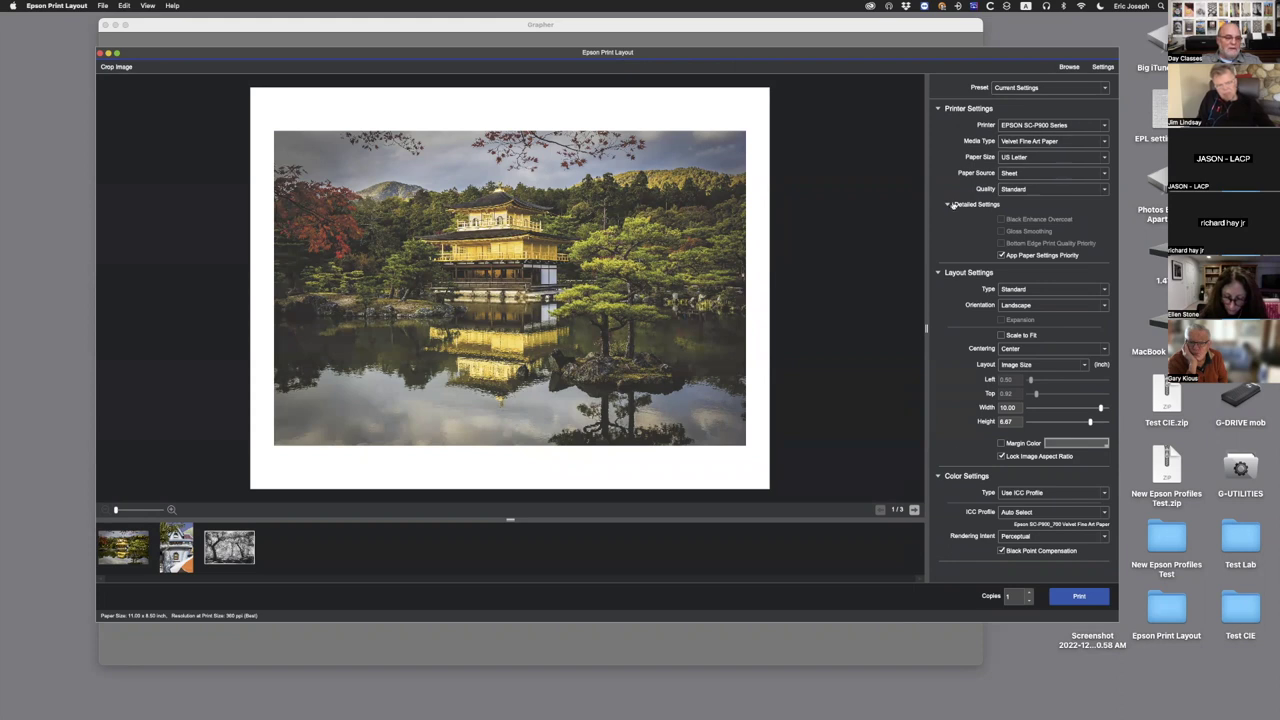
click(1051, 141)
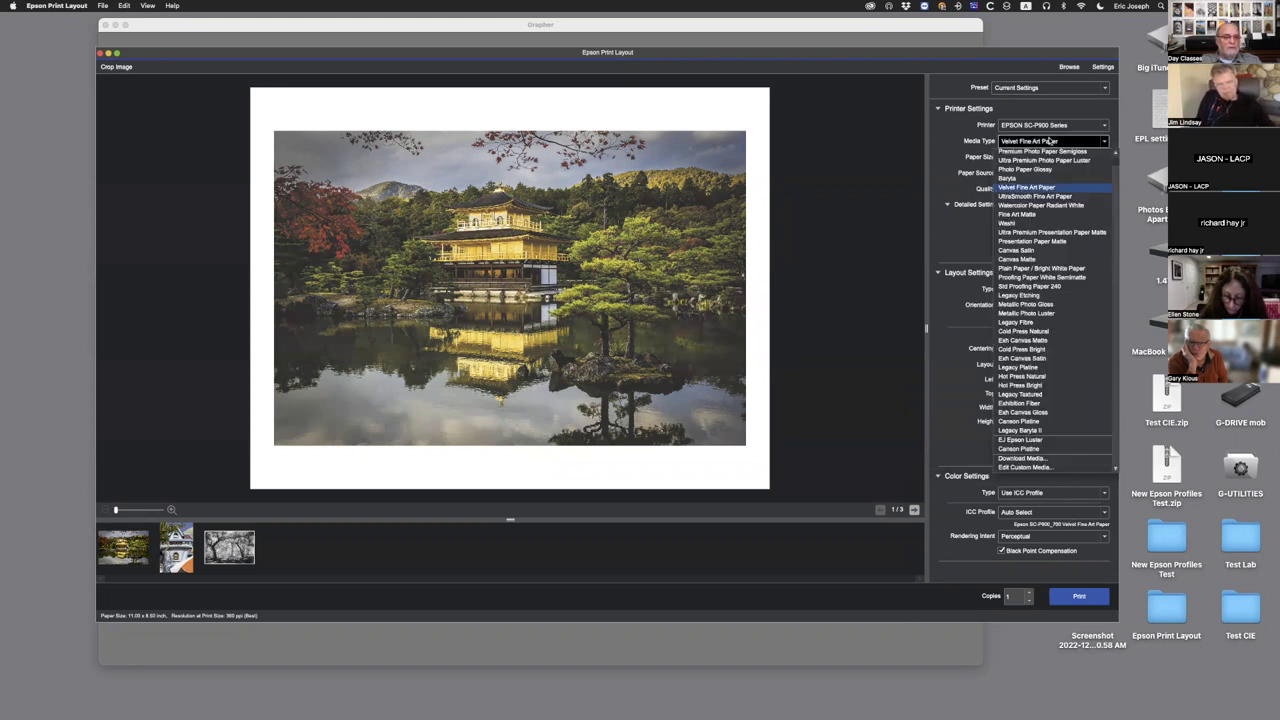
click(1039, 226)
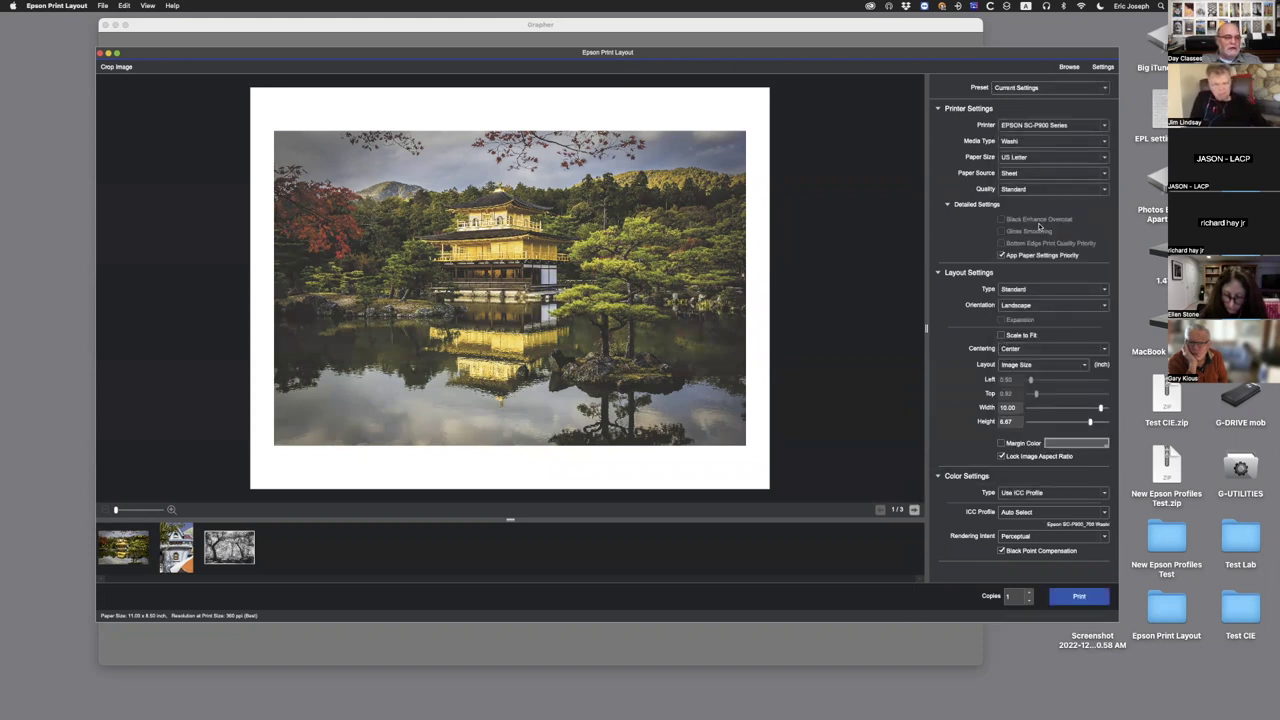
click(1050, 141)
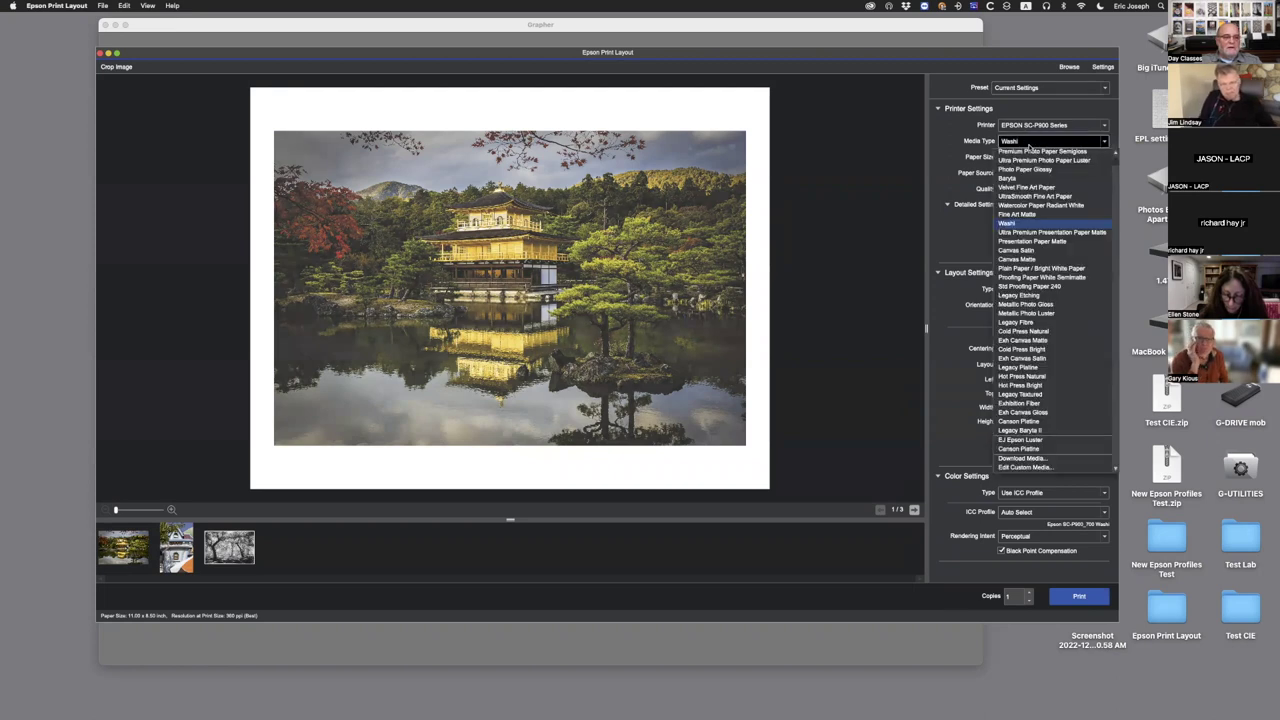
click(1035, 260)
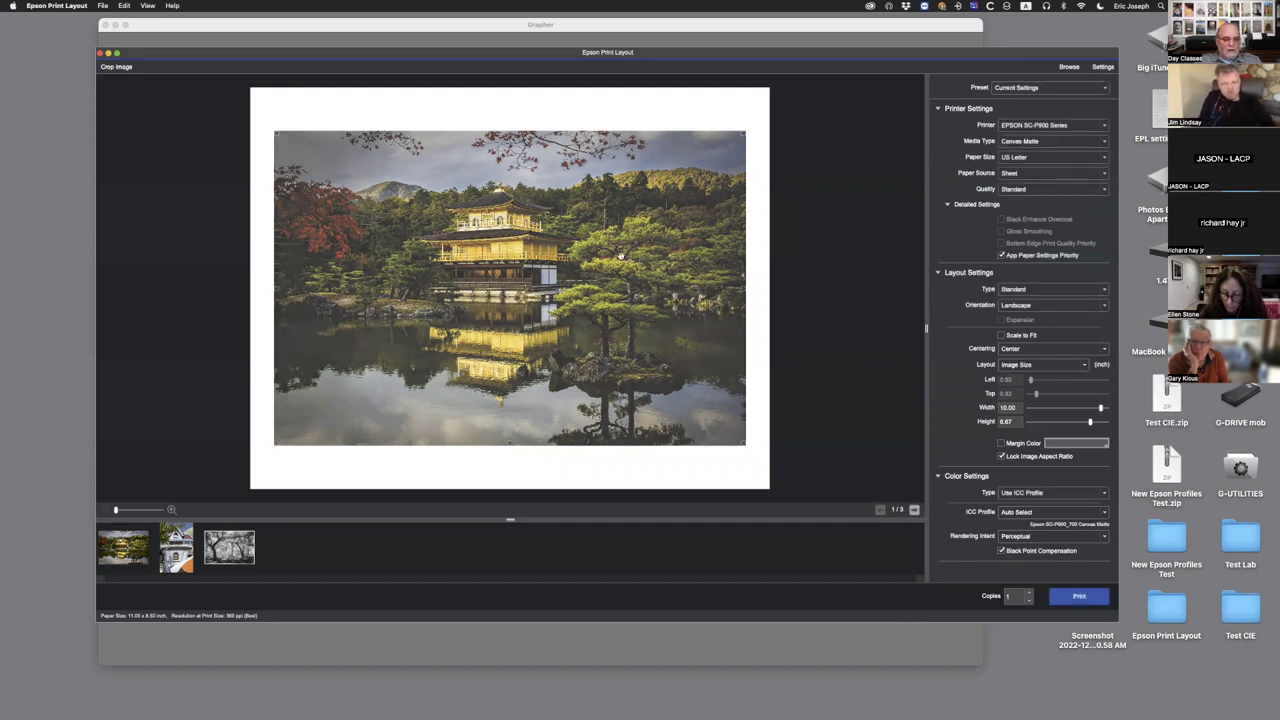
click(1055, 536)
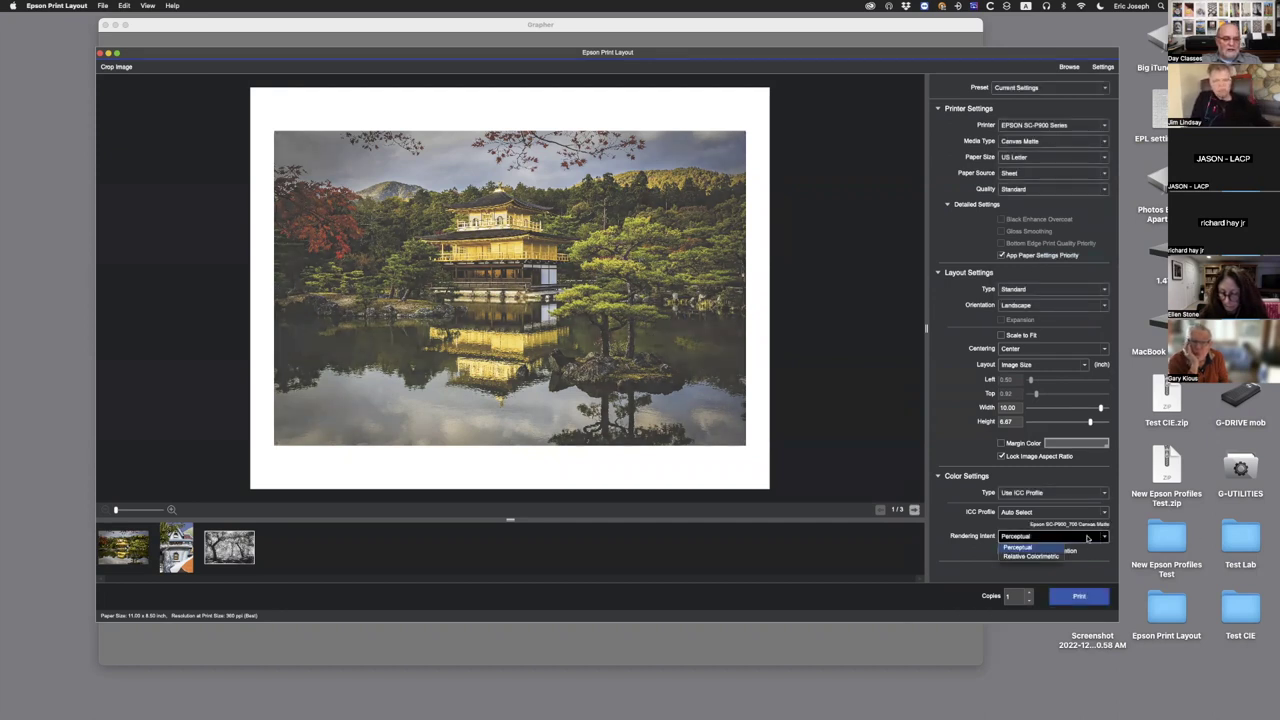
click(1049, 558)
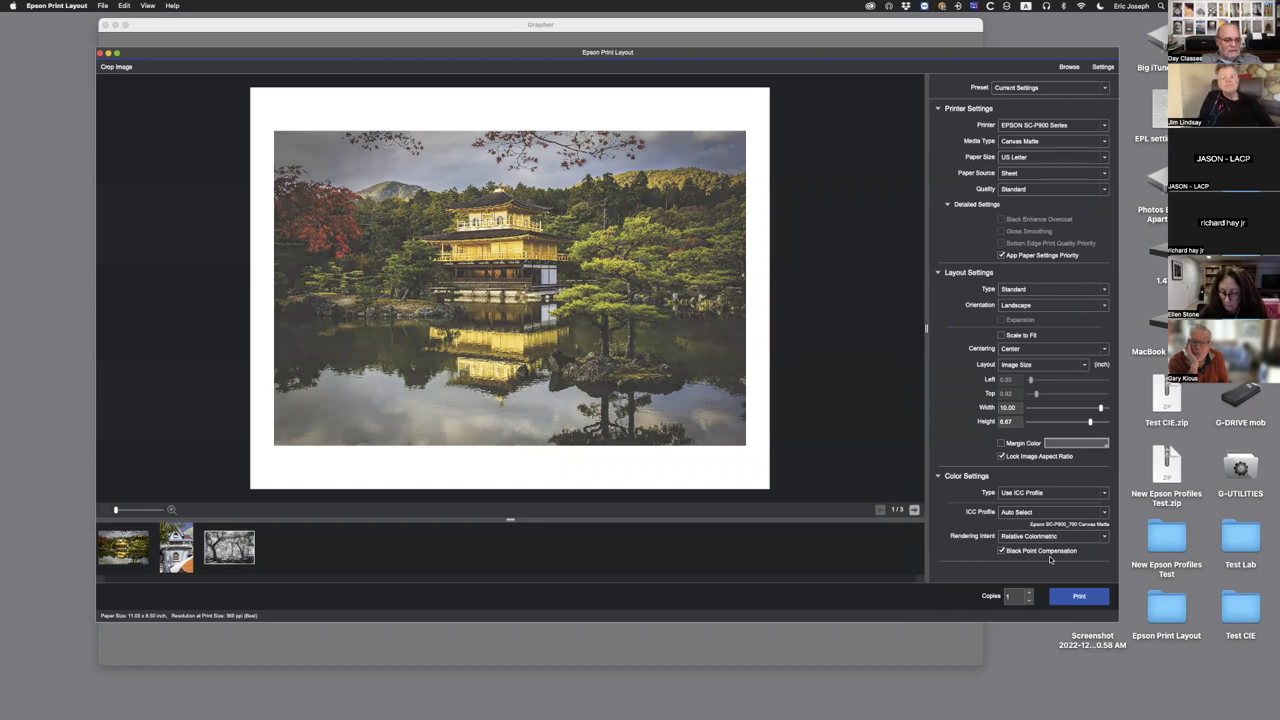
- Set the media type to Ultra Premium Photo Paper Luster, and restore the saved settings by applying the Epson Luster 8.5x11 preset
click(1052, 141)
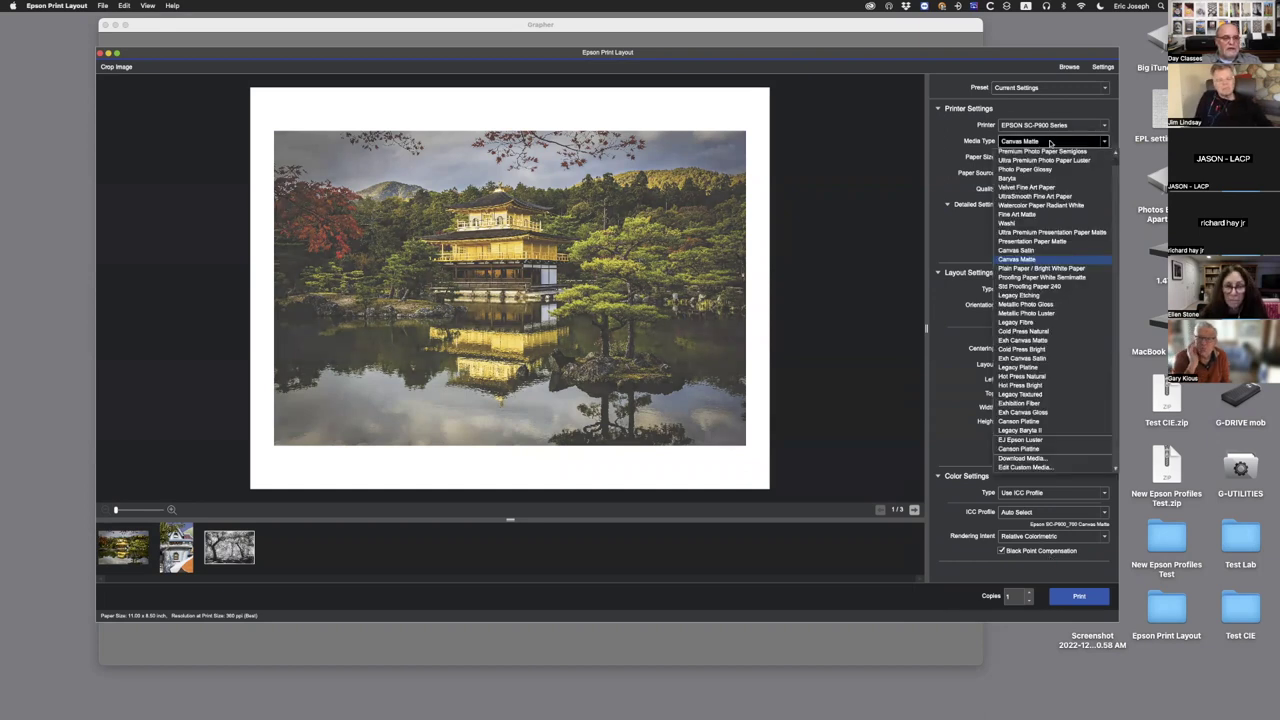
click(1050, 160)
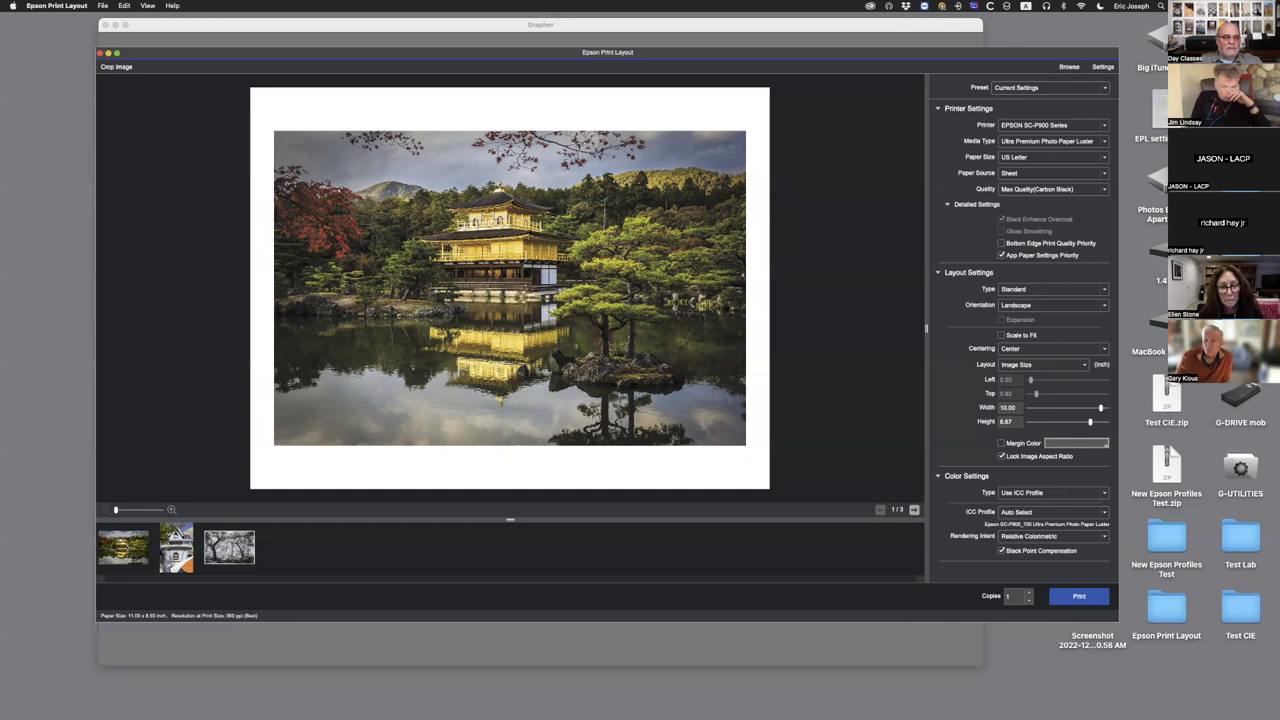
click(1026, 88)
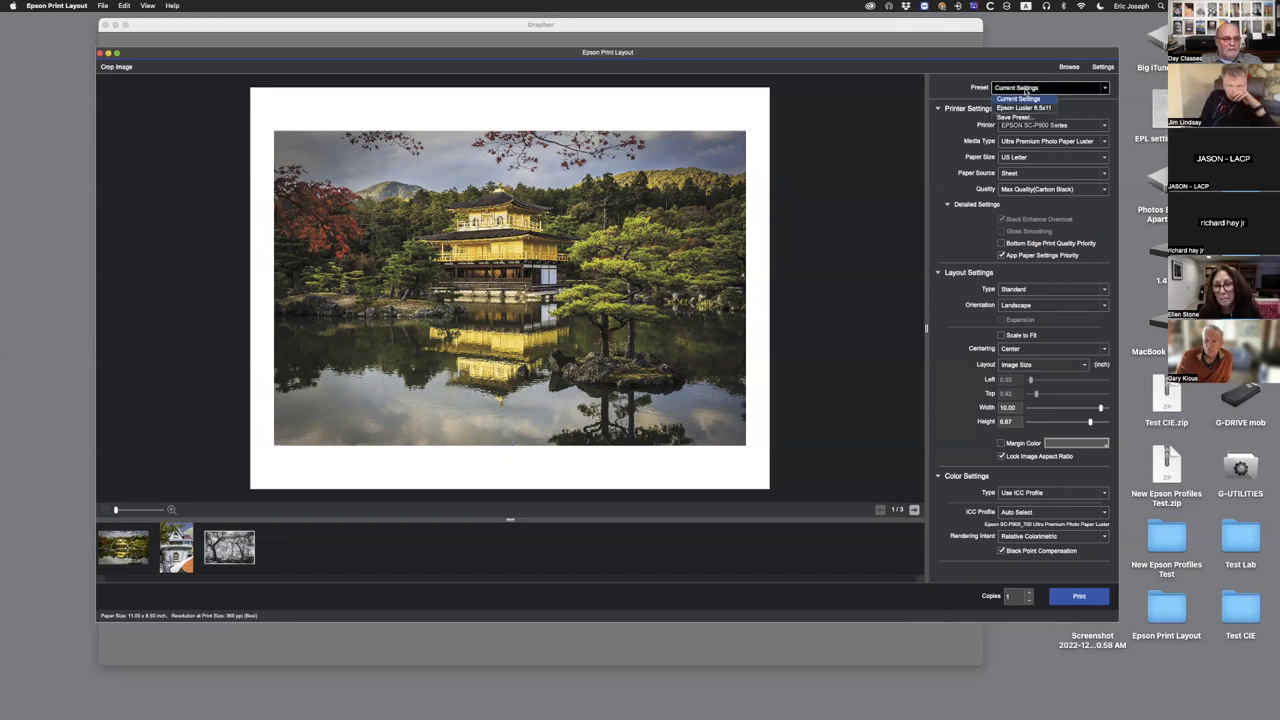
click(1030, 109)
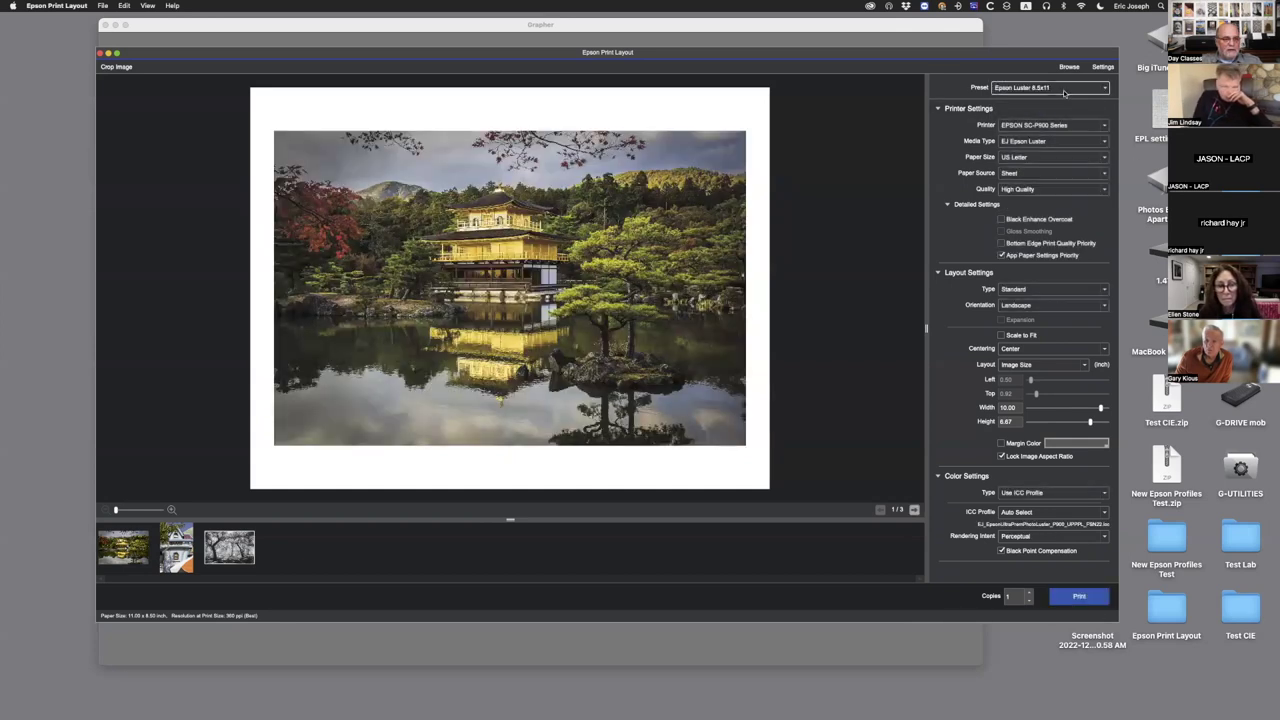
- Switch the color type to Advanced B&W Photo, examine its toning and tonality options, and return it to Use ICC Profile
click(1104, 493)
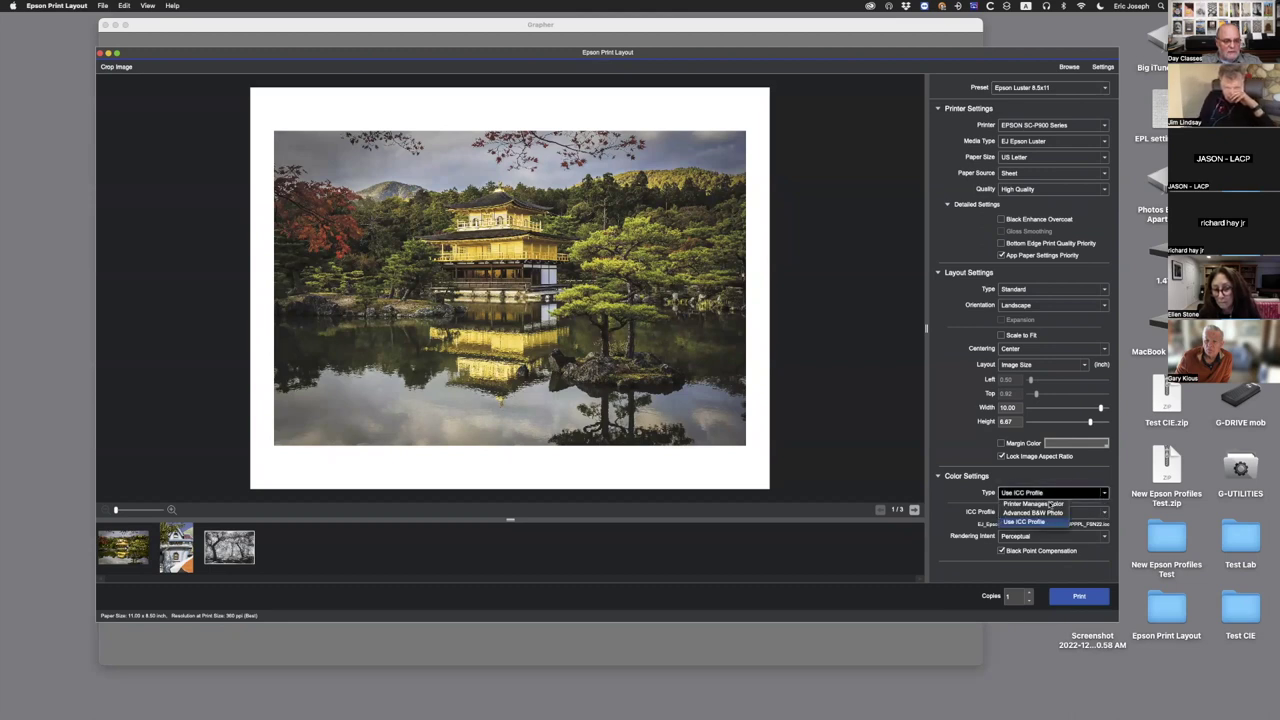
click(1061, 513)
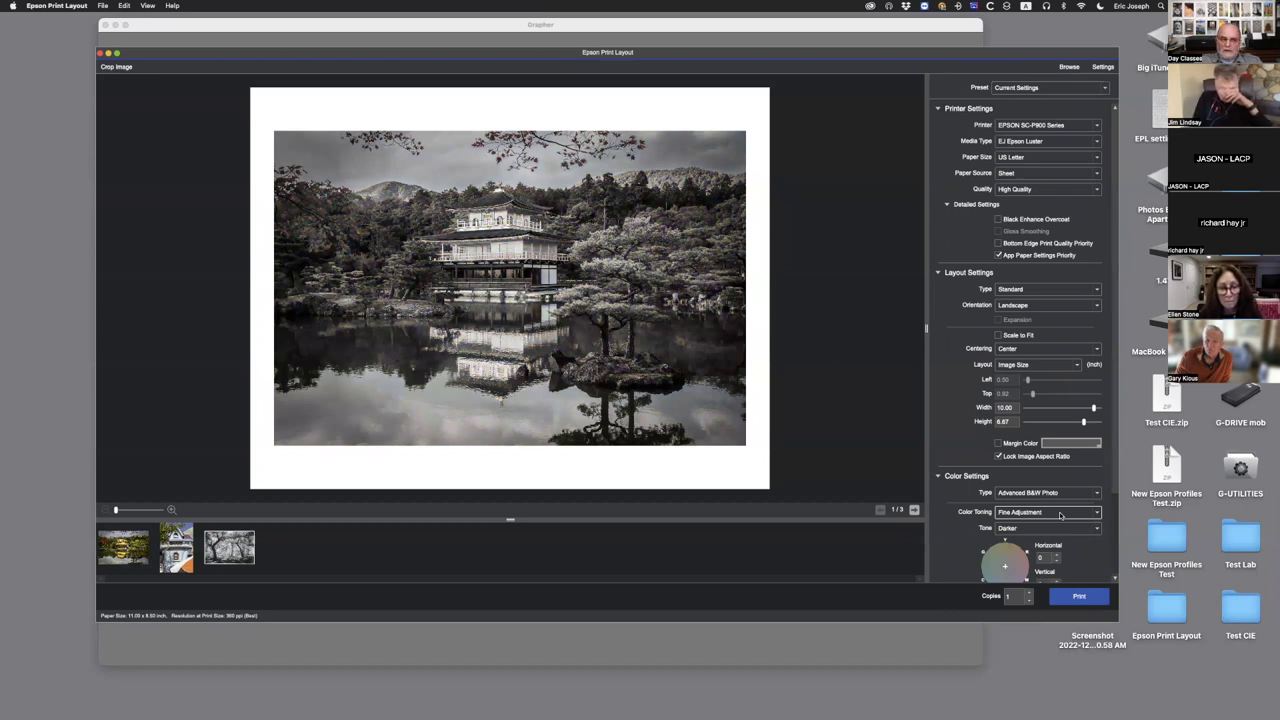
scroll(1061, 514, down, 3)
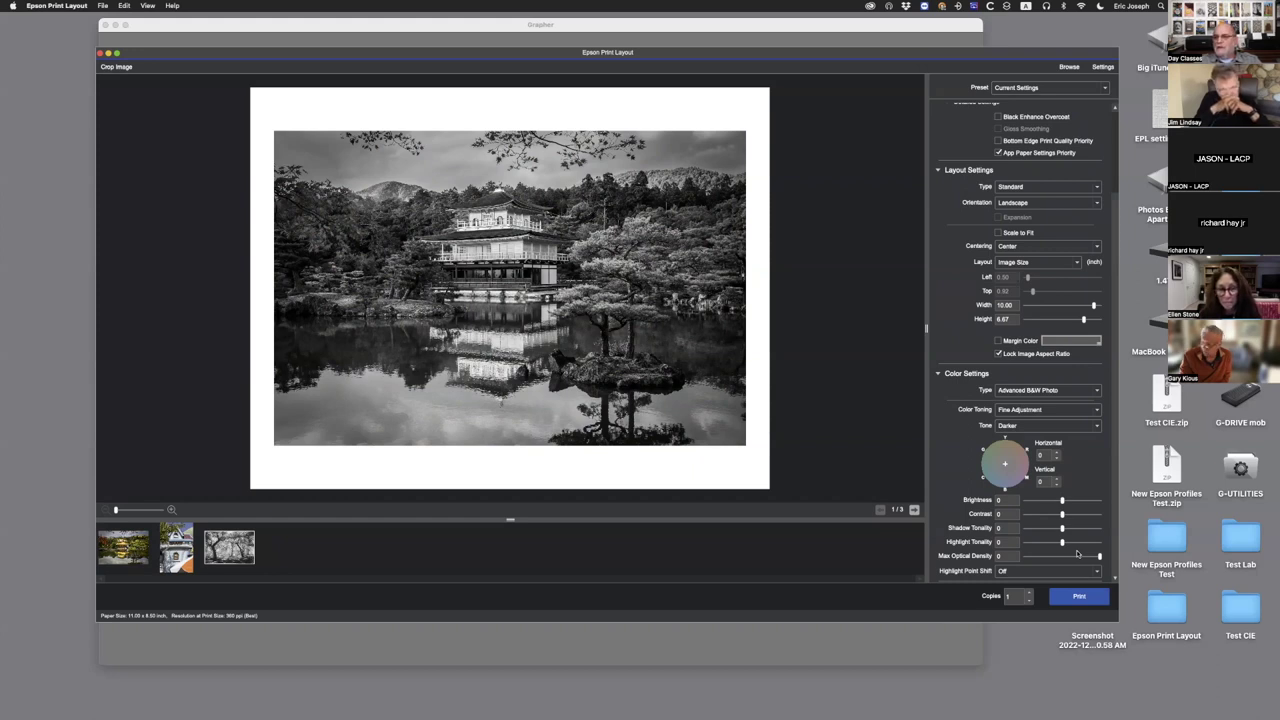
click(1046, 392)
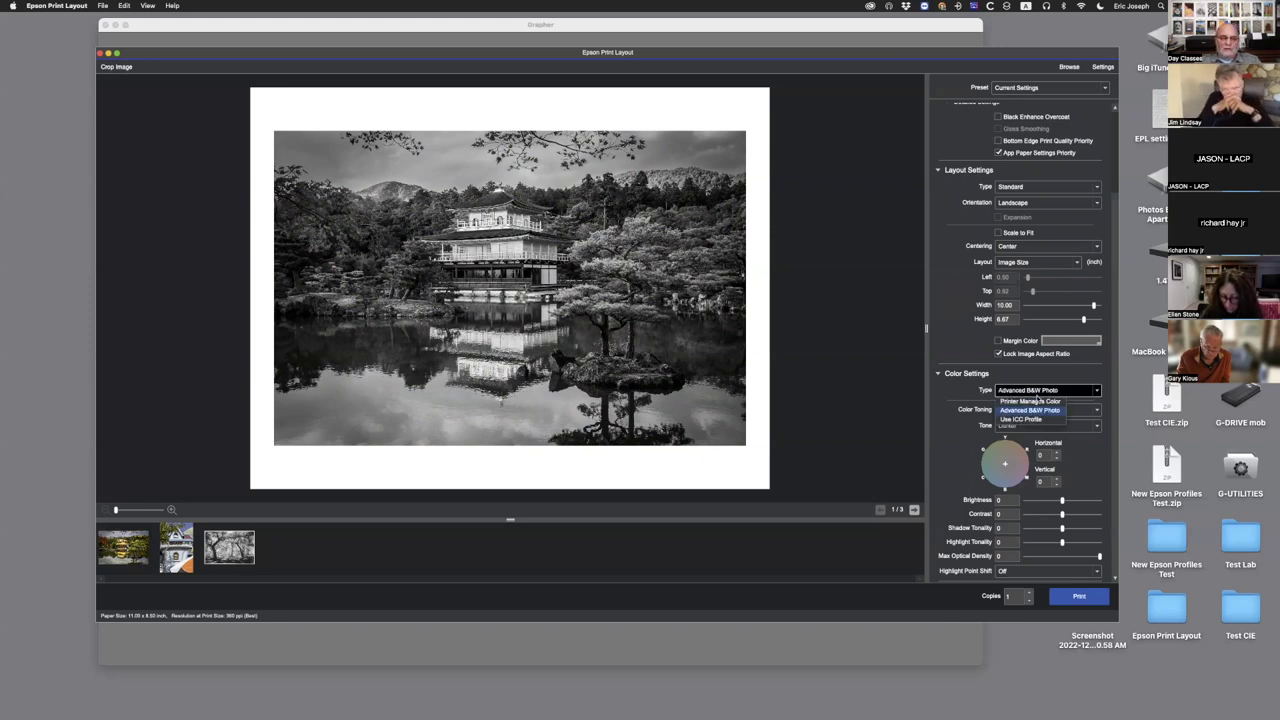
click(1030, 419)
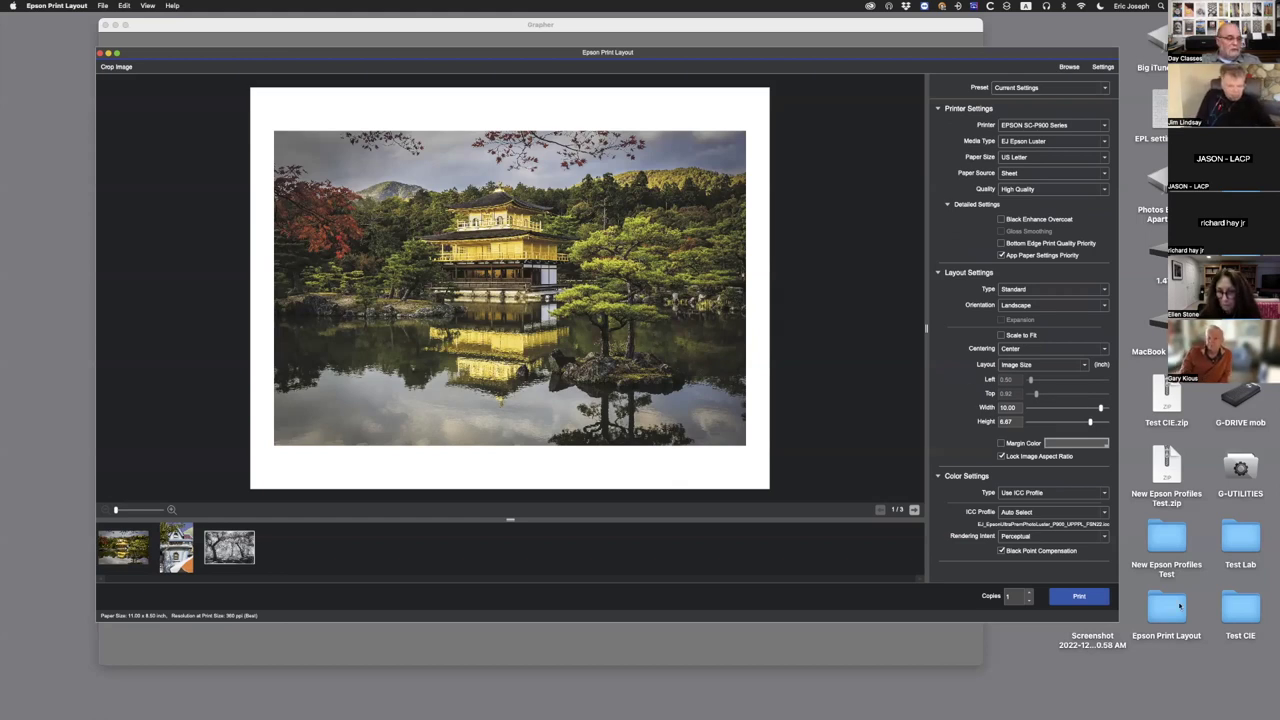
- Print one copy of the Golden Pavilion image and open the EPSON SC-P900 Series print queue over the preview
click(1076, 599)
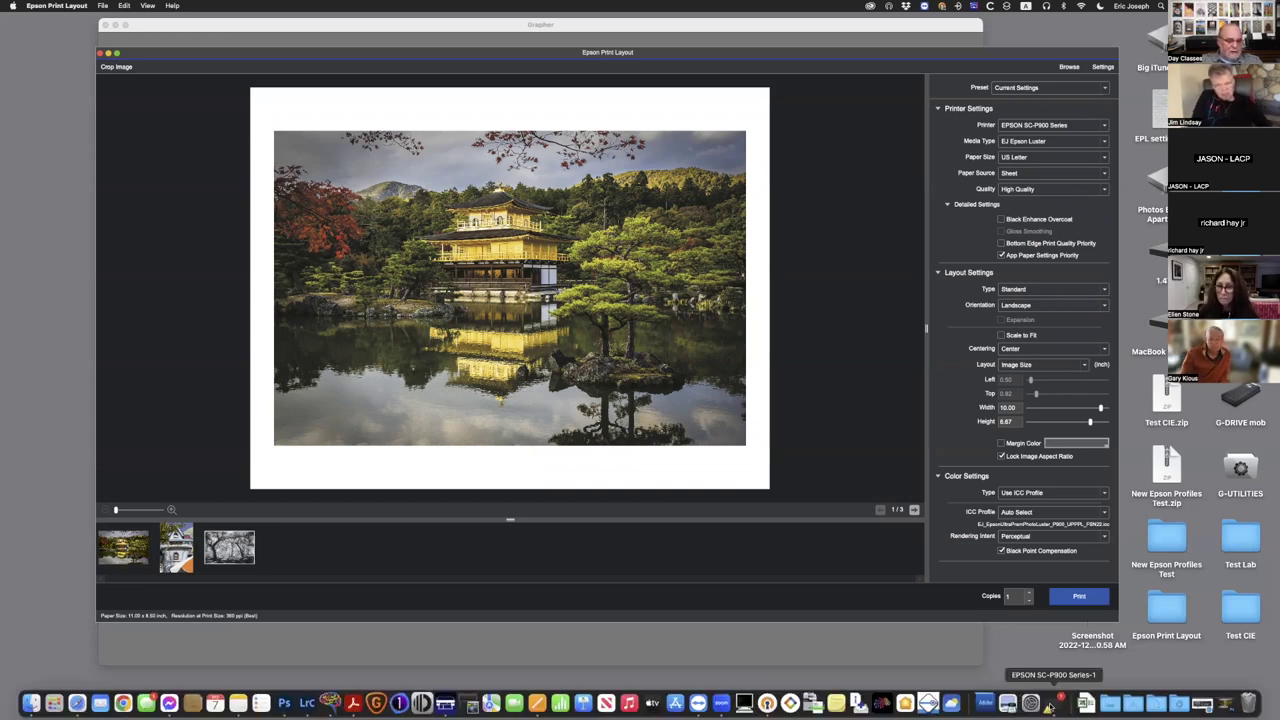
click(1050, 704)
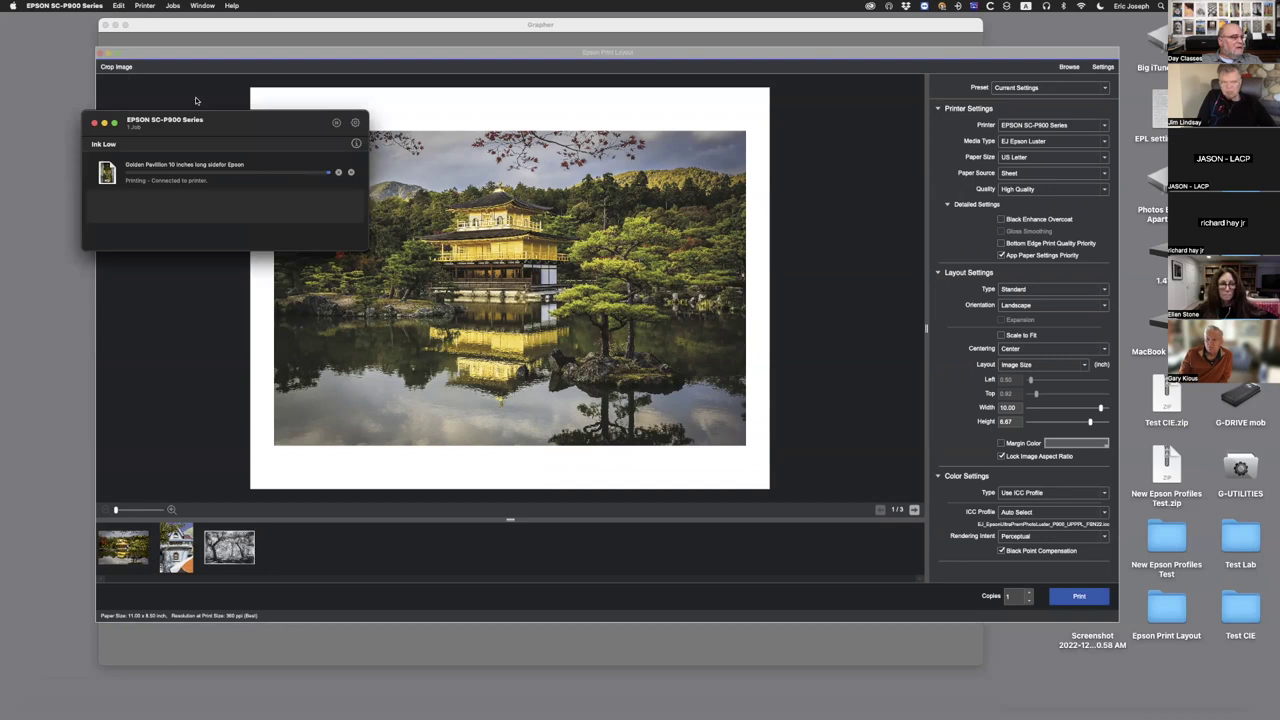
drag(133, 149, 357, 138)
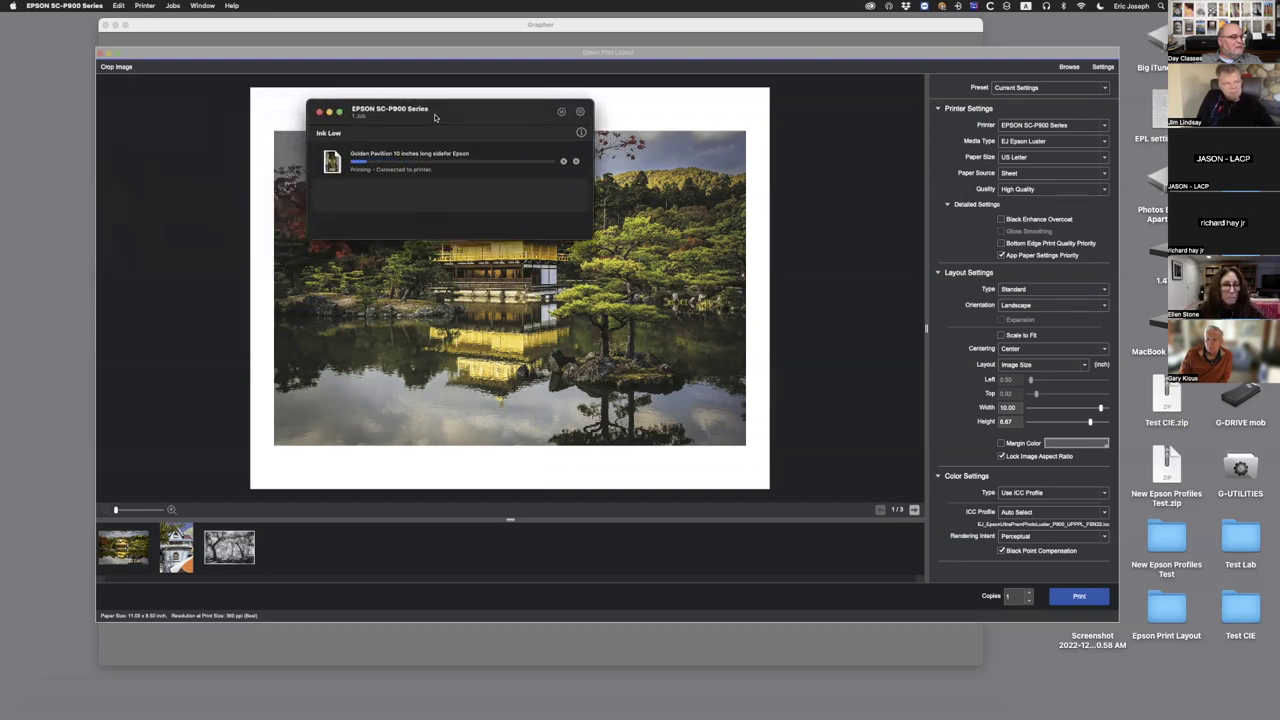
- Examine the printer's ink warning details and the supply levels of its ink cartridges
click(581, 133)
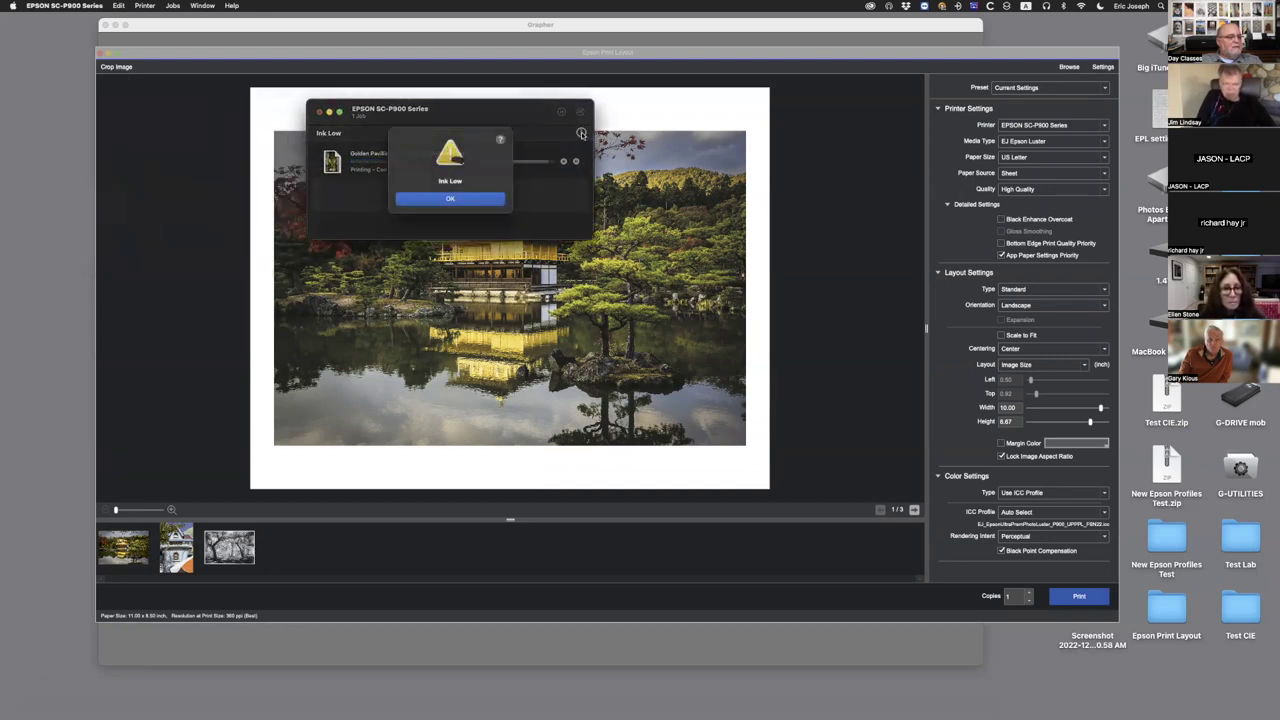
click(450, 201)
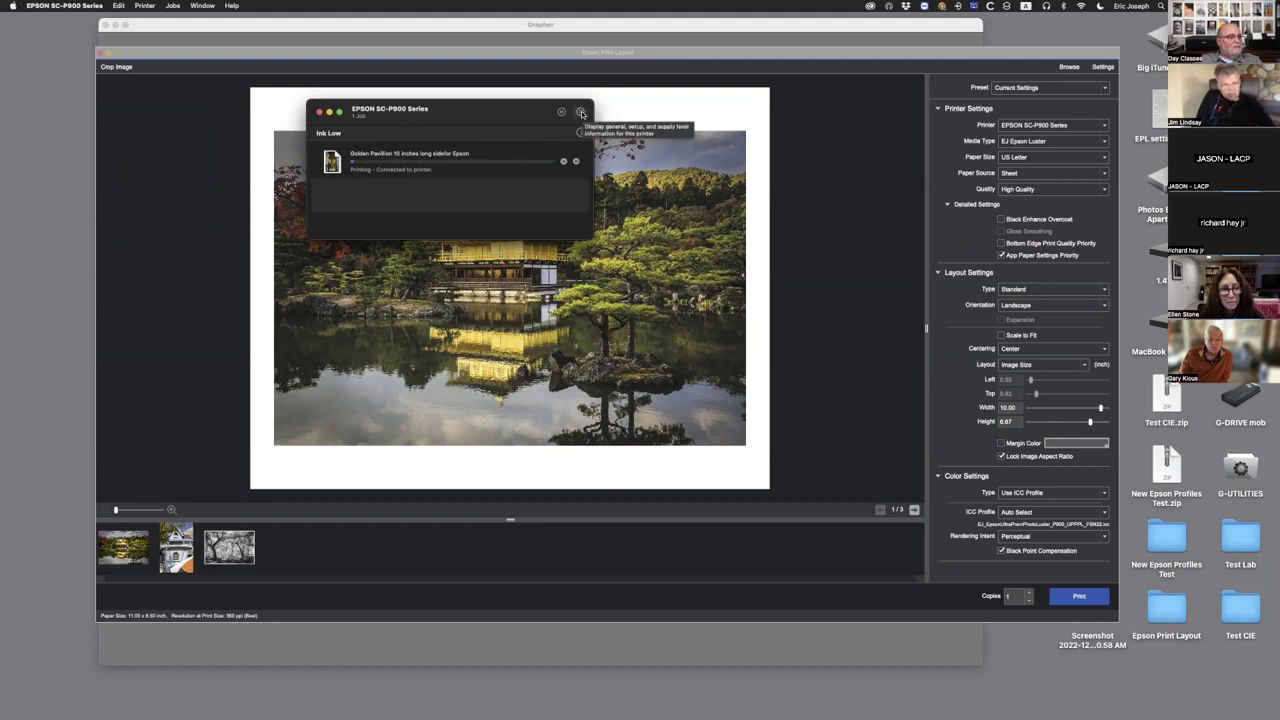
click(581, 113)
click(470, 137)
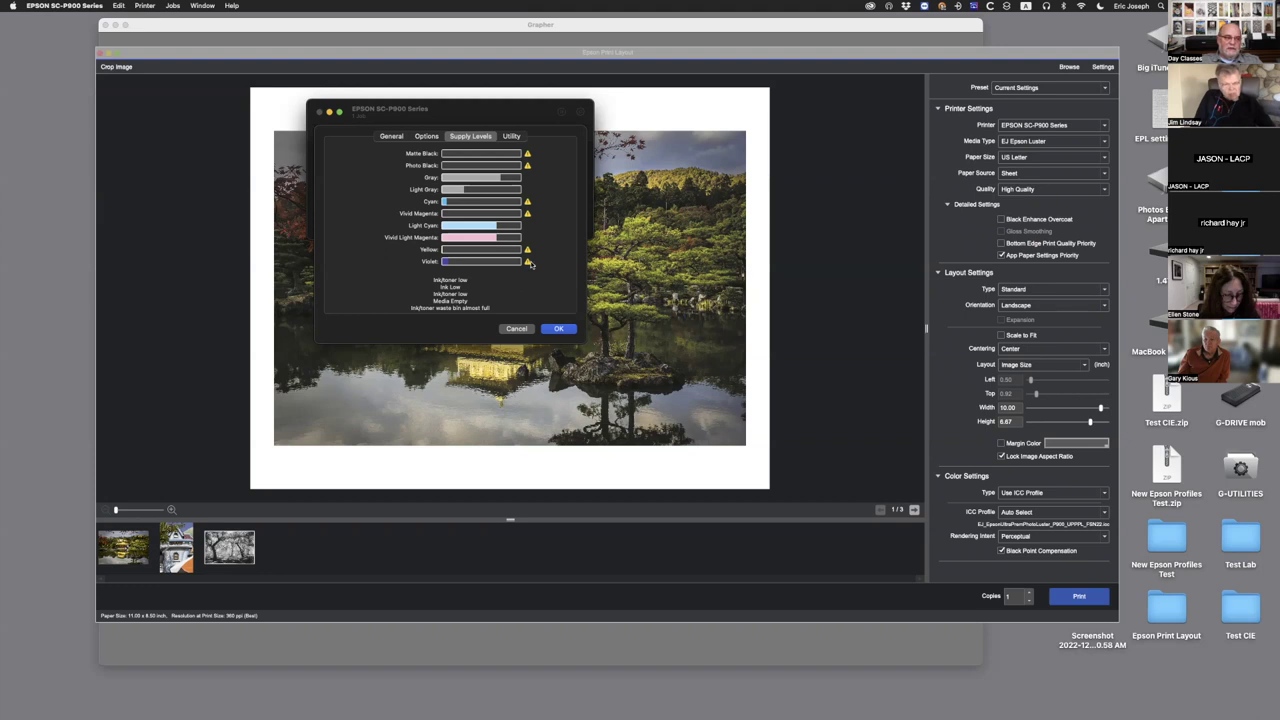
mouse_move(528, 263)
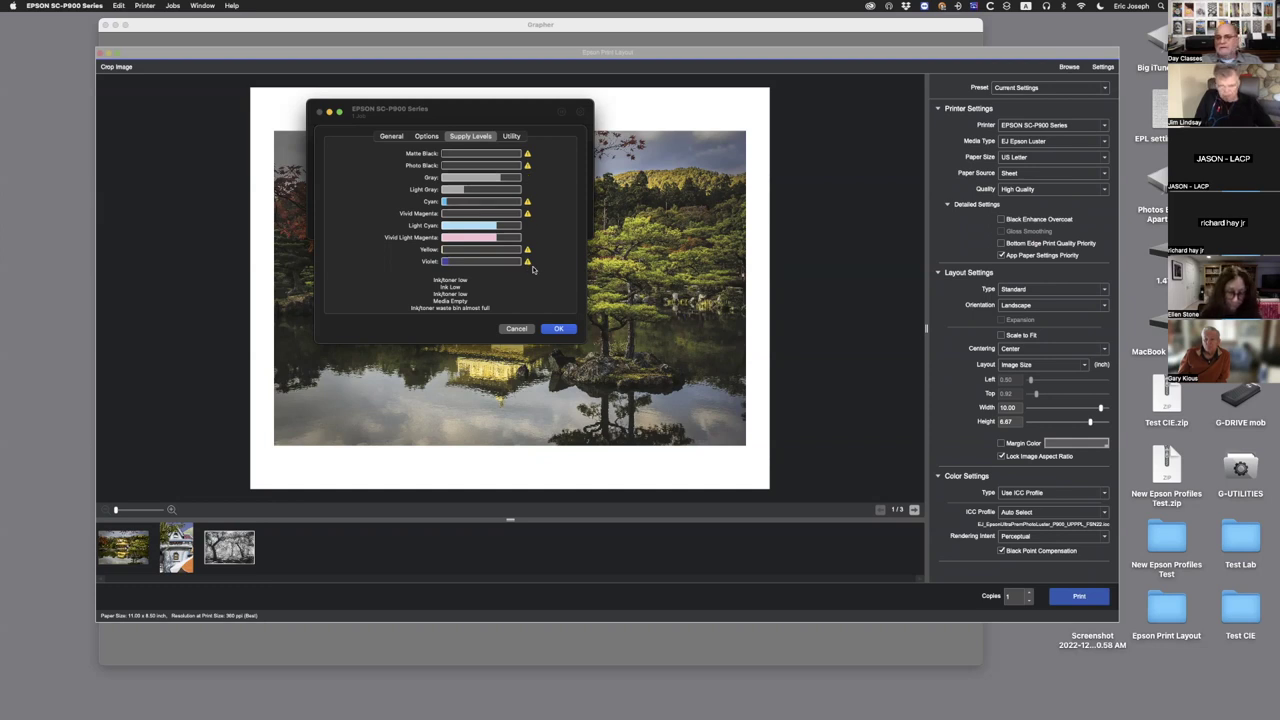
click(556, 331)
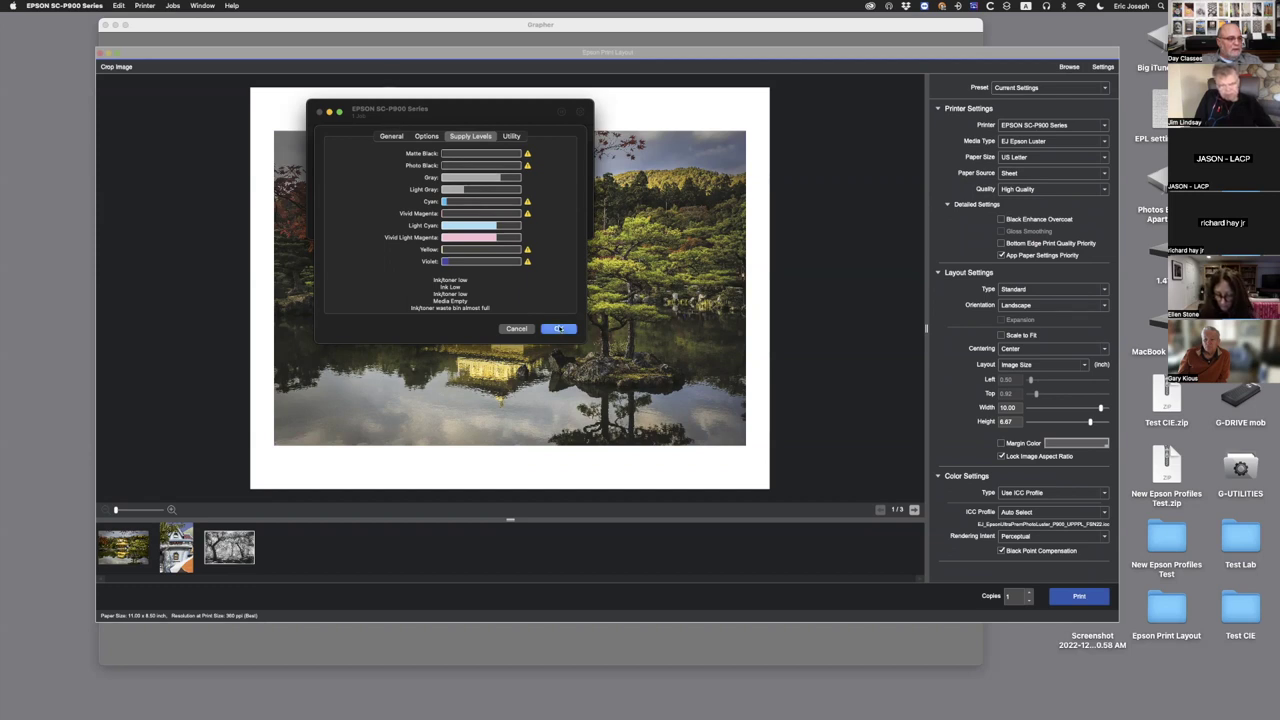
- Close the Epson Print Layout window and switch to Photoshop
click(872, 121)
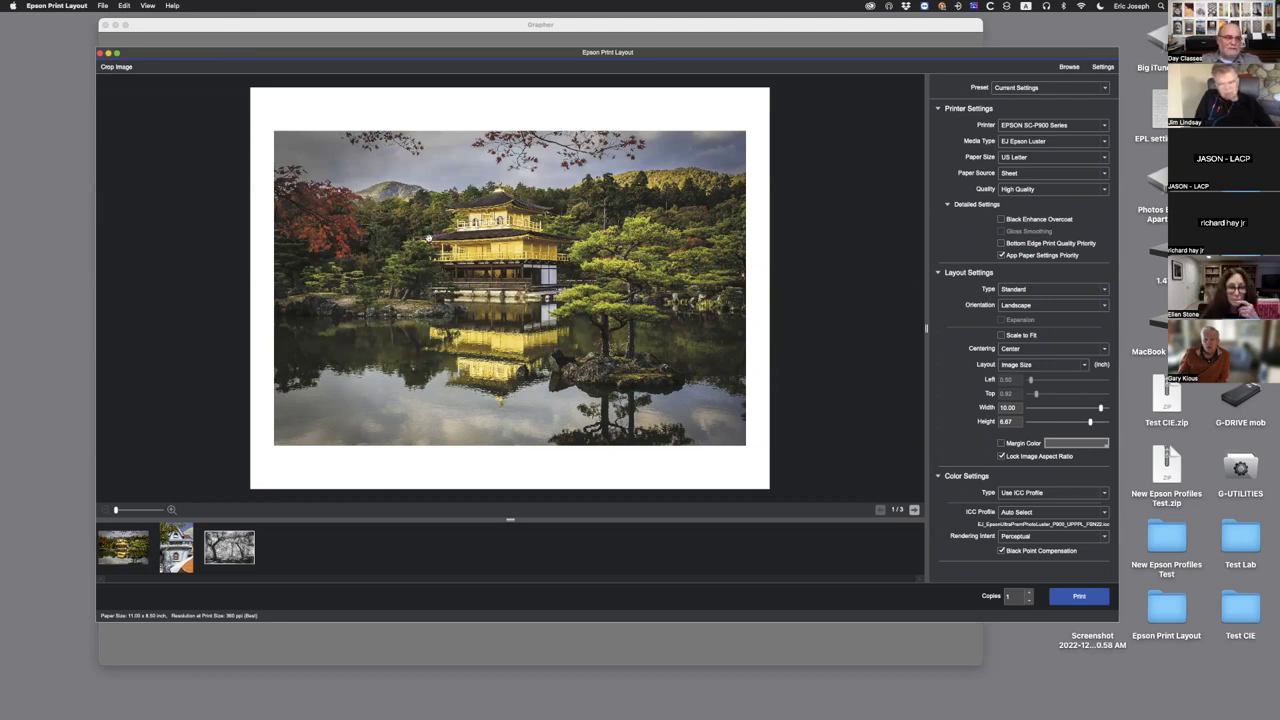
click(100, 53)
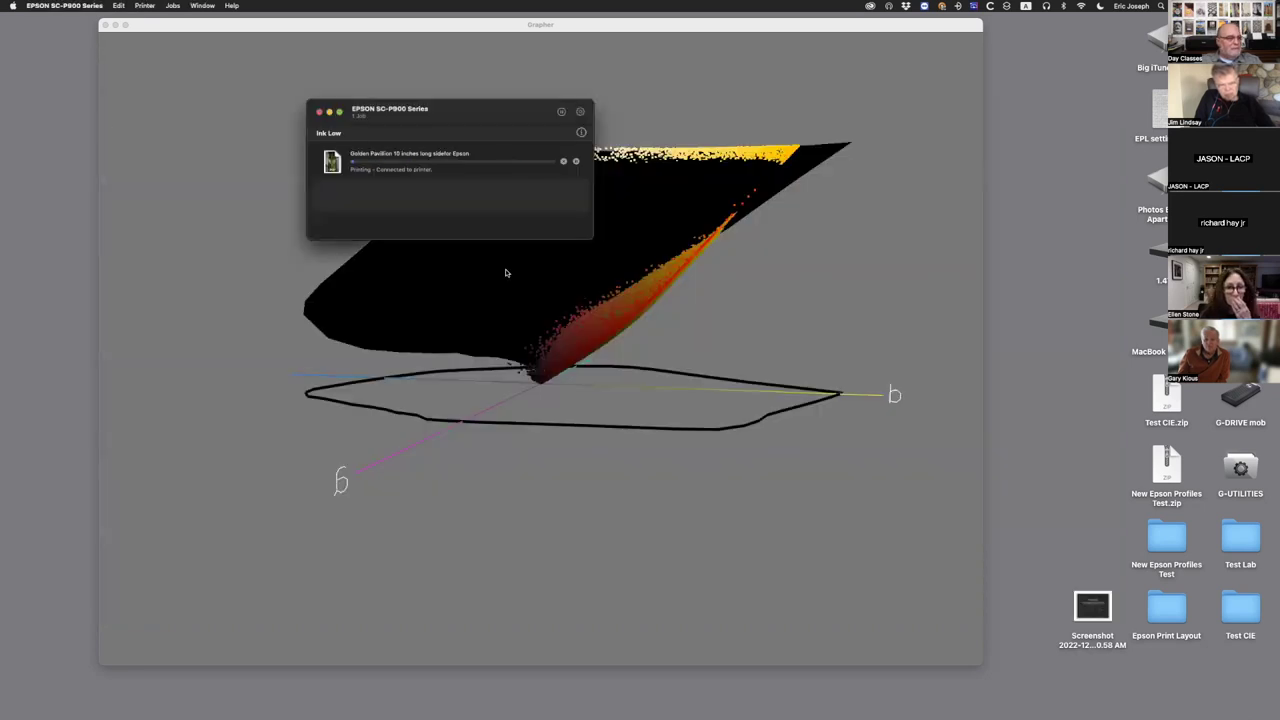
mouse_move(260, 705)
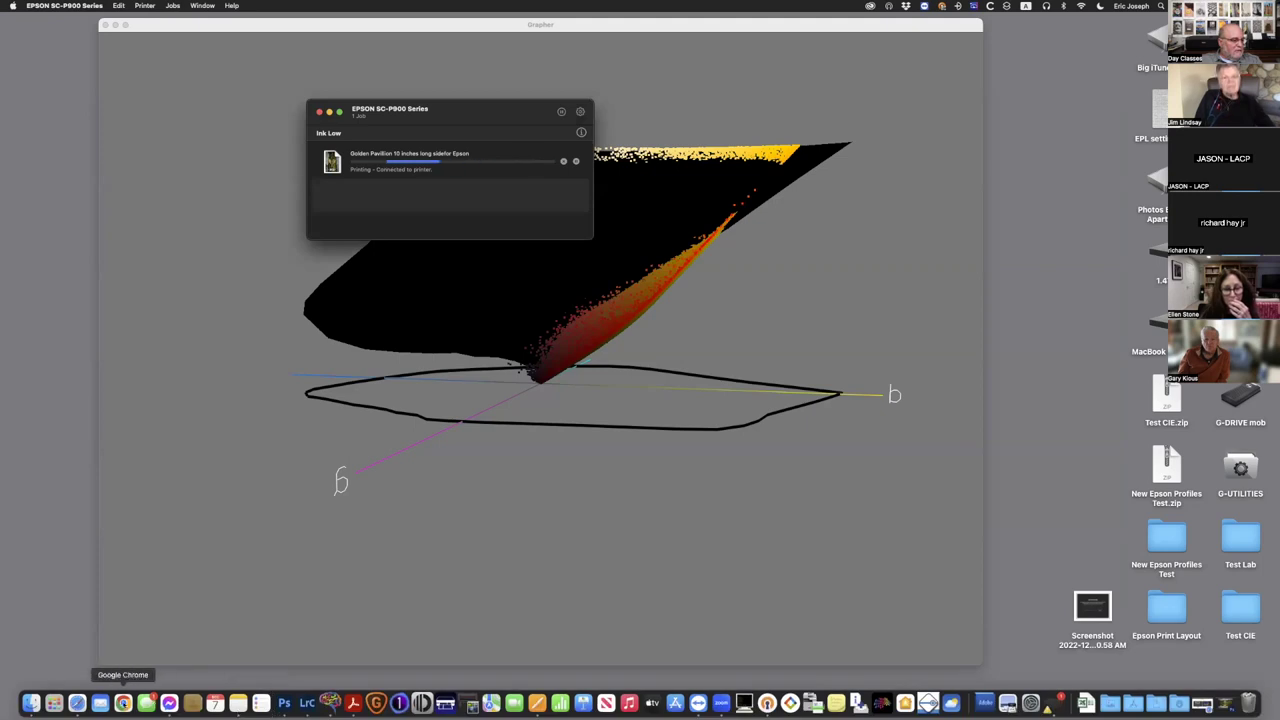
click(284, 703)
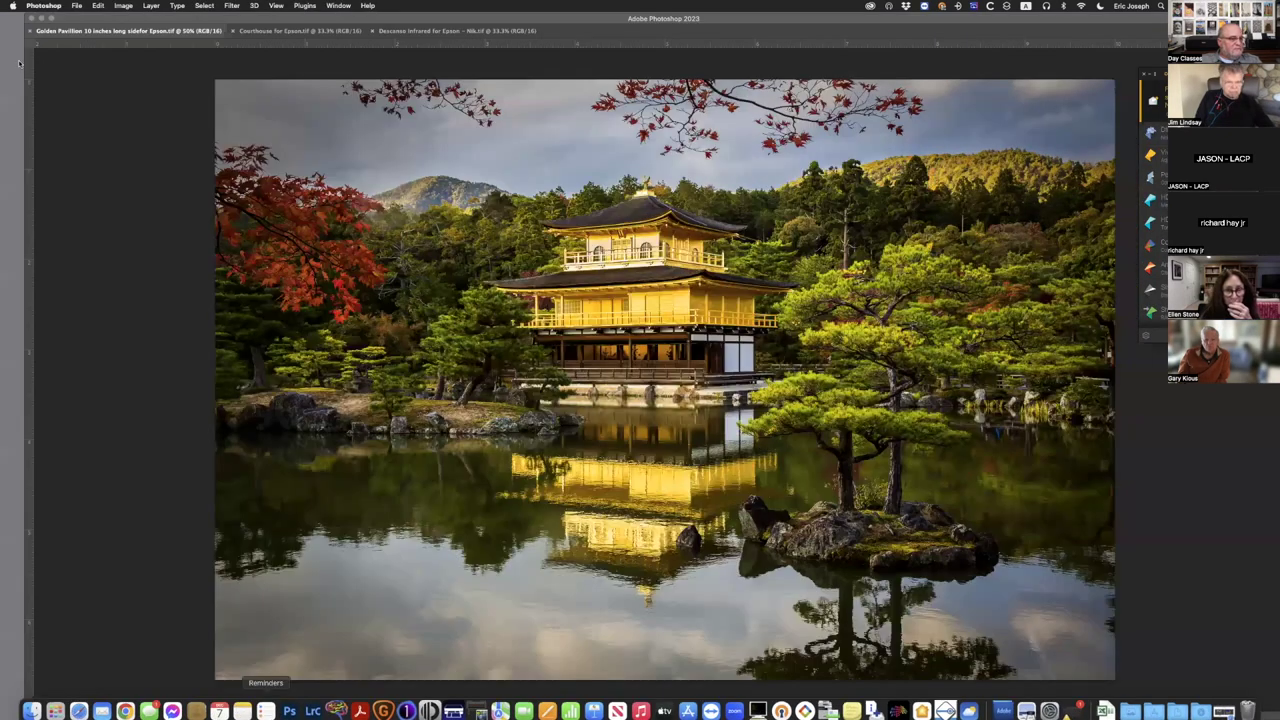
- Look through the open Photoshop documents, return to the Golden Pavilion image, and send it to Epson Print Layout
click(300, 31)
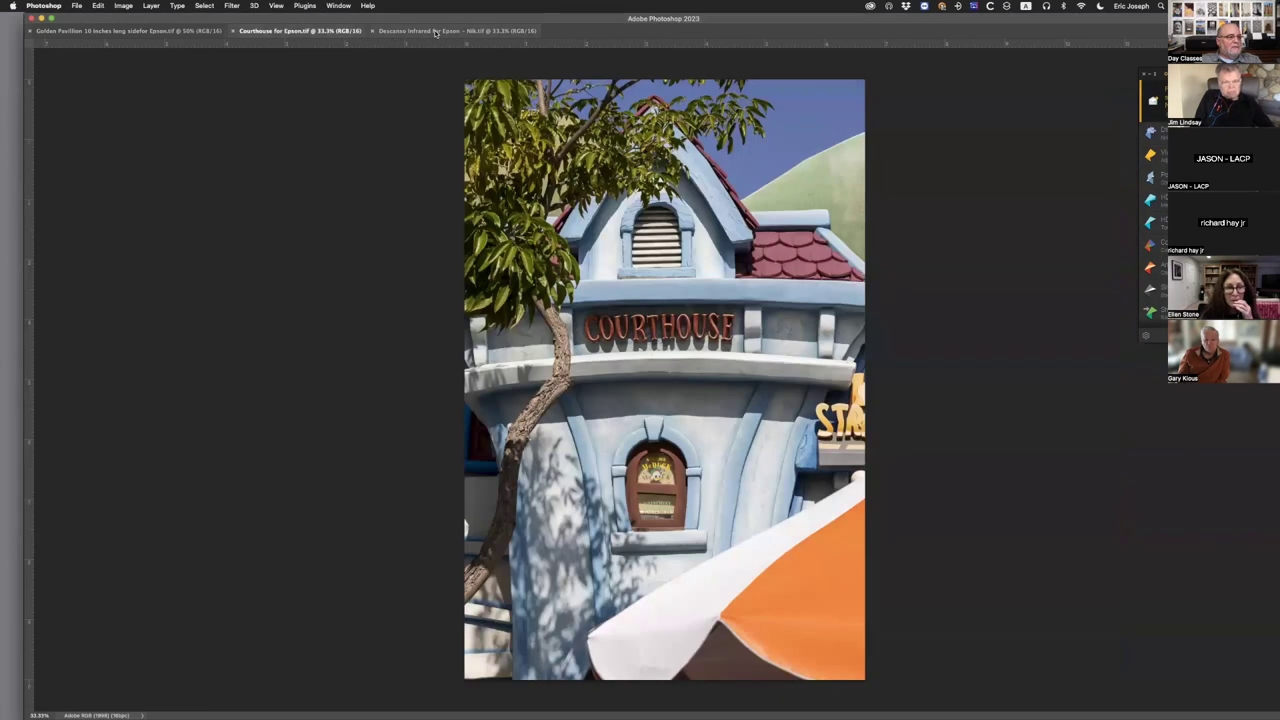
click(436, 31)
click(197, 30)
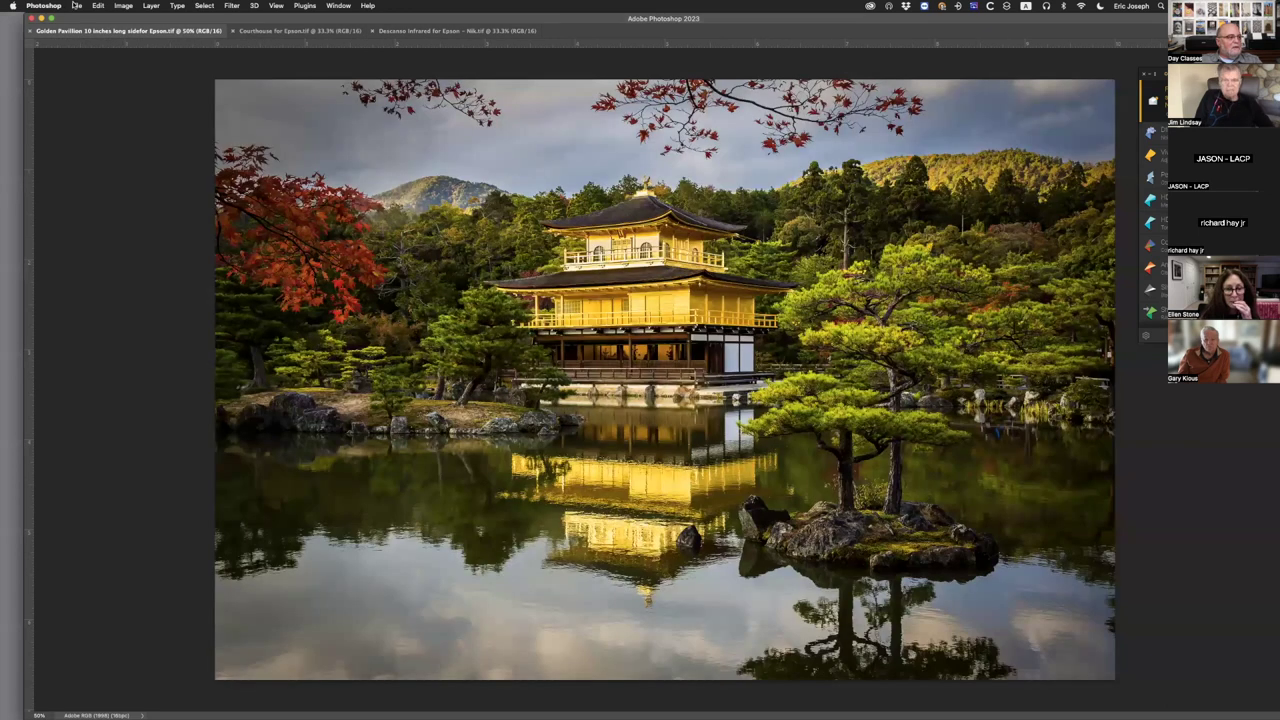
click(76, 5)
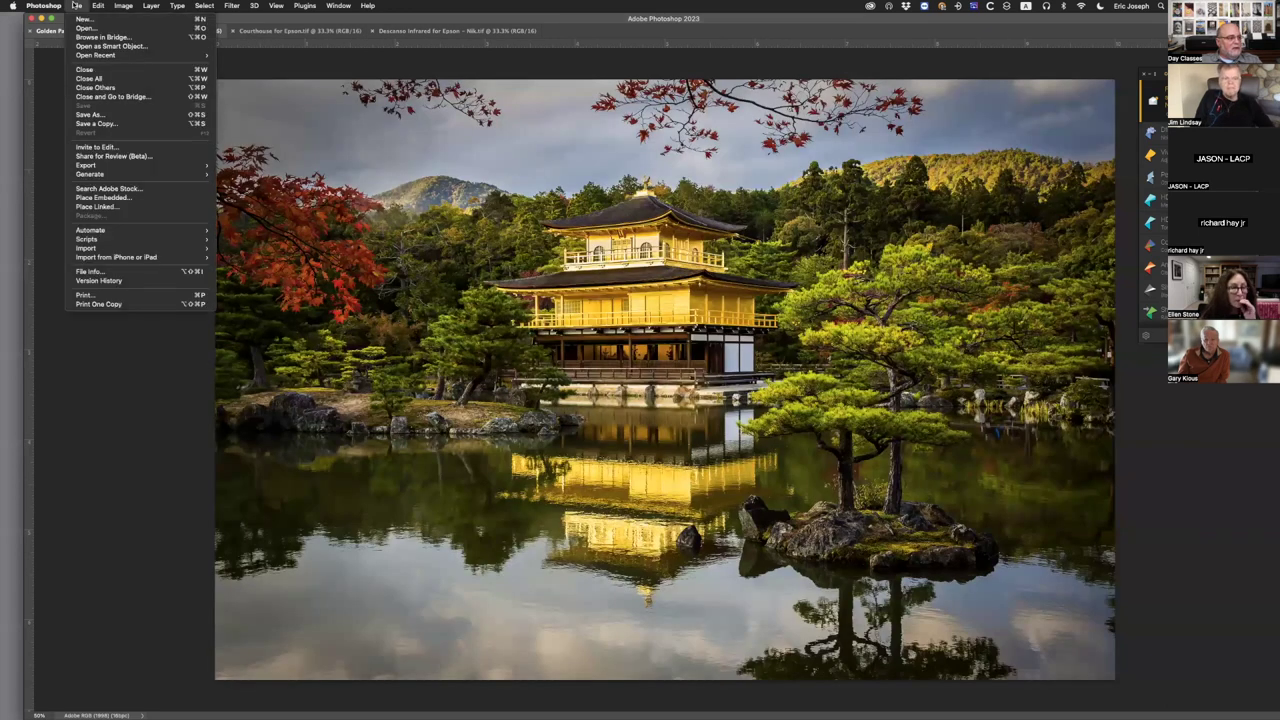
mouse_move(140, 230)
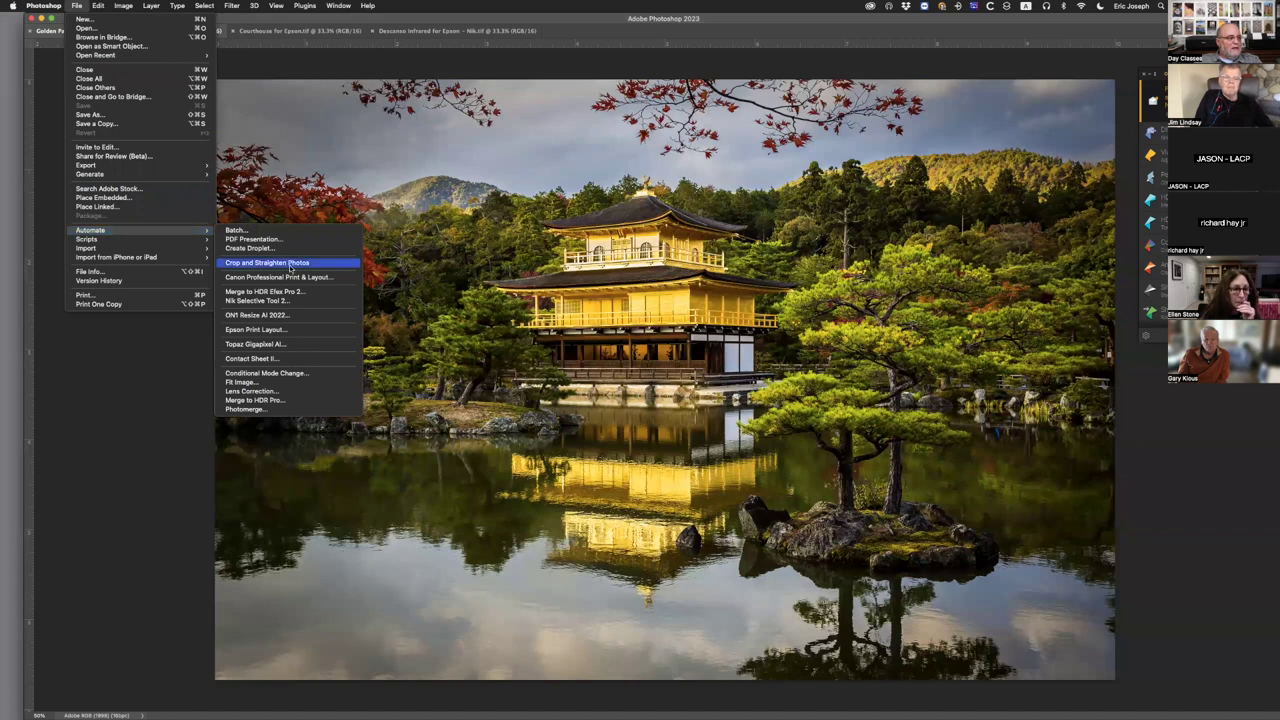
click(309, 333)
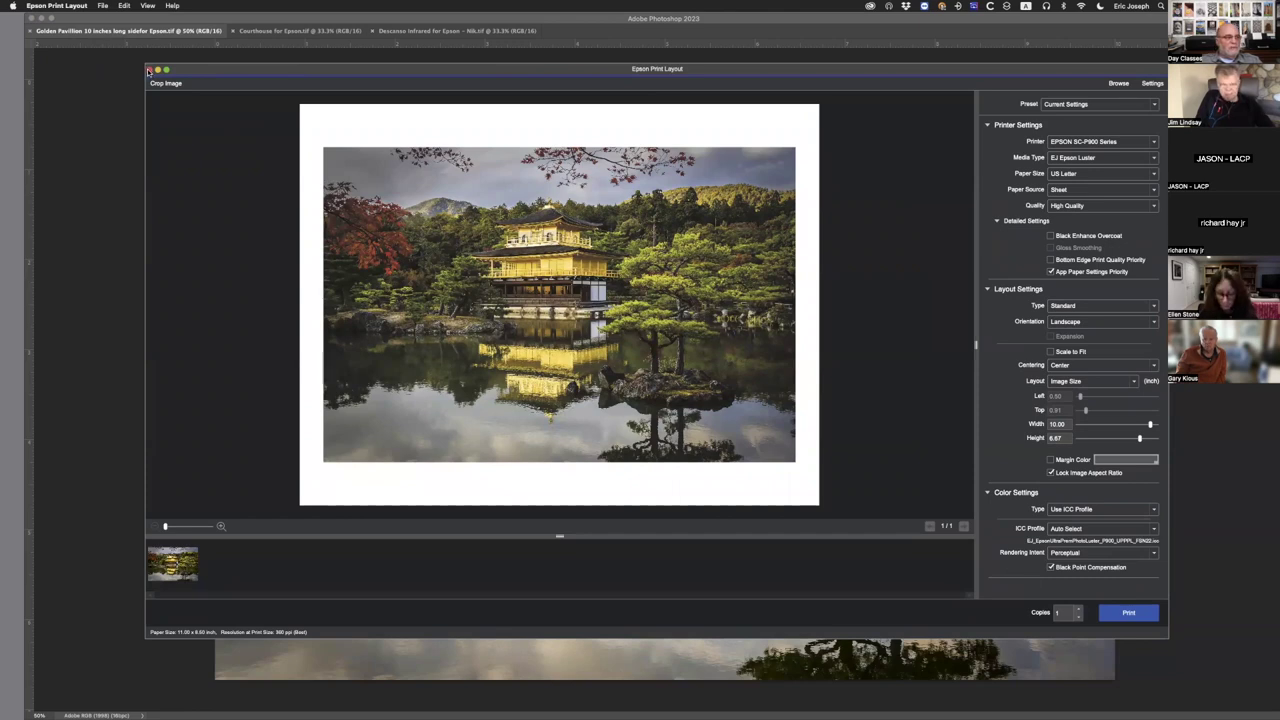
- Quit Epson Print Layout and send the Golden Pavilion image to it again from Photoshop
click(101, 5)
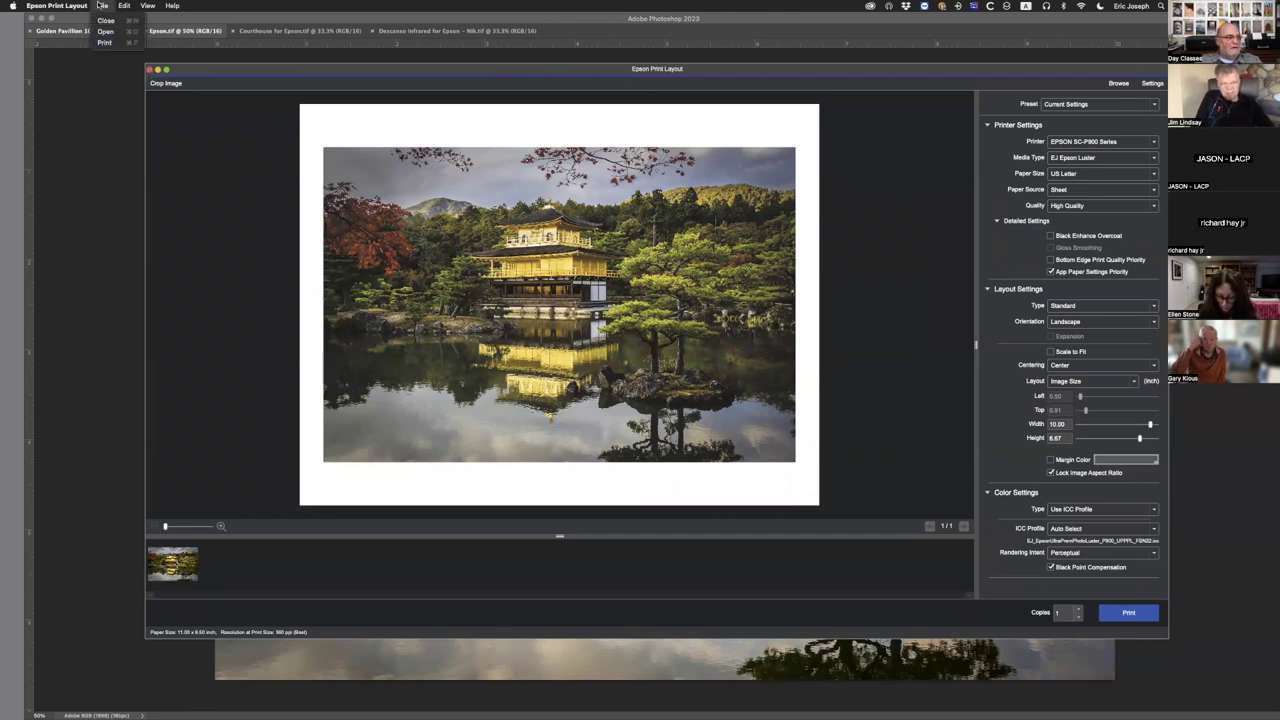
mouse_move(49, 5)
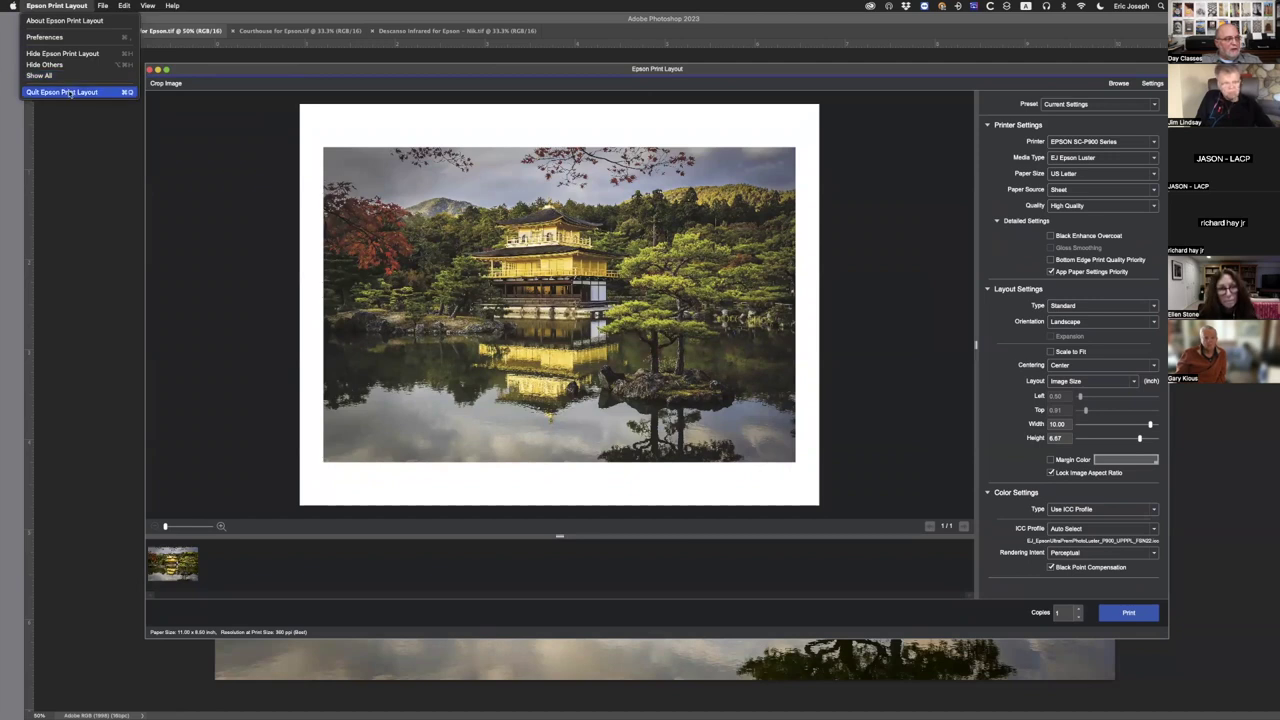
click(68, 92)
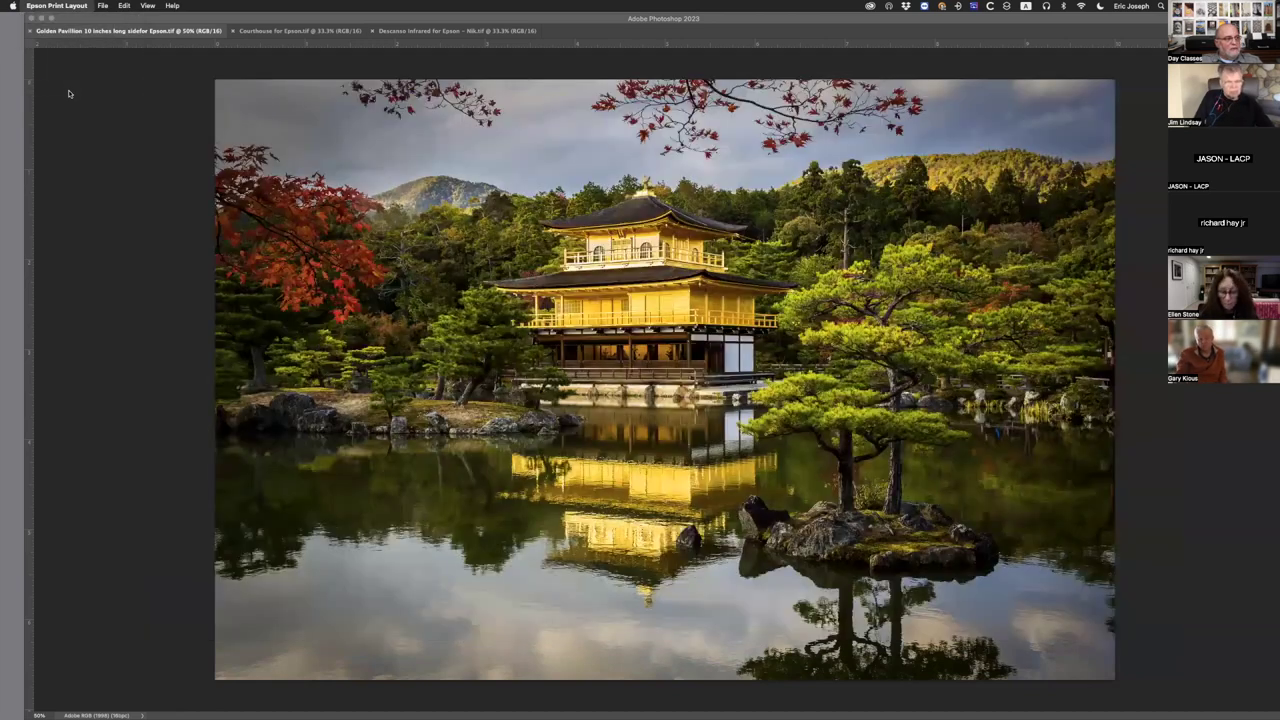
click(78, 6)
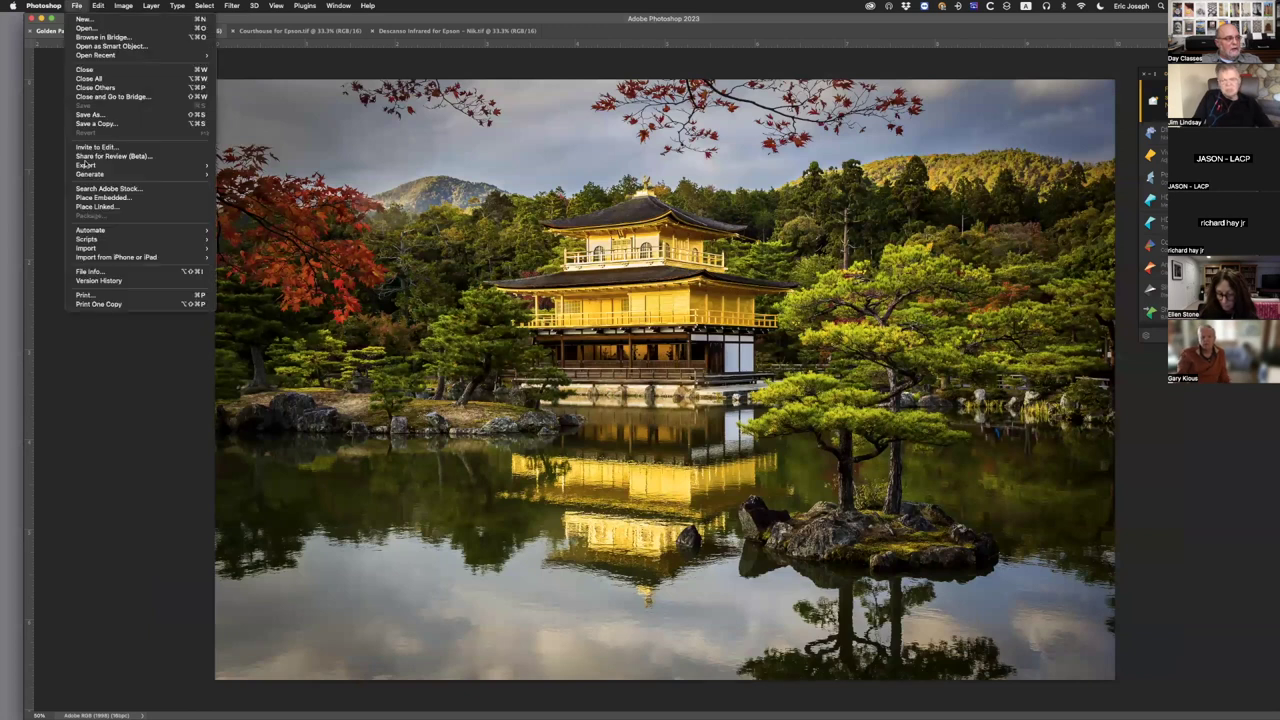
mouse_move(102, 234)
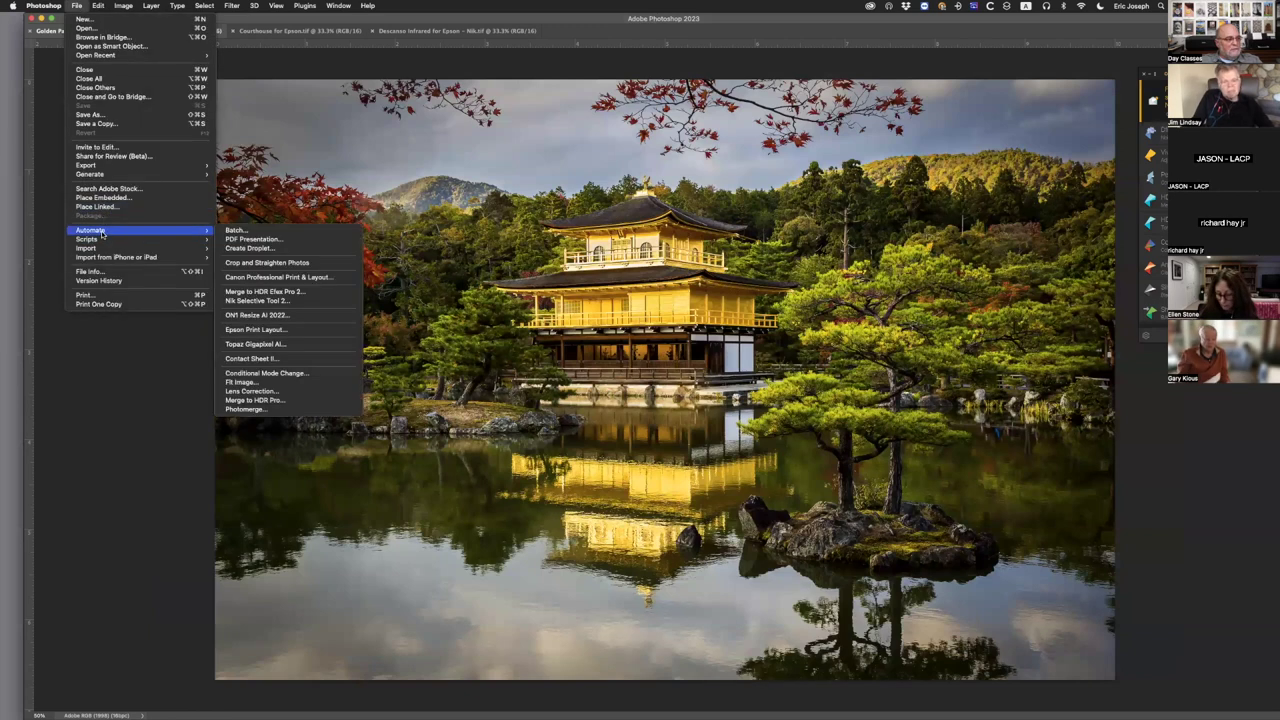
click(272, 331)
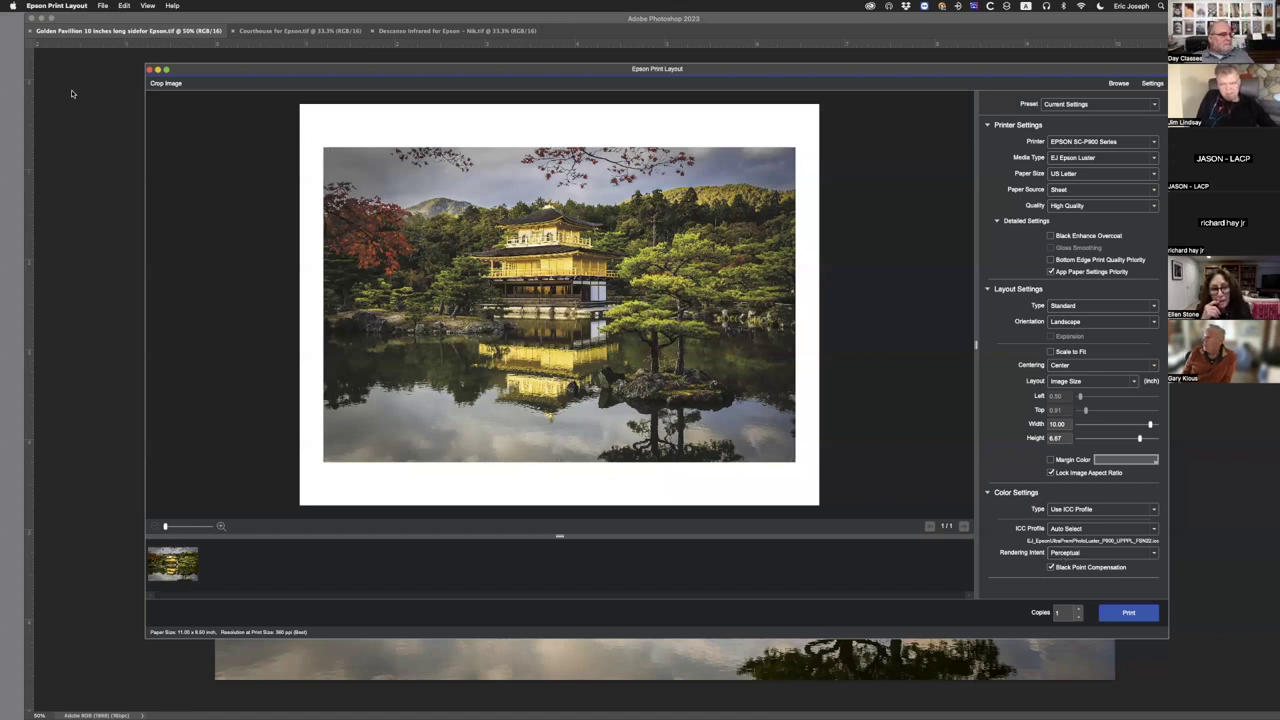
- Move the Photoshop window aside to reach the Epson Print Layout window behind it, and close Epson Print Layout
key(Escape)
click(245, 32)
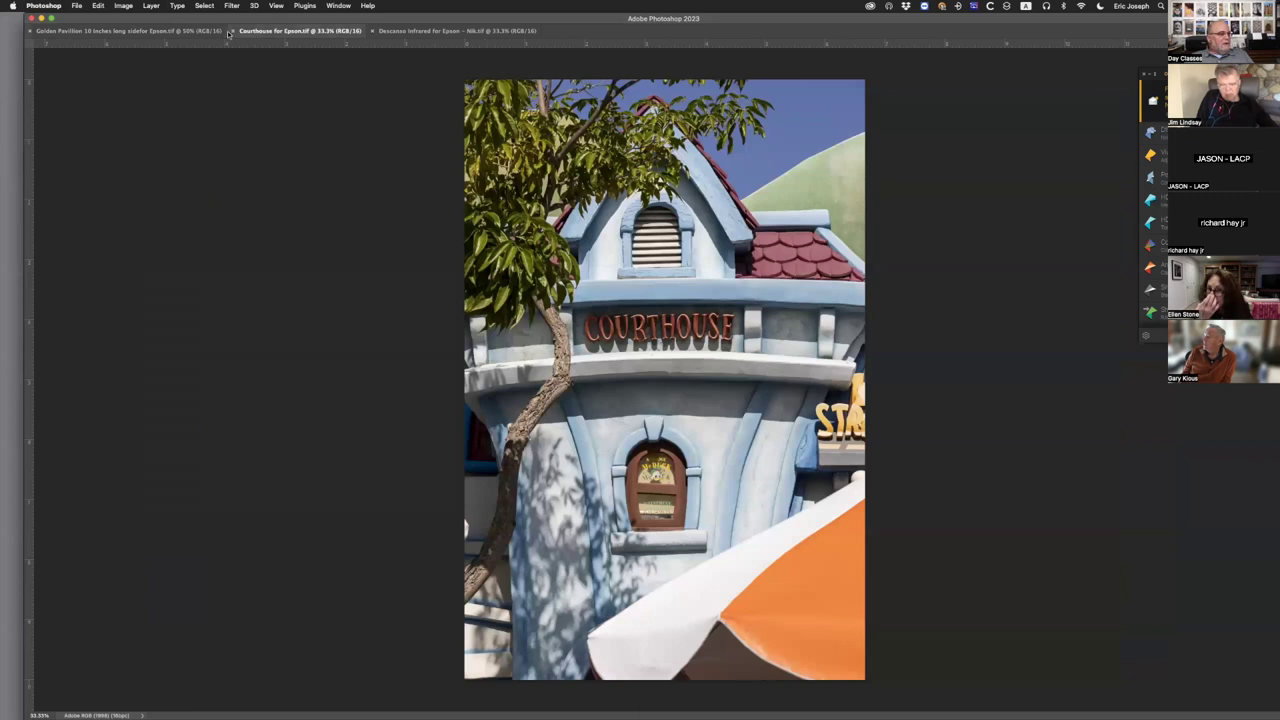
click(196, 31)
drag(157, 20, 152, 148)
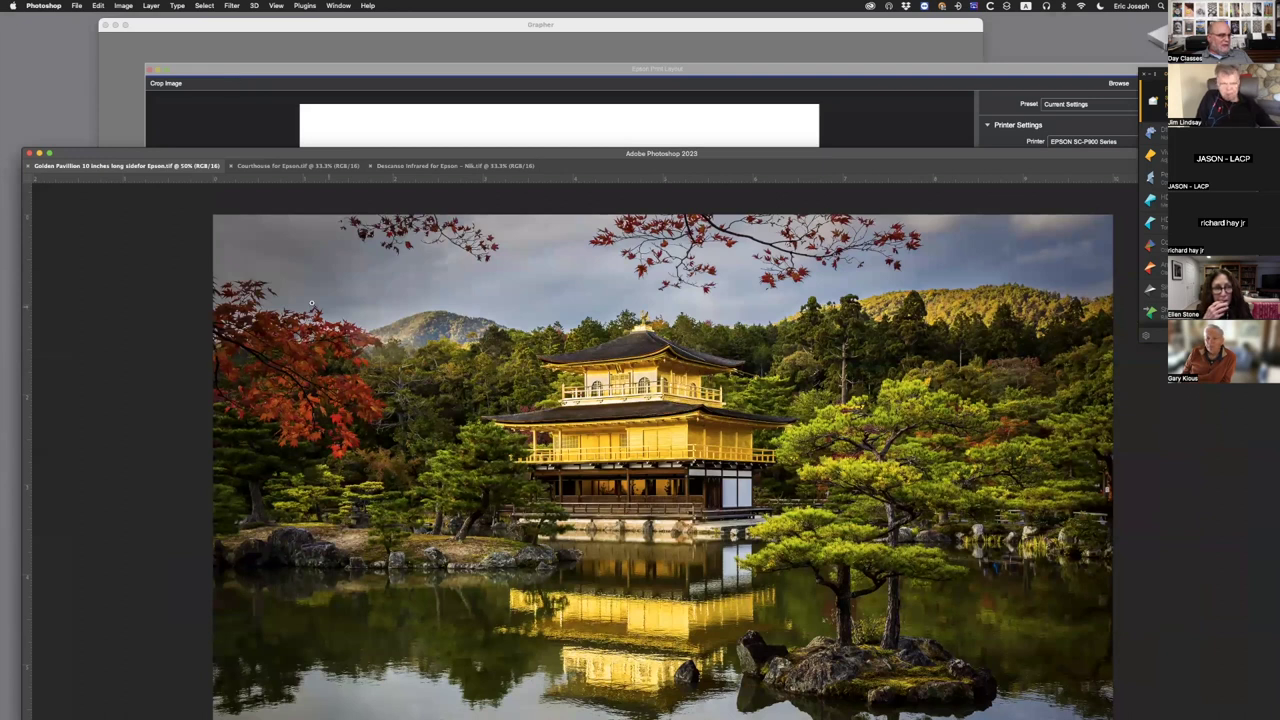
click(291, 70)
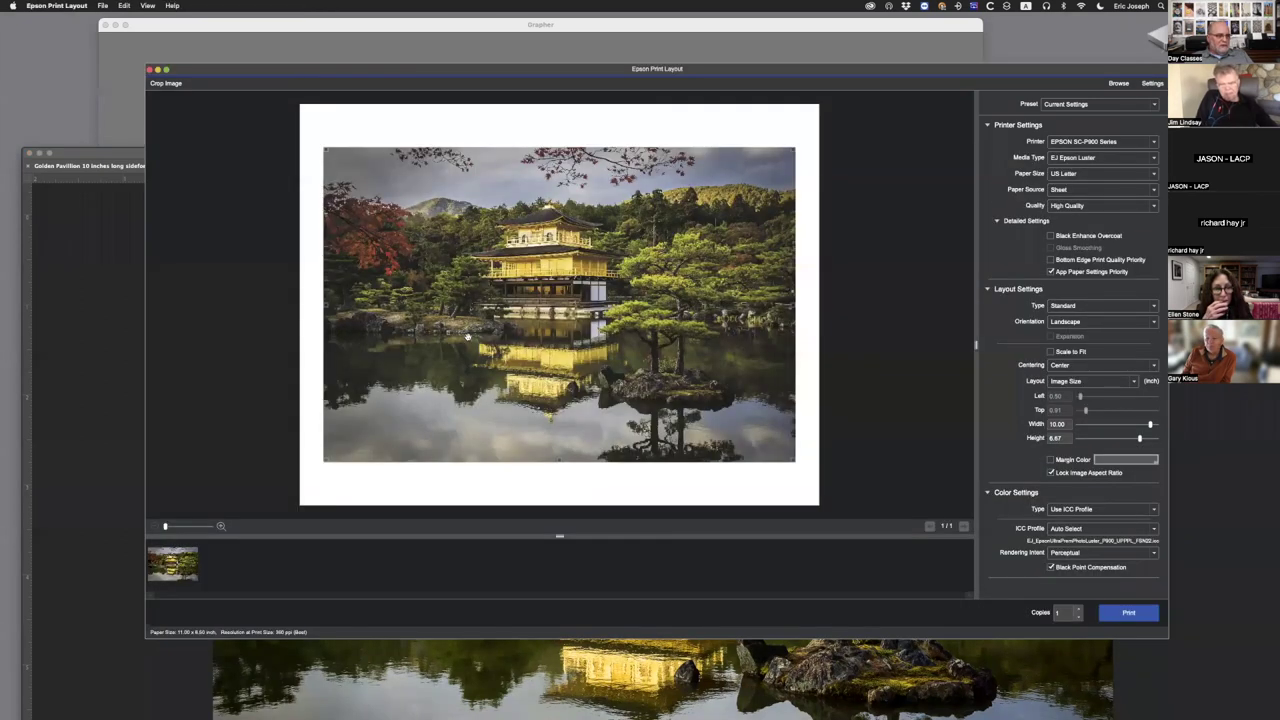
click(149, 70)
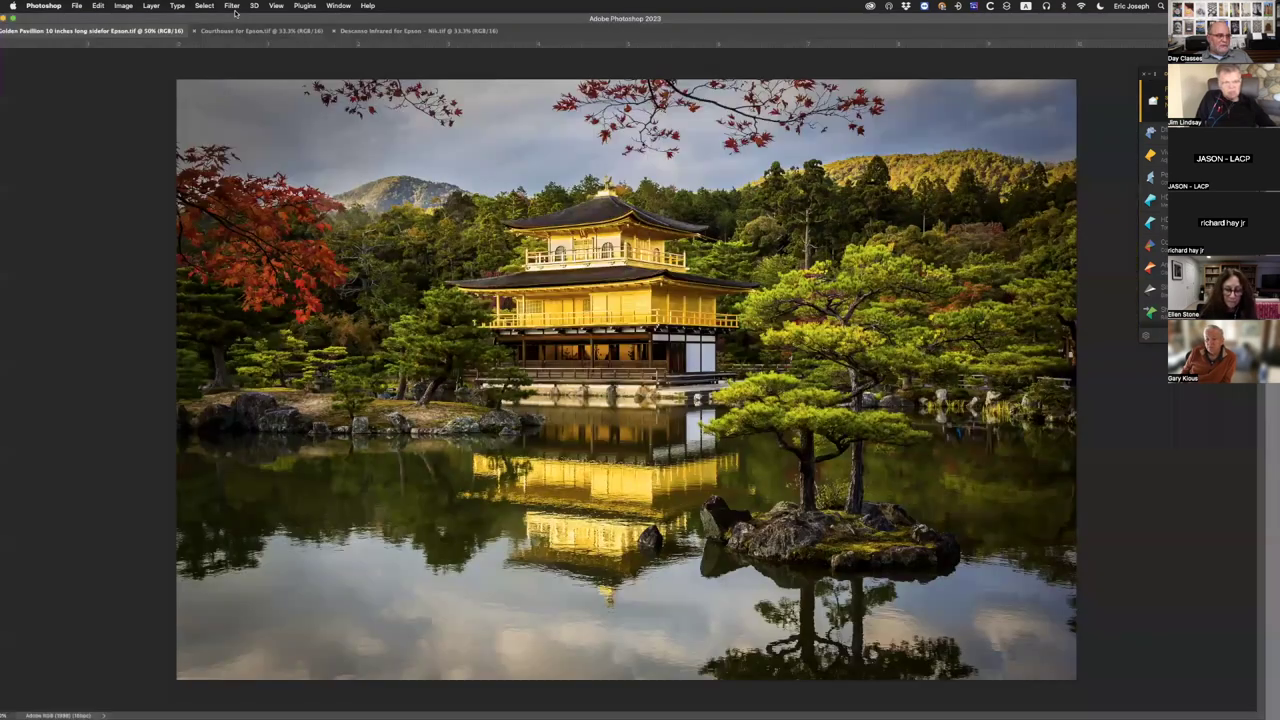
- Switch to Lightroom Classic and open the export settings for the photo L1030234.DNG
mouse_move(357, 705)
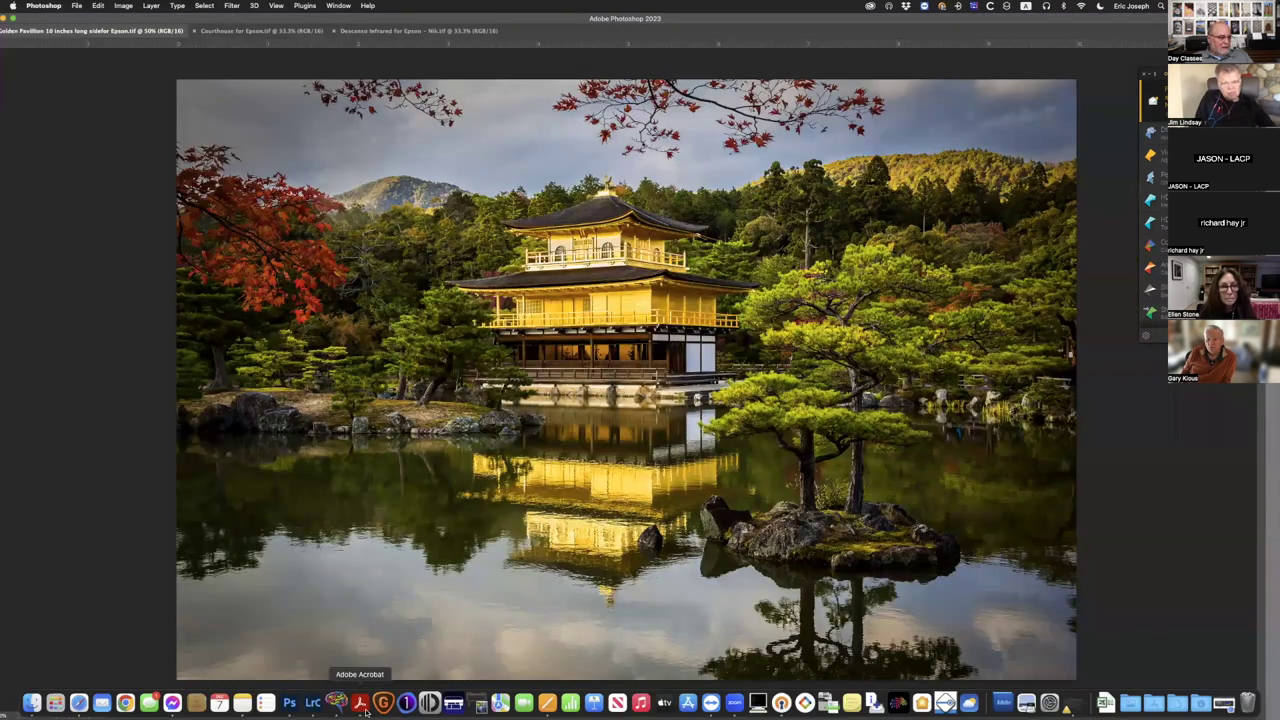
click(313, 703)
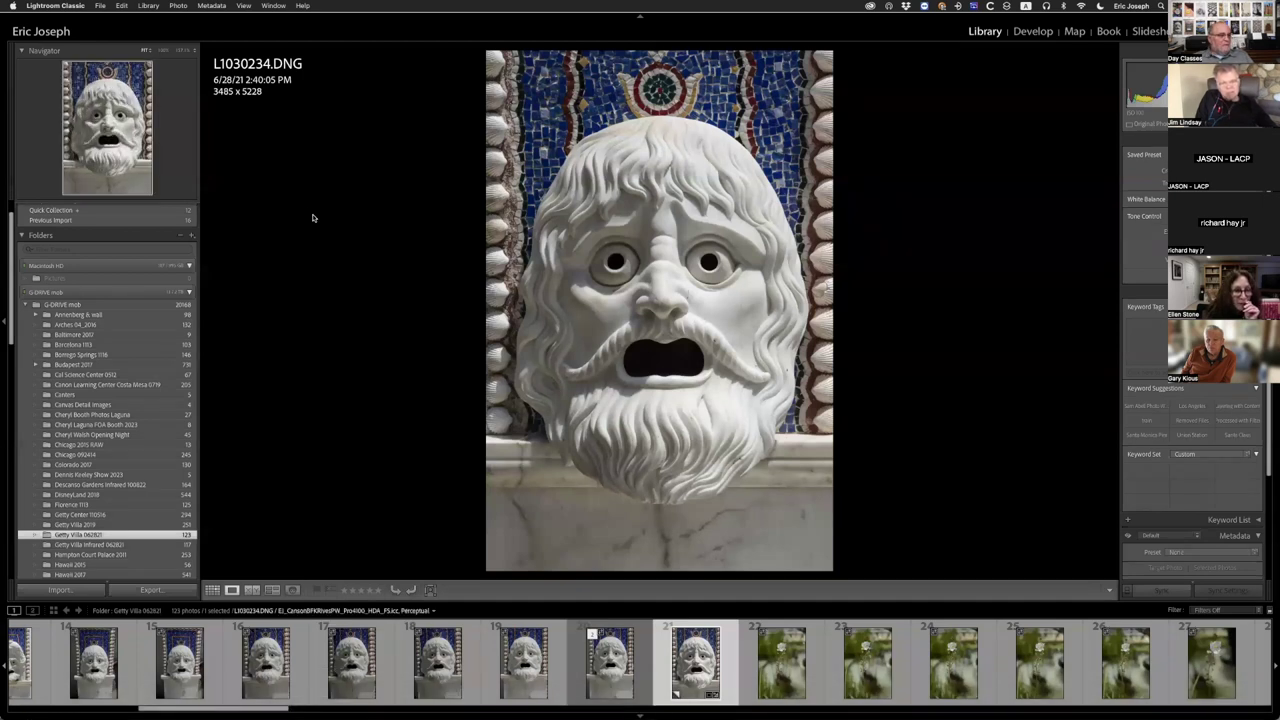
click(100, 6)
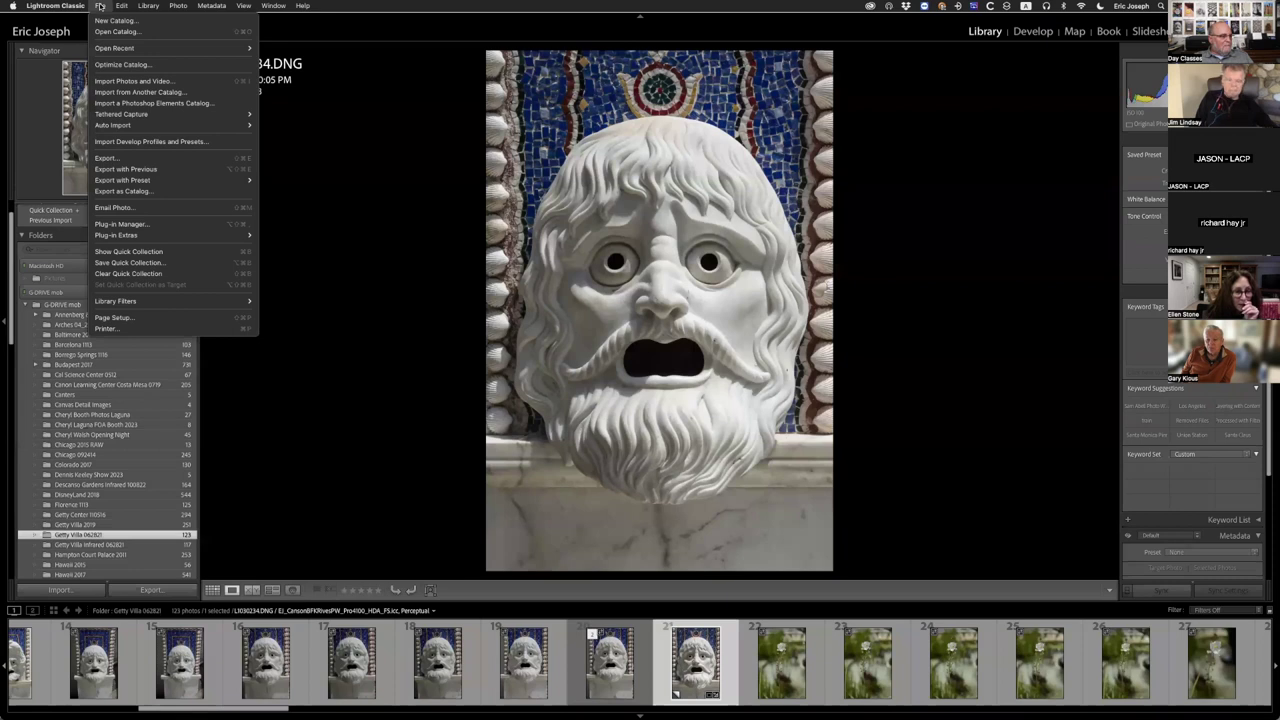
click(148, 161)
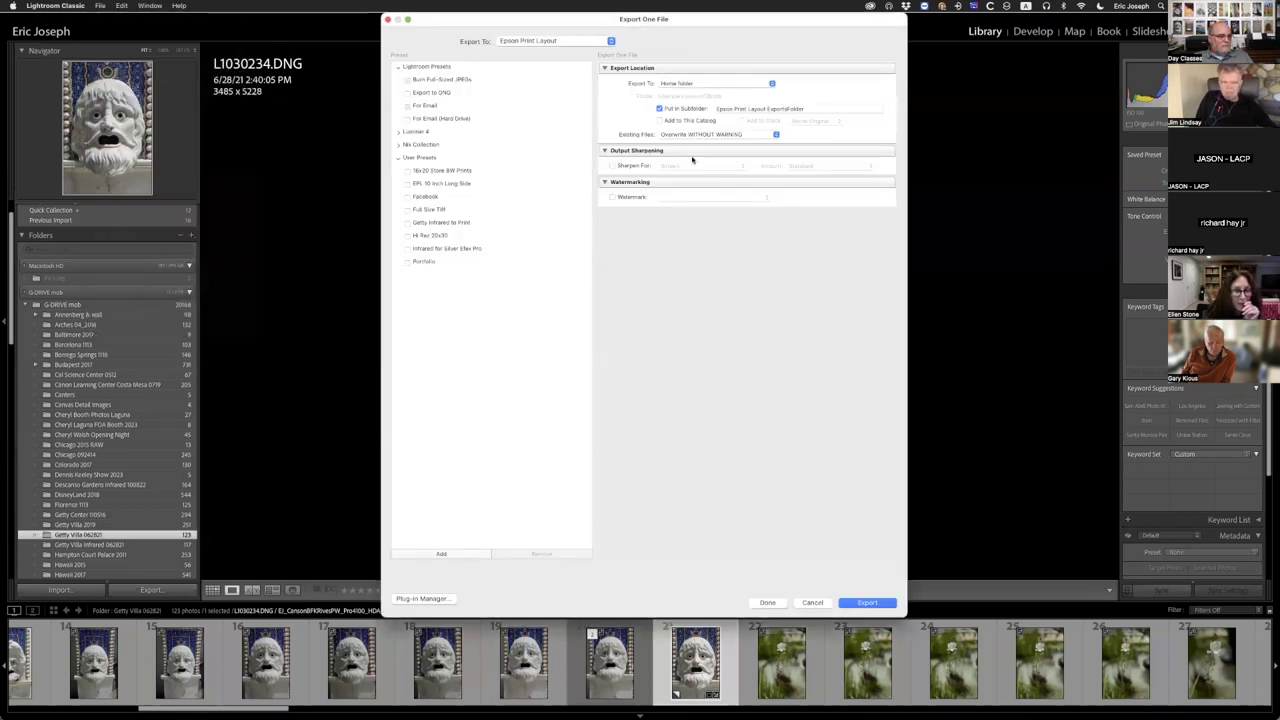
drag(416, 18, 403, 118)
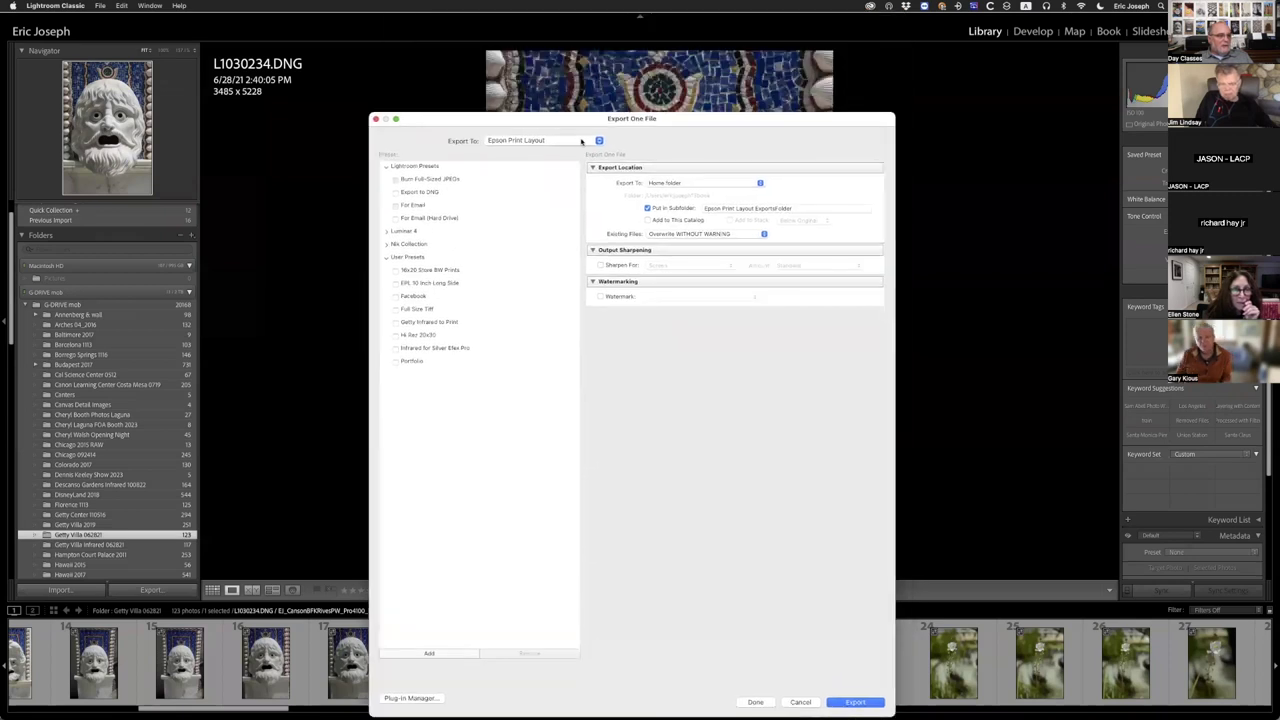
- Compare the Hard Drive export destination with Epson Print Layout, then export the photo to Epson Print Layout
click(550, 140)
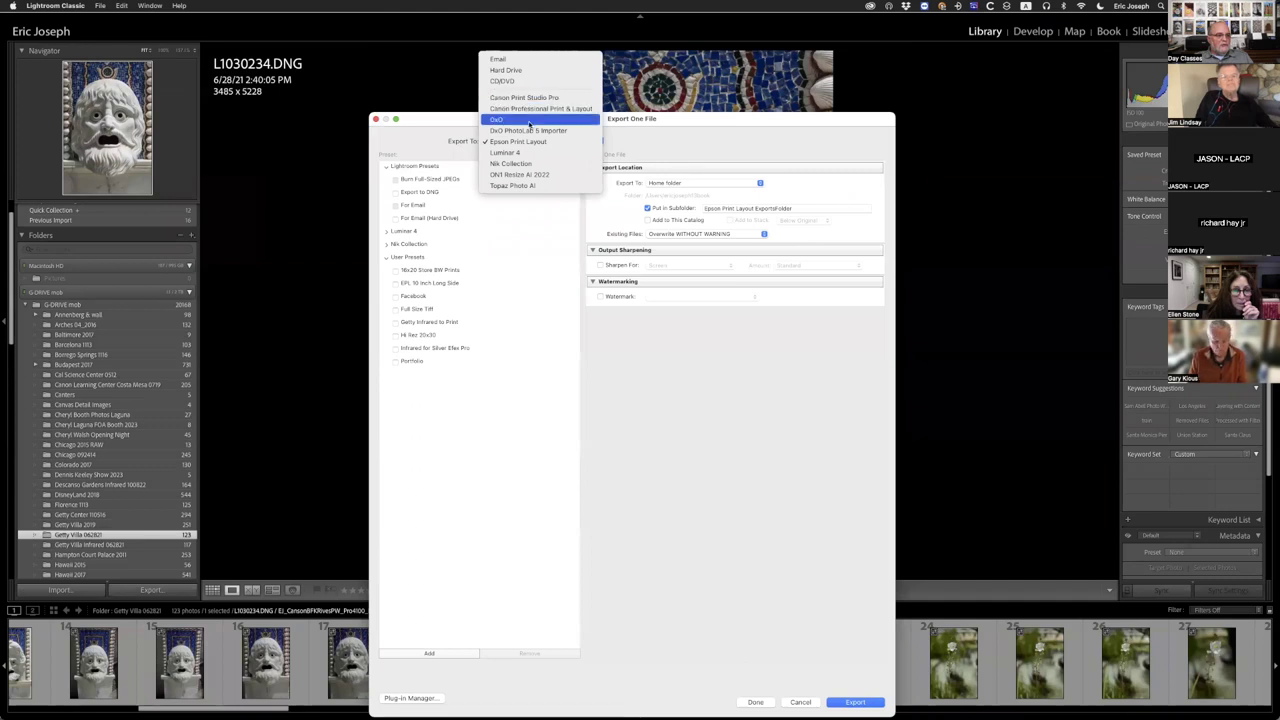
click(517, 71)
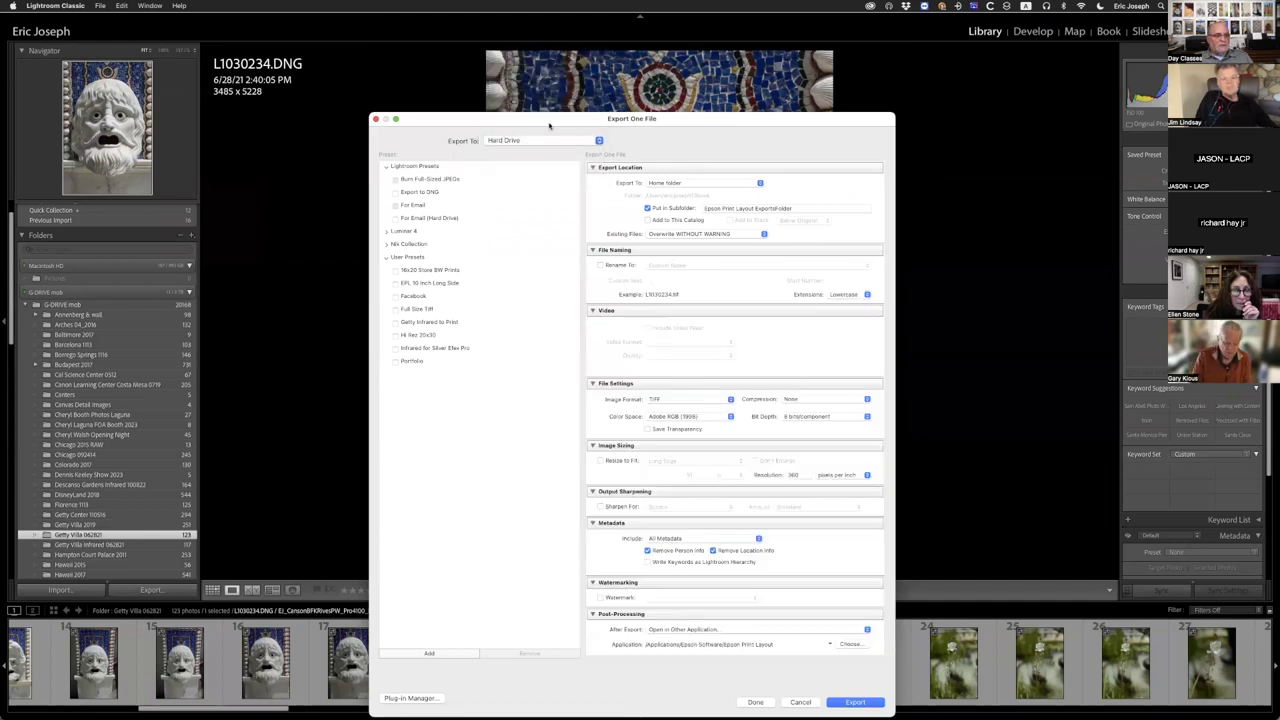
click(552, 141)
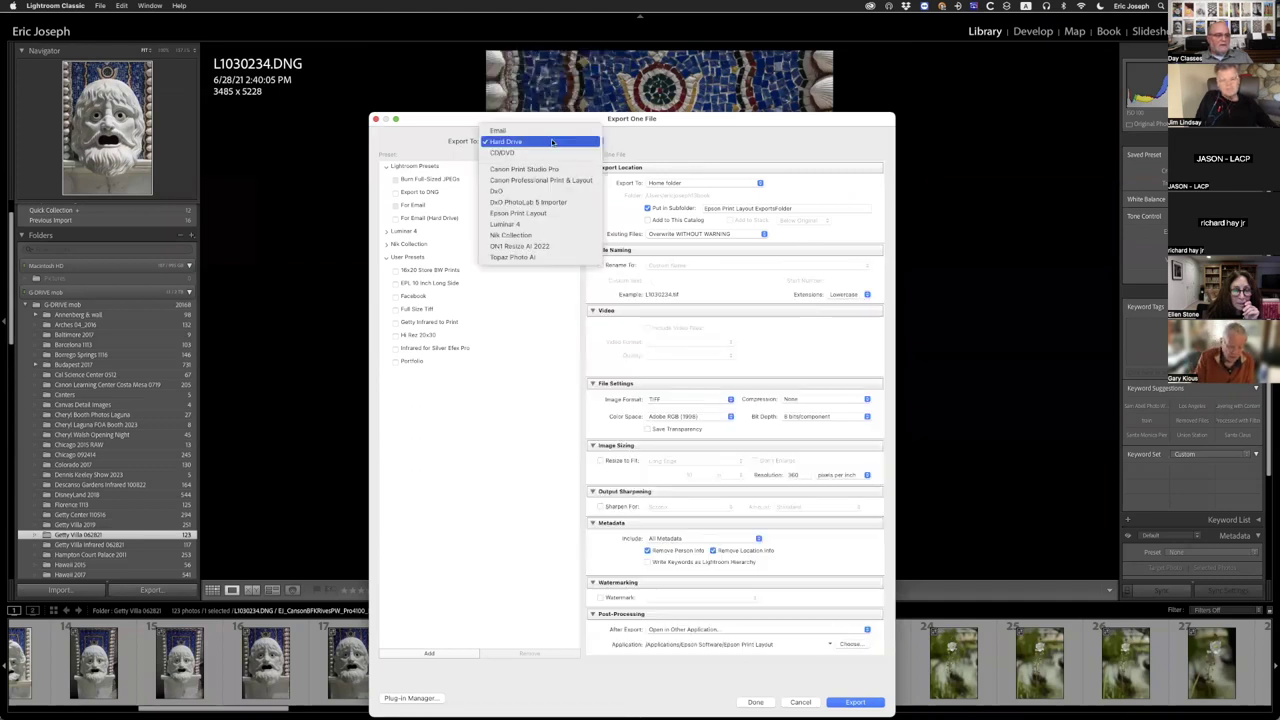
click(554, 214)
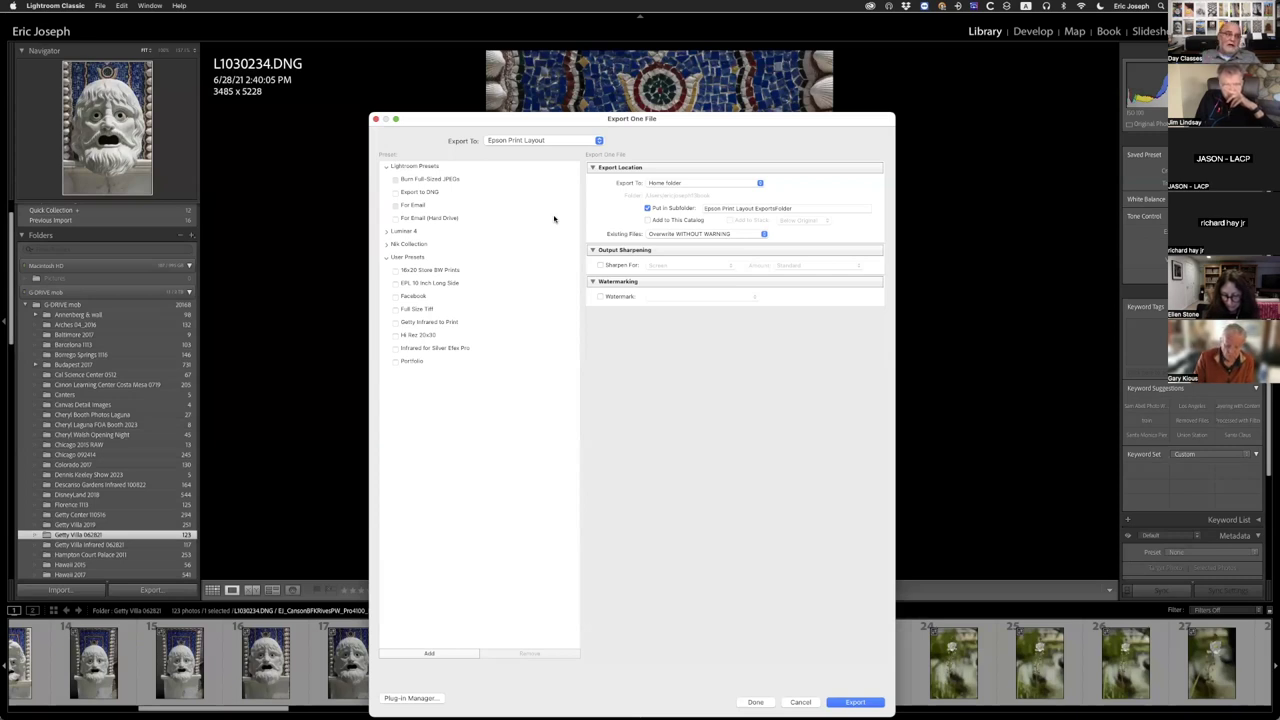
click(851, 703)
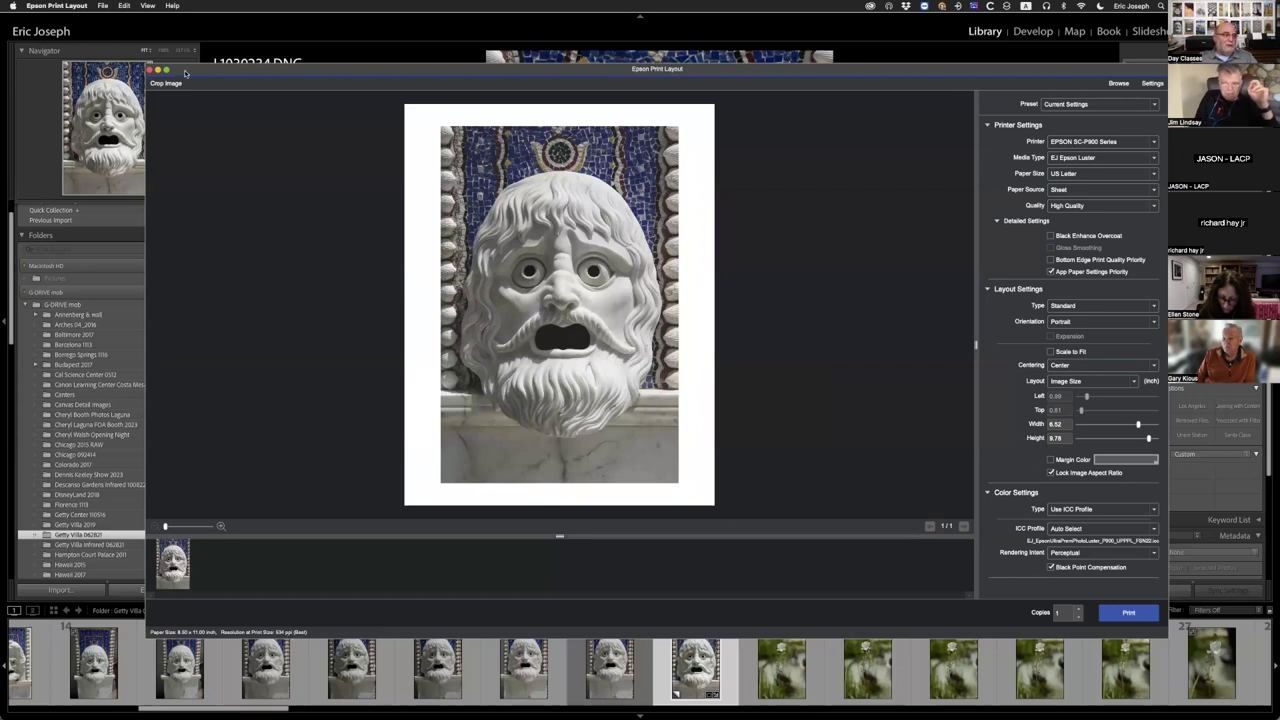
- Close the Epson Print Layout window and export L1030234.DNG from Lightroom Classic again with the EPL 10 Inch Long Side preset
drag(218, 68, 145, 18)
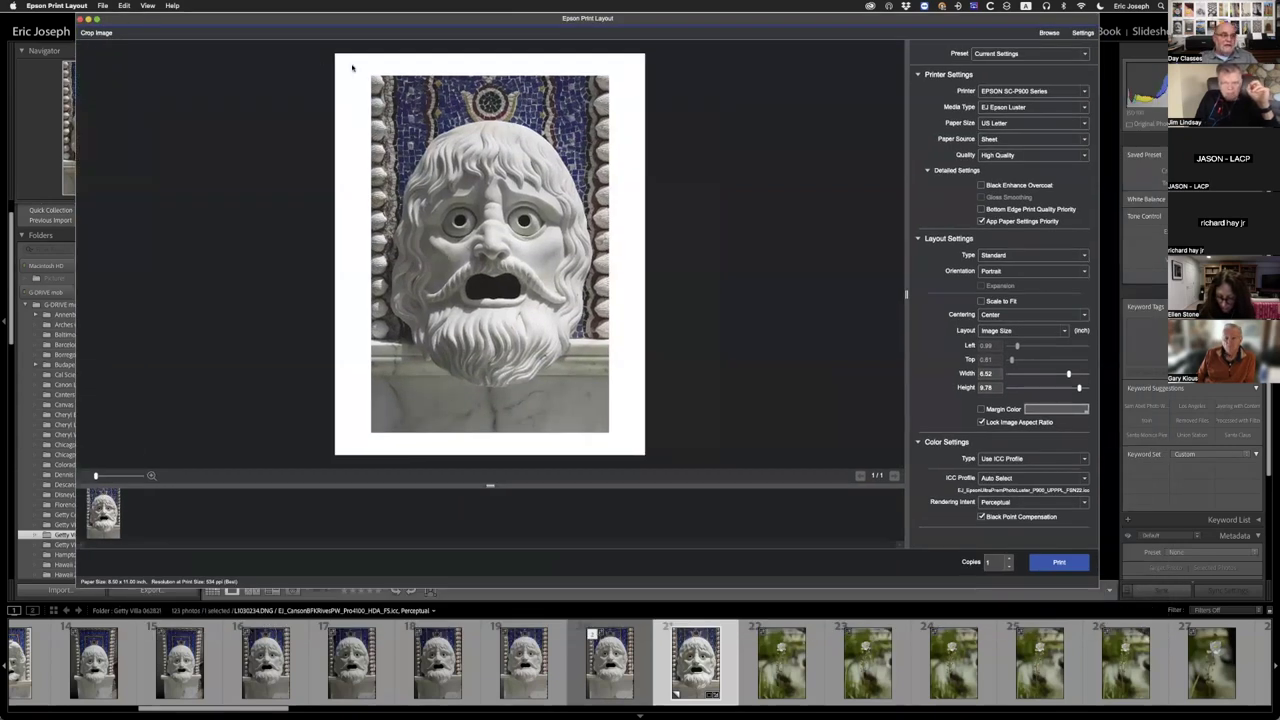
click(82, 19)
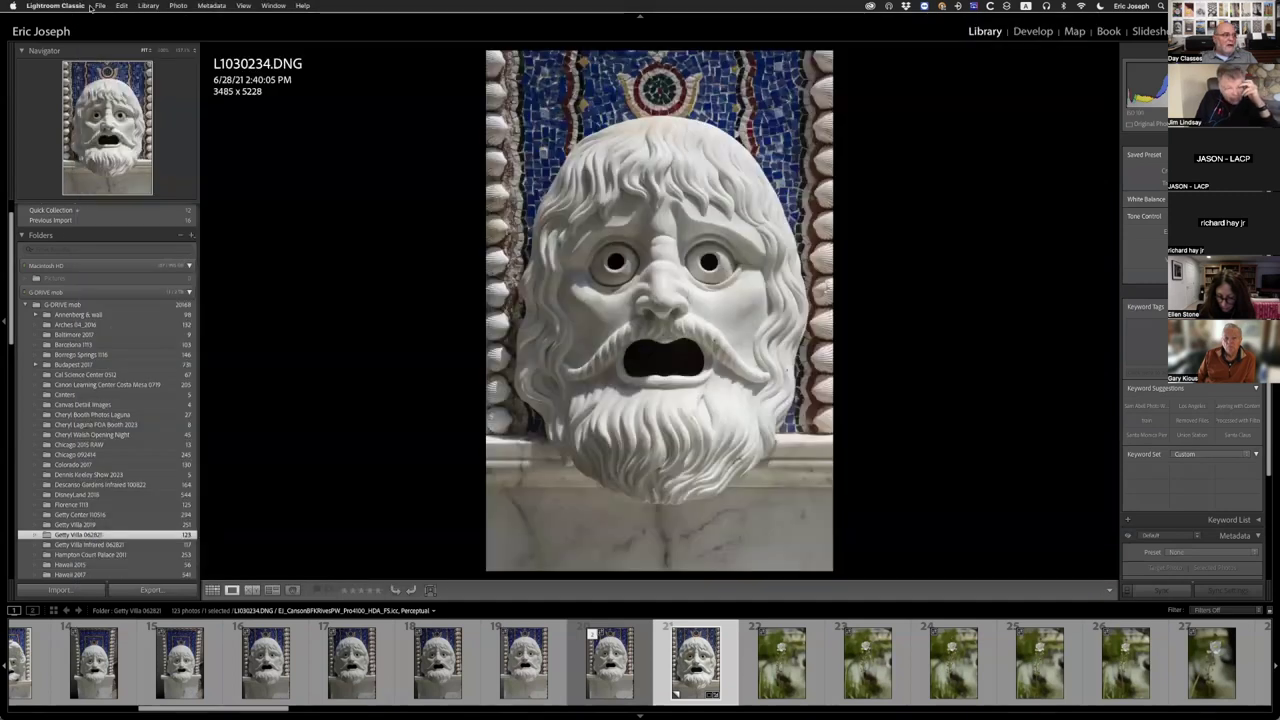
click(100, 6)
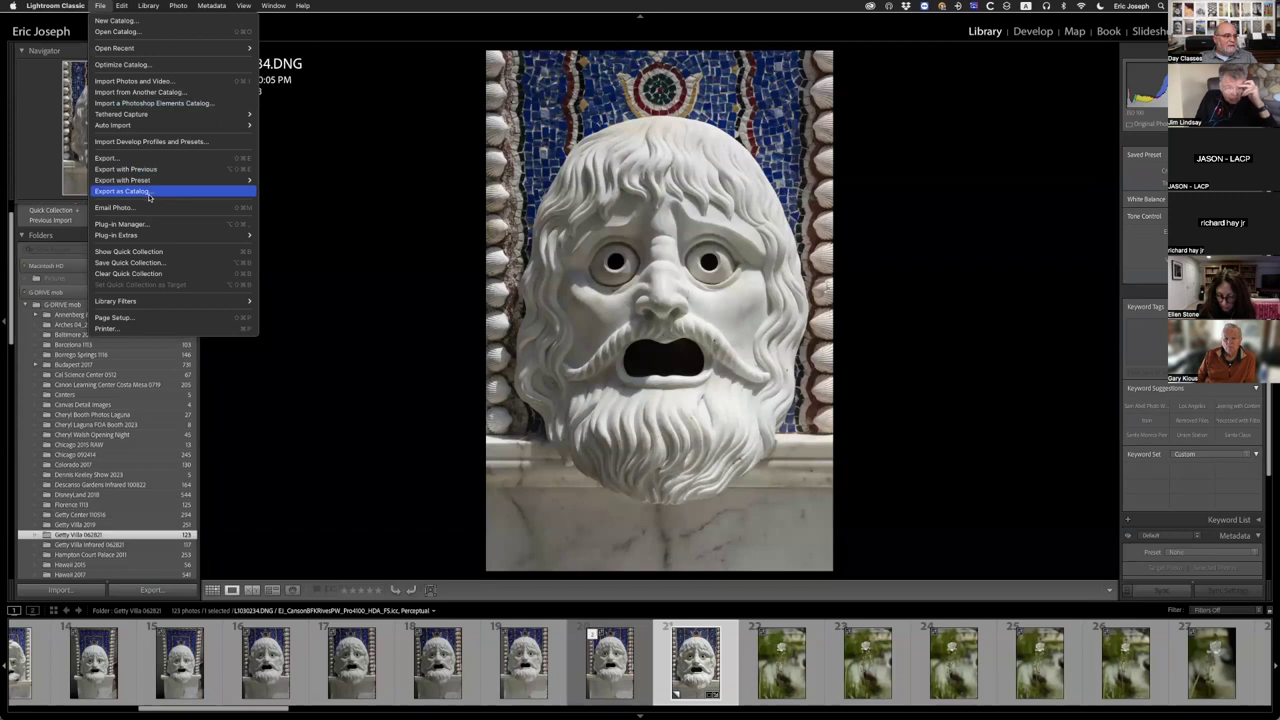
mouse_move(148, 181)
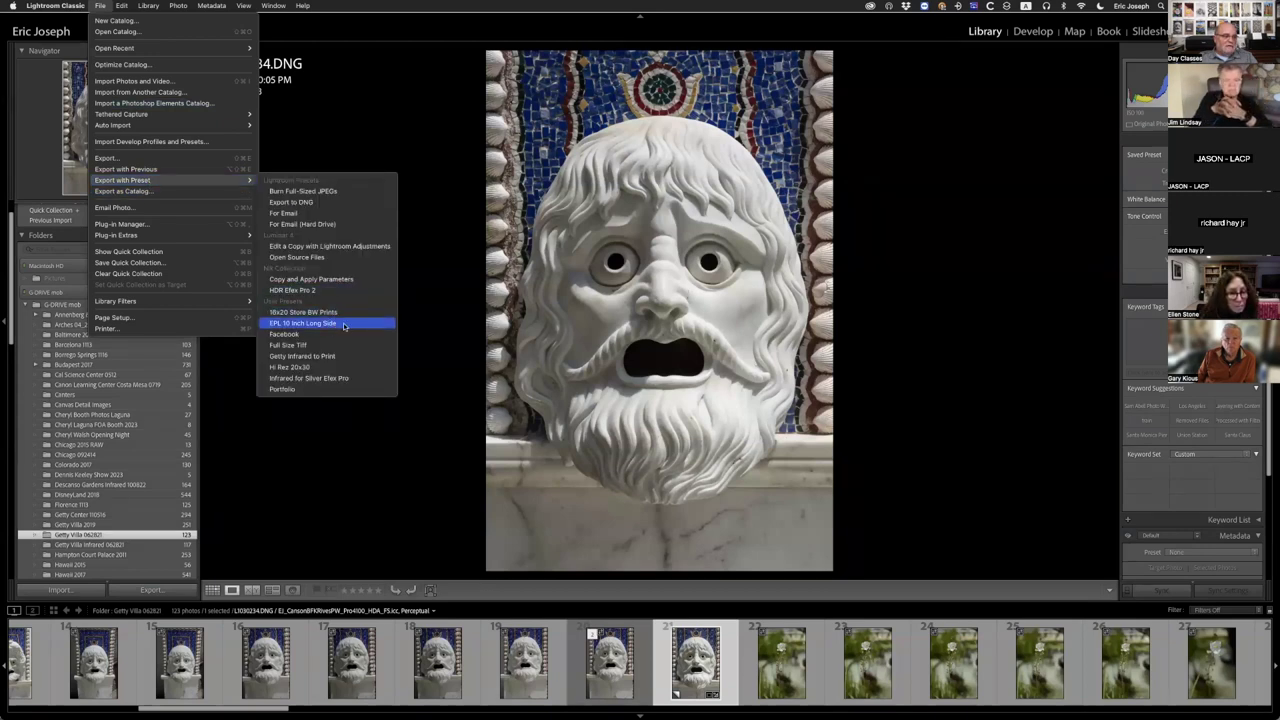
click(130, 158)
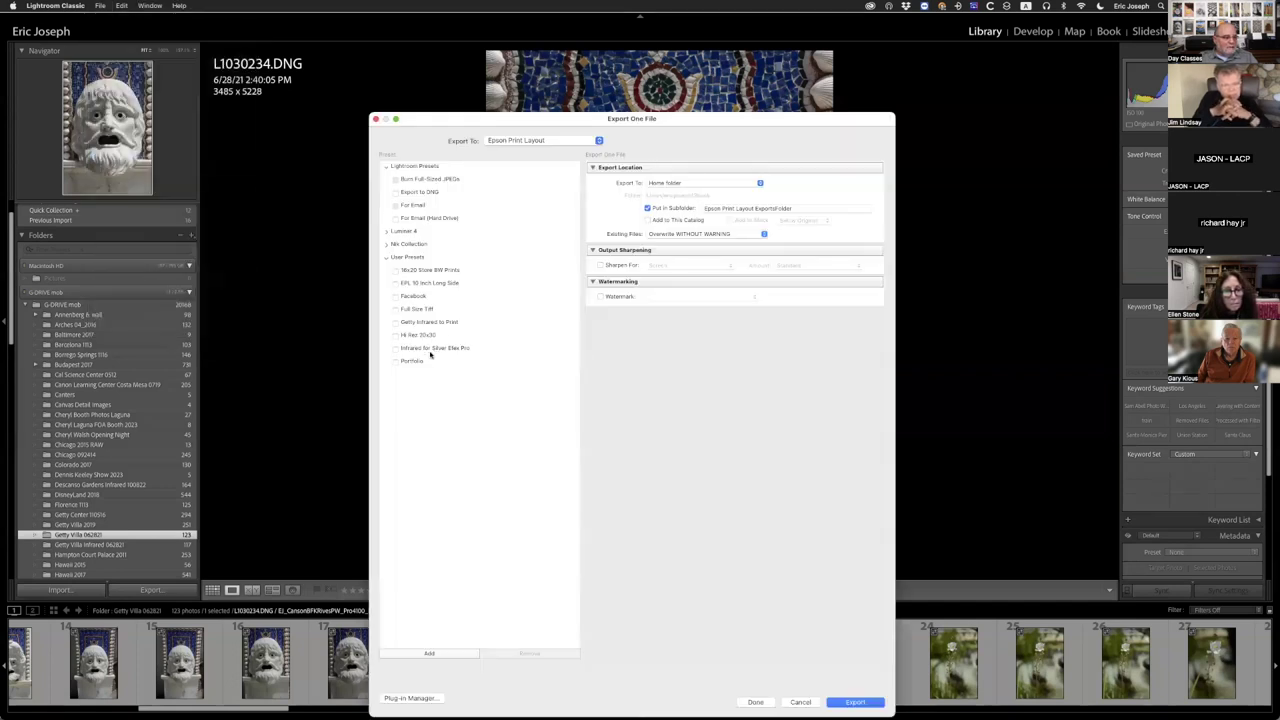
click(427, 284)
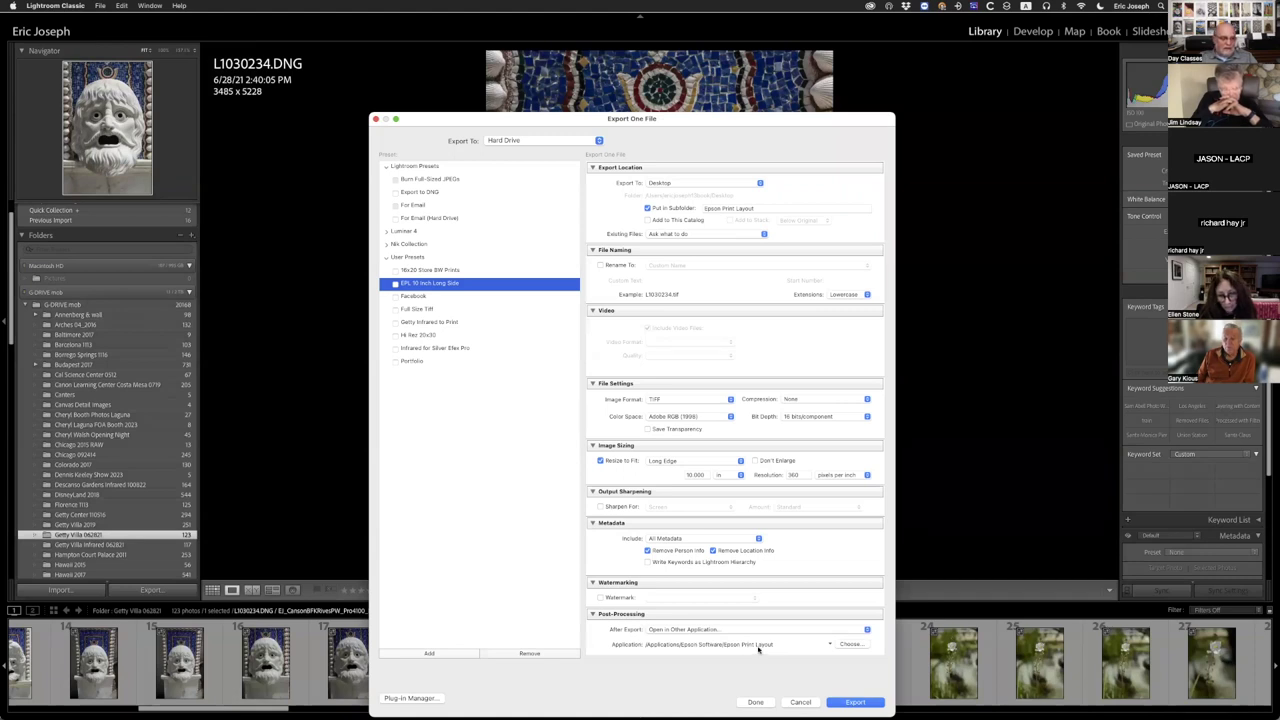
click(853, 702)
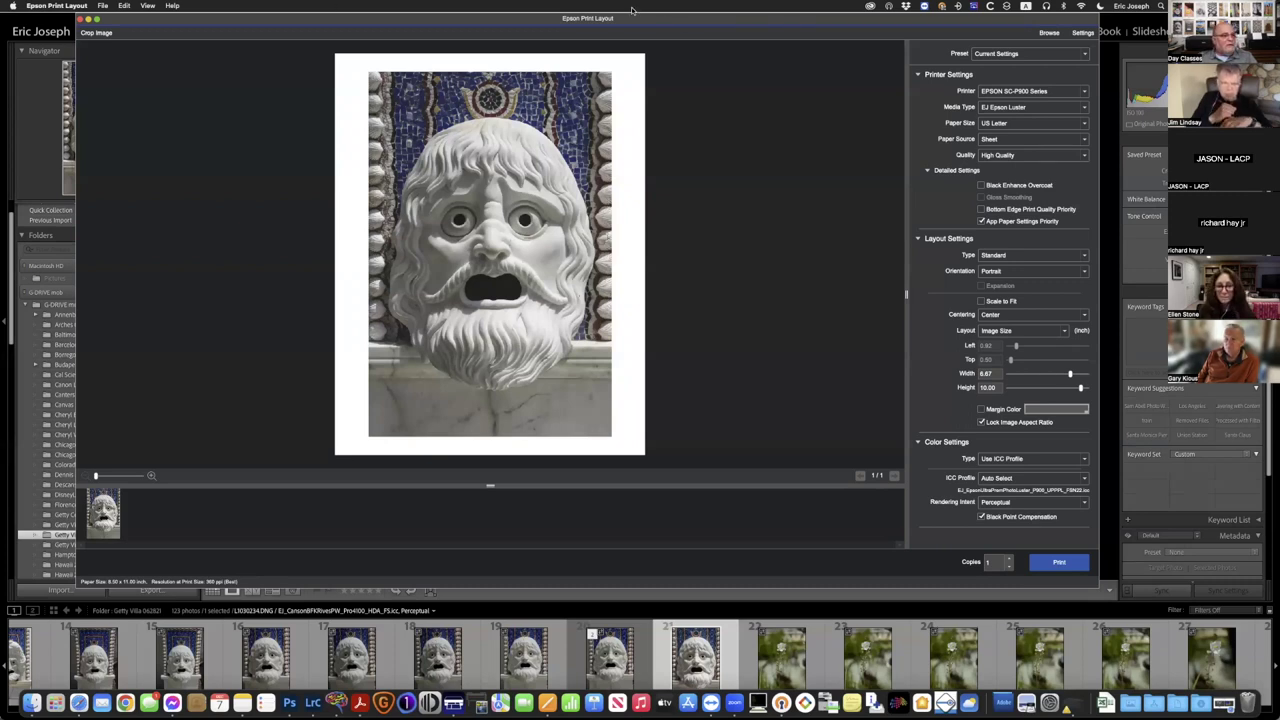
click(666, 251)
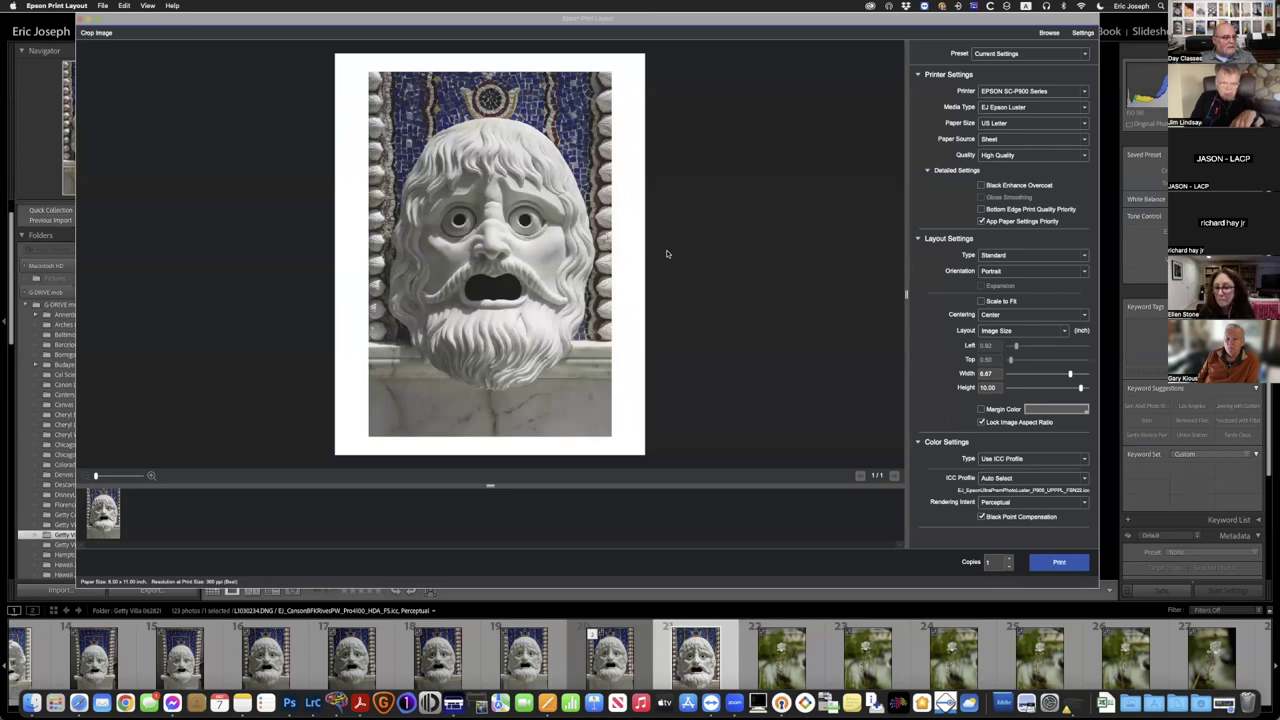
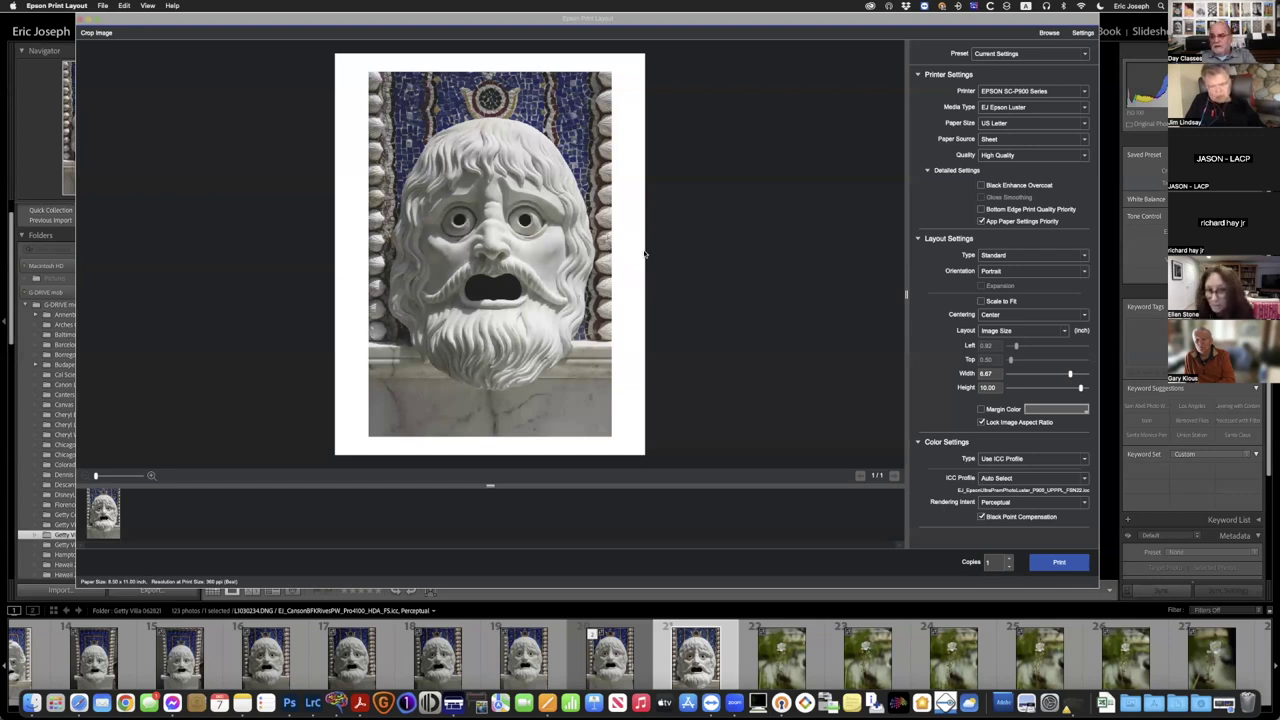
- Open Freestyle's Remote Inkjet Paper Psychotherapy Session product page in Safari and reposition the browser window
click(1007, 8)
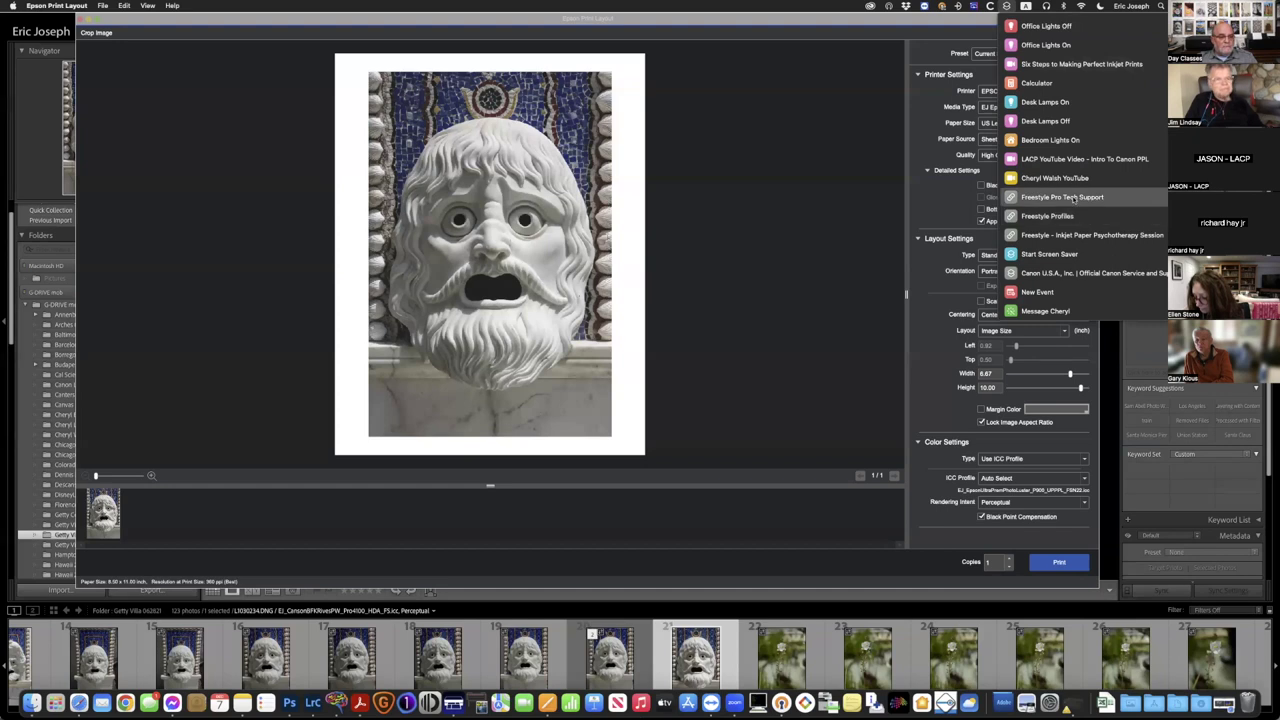
click(1082, 243)
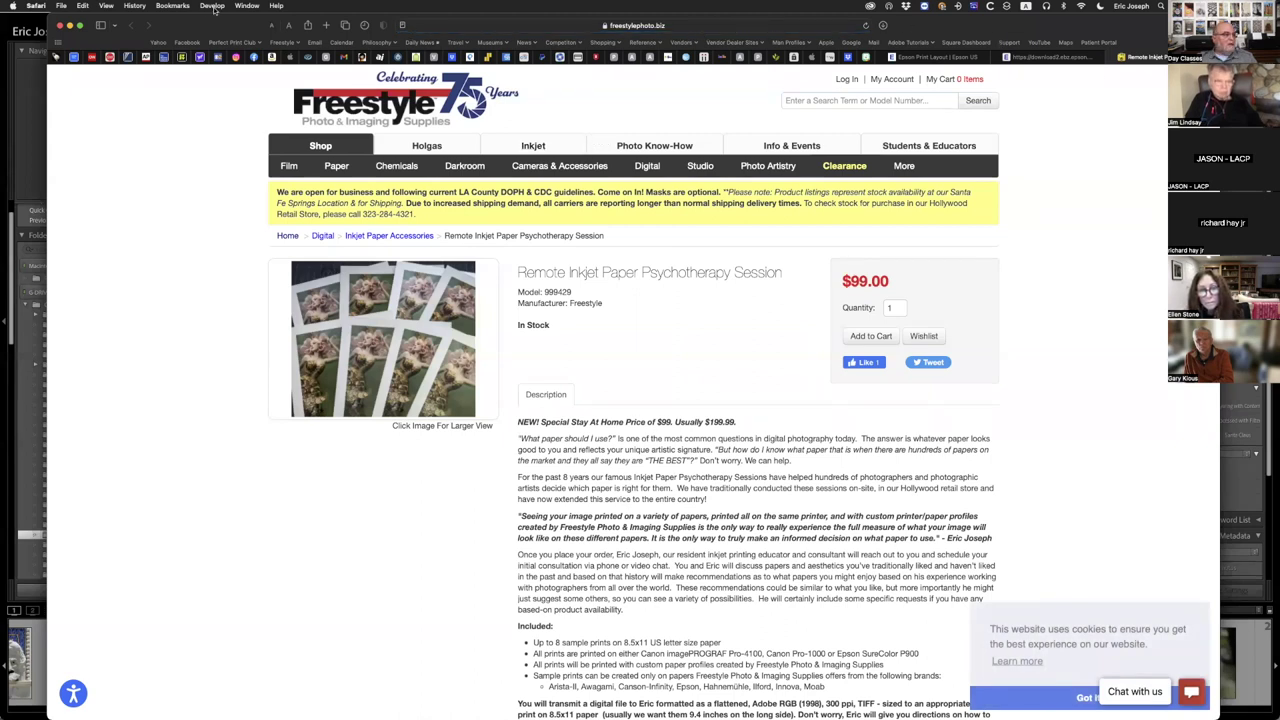
drag(821, 24, 797, 57)
click(797, 57)
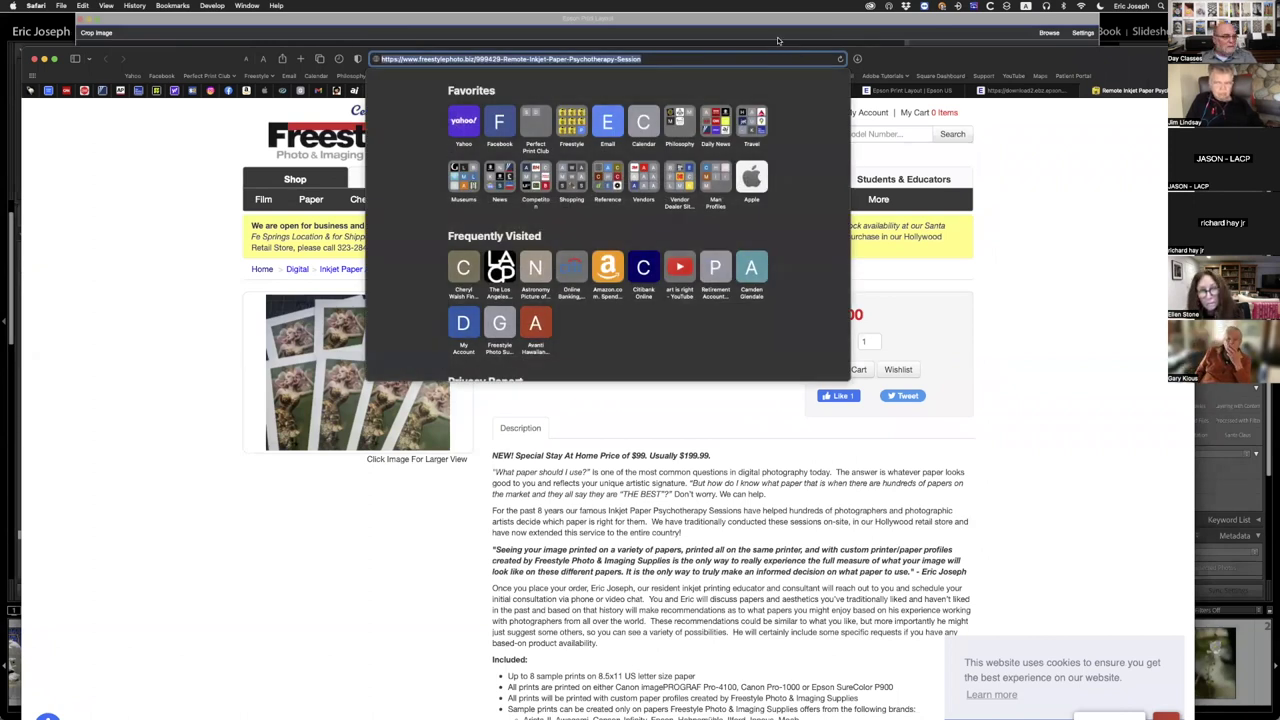
key(Escape)
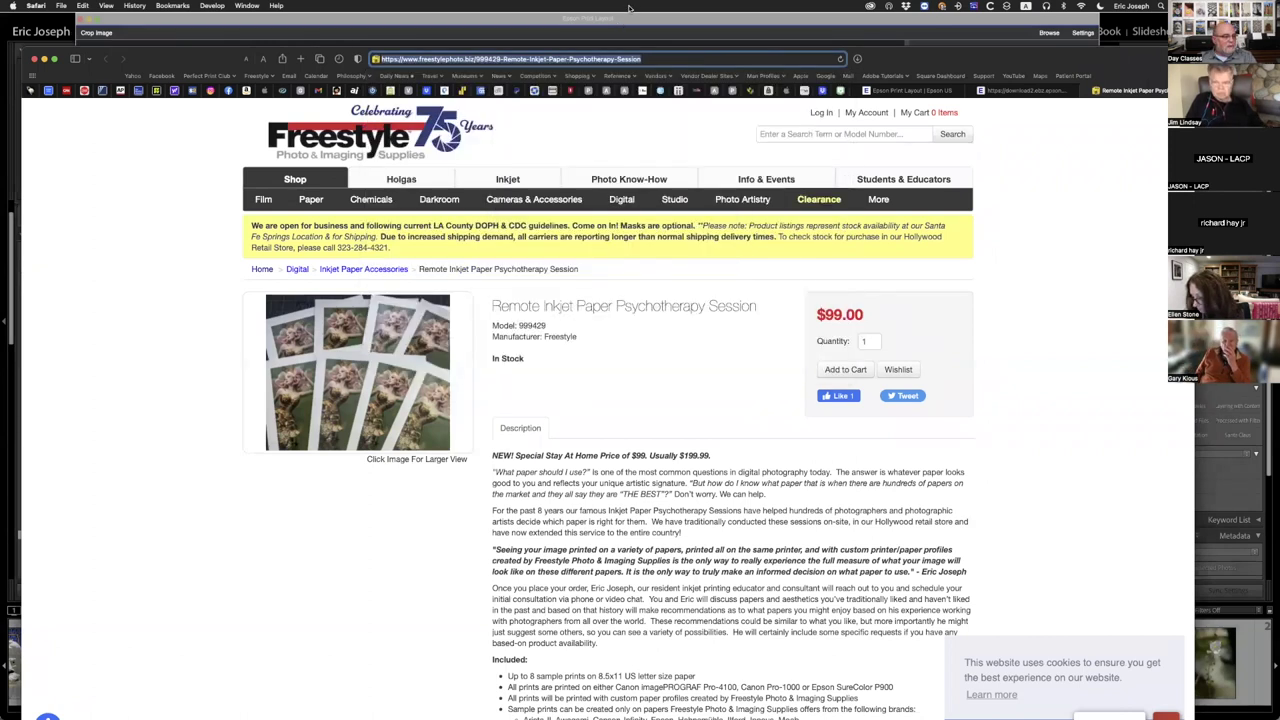